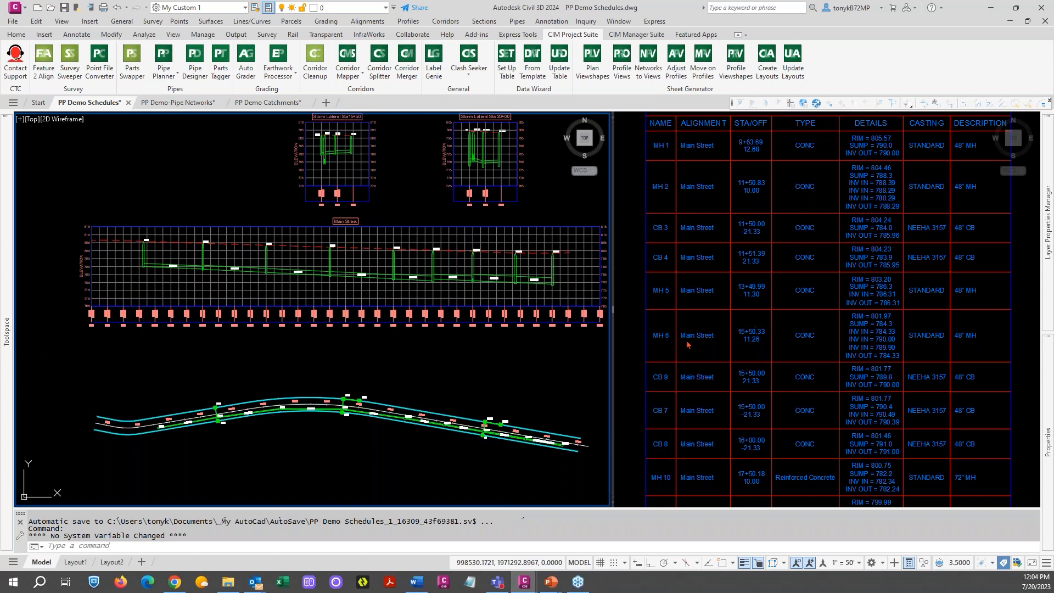
- Select catch basin CB 13, manhole MH 12, structure 25 and the connecting pipes near station 20+00 in plan
scroll(480, 419, up, 8)
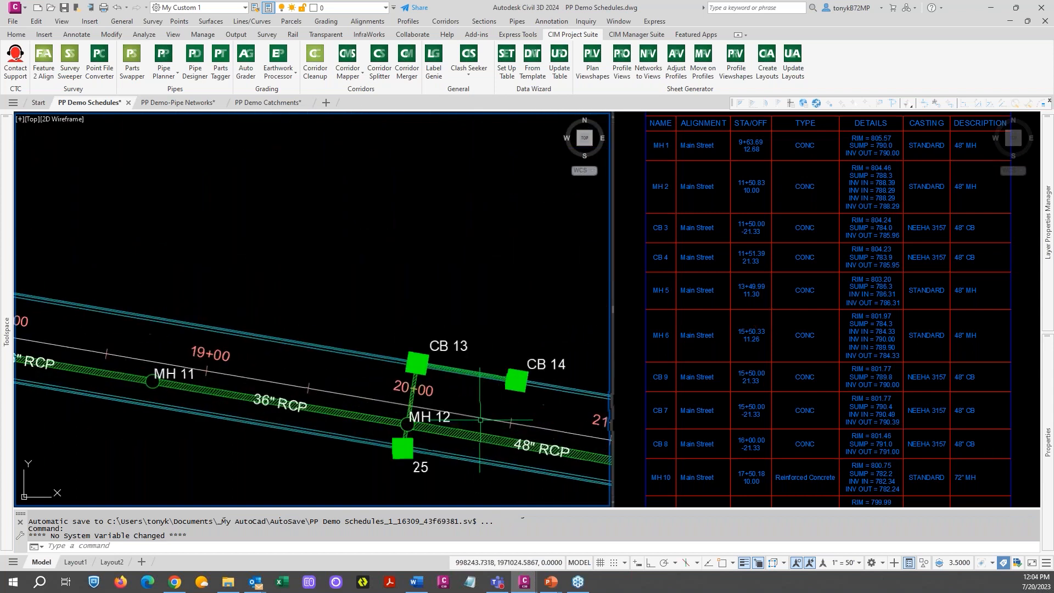
middle_drag(439, 384, 429, 352)
click(412, 342)
click(399, 391)
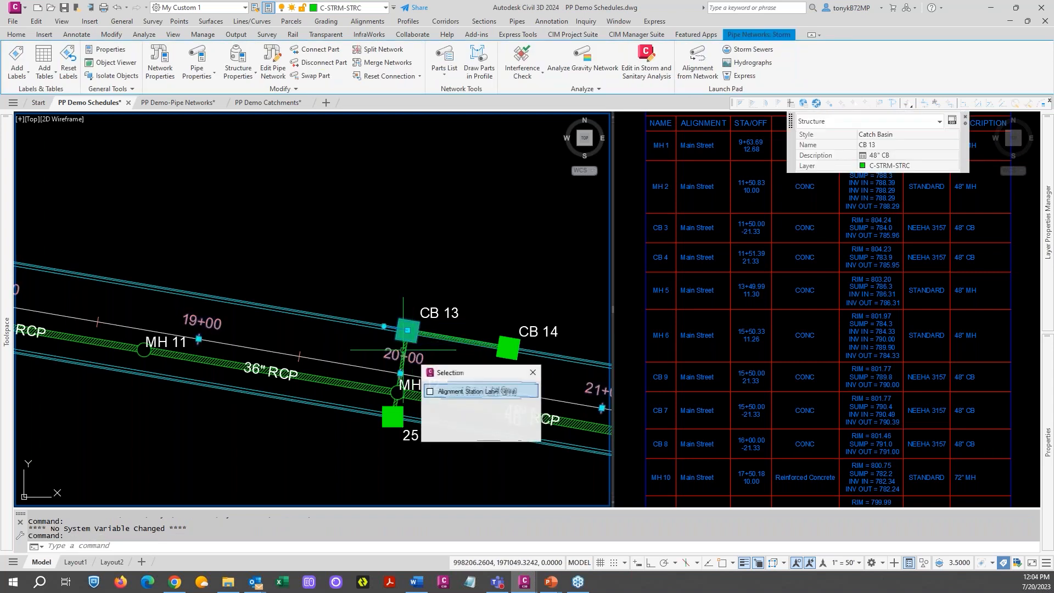
scroll(401, 390, up, 2)
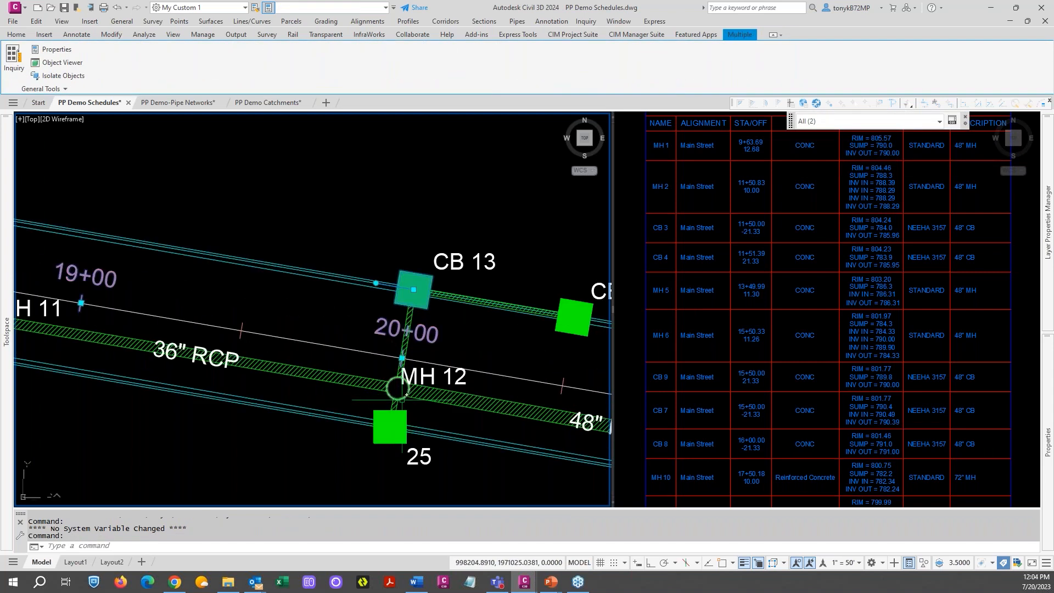
scroll(398, 393, up, 3)
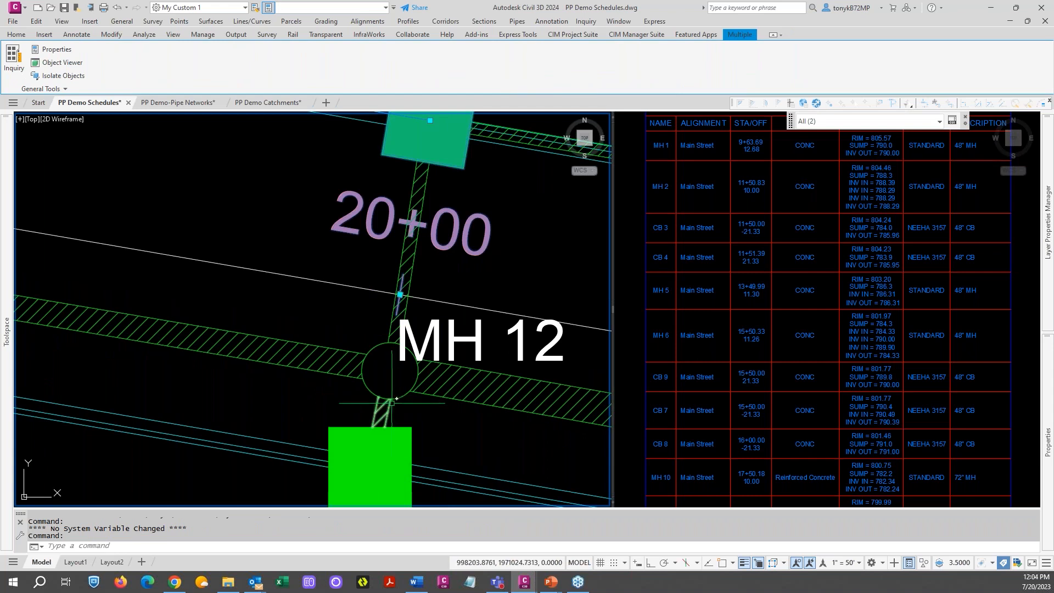
click(408, 409)
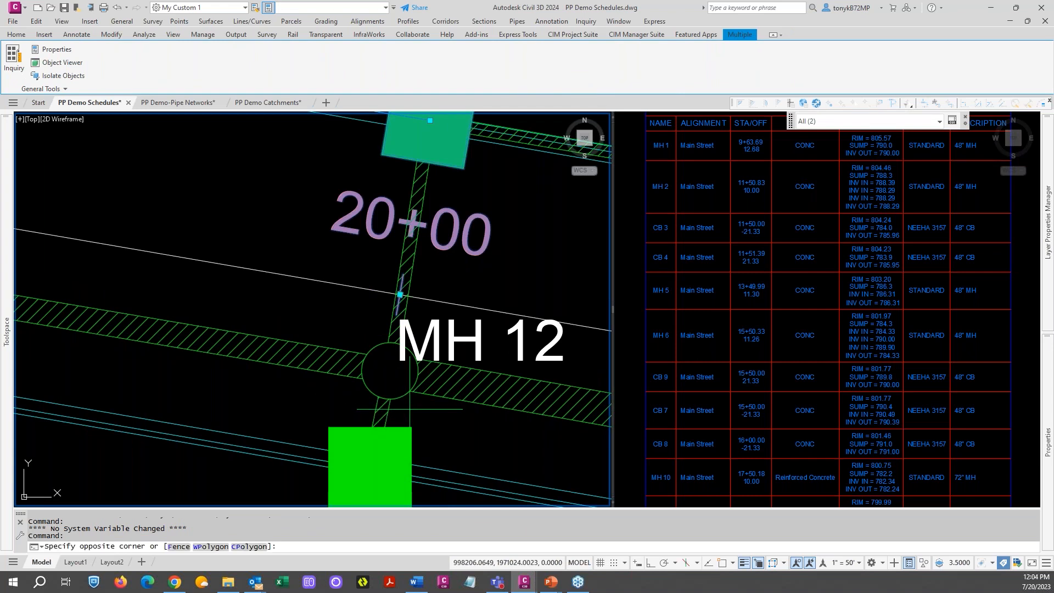
click(386, 386)
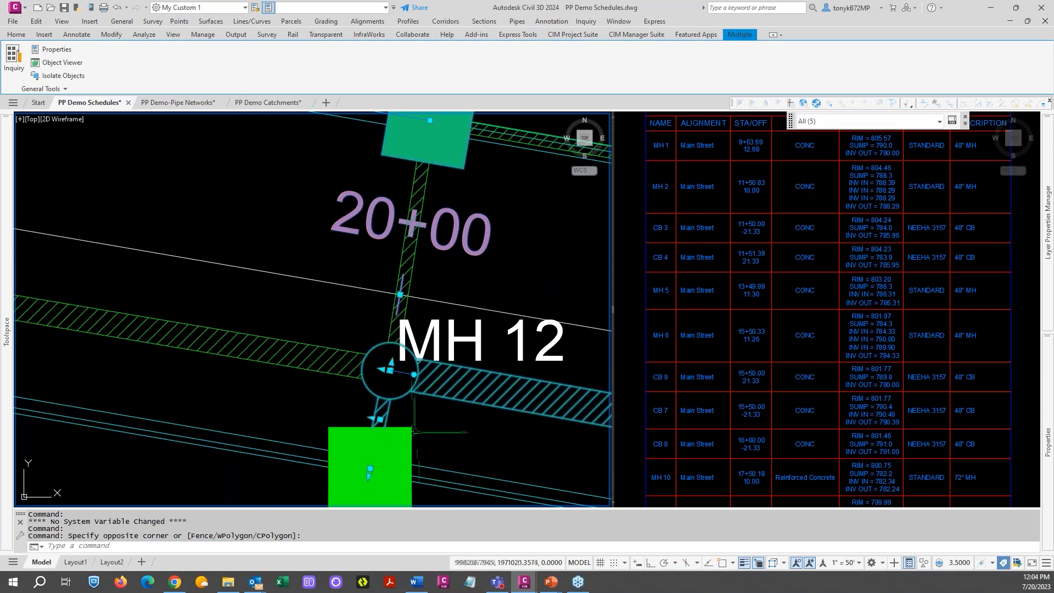
click(406, 425)
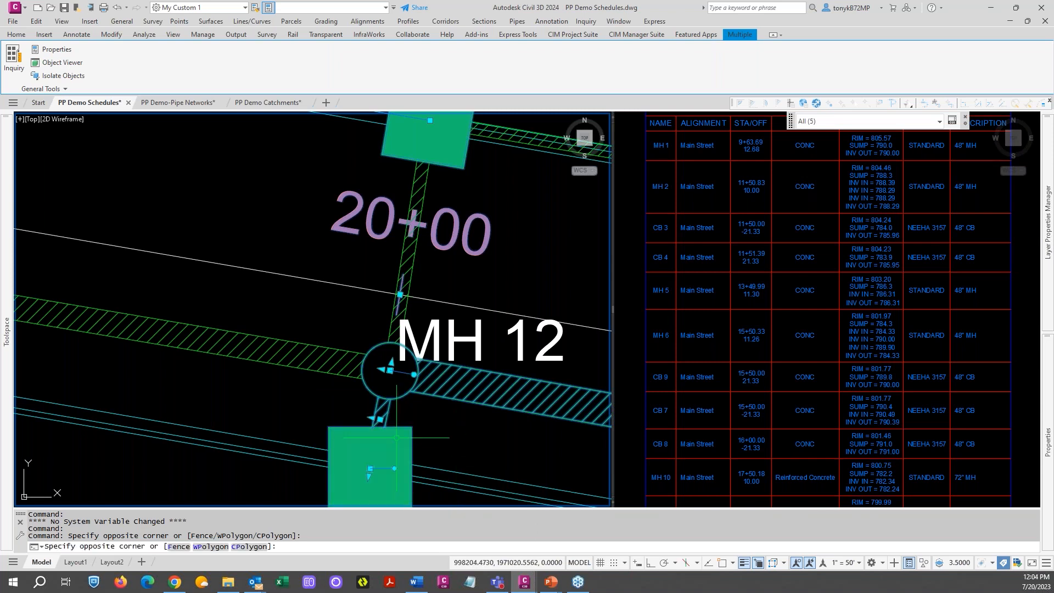
click(397, 443)
- Add catch basin CB 14 and the pipe joining it to CB 13 to the selection, and open everything in the Object Viewer
scroll(542, 265, down, 1)
scroll(542, 265, down, 1)
middle_drag(542, 265, 359, 269)
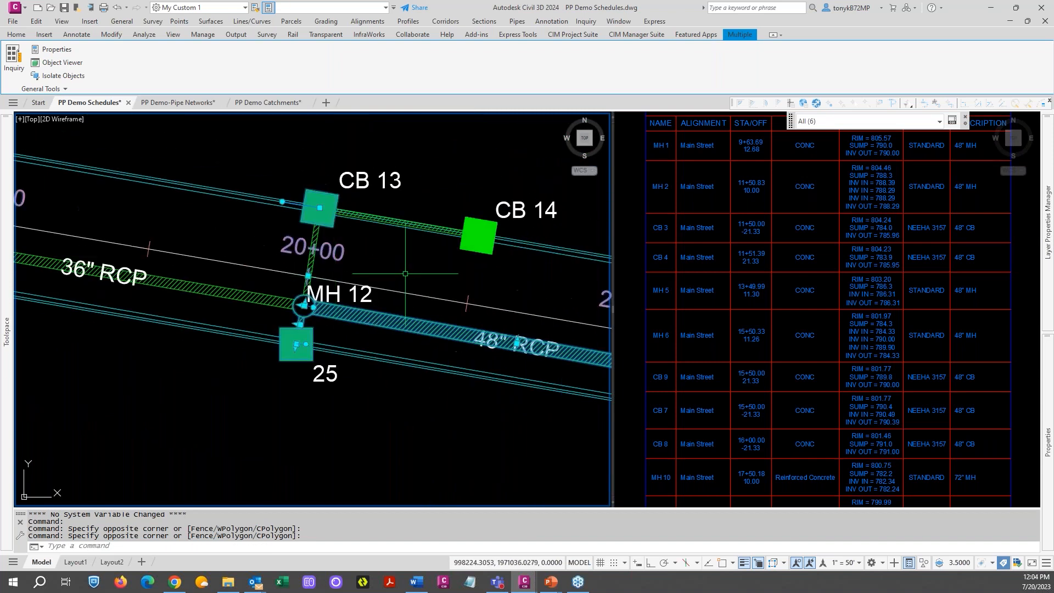
click(430, 226)
scroll(431, 225, up, 5)
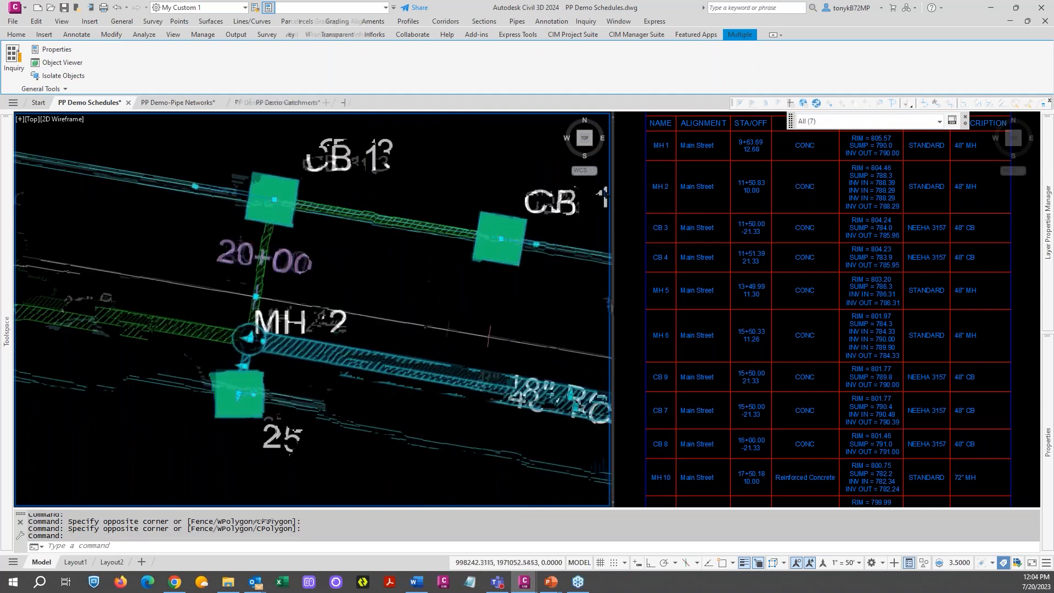
click(430, 226)
right_click(405, 295)
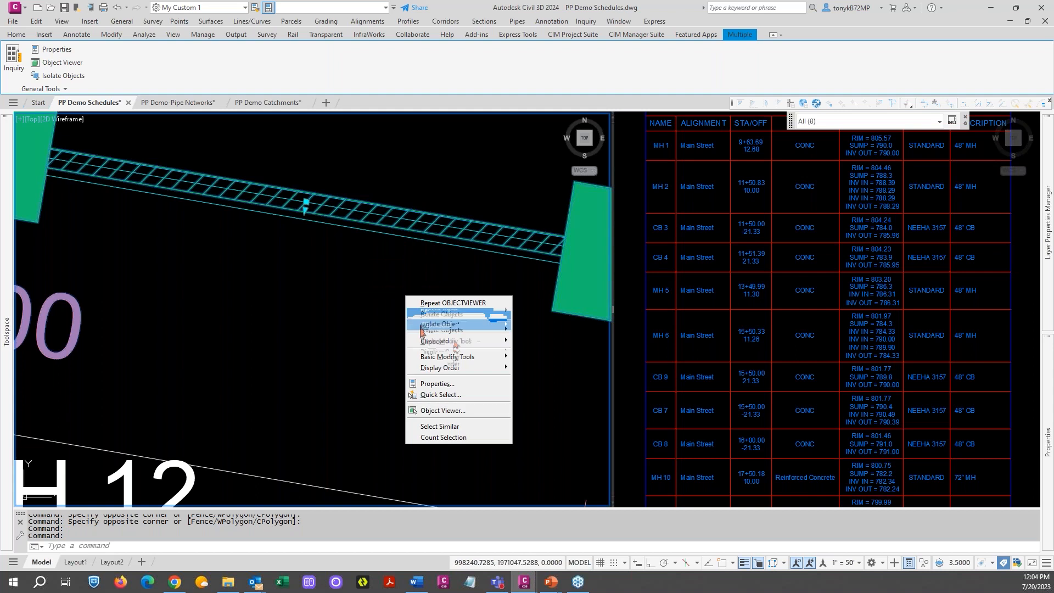
click(454, 411)
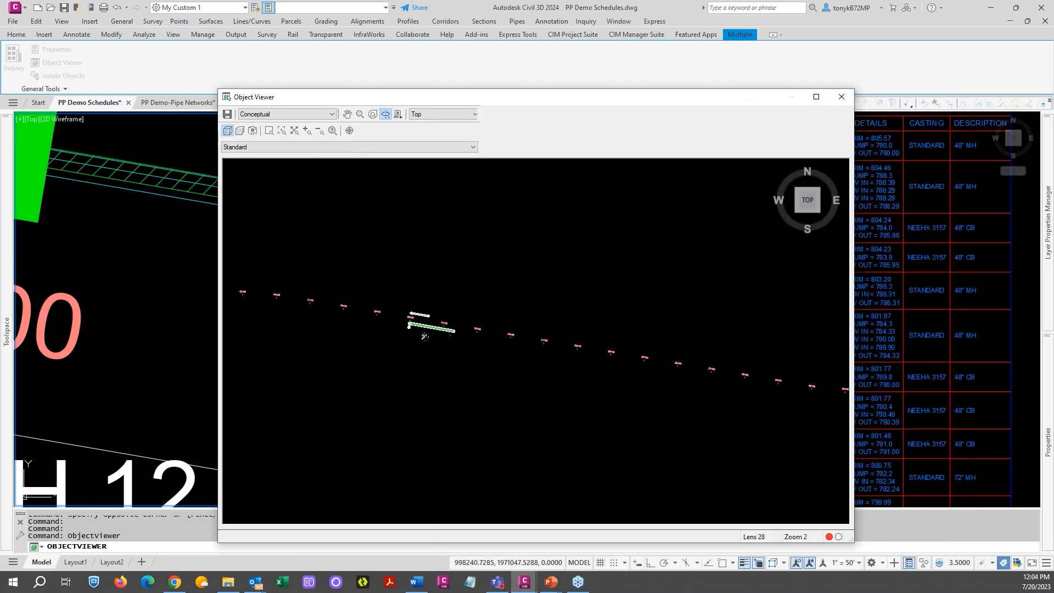
- Orbit the selected storm structures and pipes in the Object Viewer to inspect them in 3D, and close the viewer
scroll(415, 335, up, 2)
mouse_move(408, 301)
mouse_down()
mouse_move(410, 291)
mouse_move(428, 306)
mouse_up()
scroll(532, 338, down, 4)
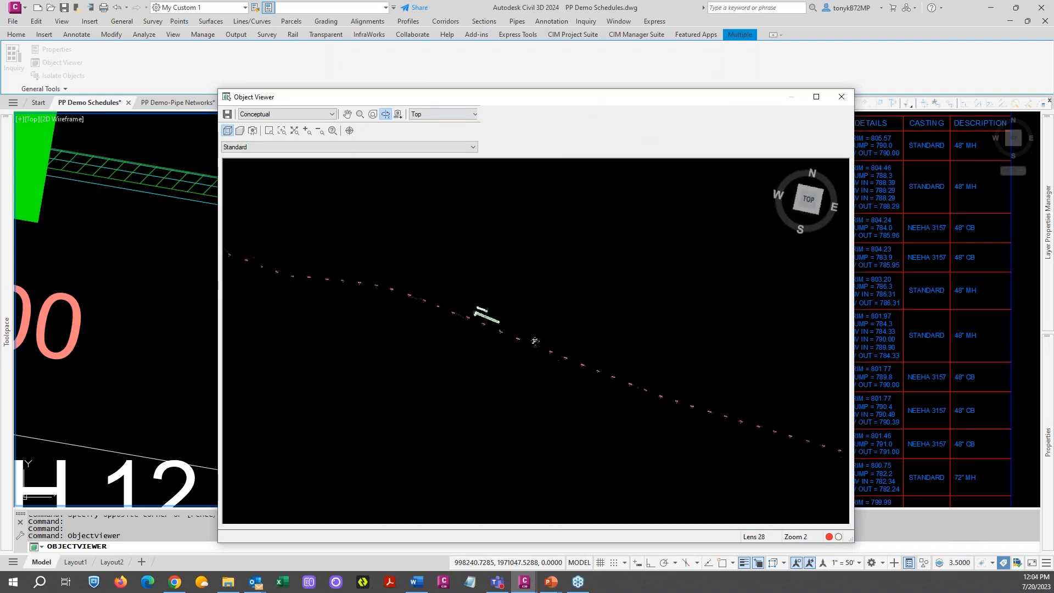
scroll(527, 336, up, 2)
drag(428, 295, 459, 250)
drag(472, 330, 508, 247)
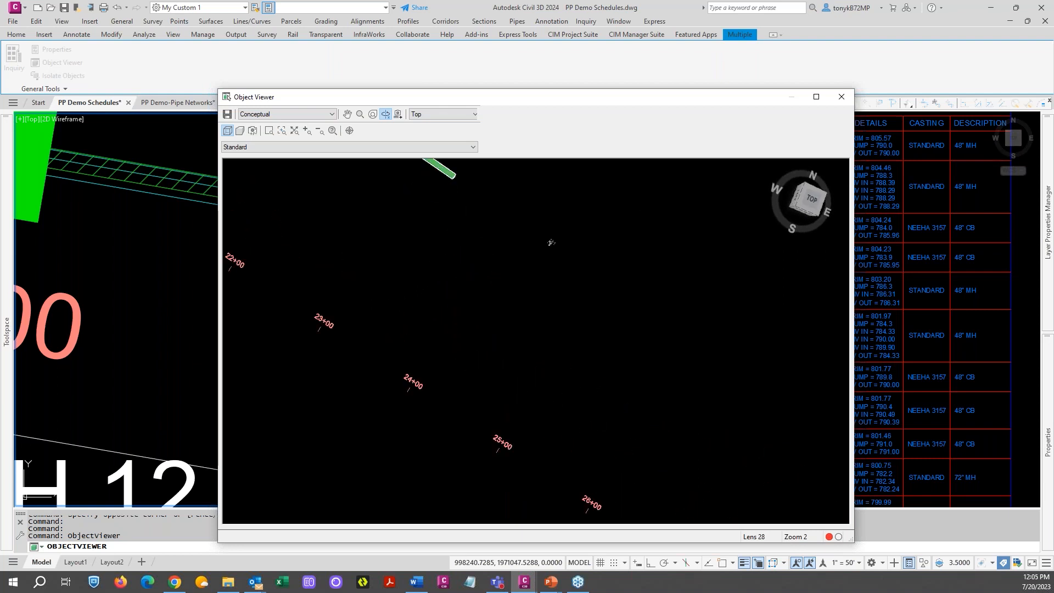
scroll(532, 250, up, 1)
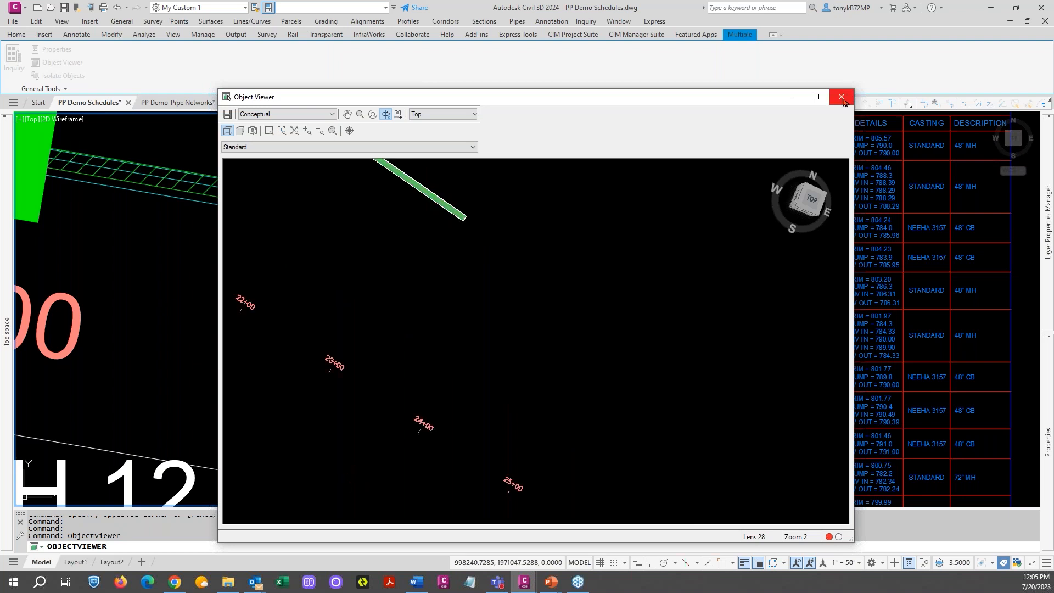
click(840, 97)
- Start Pipe Planner's Edit/Export Pipe Networks tool for the drawing's pipe networks
scroll(479, 365, down, 5)
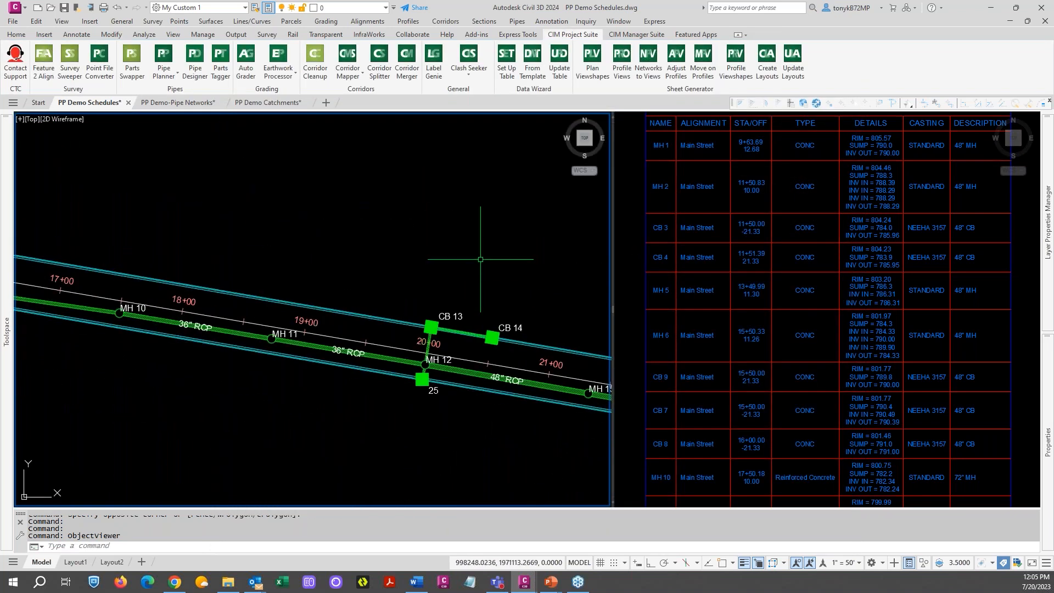
middle_drag(480, 259, 446, 245)
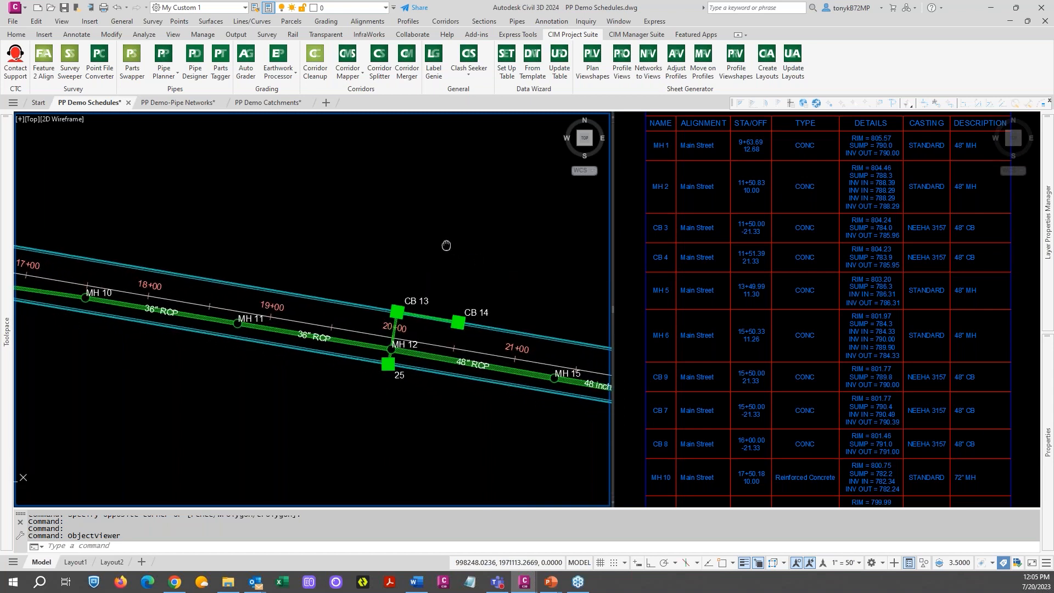
scroll(446, 246, down, 1)
scroll(447, 236, down, 1)
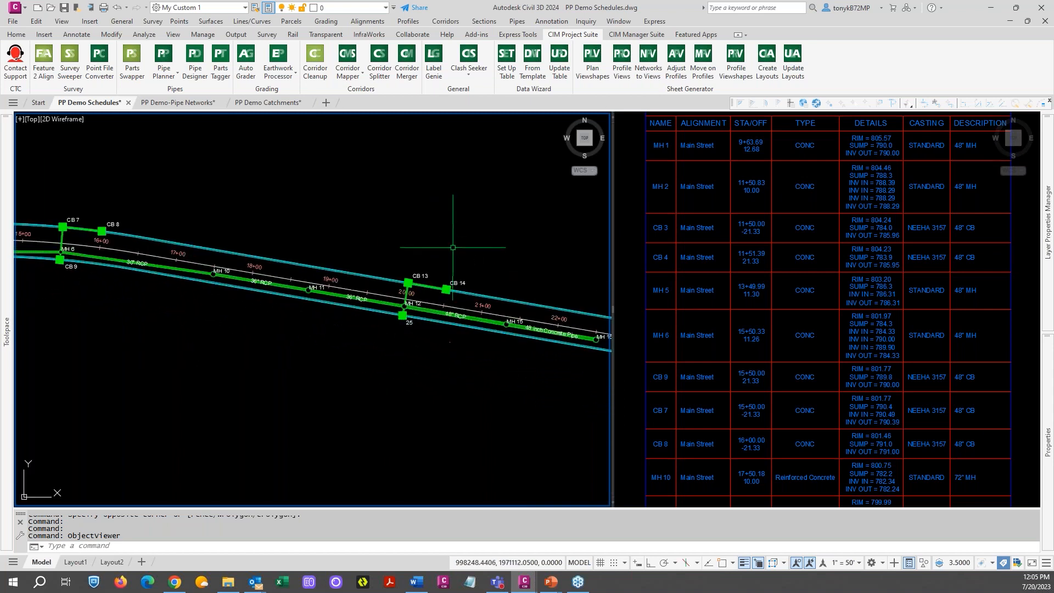
scroll(310, 213, down, 3)
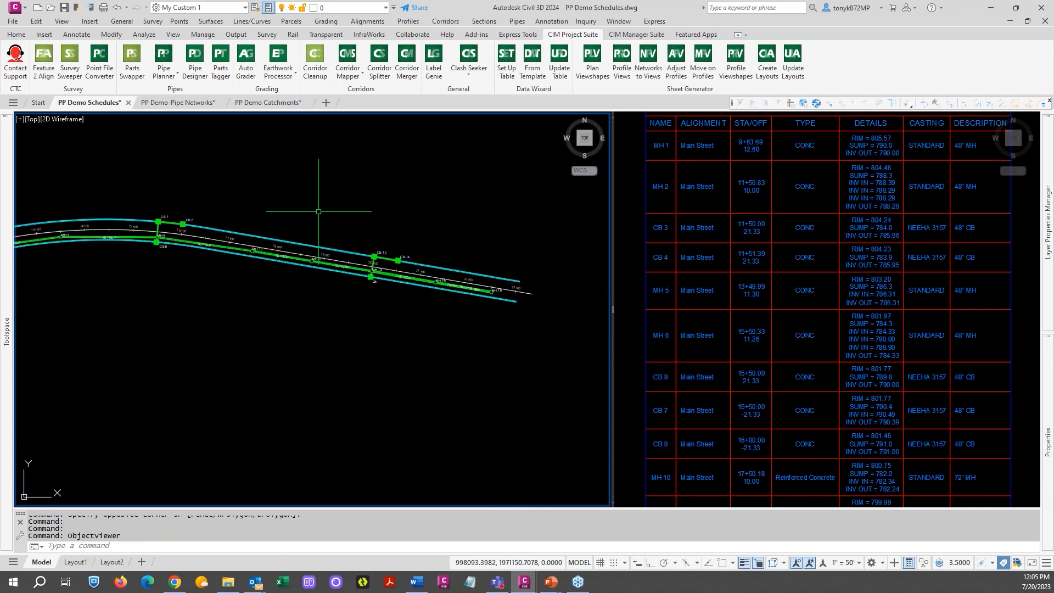
middle_drag(318, 212, 456, 349)
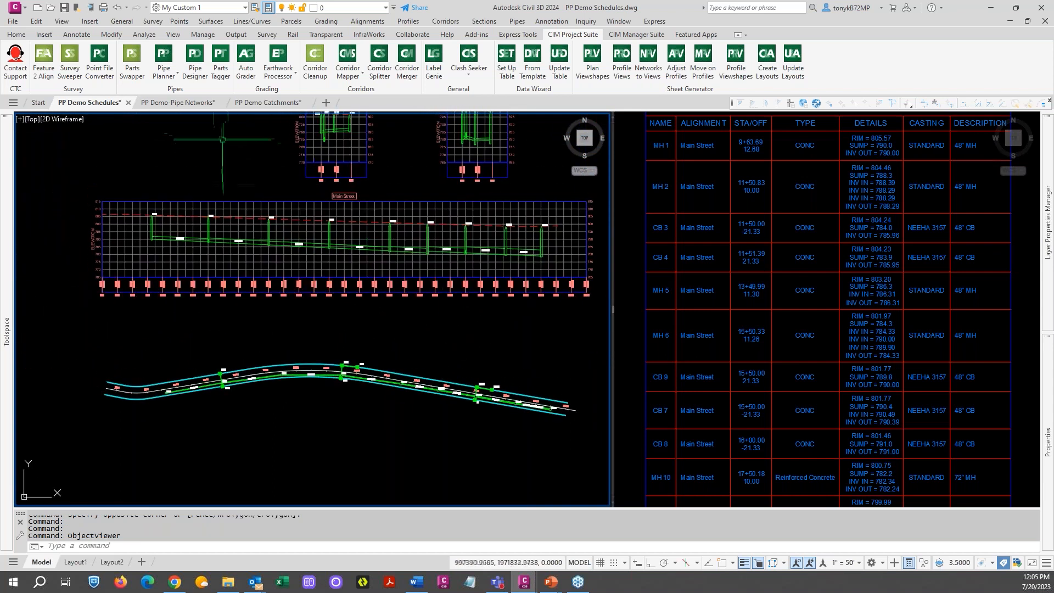
click(172, 79)
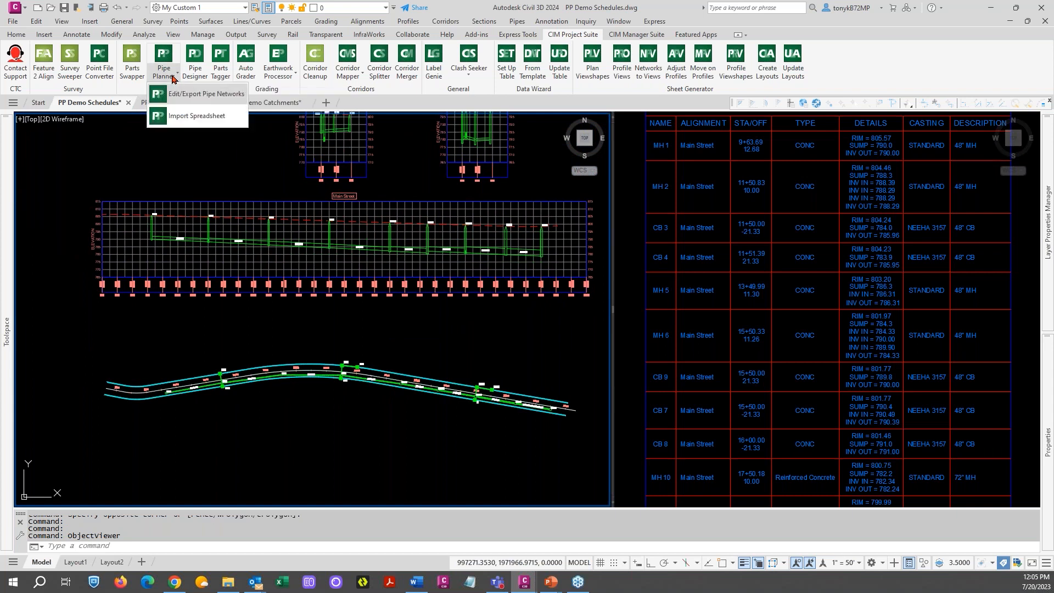
click(191, 96)
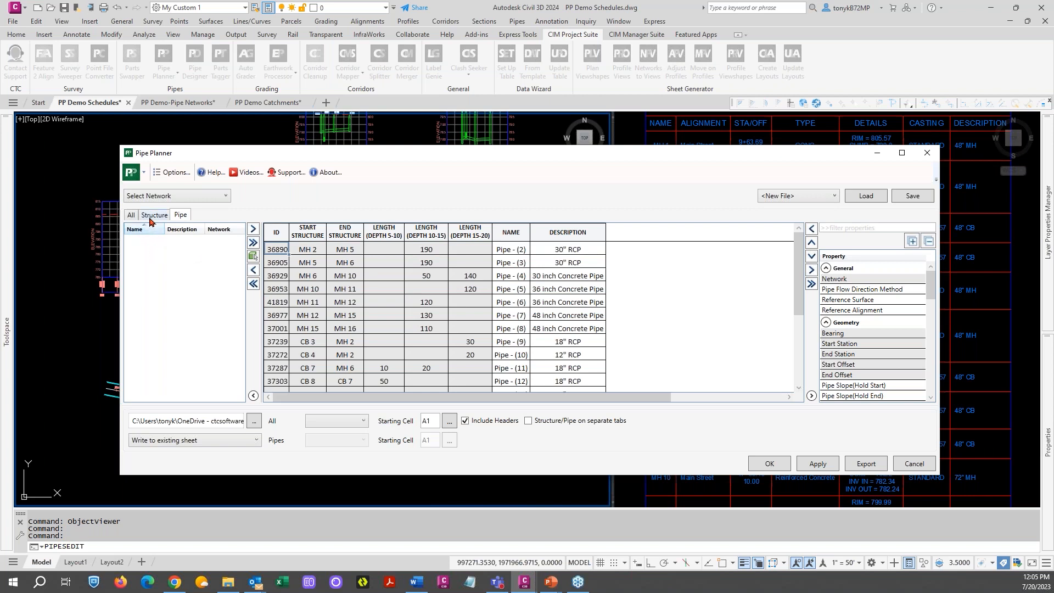
- Deselect and reselect the Storm network so that its pipes return to the list of available parts
click(175, 196)
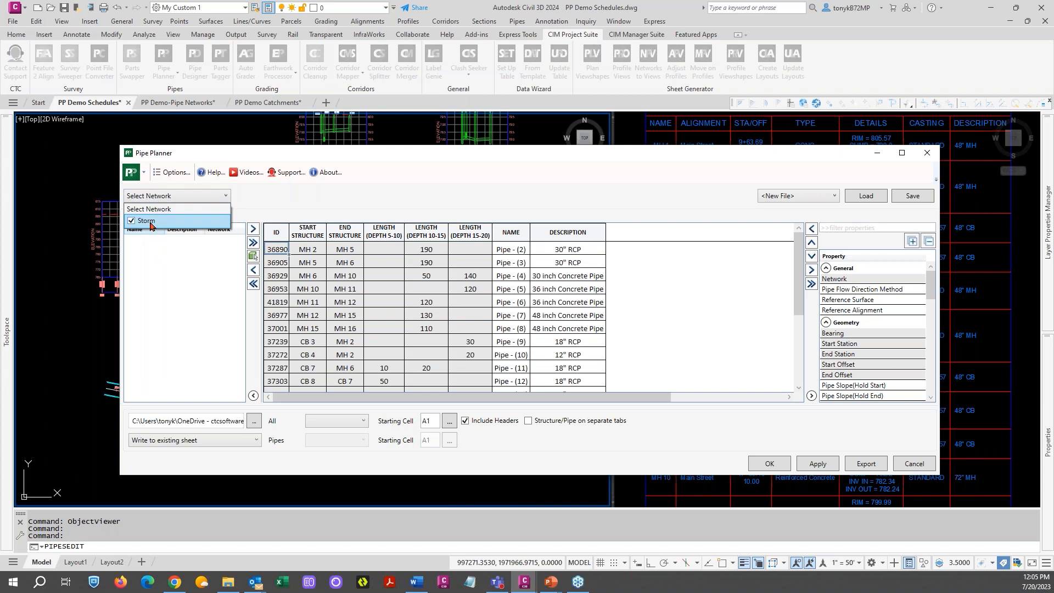
click(131, 221)
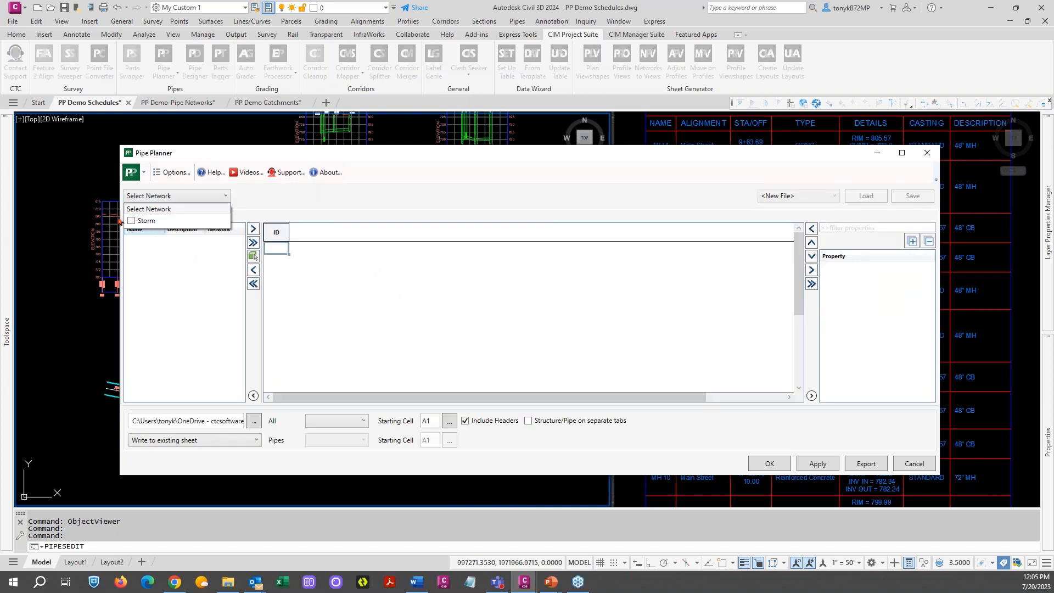
click(132, 221)
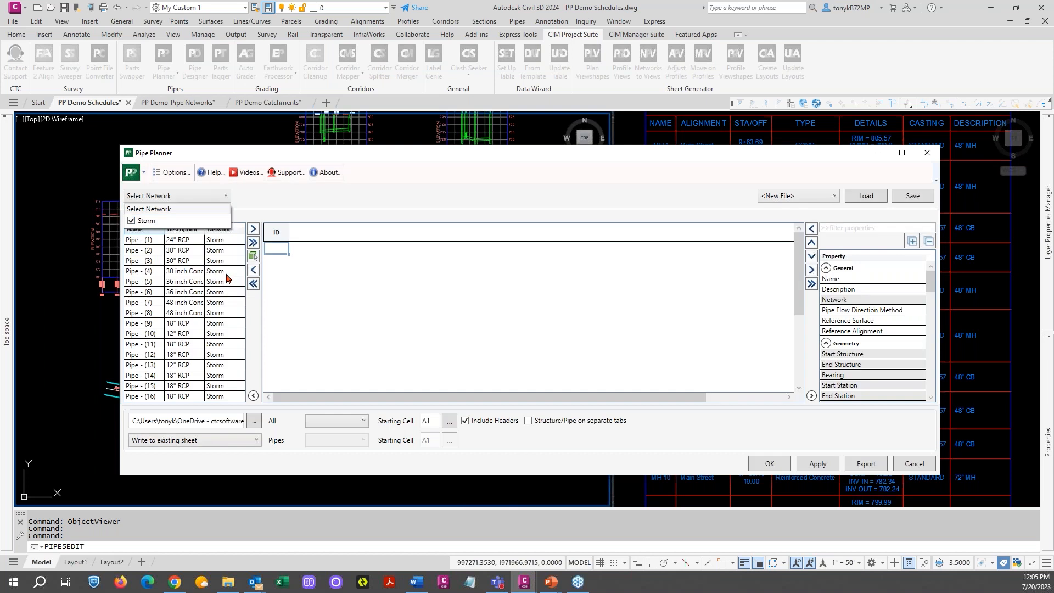
click(296, 204)
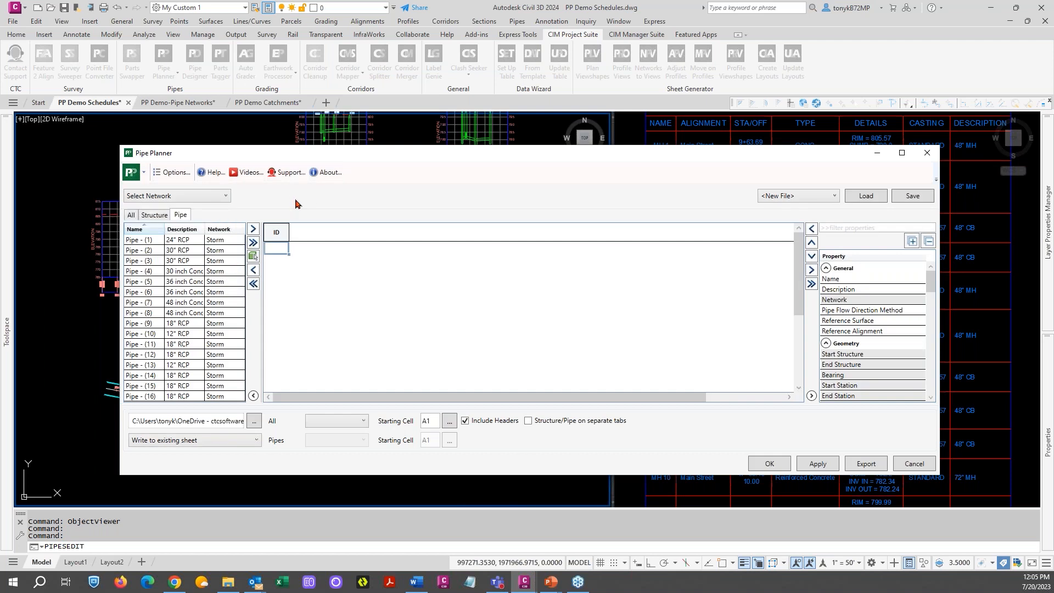
- Browse the Storm network's available parts as all parts, structures only and pipes only, ending on pipes
click(131, 216)
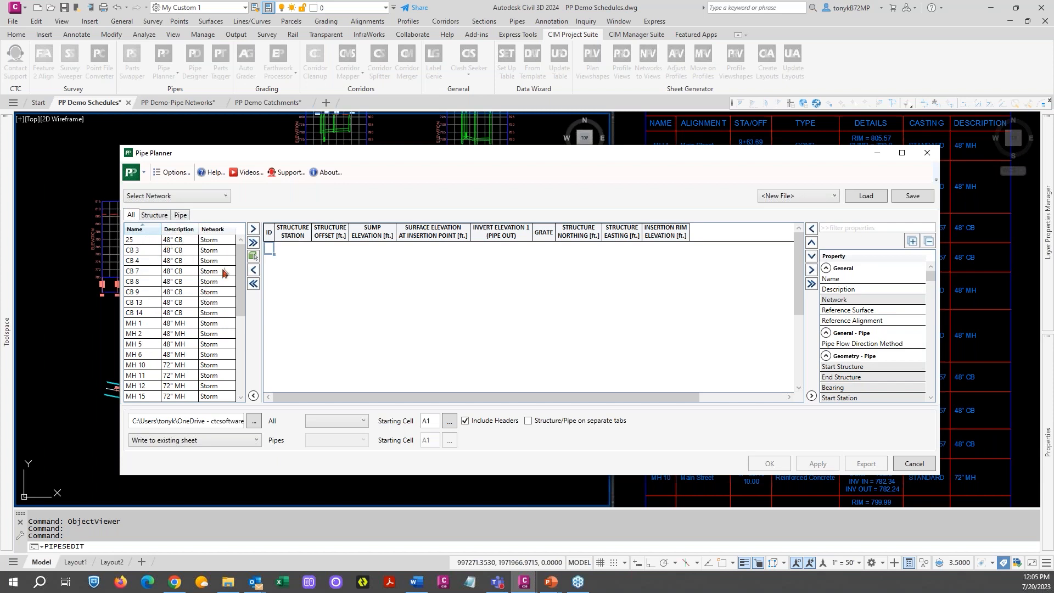
mouse_move(241, 278)
mouse_down()
mouse_move(248, 357)
mouse_move(244, 258)
mouse_up()
click(154, 217)
drag(247, 277, 198, 226)
click(180, 215)
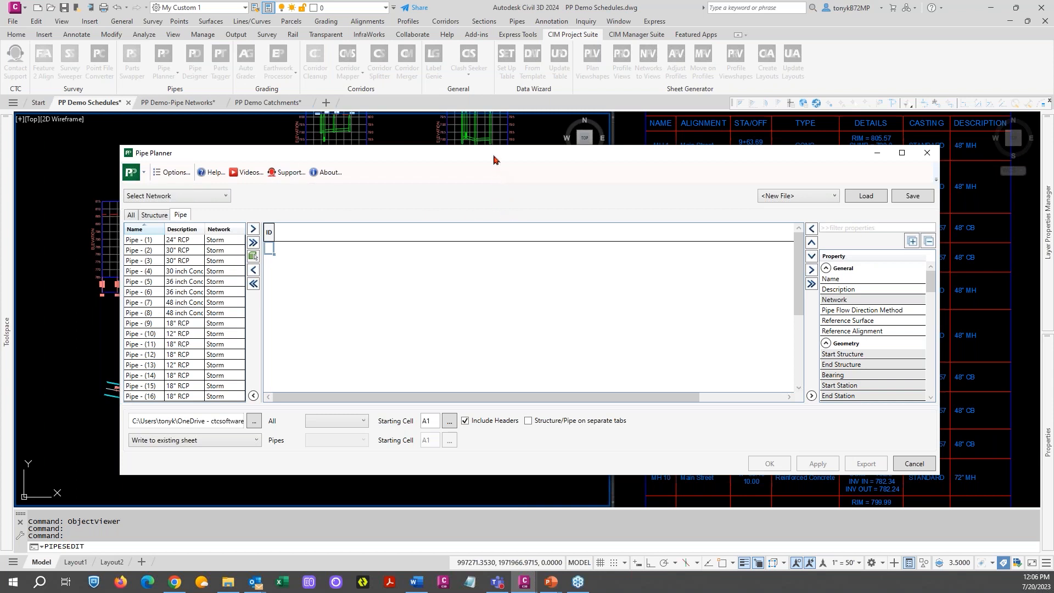
- Review the templates path and number formatting in Pipe Planner's general options, and look over the list of saved templates
drag(493, 158, 492, 152)
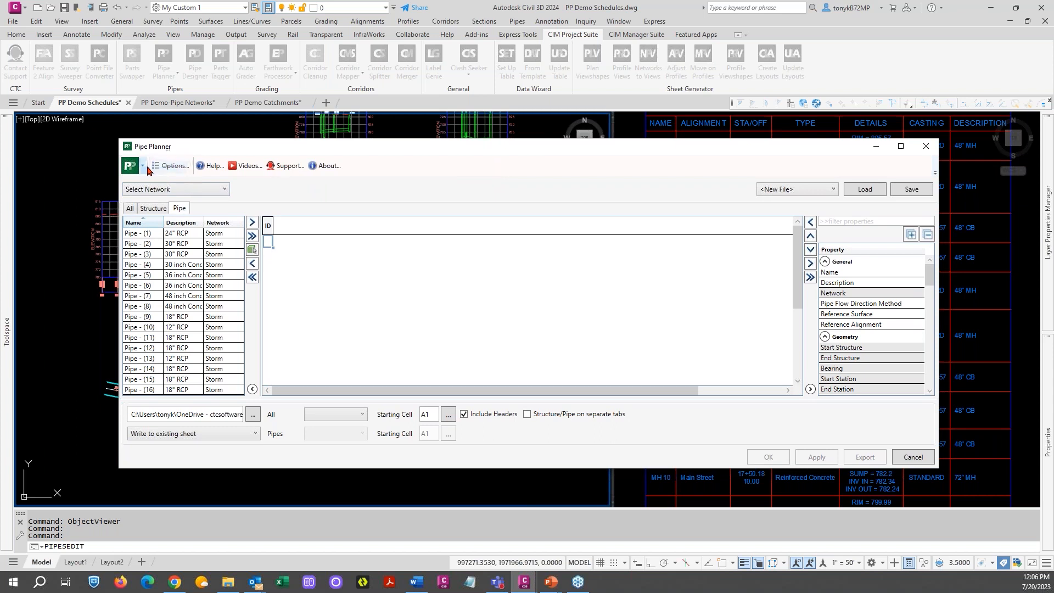
click(177, 166)
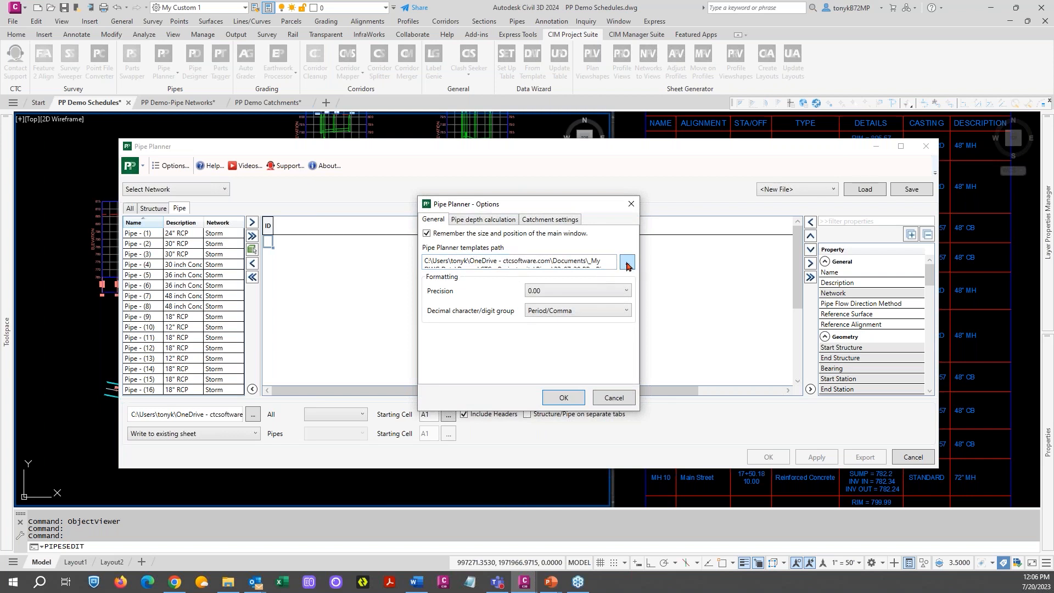
drag(573, 204, 577, 176)
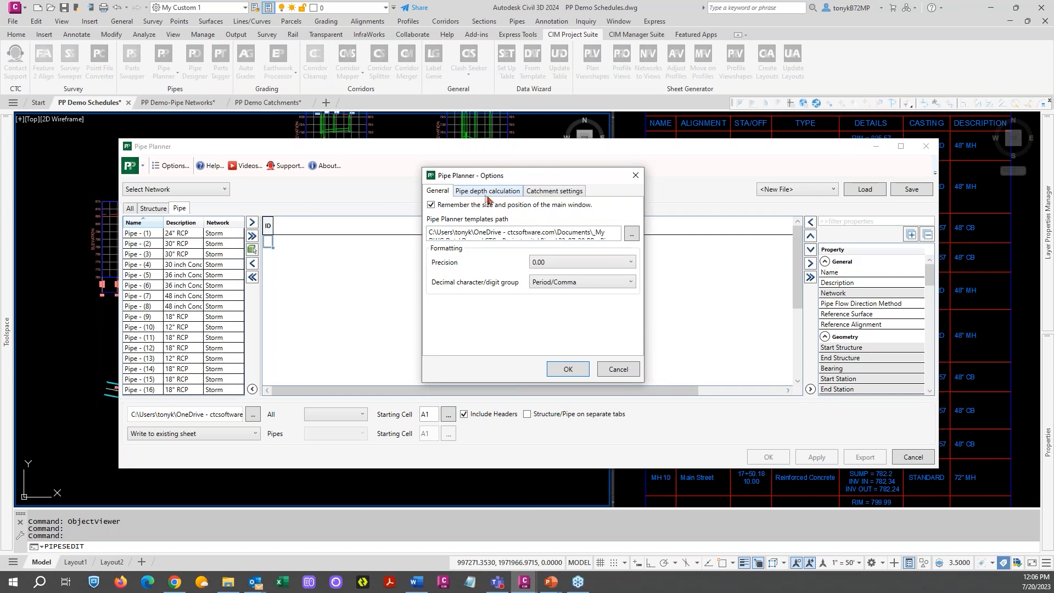
click(618, 369)
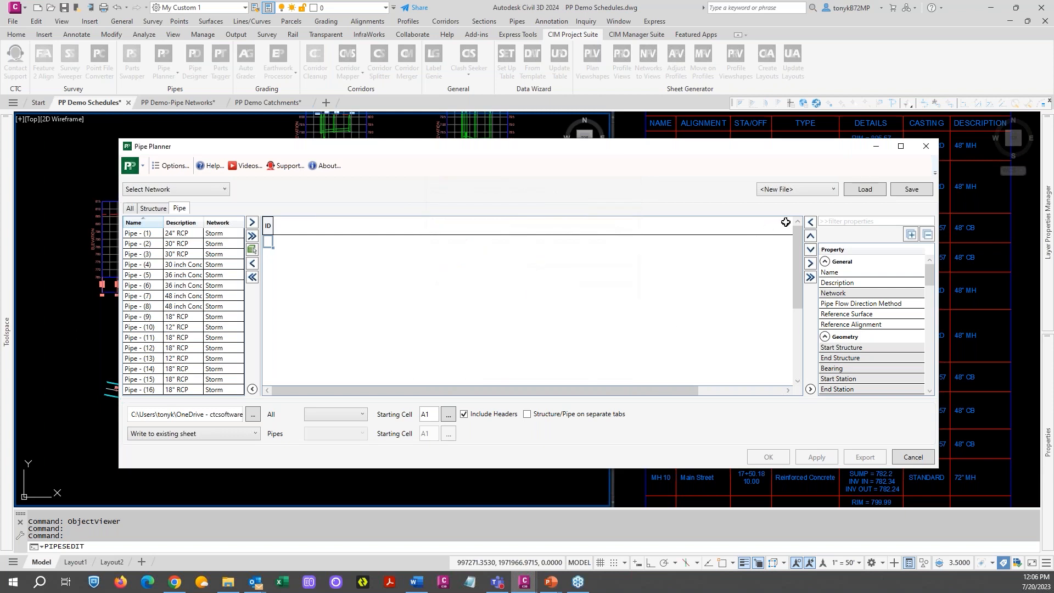
click(834, 190)
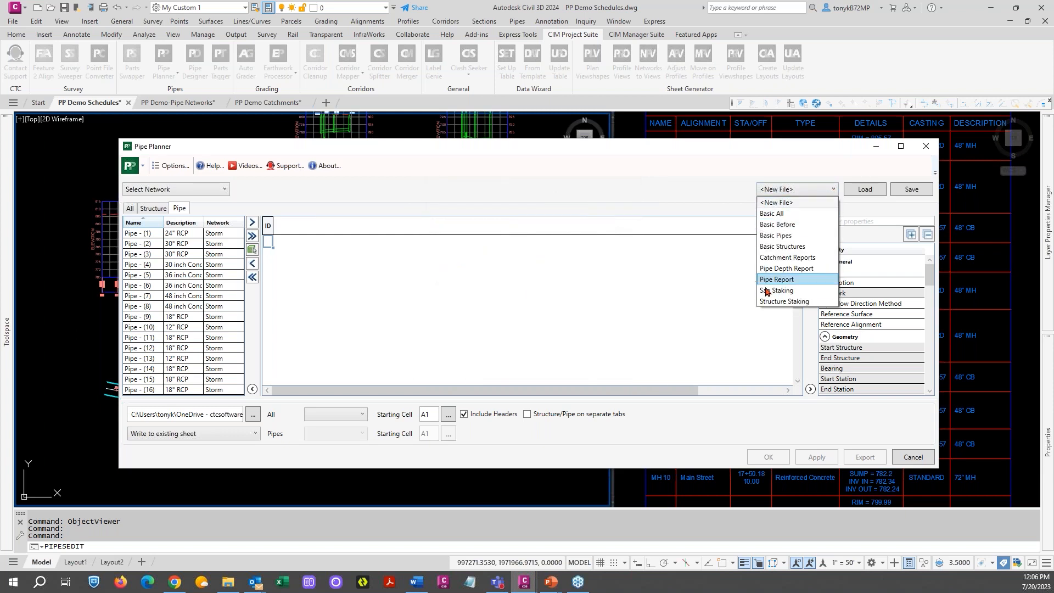
click(666, 267)
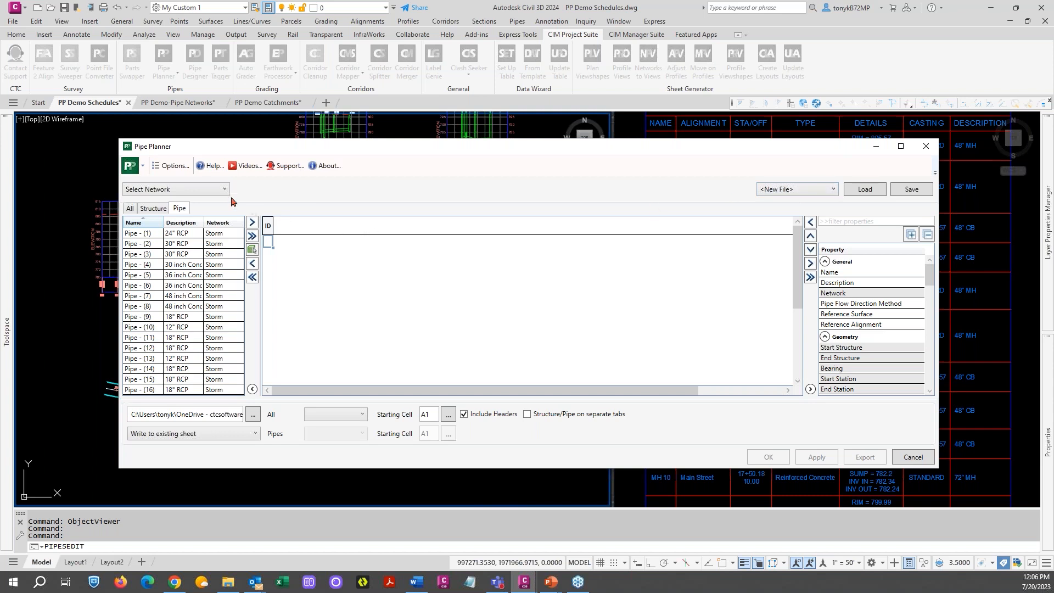
- Review Pipe Planner's general, pipe depth calculation and catchment settings, including the depth measuring point and range type, and accept the options
click(170, 165)
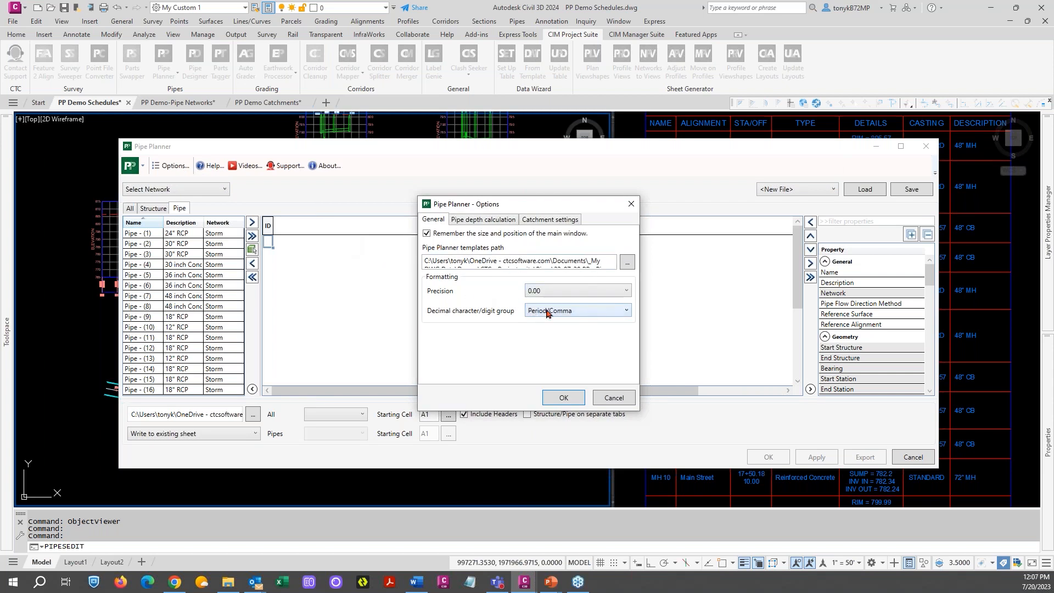
click(476, 221)
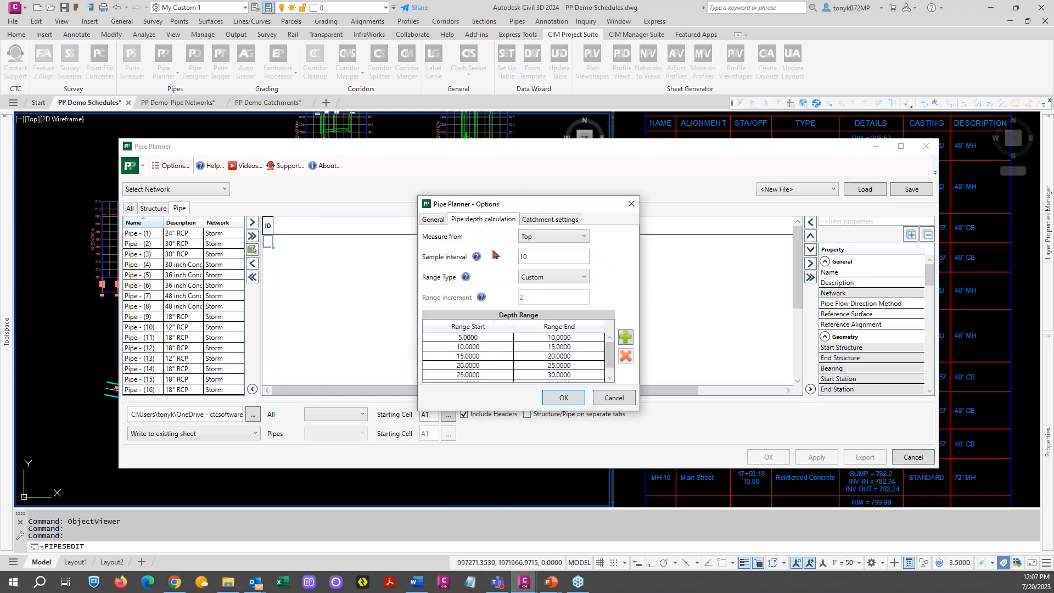
drag(563, 205, 563, 178)
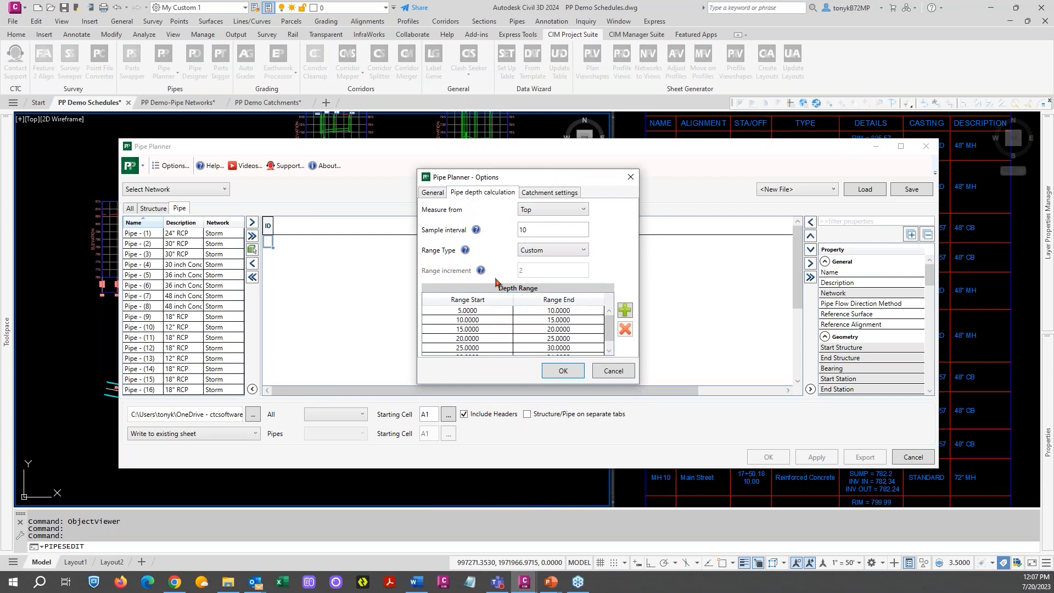
click(555, 251)
click(553, 252)
click(580, 212)
click(550, 193)
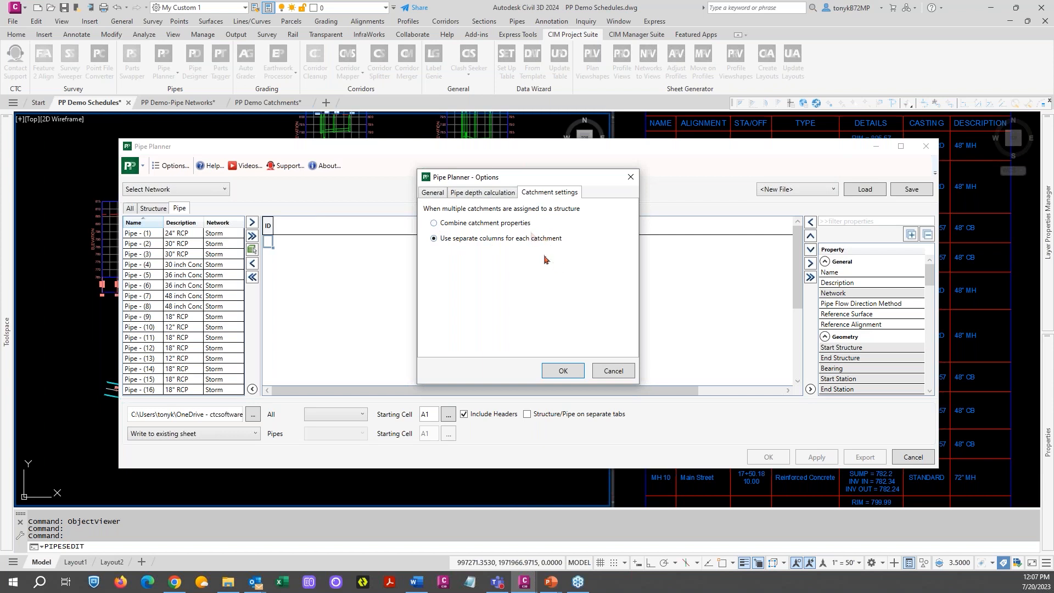
click(560, 369)
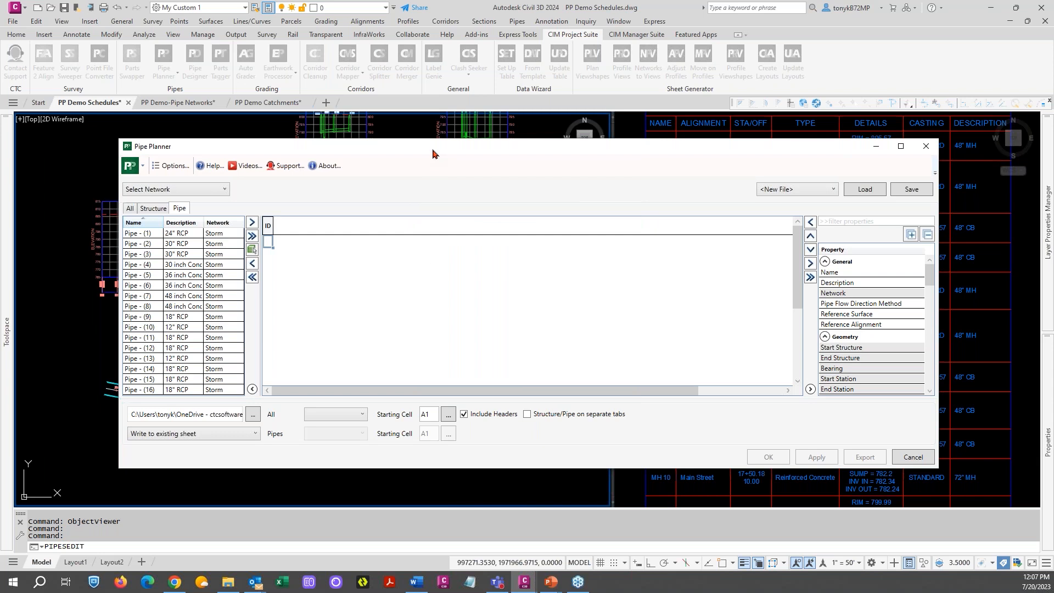
- Load the saved Pipe Report template and look through the resulting table of Storm pipes
drag(435, 148, 439, 131)
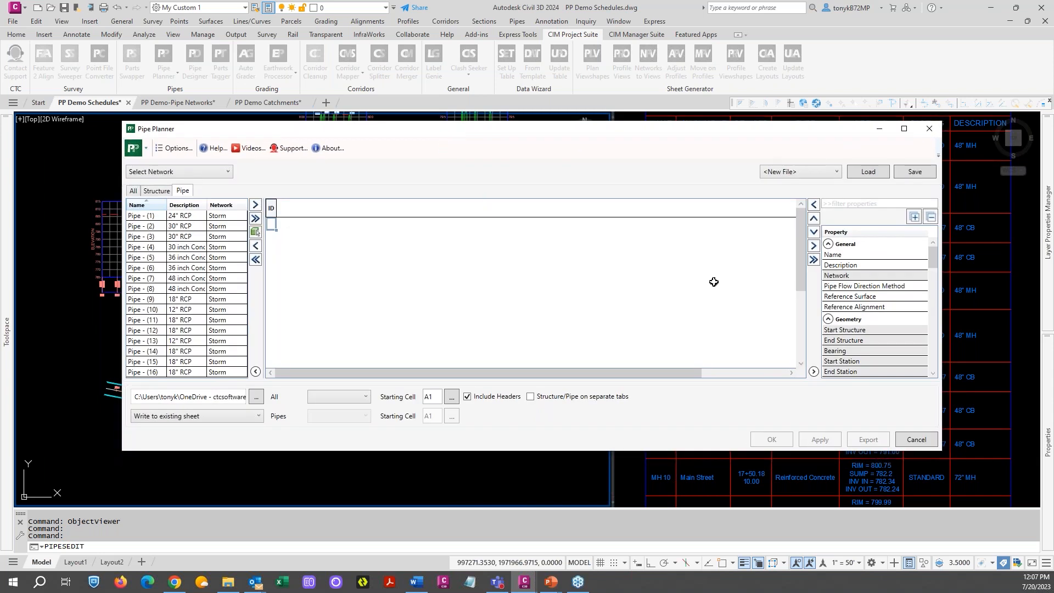
click(832, 173)
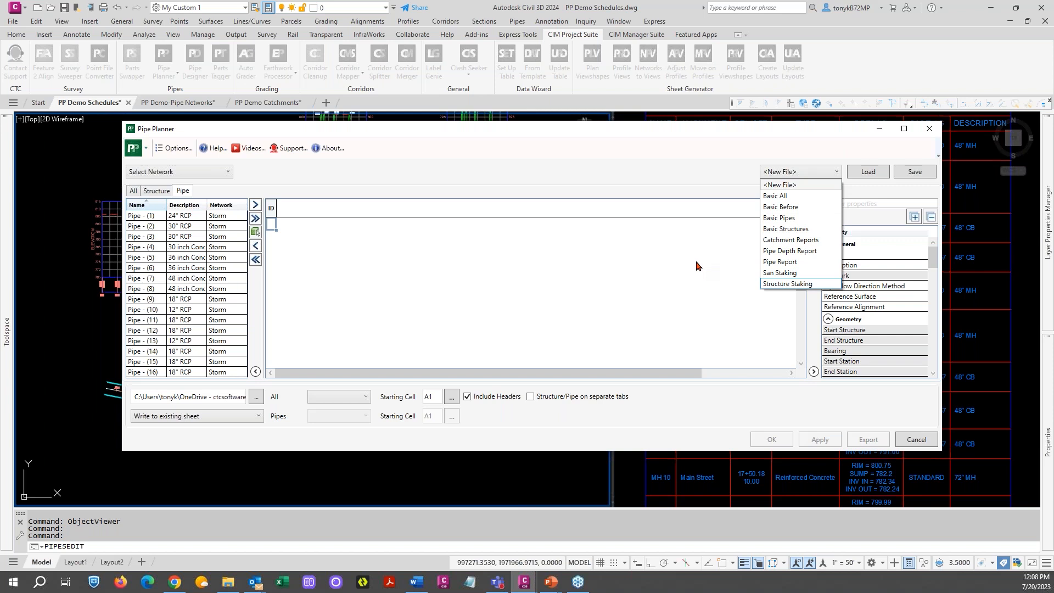
click(781, 263)
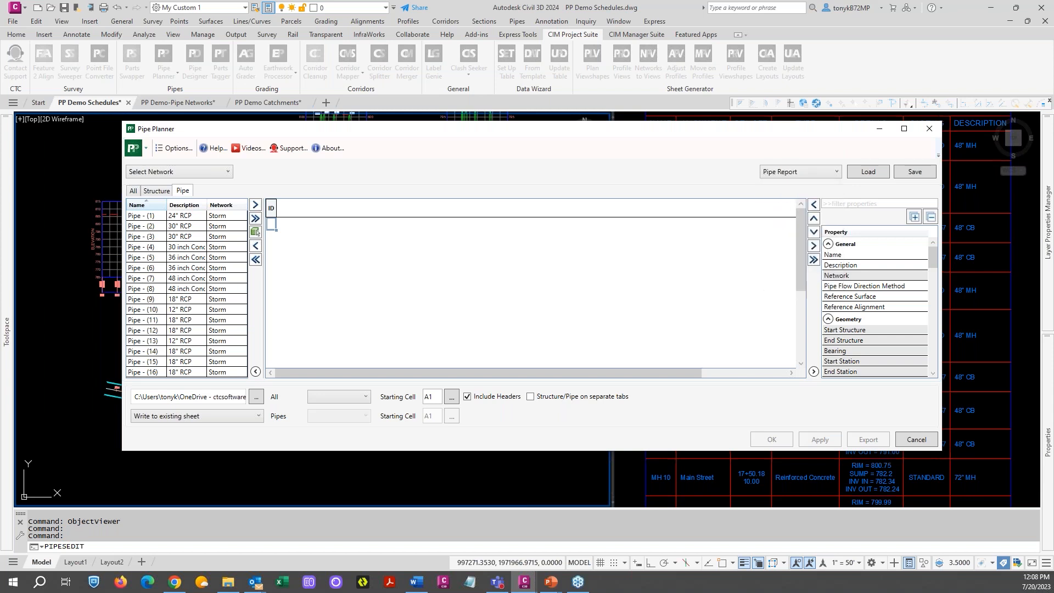
click(867, 173)
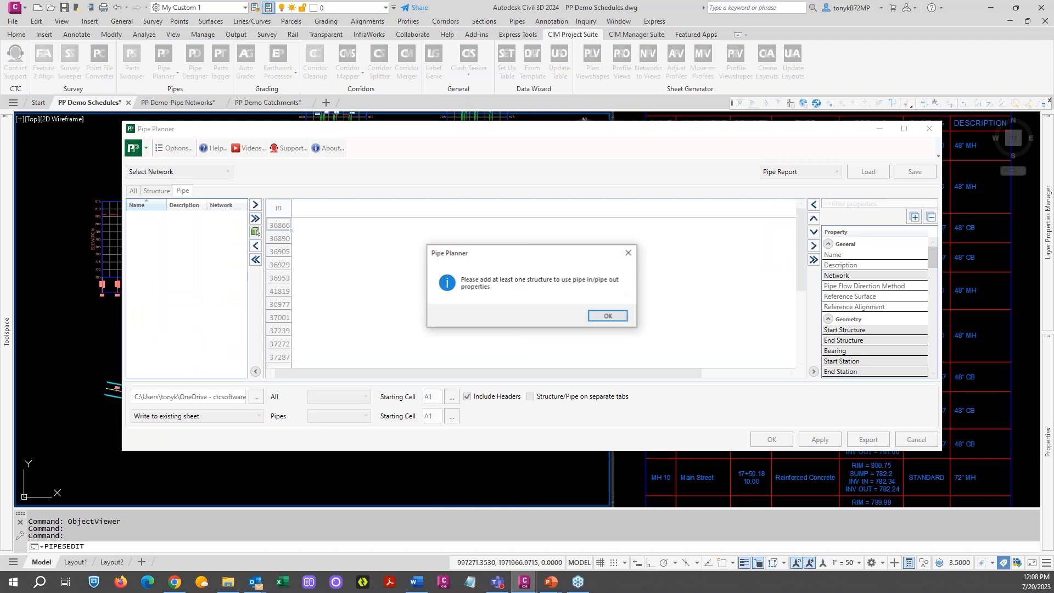
click(613, 315)
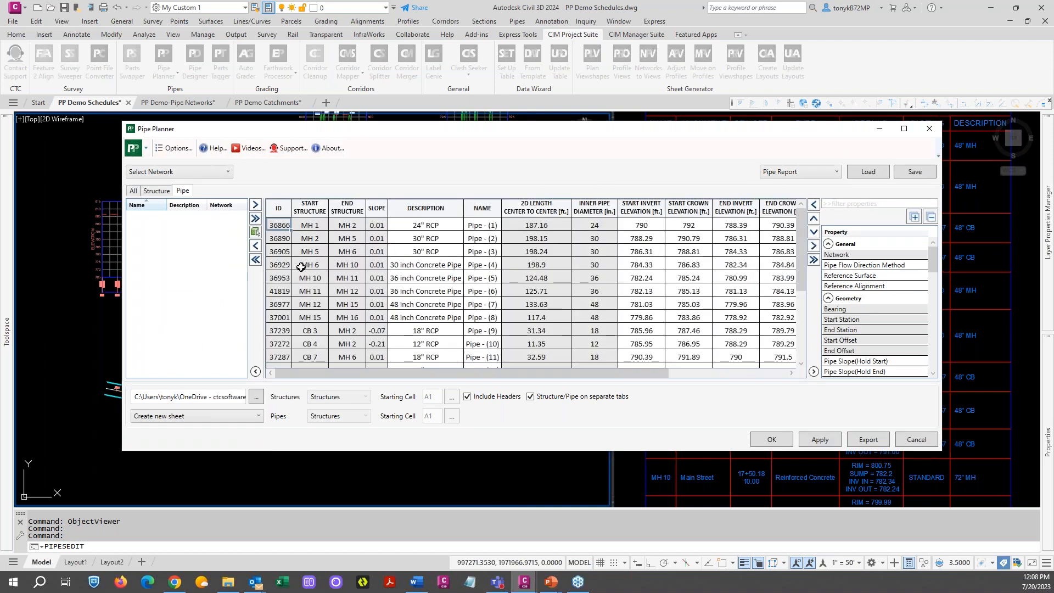
drag(802, 259, 799, 230)
drag(801, 251, 802, 218)
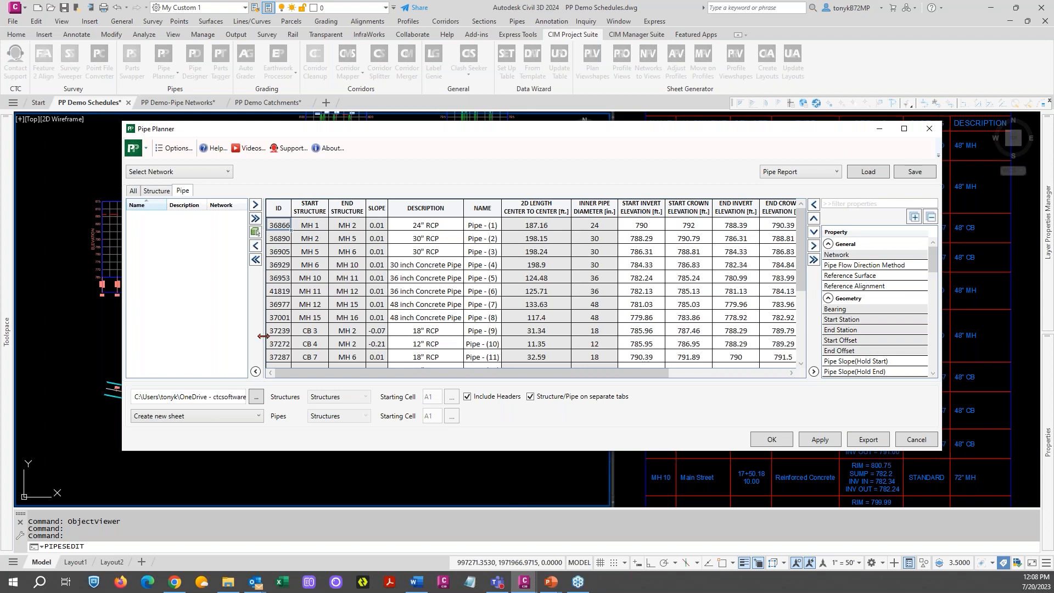
- Remove all pipes from the report table, returning them to the list of available parts
click(255, 260)
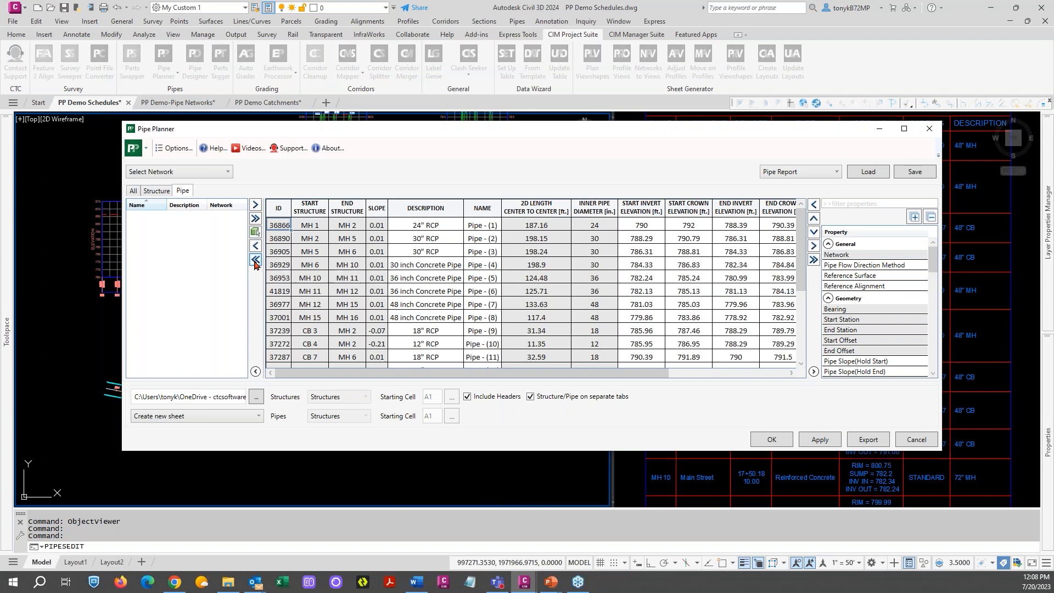
click(225, 216)
click(255, 206)
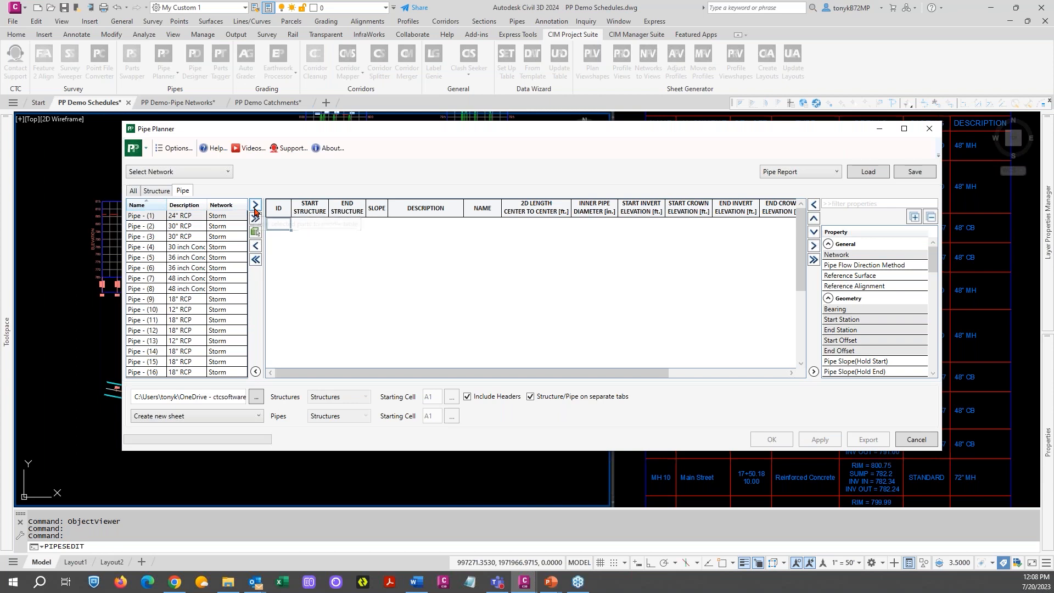
- Remove every property column from the structure table and set the template selection to <New File>
click(157, 192)
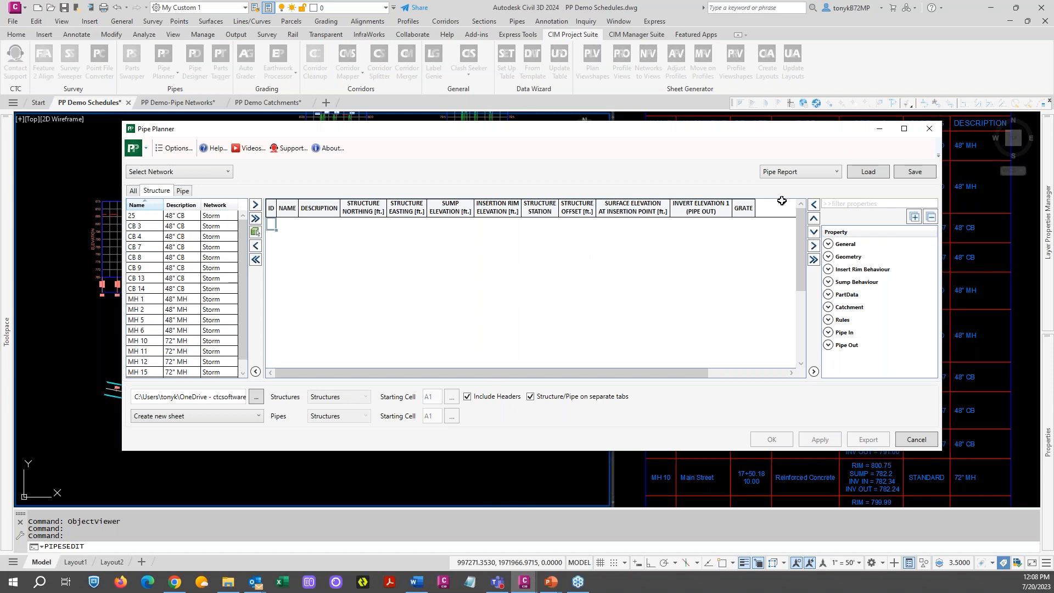
drag(290, 208, 745, 204)
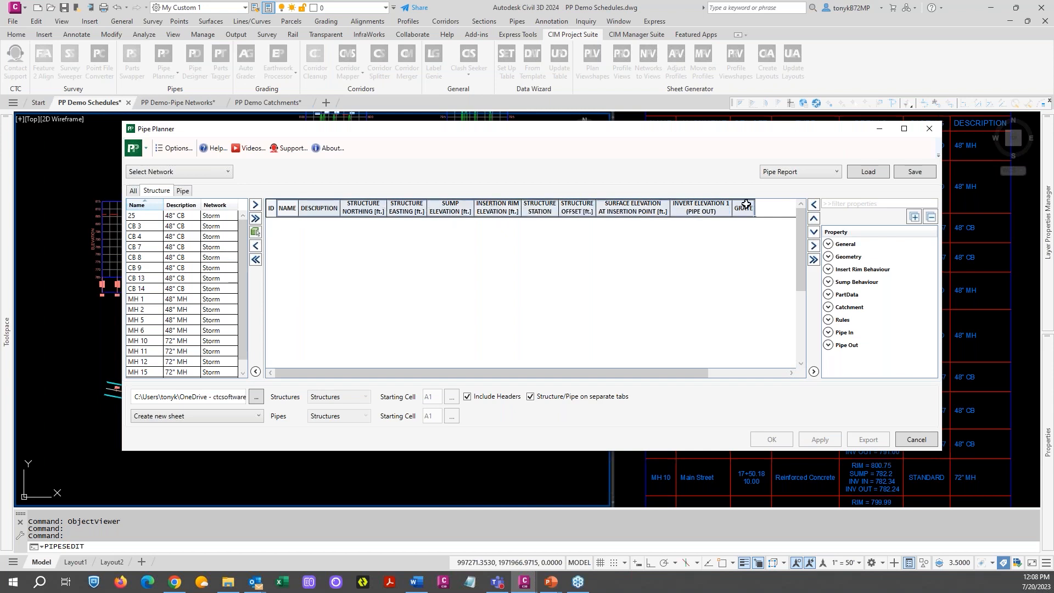
click(813, 260)
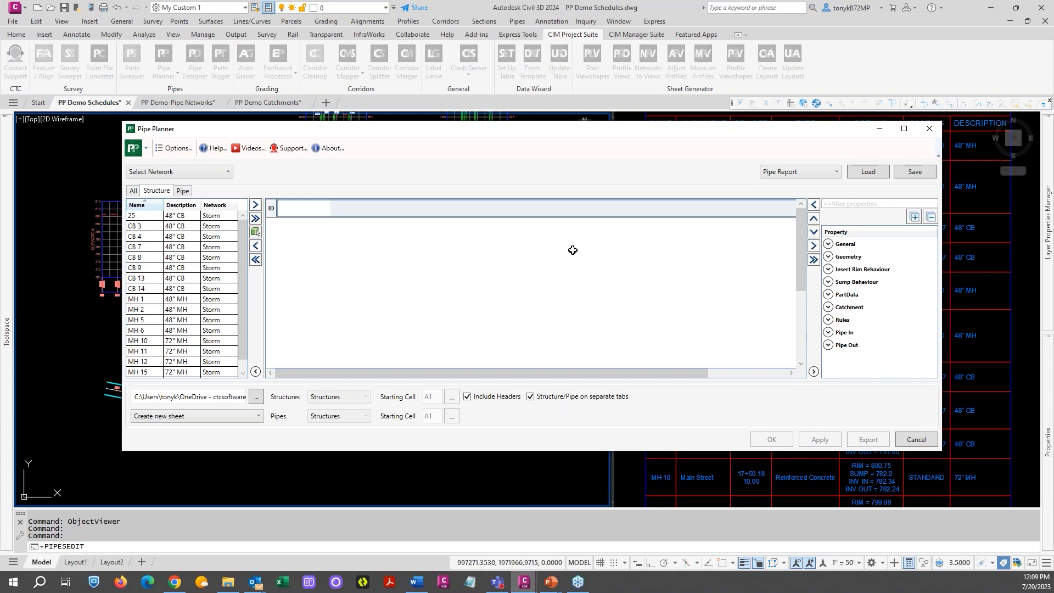
click(836, 172)
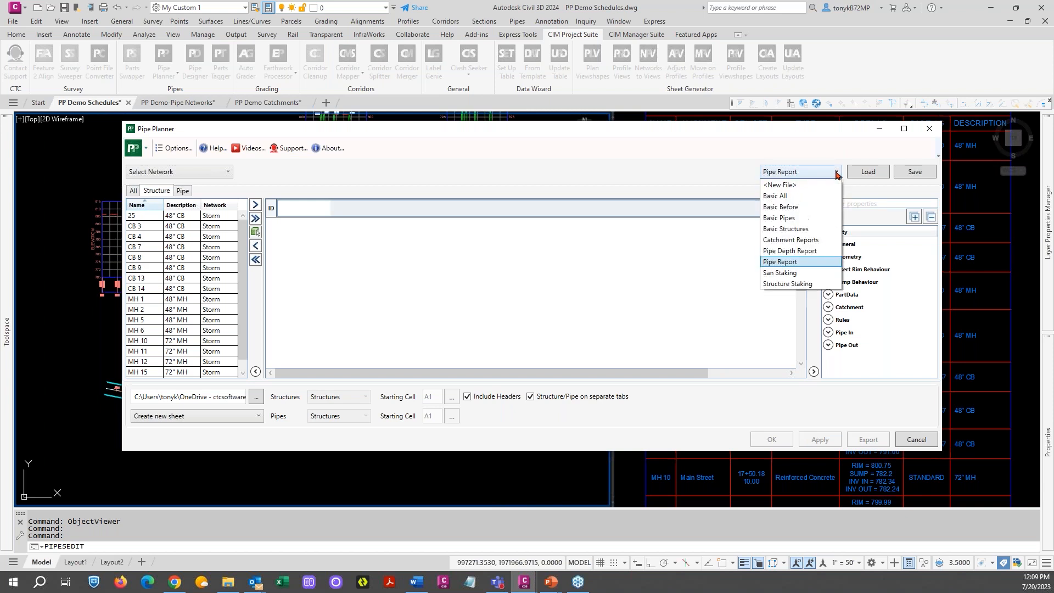
click(782, 185)
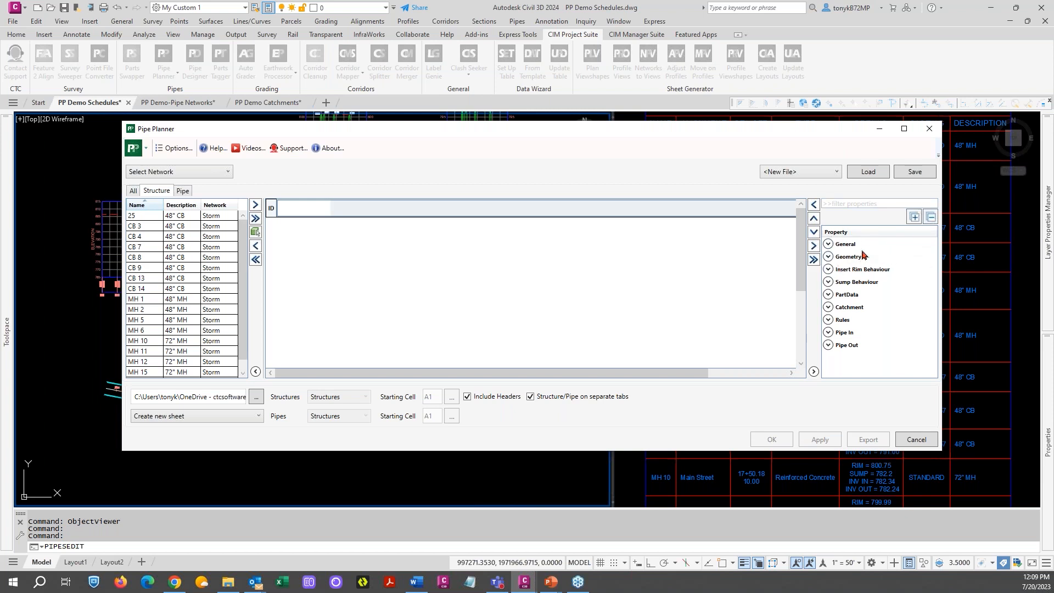
- Examine the available structure properties by expanding and collapsing the categories, both individually and all at once, ending with all collapsed
click(913, 217)
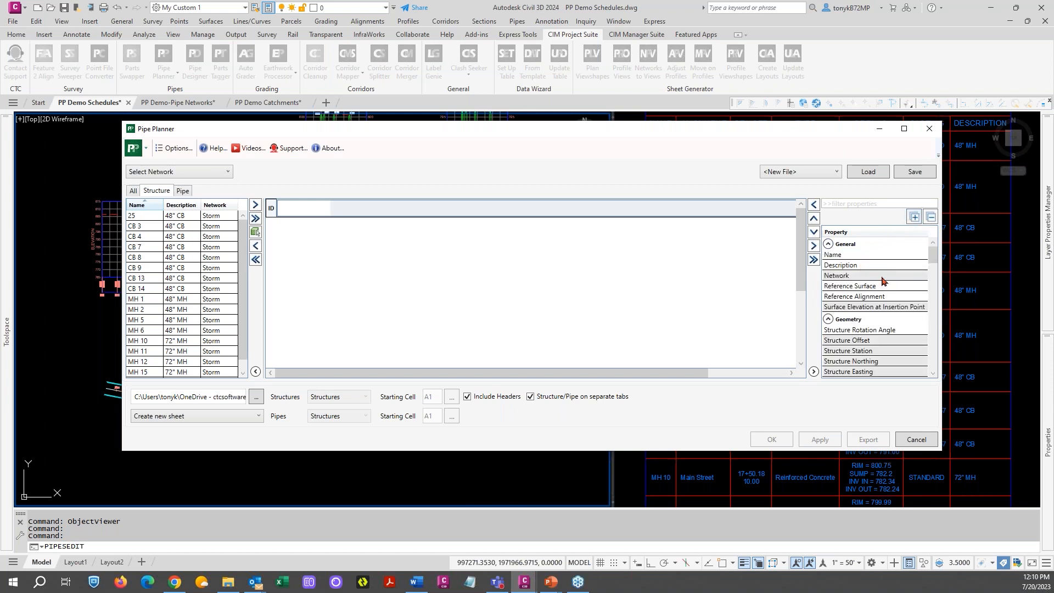
click(828, 243)
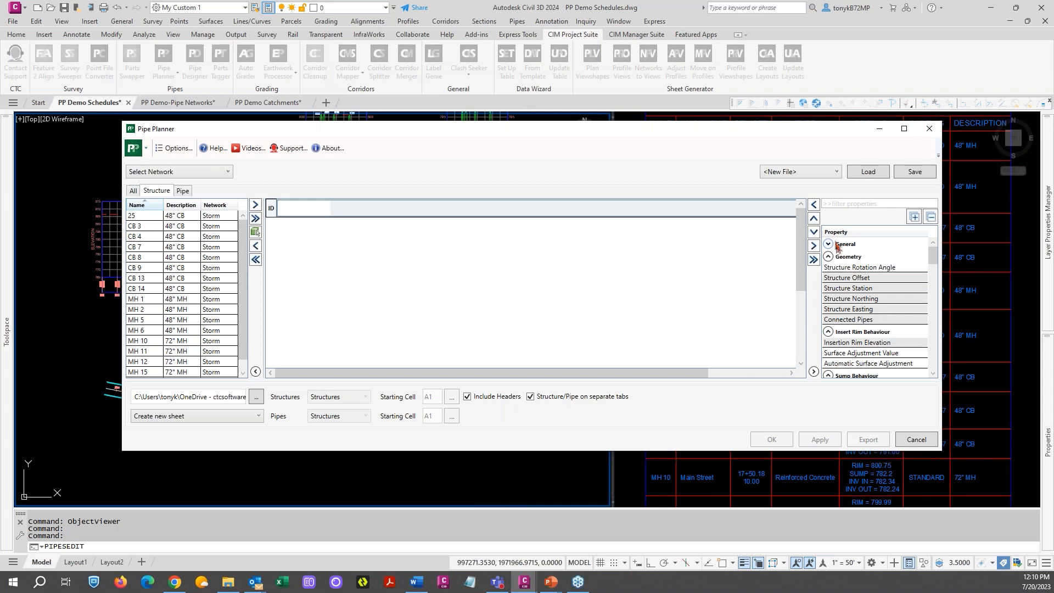
click(828, 256)
click(828, 268)
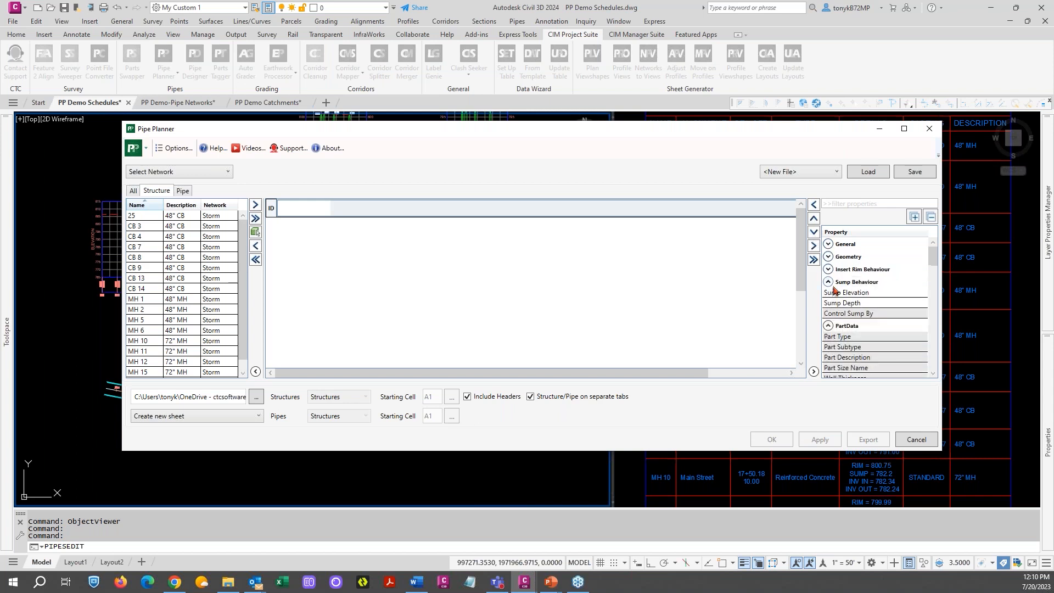
click(828, 281)
click(828, 294)
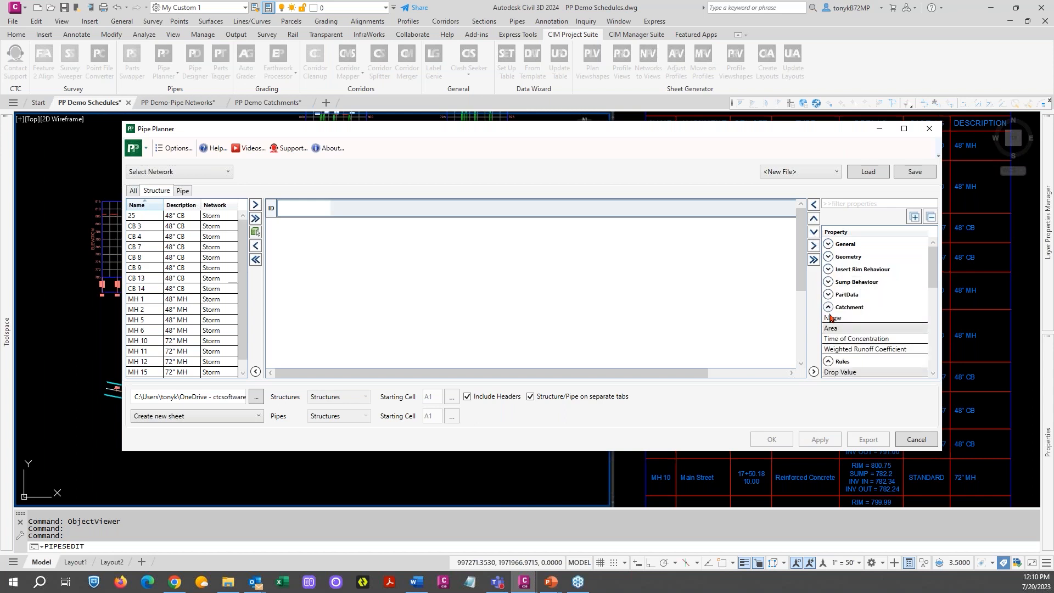
click(828, 361)
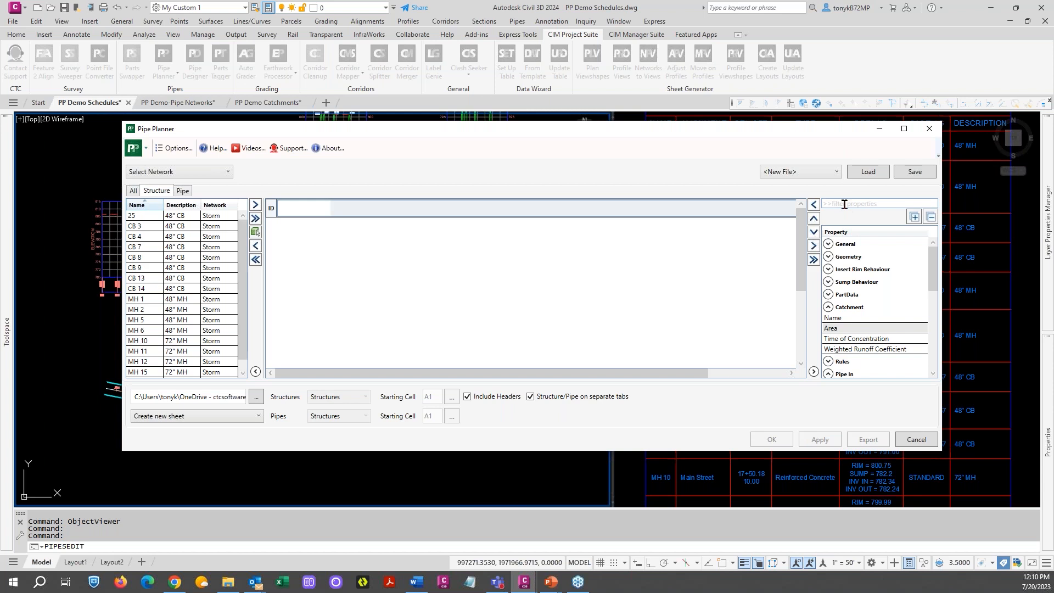
click(930, 217)
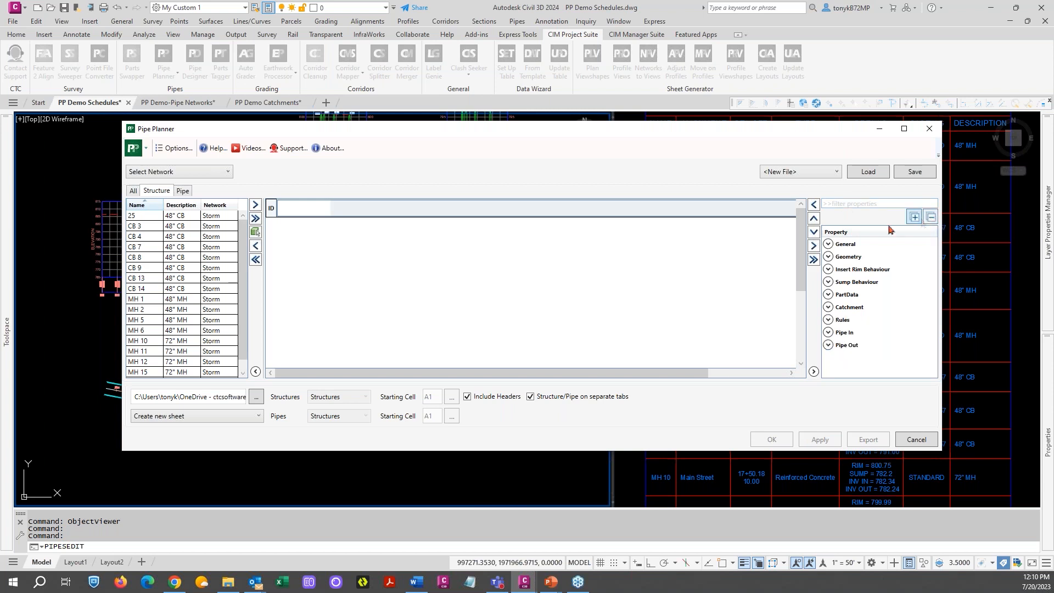
click(828, 244)
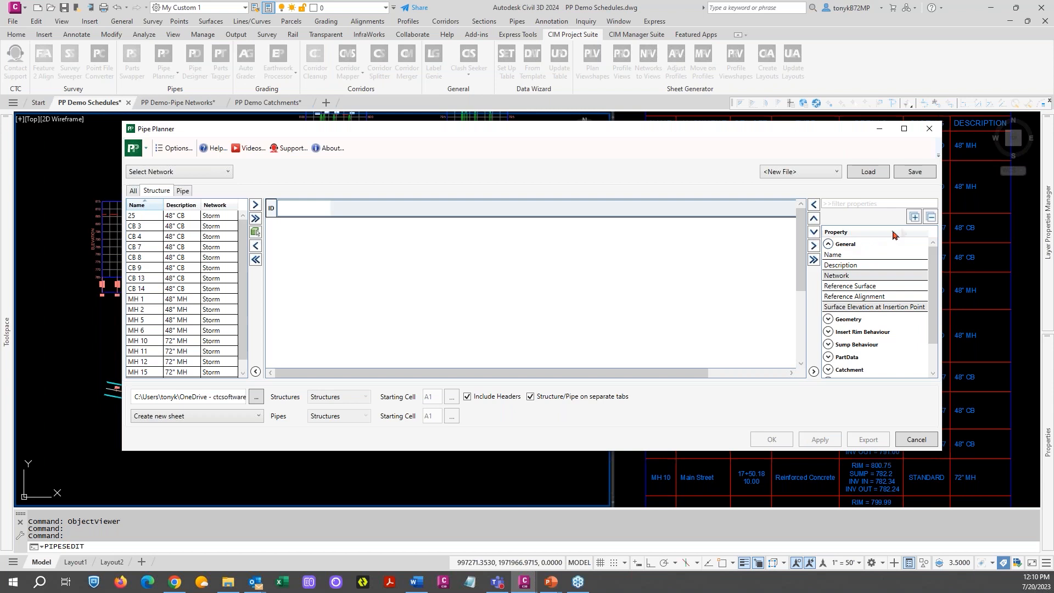
click(930, 218)
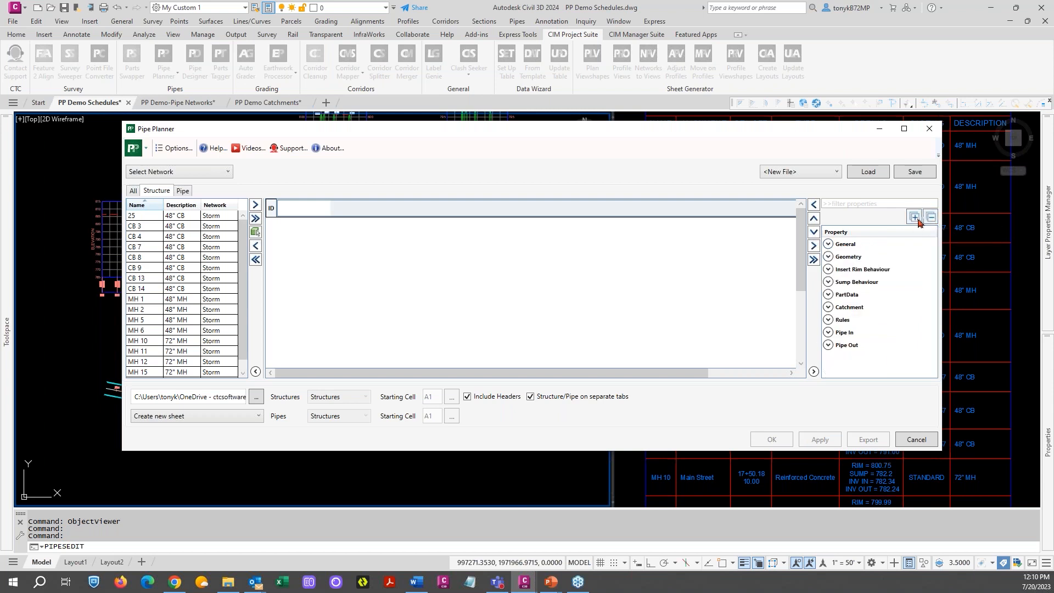
click(914, 217)
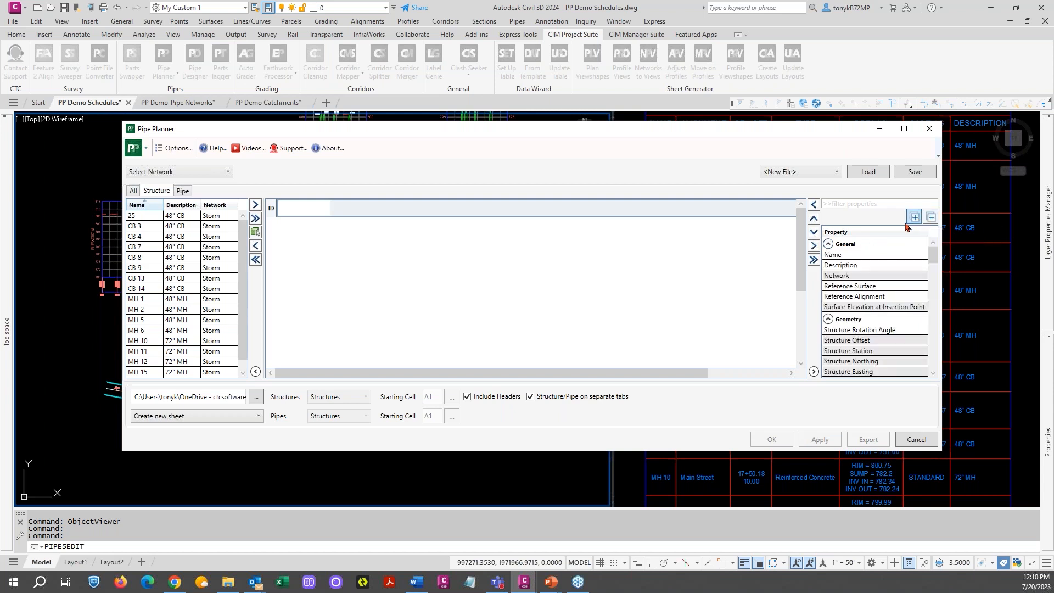
click(828, 245)
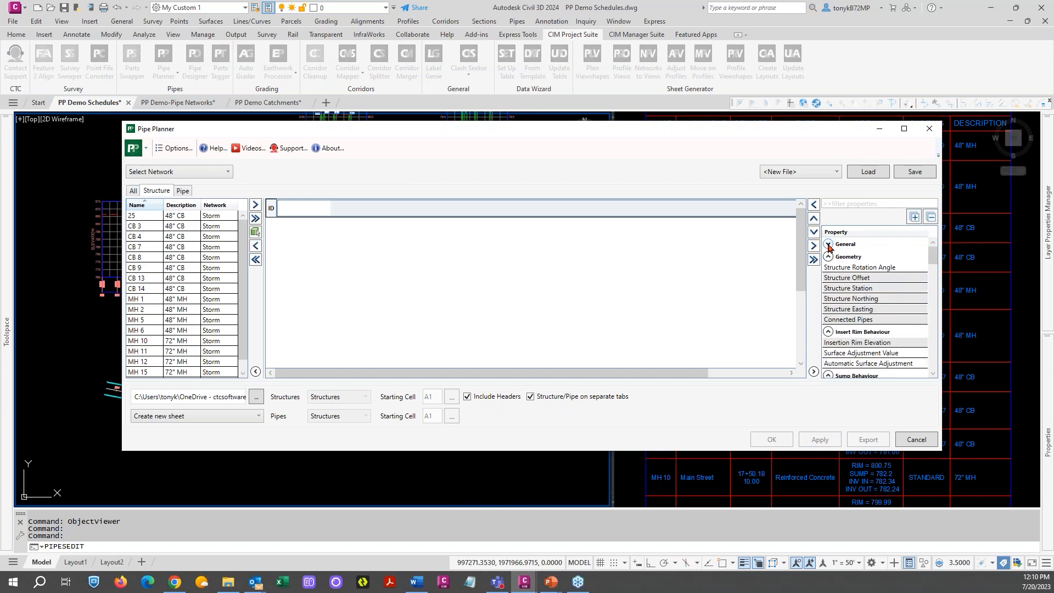
click(930, 218)
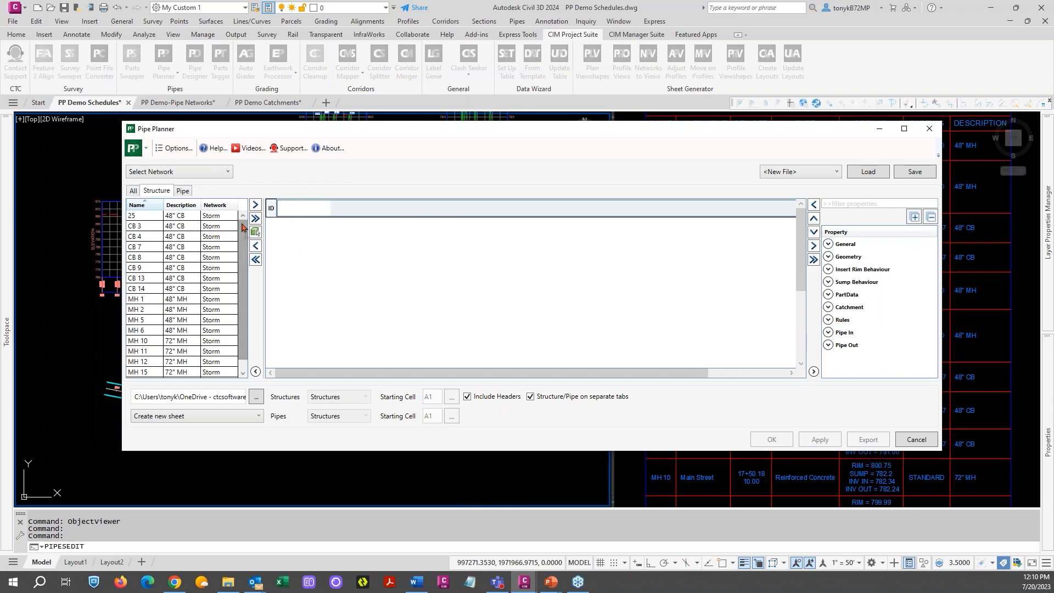
- Add all of the Storm network's structures to the structure table
click(254, 218)
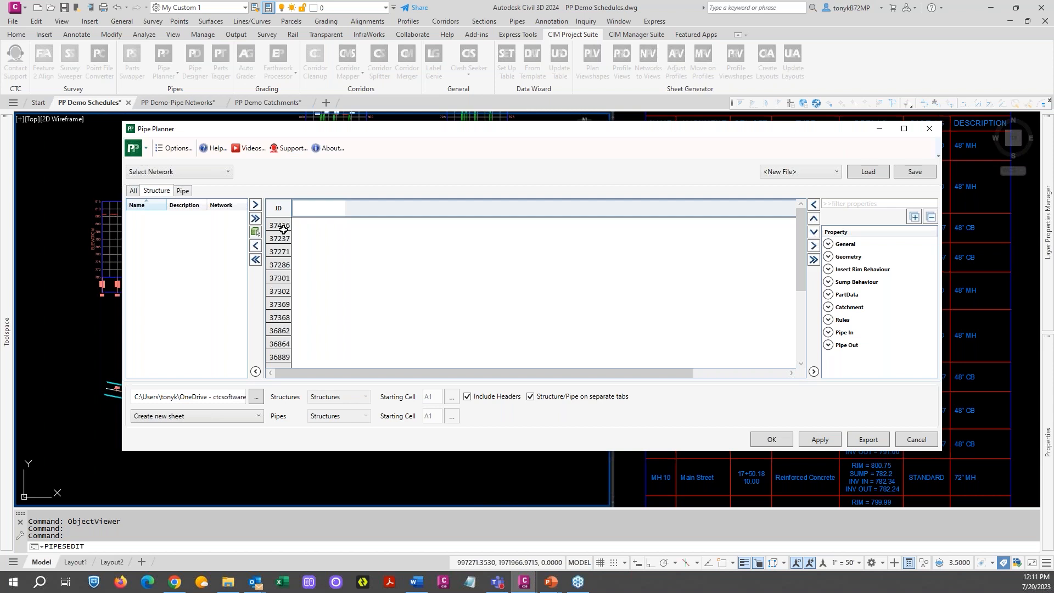
drag(507, 133, 542, 141)
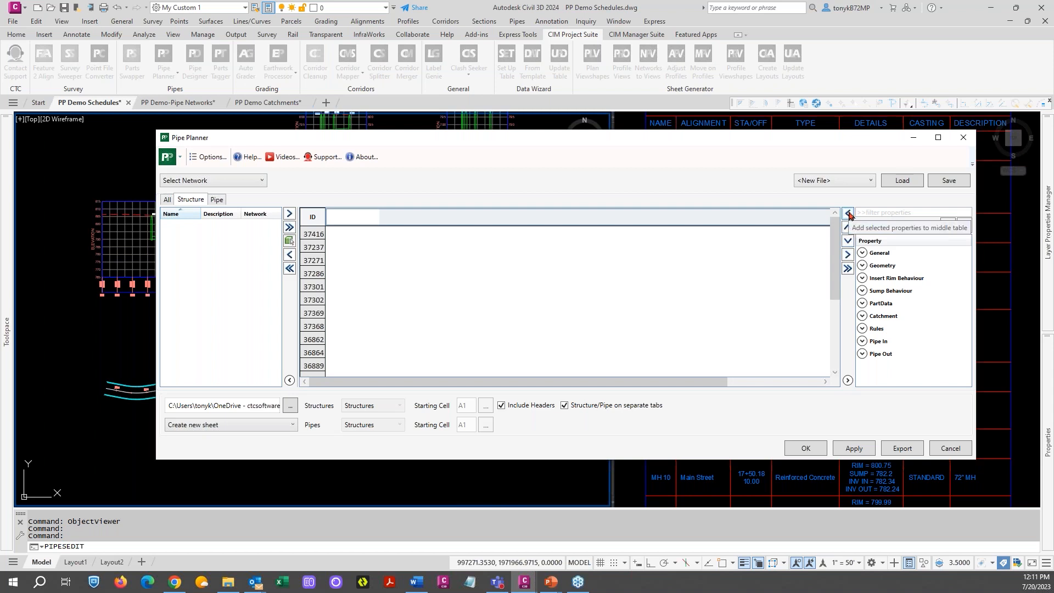
click(874, 252)
click(875, 252)
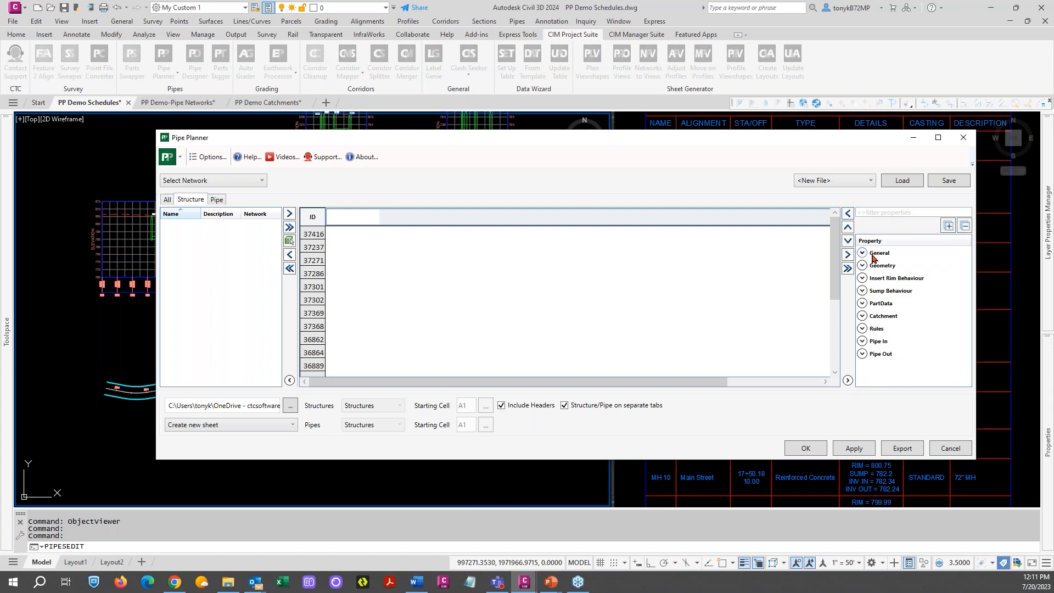
click(862, 253)
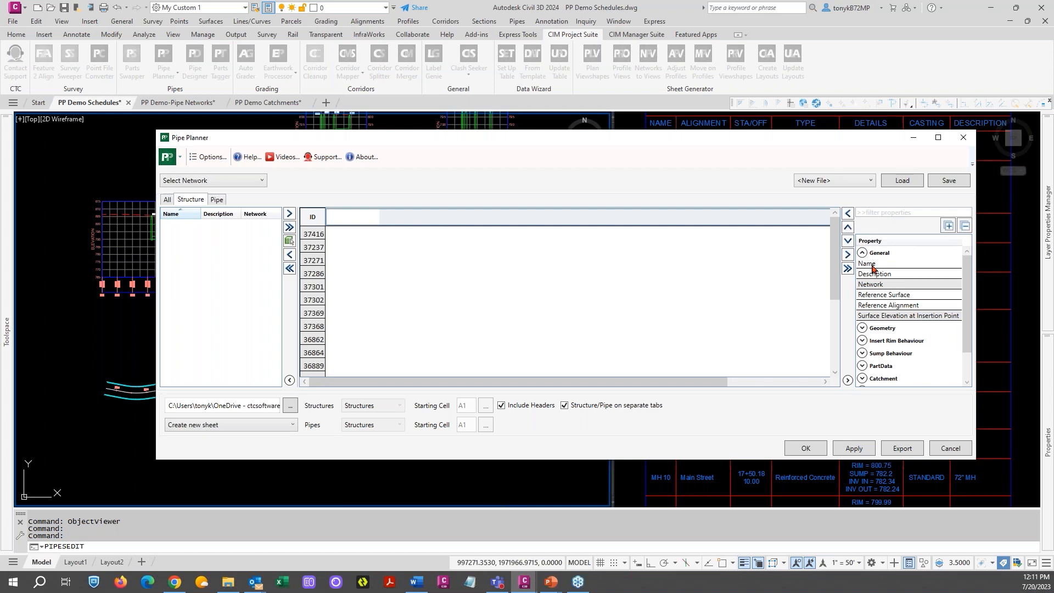
click(865, 266)
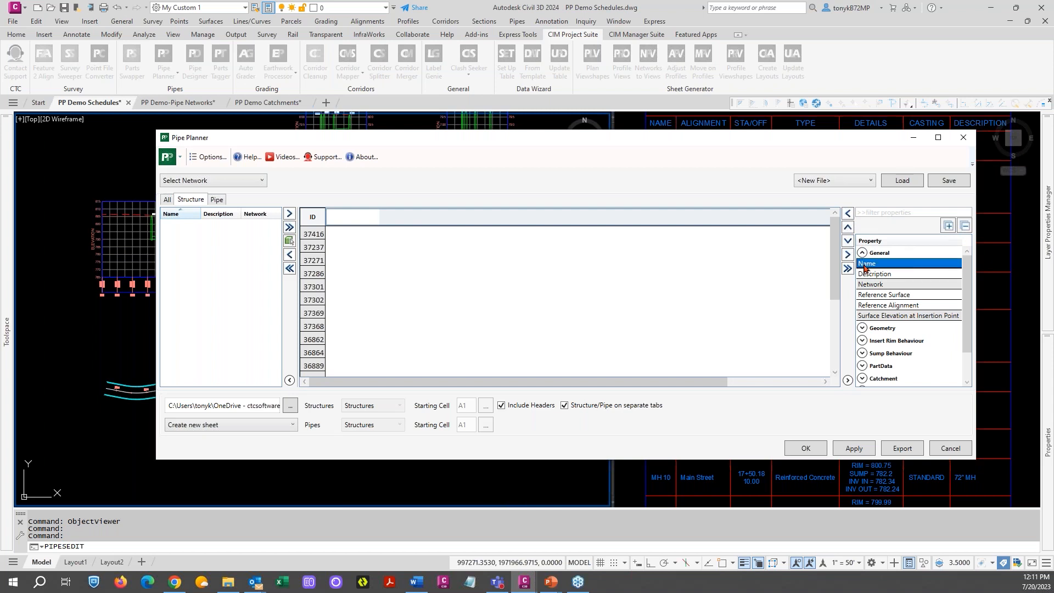
- Close Pipe Planner without applying changes and examine the columns of the Storm Structure Schedule in the drawing
drag(729, 138, 586, 221)
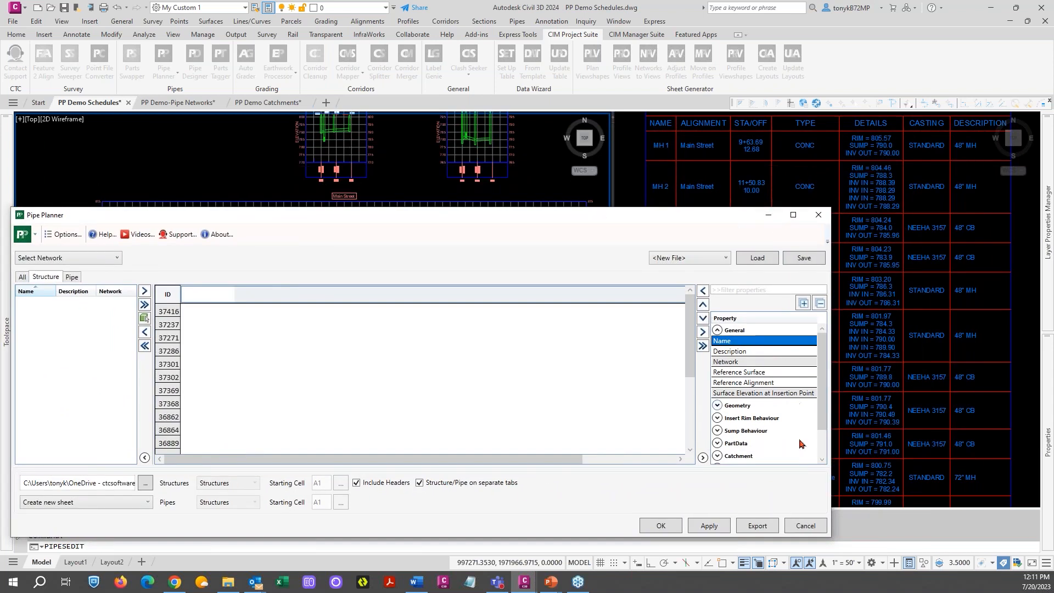
click(802, 527)
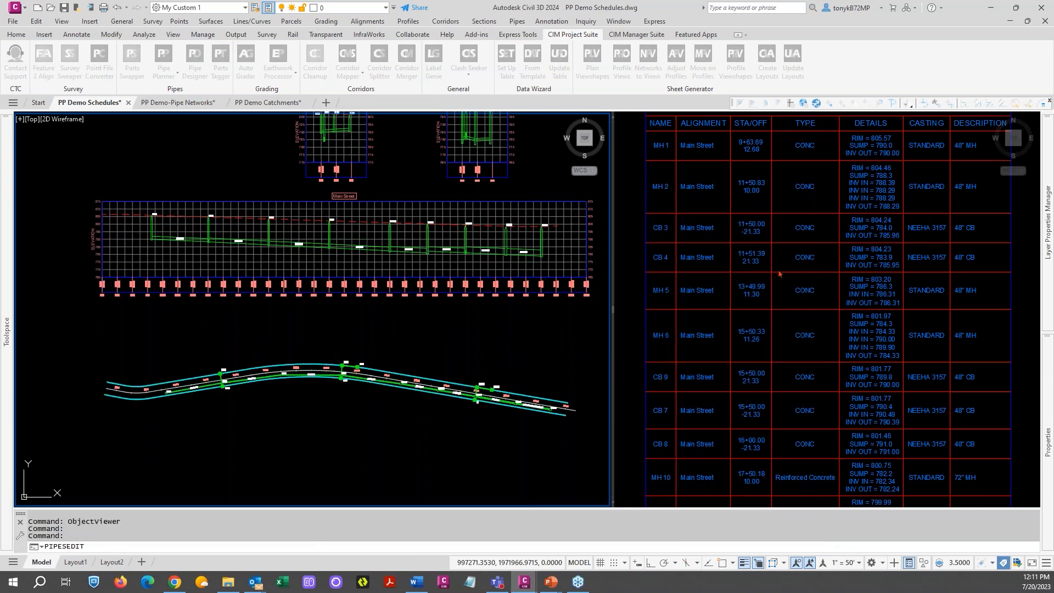
click(784, 283)
scroll(783, 282, down, 2)
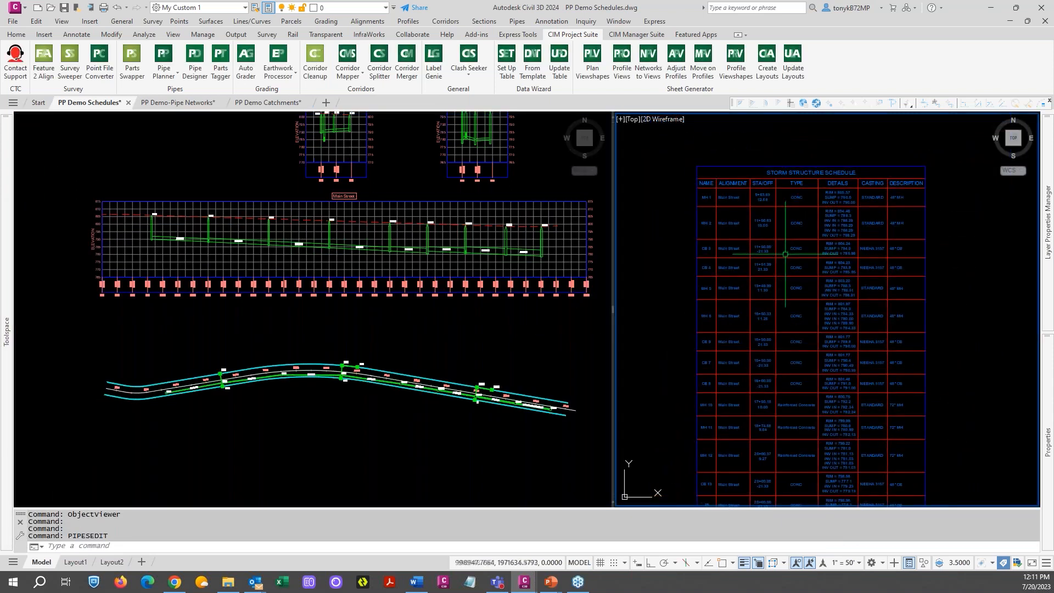
scroll(742, 208, up, 2)
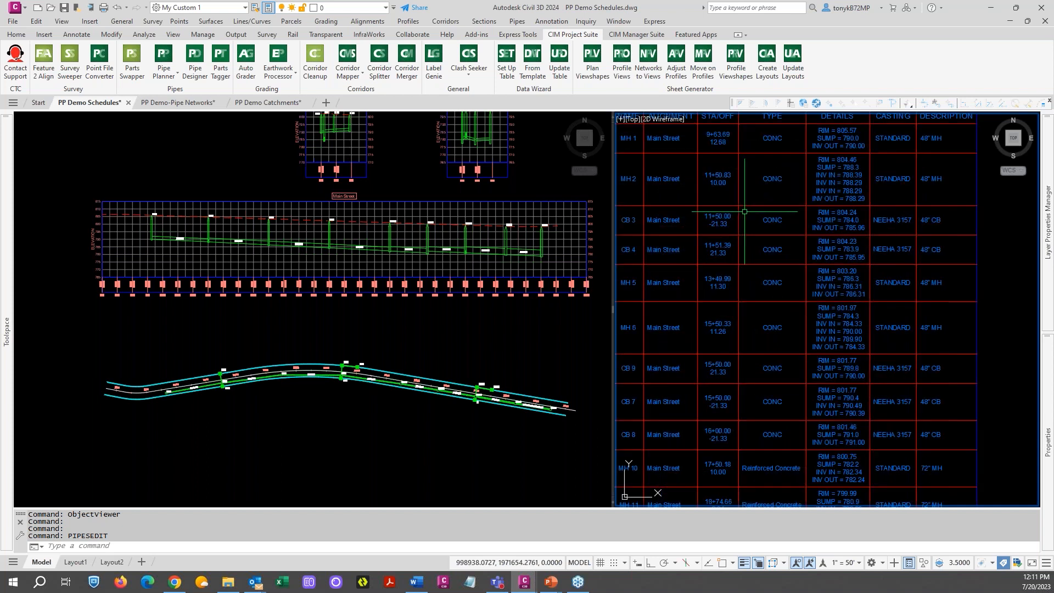
middle_drag(743, 230, 764, 266)
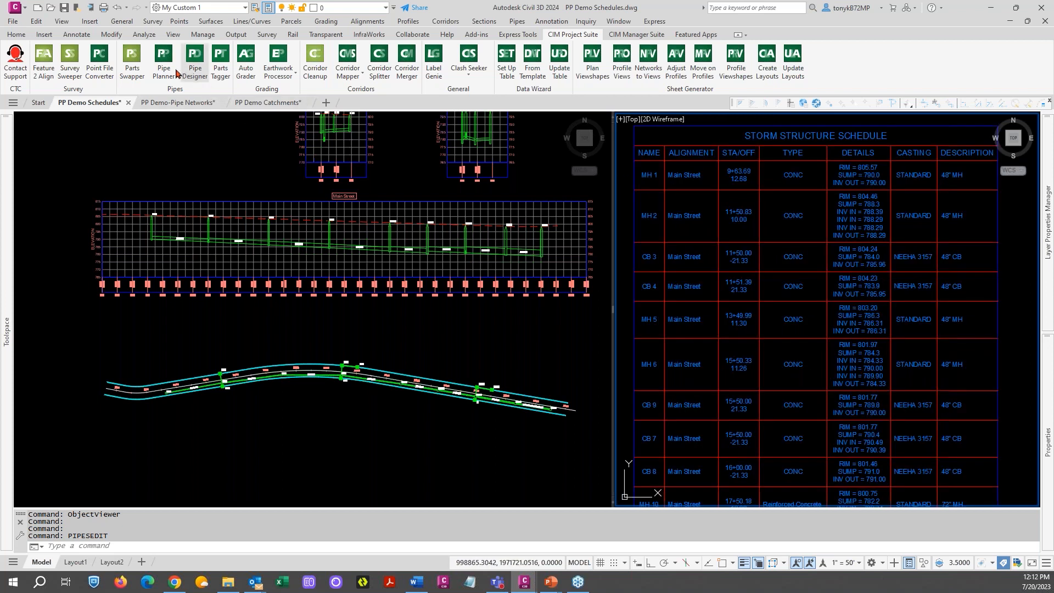
- Reopen Pipe Planner for editing and position its window so the Storm Structure Schedule's headings stay in view
click(173, 73)
click(186, 94)
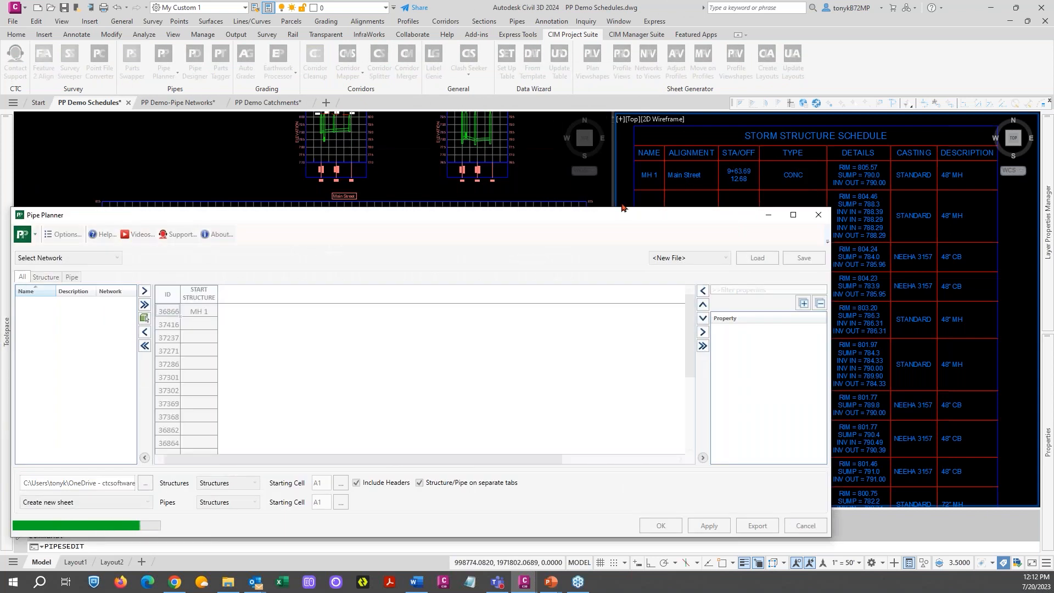
drag(620, 215, 687, 186)
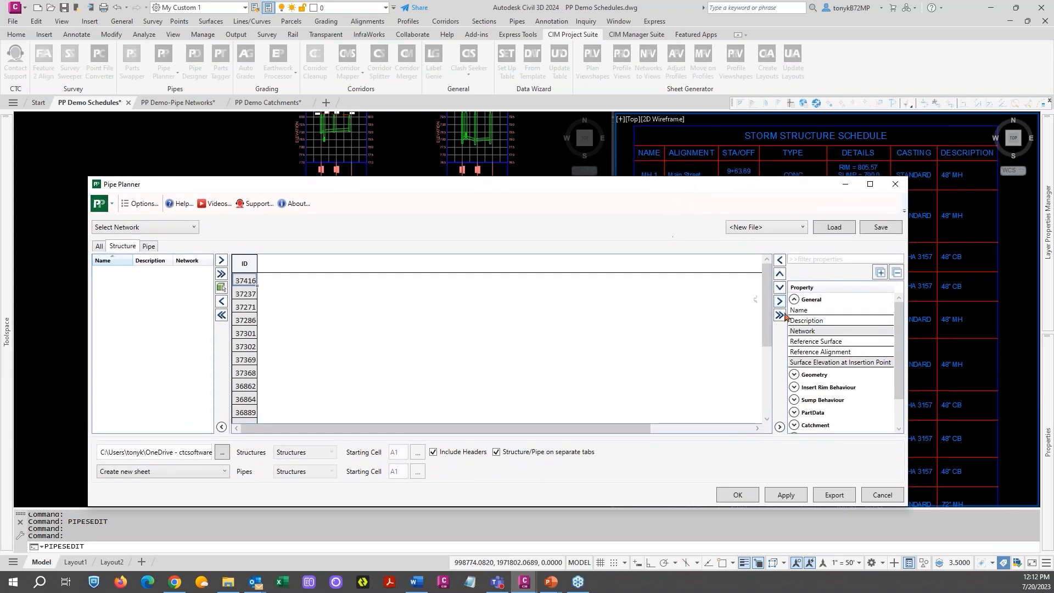
- Filter the available structure properties by "name", expand the General category, and clear the filter
click(804, 311)
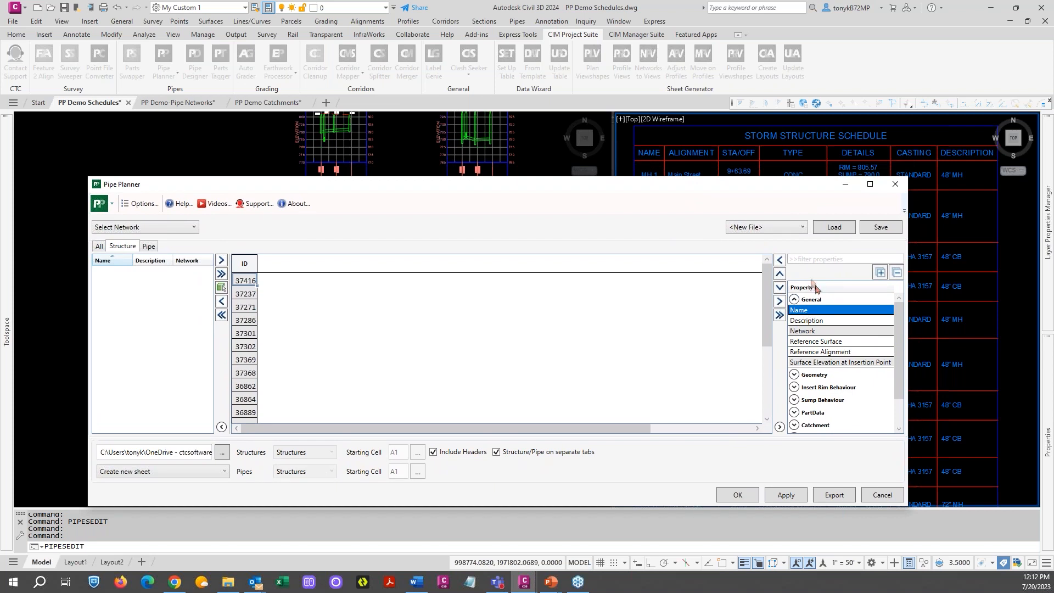
click(794, 299)
click(802, 259)
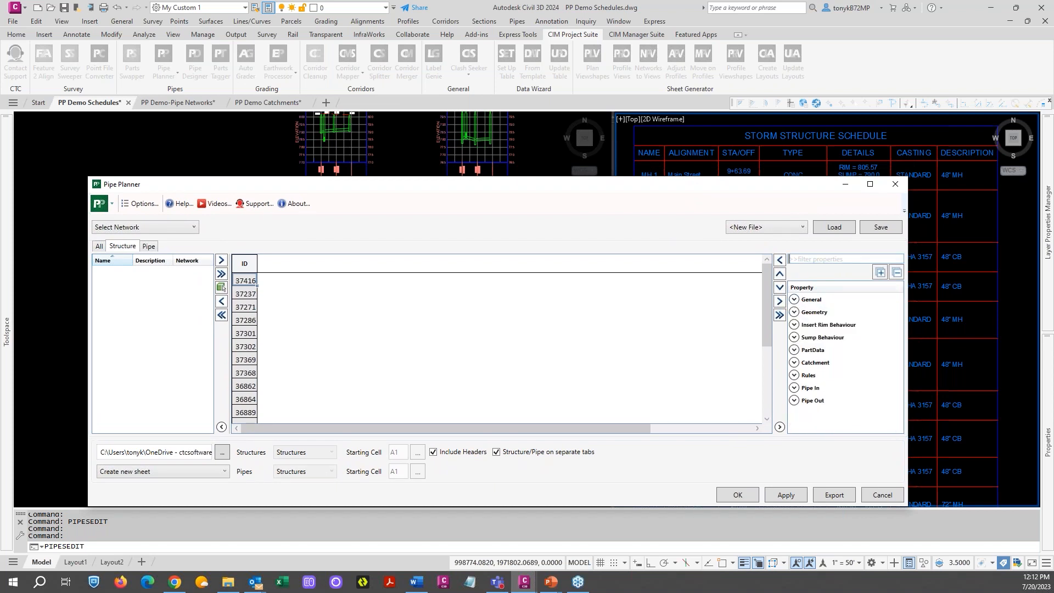
text(name)
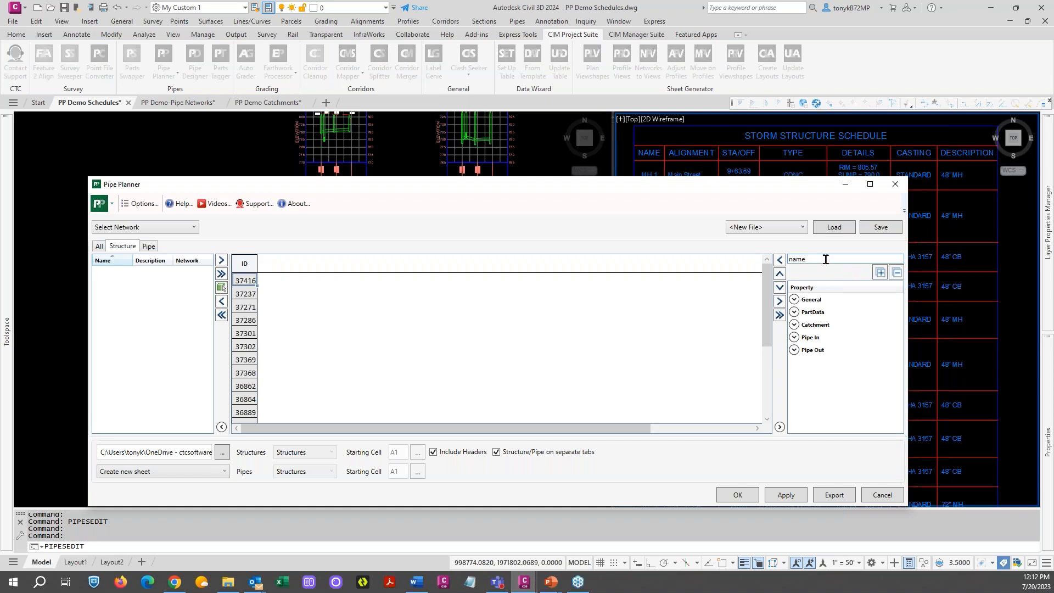
click(793, 299)
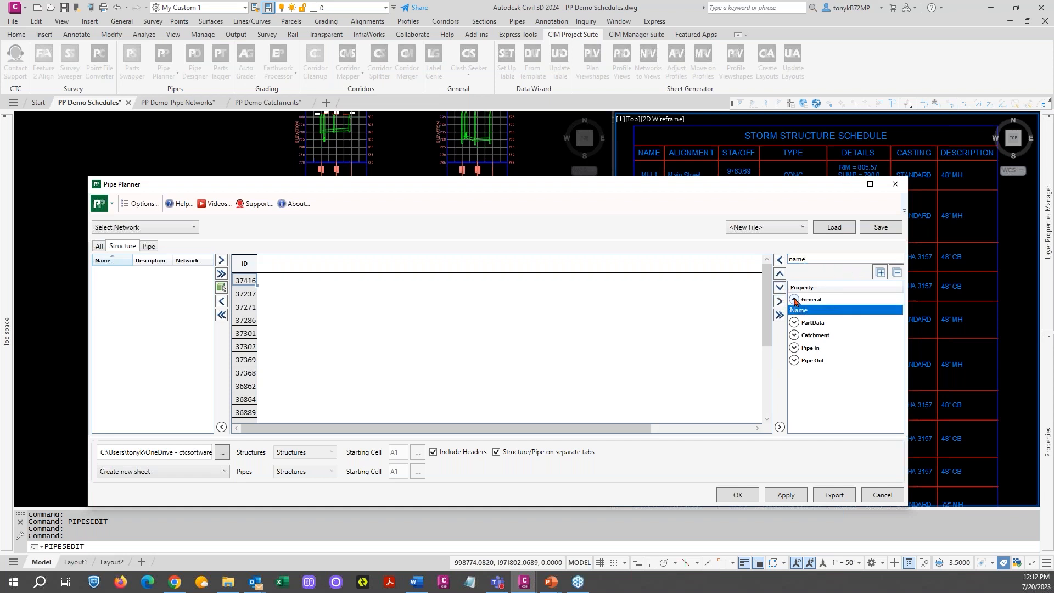
double_click(820, 259)
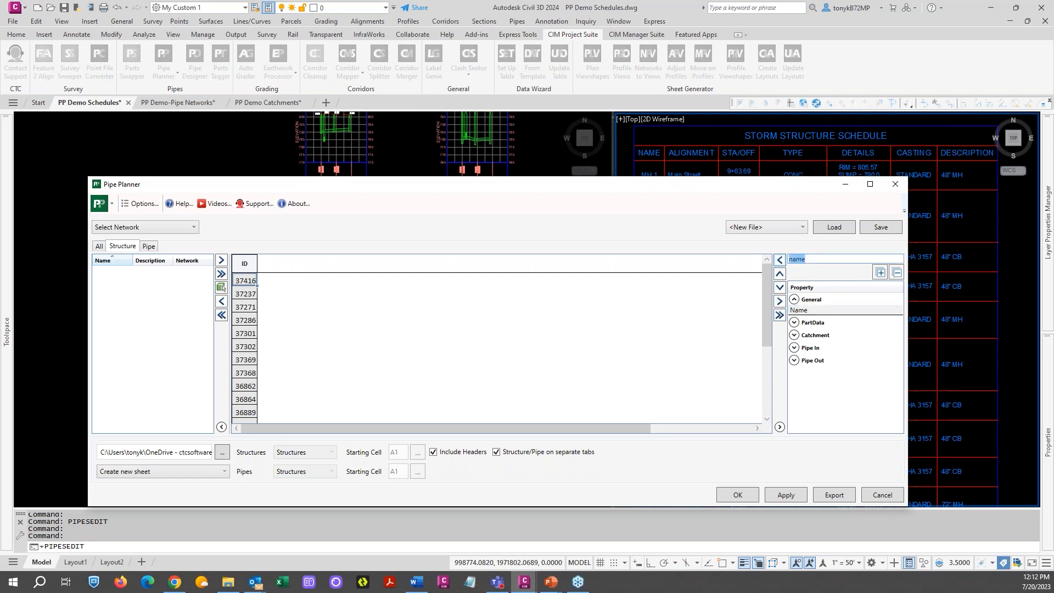
key(BackSpace)
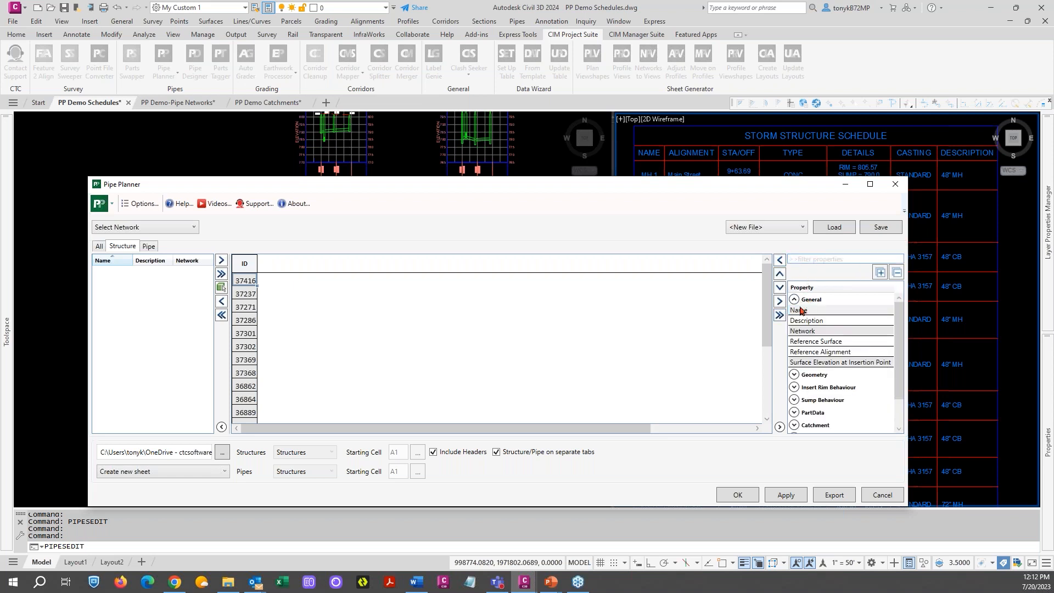
- Add the Name property as a column in the structure table and sort it descending, finishing in ascending order
click(802, 310)
click(778, 261)
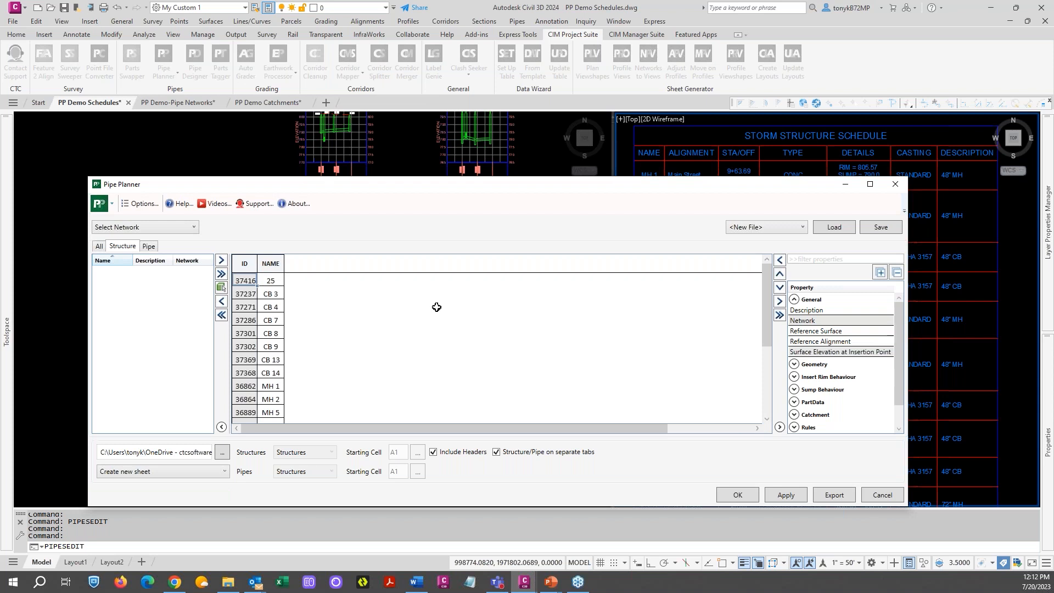
click(275, 263)
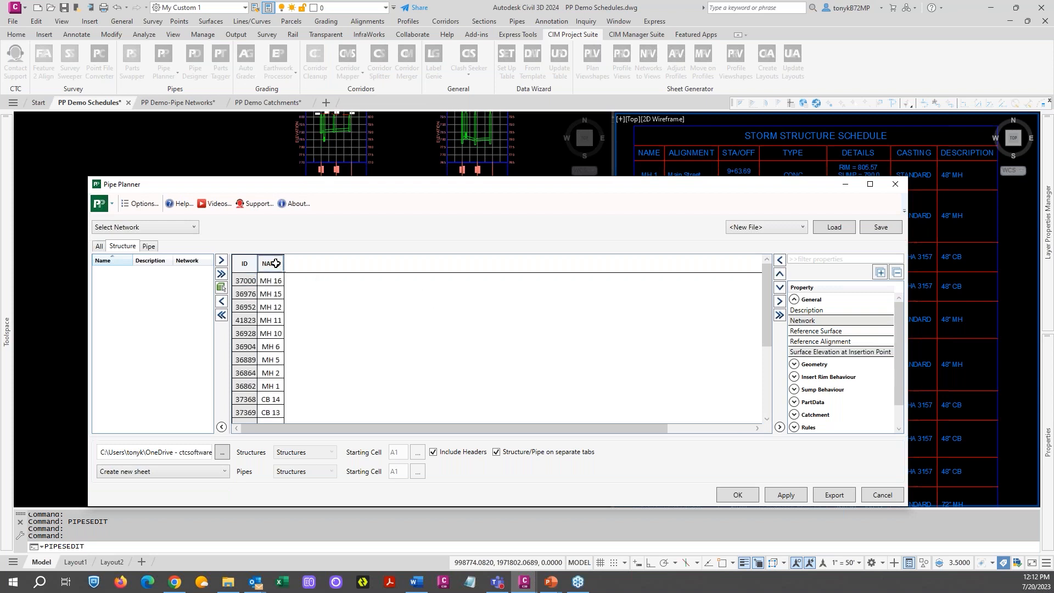
click(275, 264)
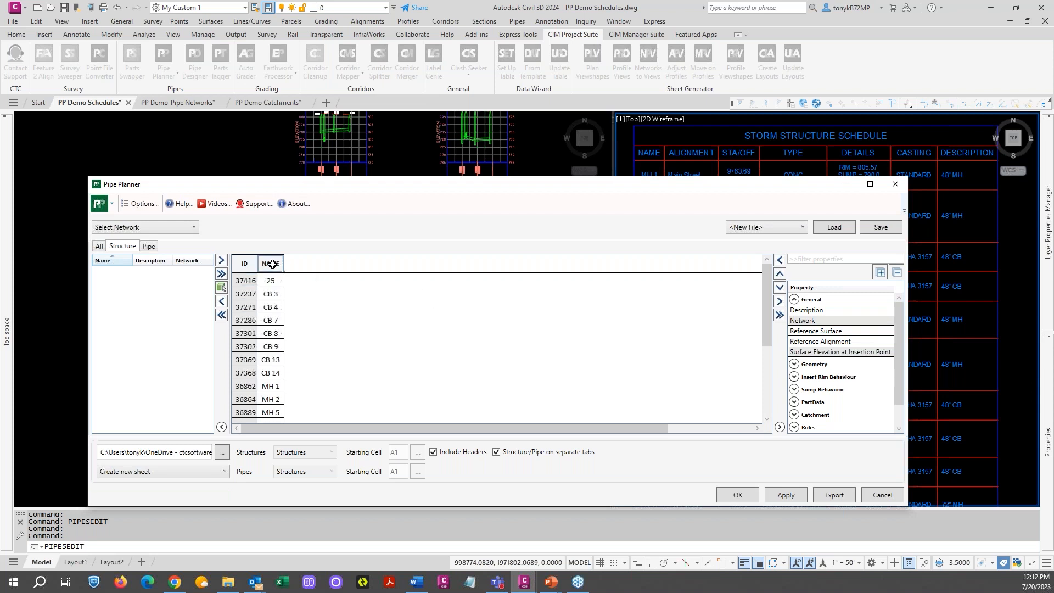
- Move structure 25 down one row in the structure table, and dismiss the row commands without choosing another
click(277, 281)
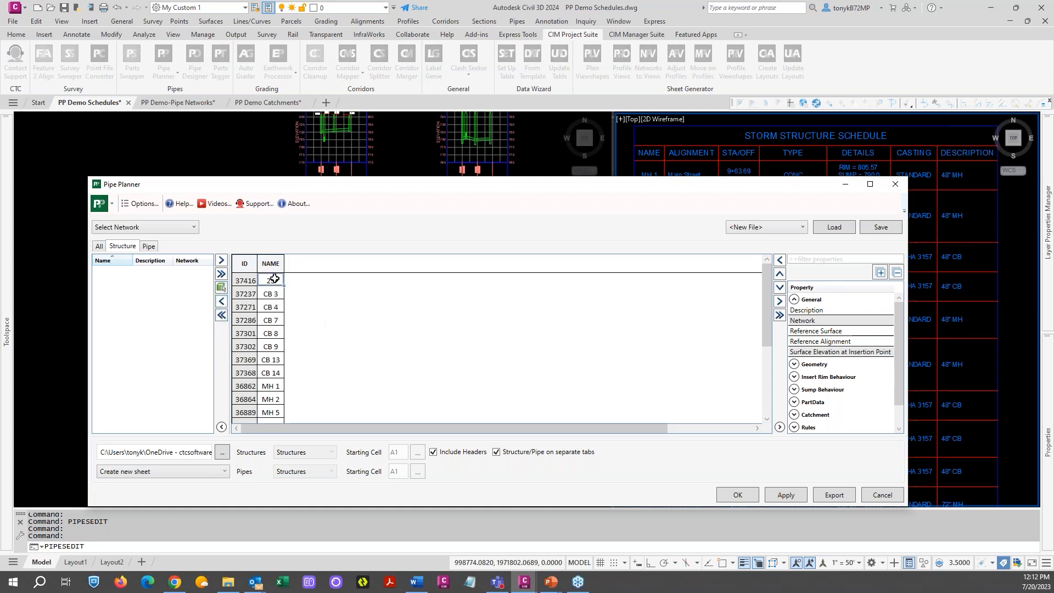
right_click(274, 279)
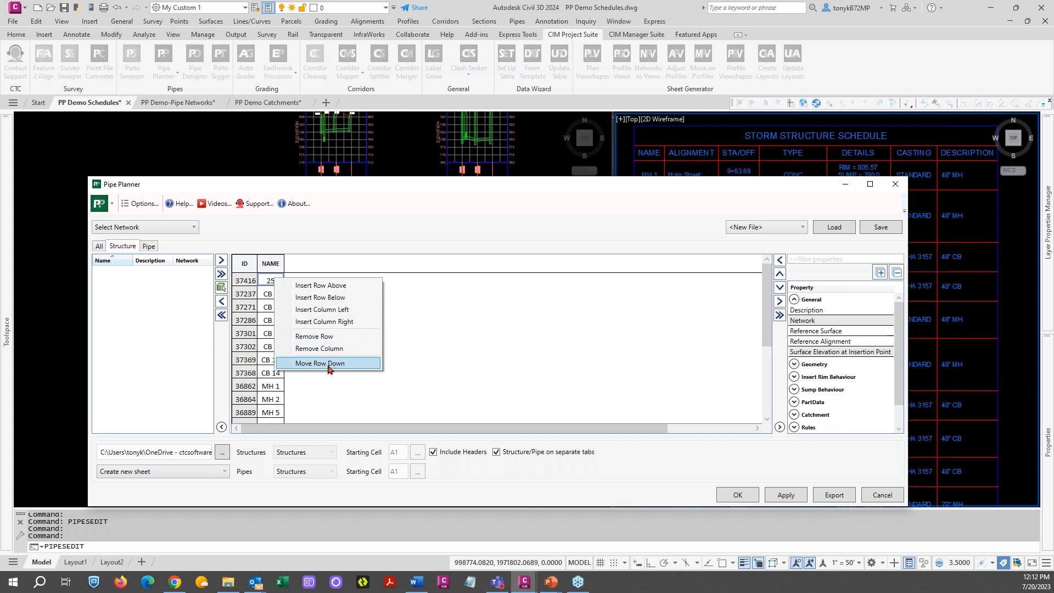
click(328, 365)
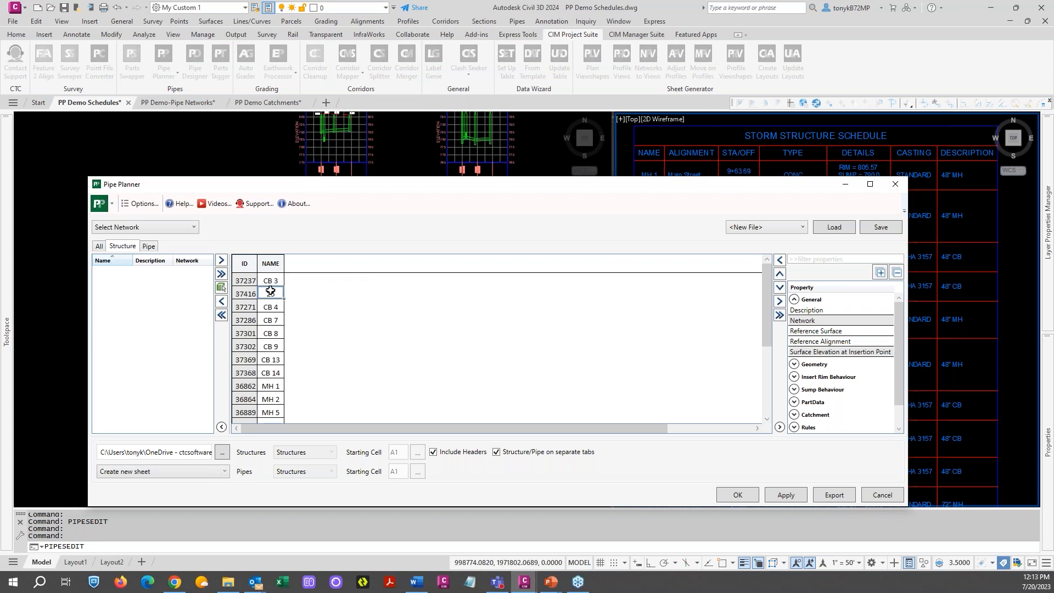
right_click(270, 292)
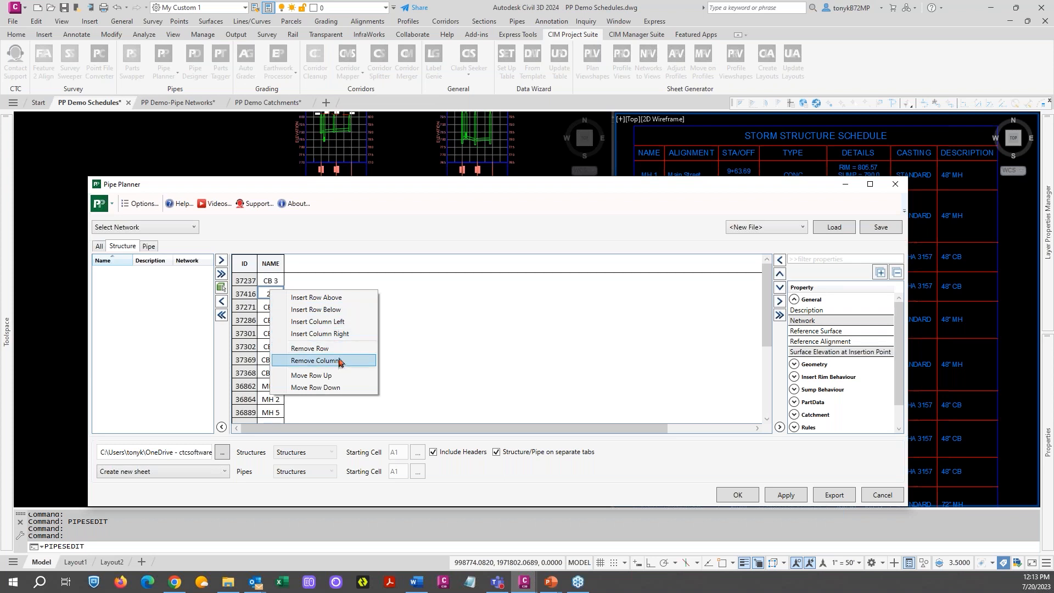
click(440, 357)
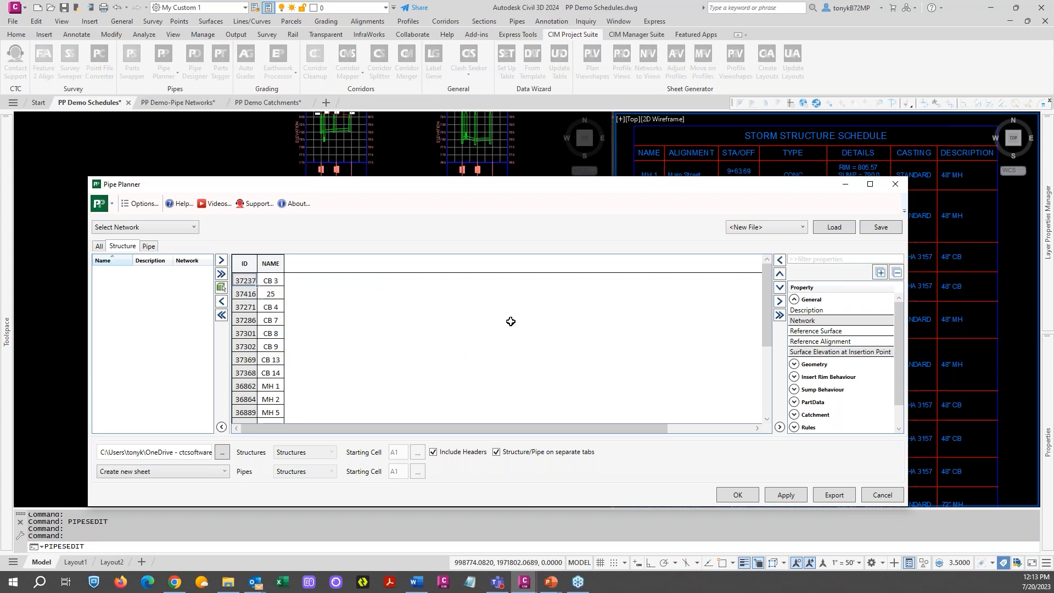
- Re-sort the structure table by Name, switching between ascending and descending and finishing in ascending order
drag(629, 189, 644, 220)
click(290, 294)
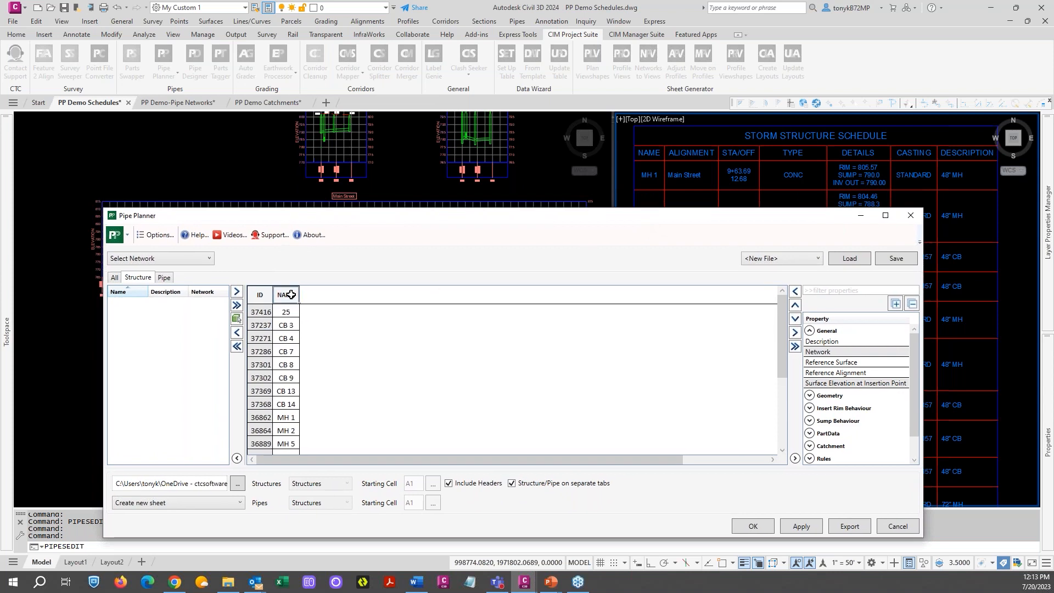
click(291, 294)
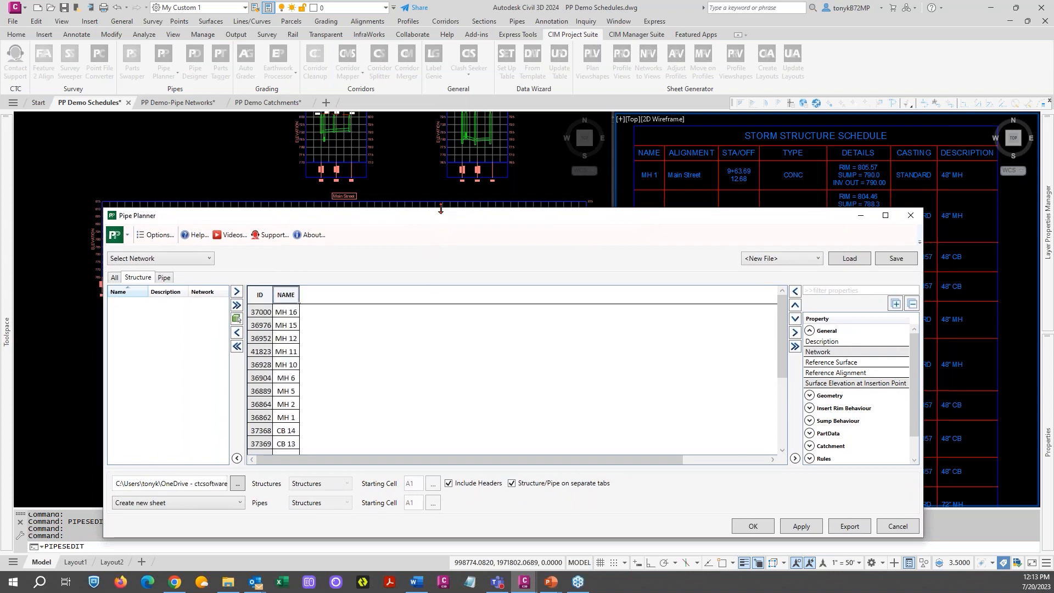
click(277, 294)
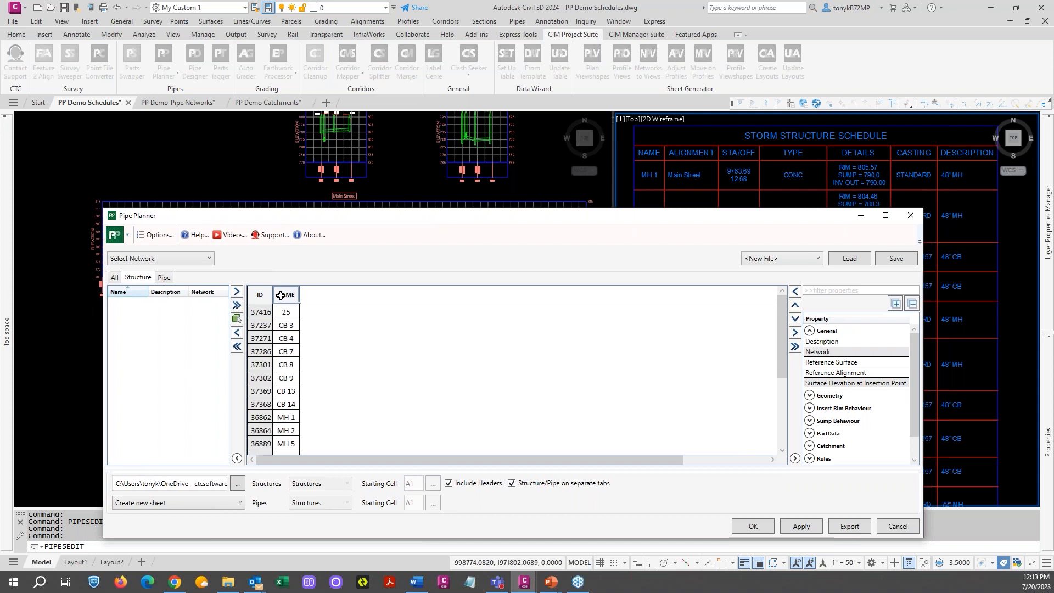
- Return all structures to the available list, try re-sorting that list by name, and add them all back to the table
click(237, 346)
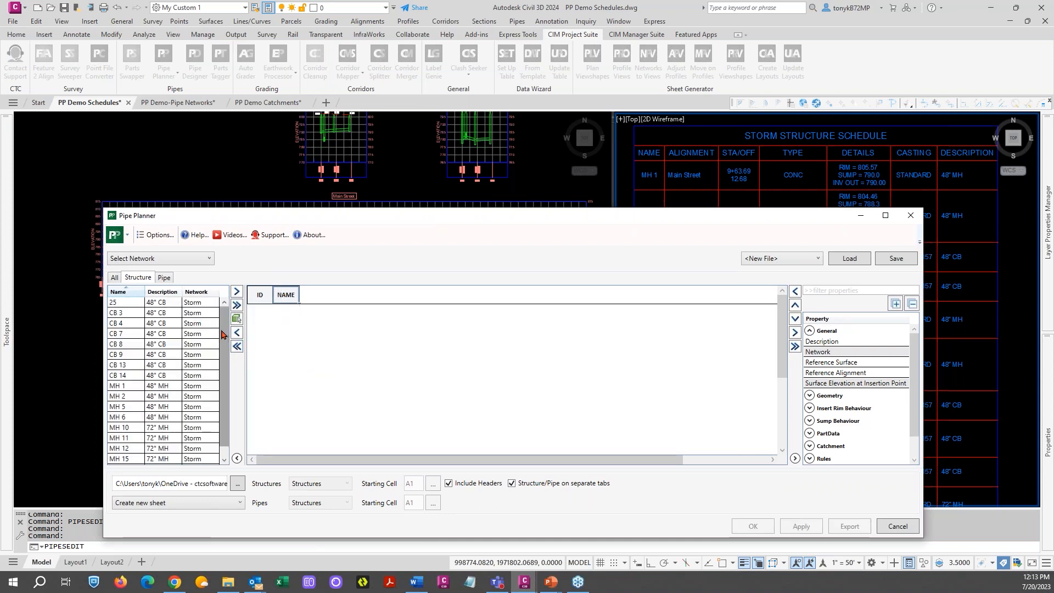
click(134, 291)
click(134, 291)
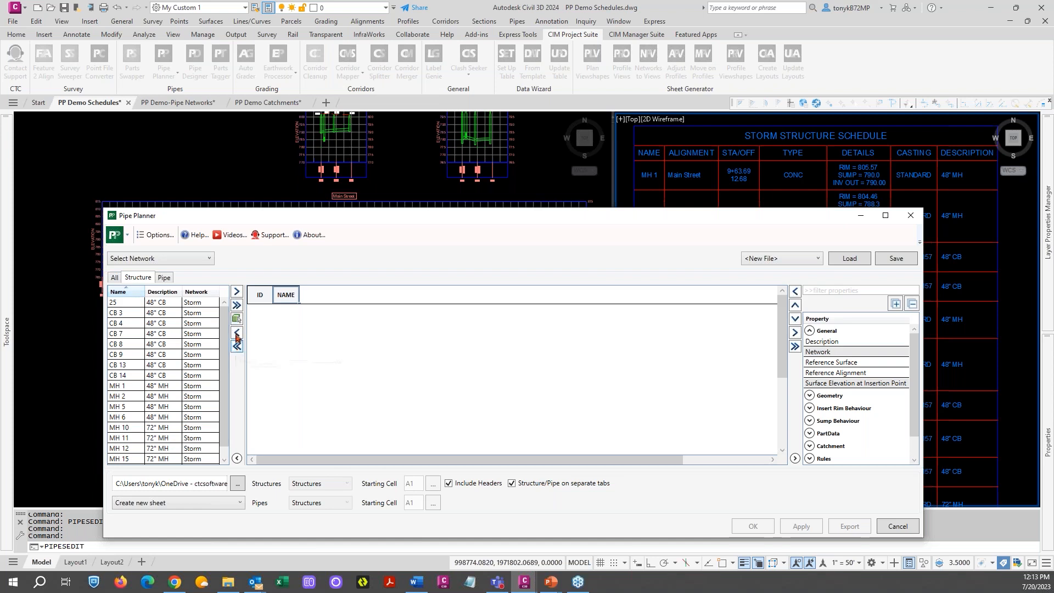
click(237, 305)
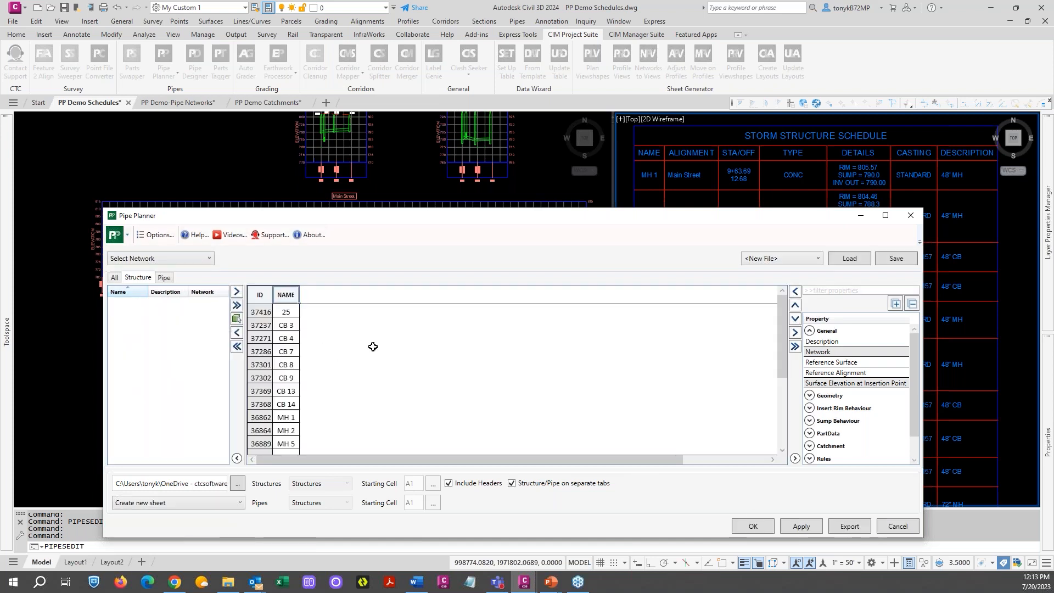
- Move the rows MH 1, MH 2, MH 5 and MH 6 together up three positions in the structure table
scroll(370, 359, down, 1)
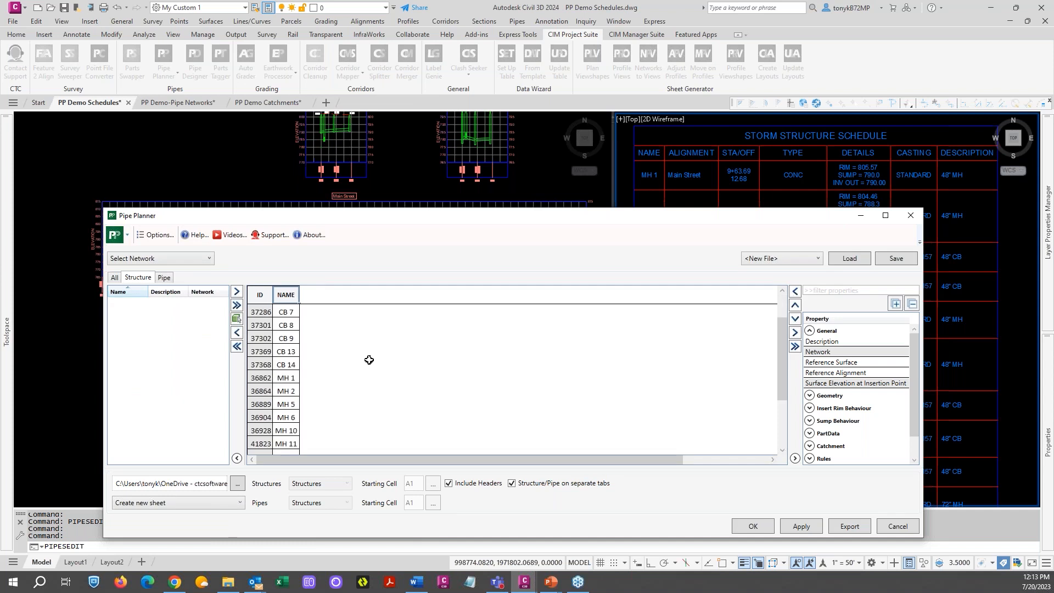
drag(588, 222, 531, 179)
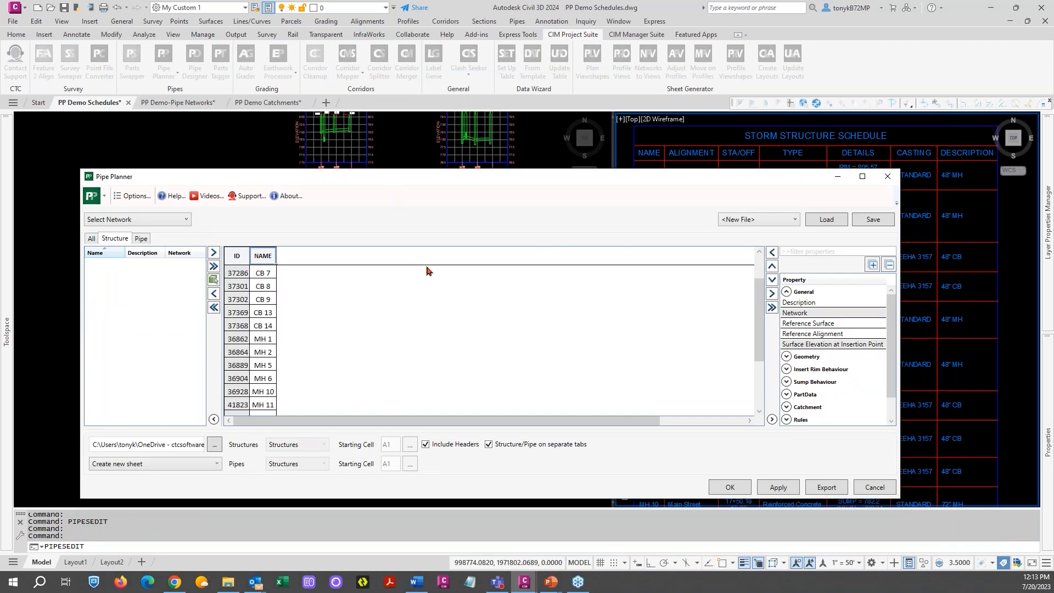
drag(390, 178, 426, 266)
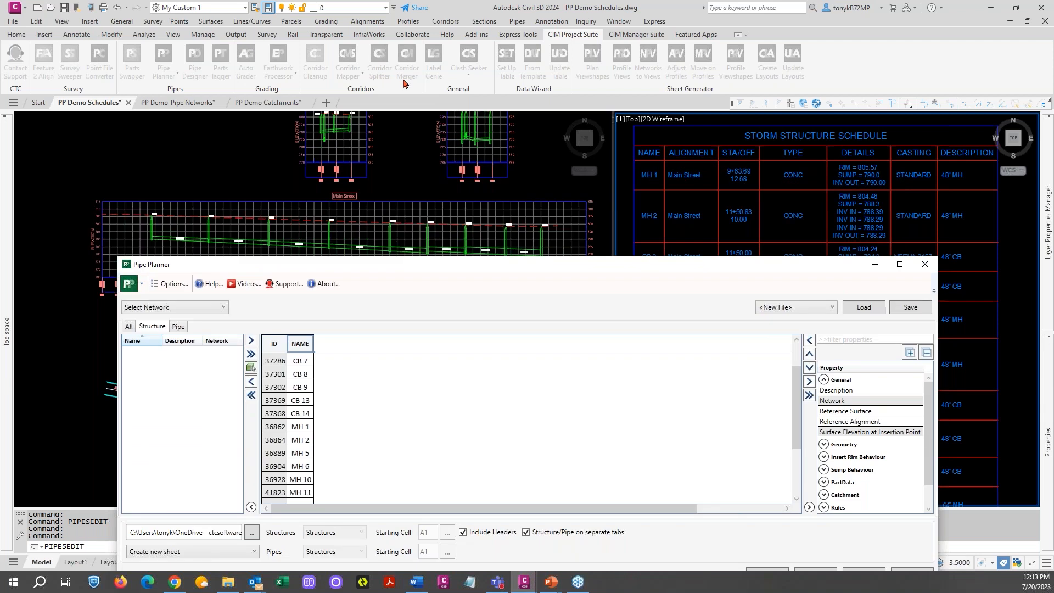
drag(402, 82, 405, 146)
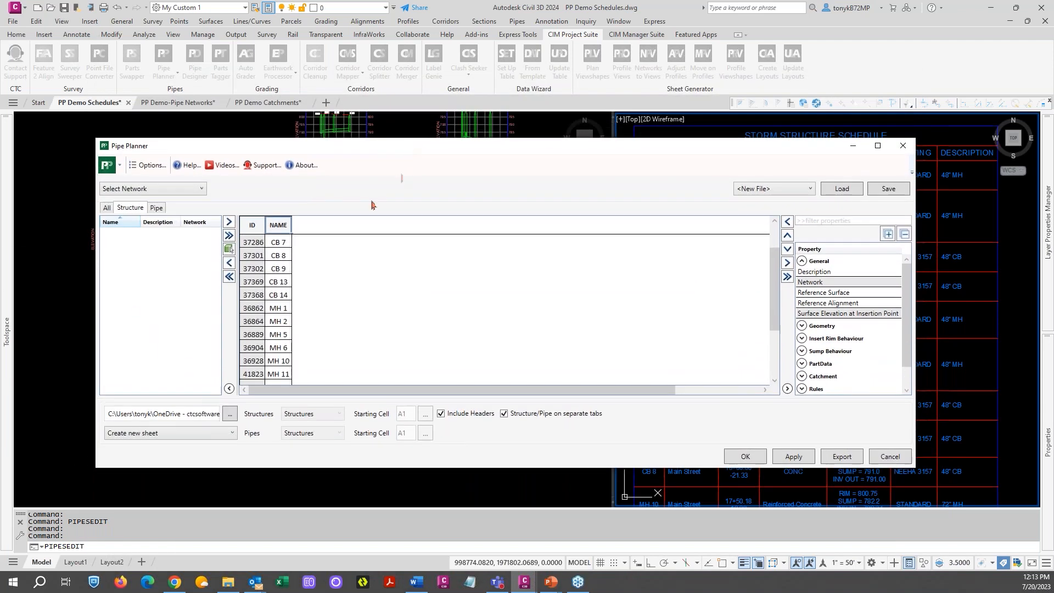
click(281, 307)
shift+click(274, 347)
right_click(280, 324)
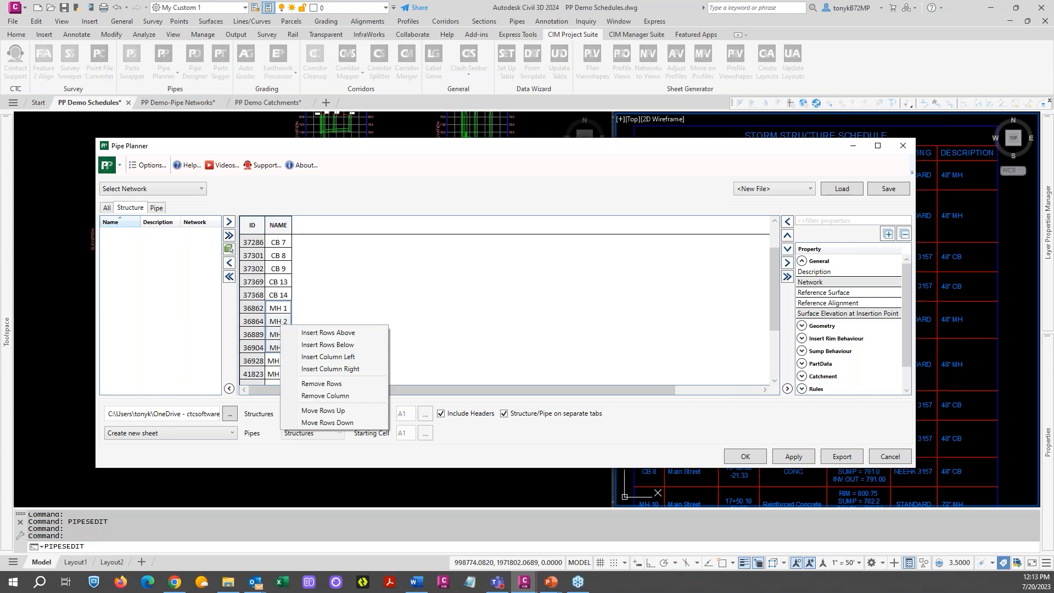
click(332, 410)
right_click(281, 298)
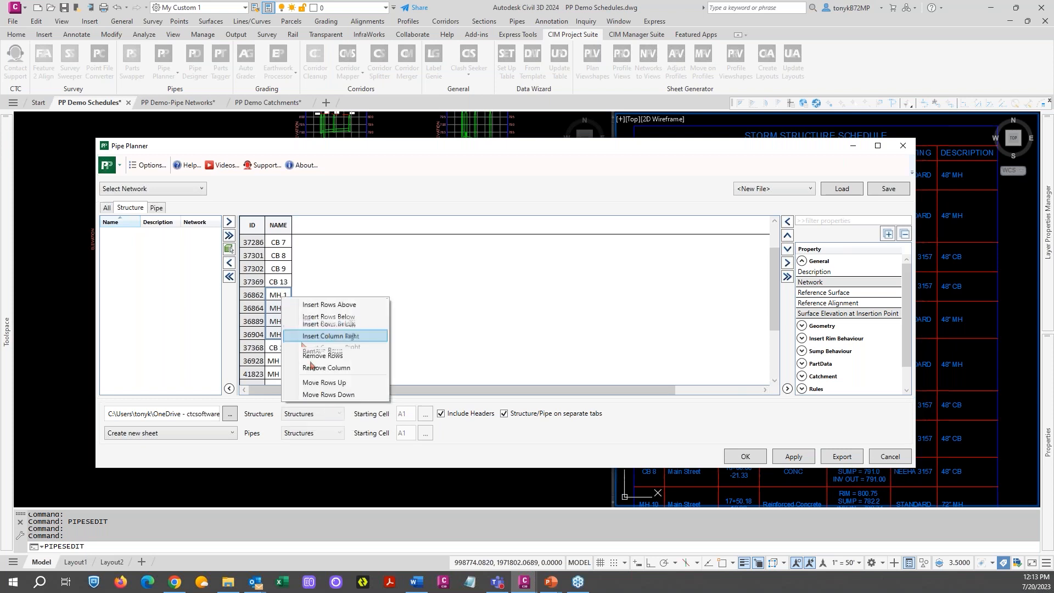
click(317, 384)
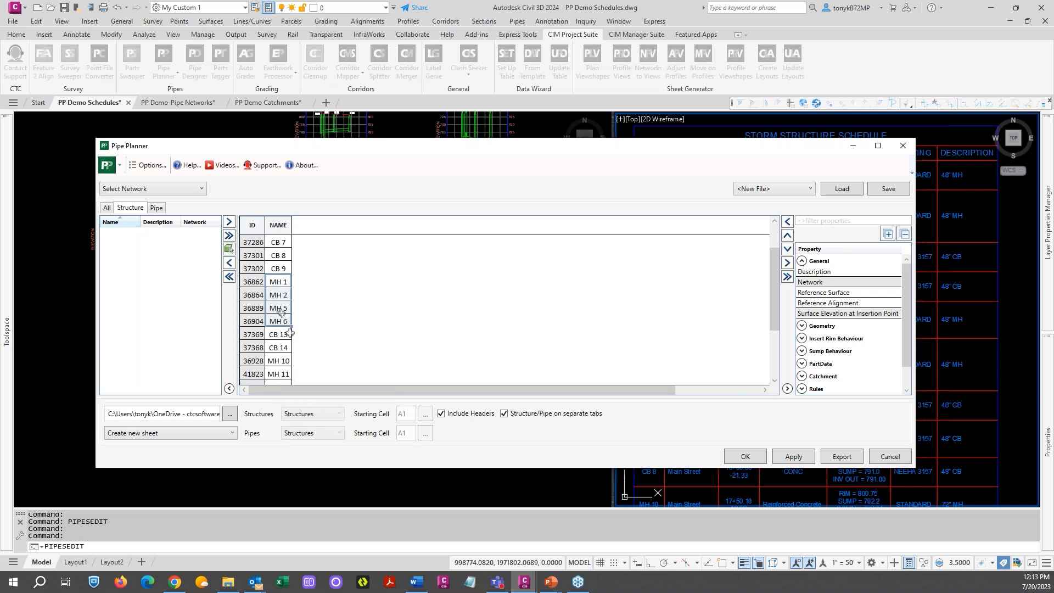
right_click(281, 284)
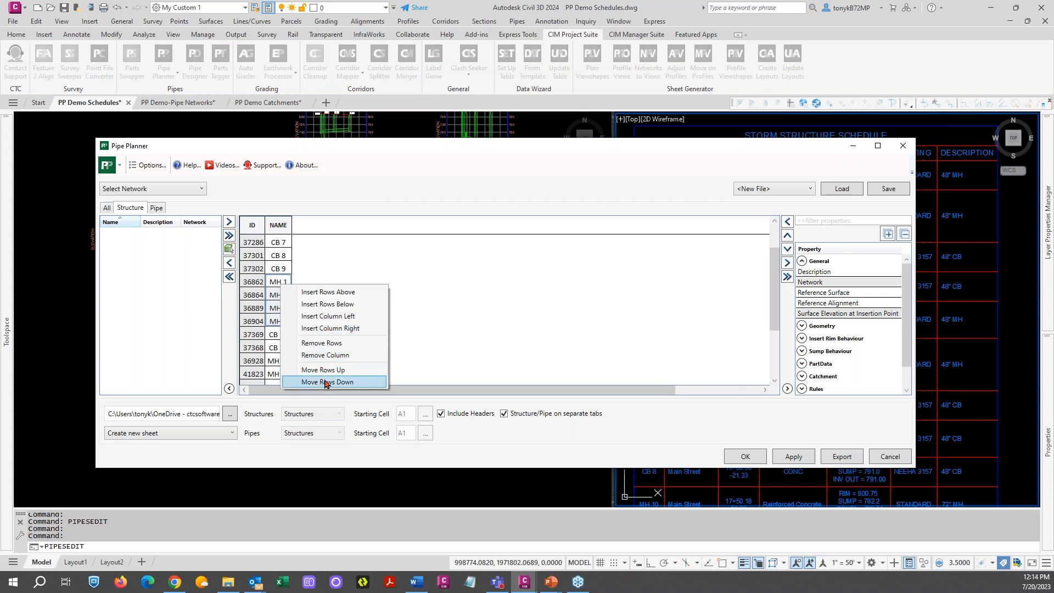
click(323, 369)
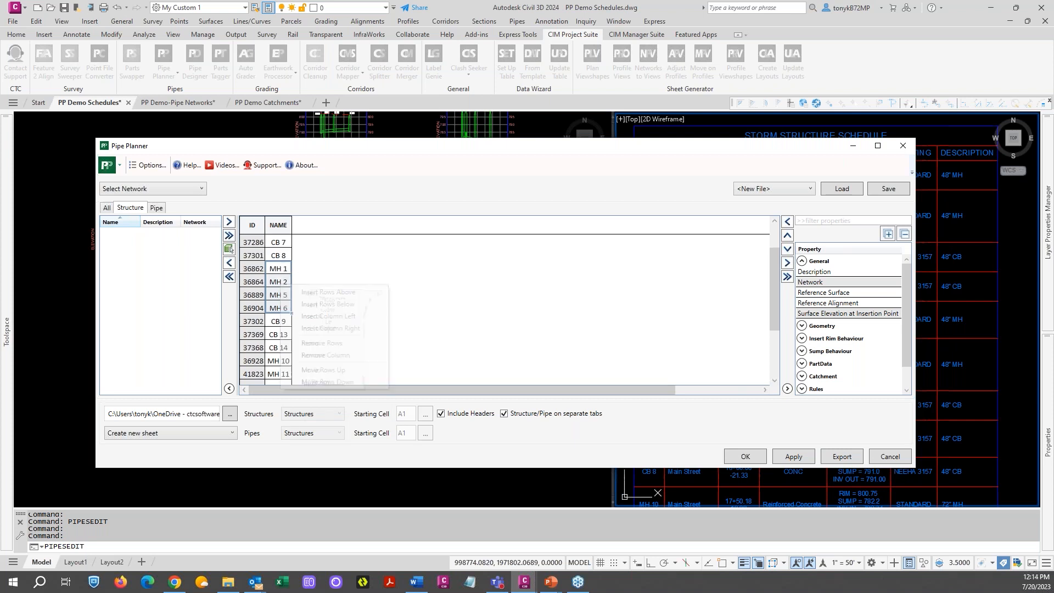
- Move the rows CB 7 and CB 8 together down one position in the structure table
click(282, 245)
drag(282, 247, 279, 258)
right_click(281, 256)
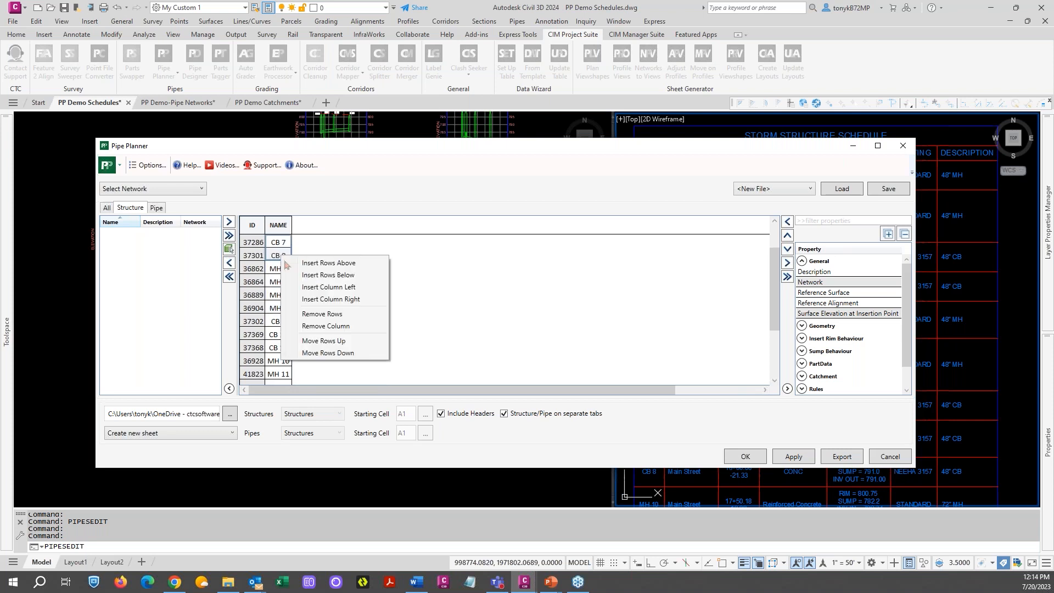
click(329, 353)
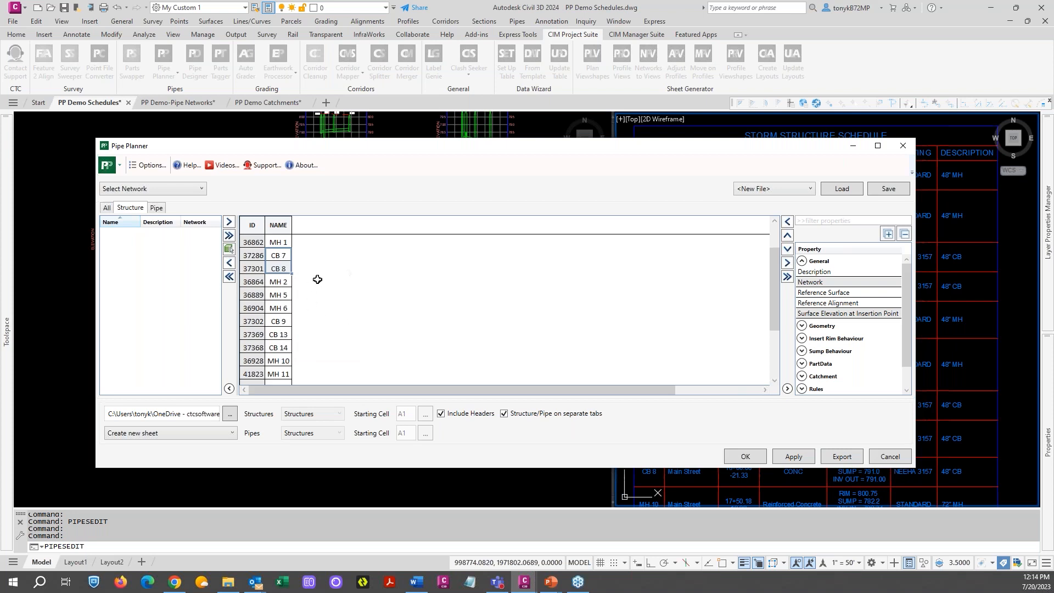
- Add the Reference Alignment property as a column in the structure table
drag(495, 153, 547, 215)
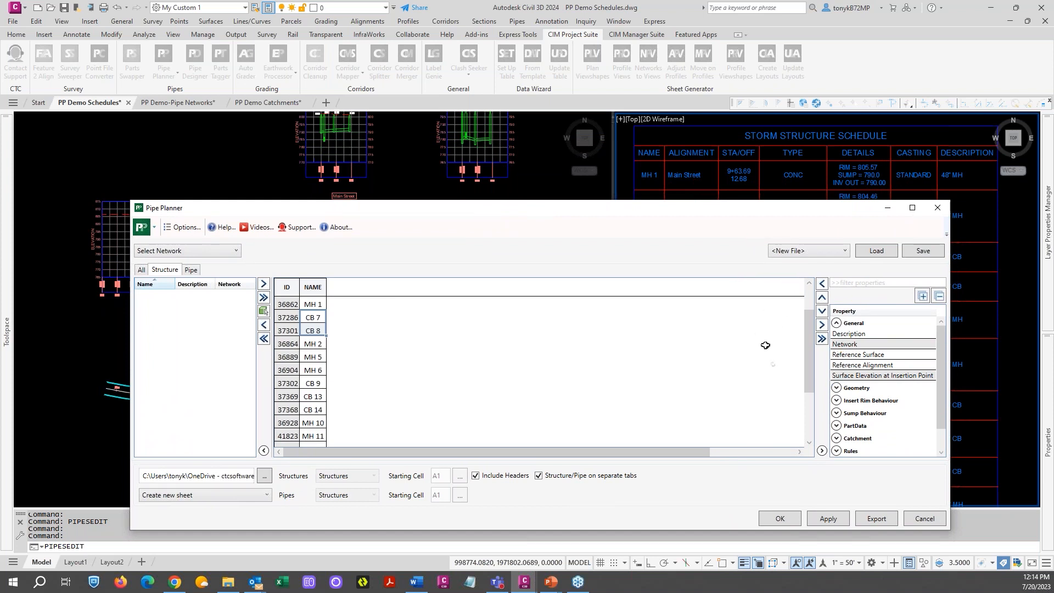
click(852, 366)
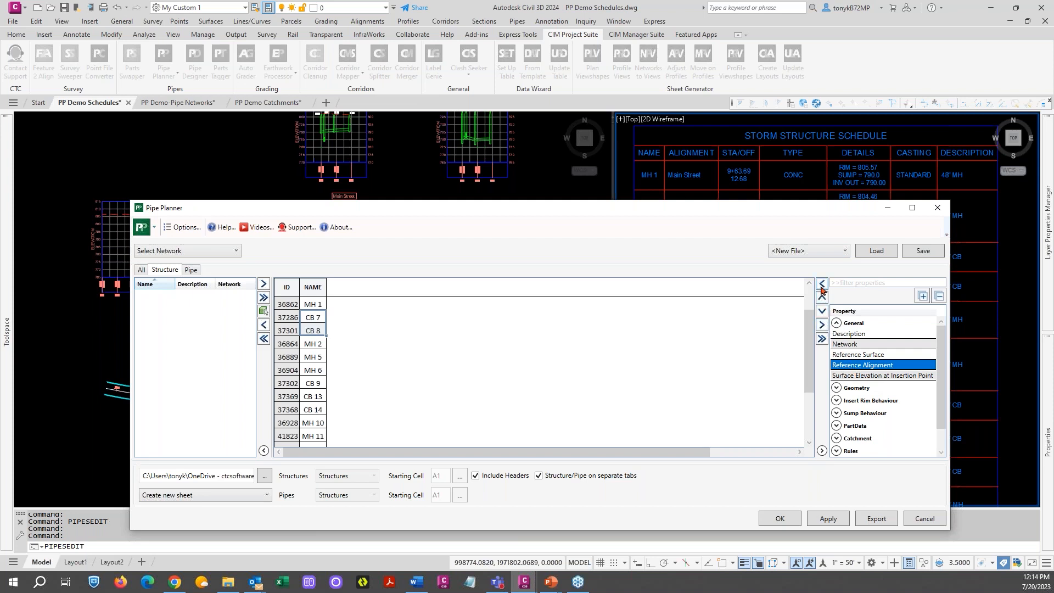
click(821, 285)
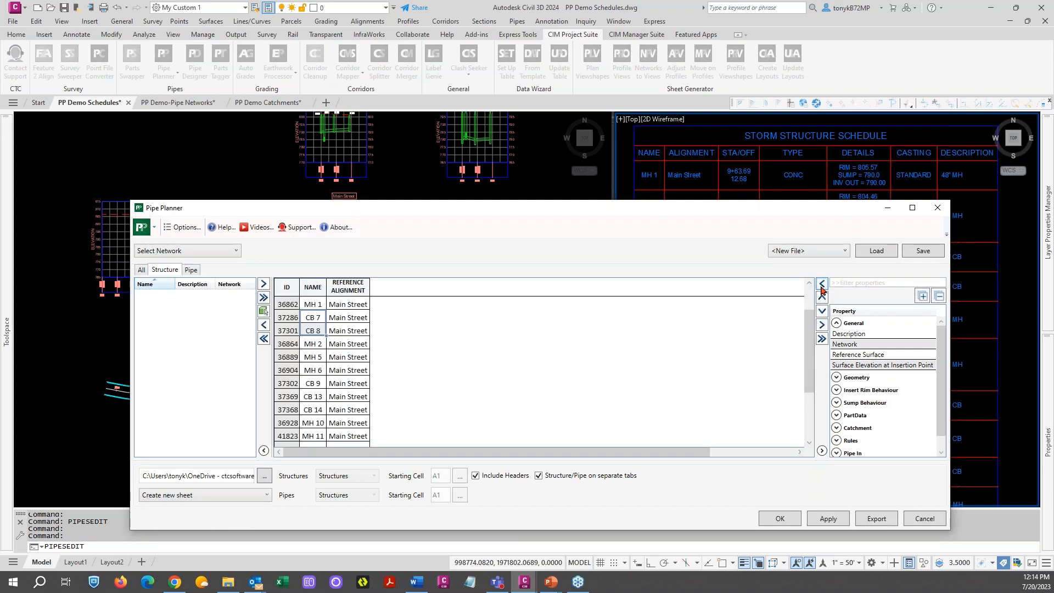
- Add the Structure Station and Structure Offset properties from the Geometry group as columns in the structure table
click(836, 323)
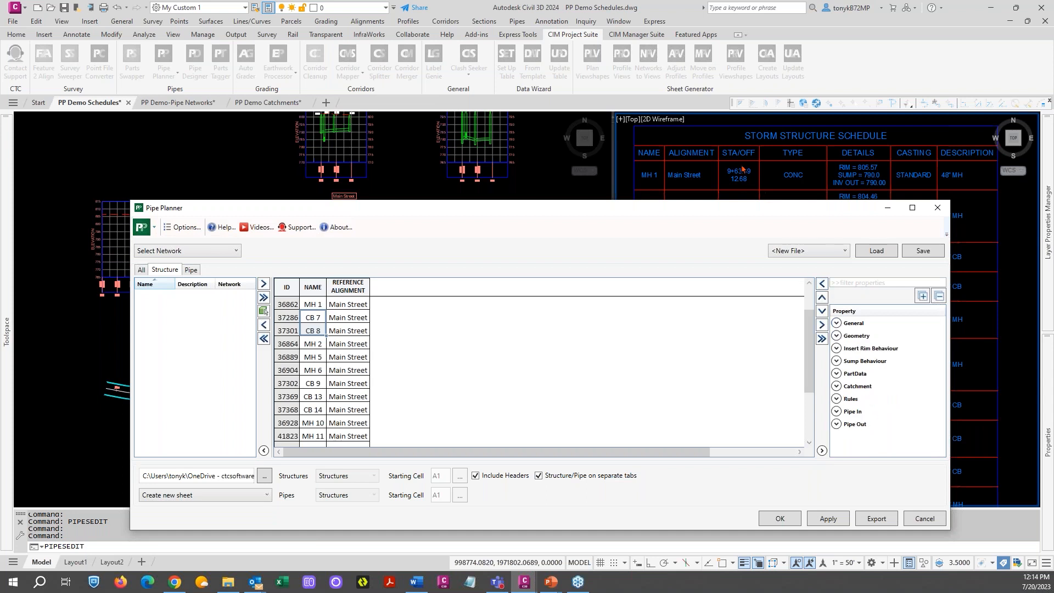
click(835, 335)
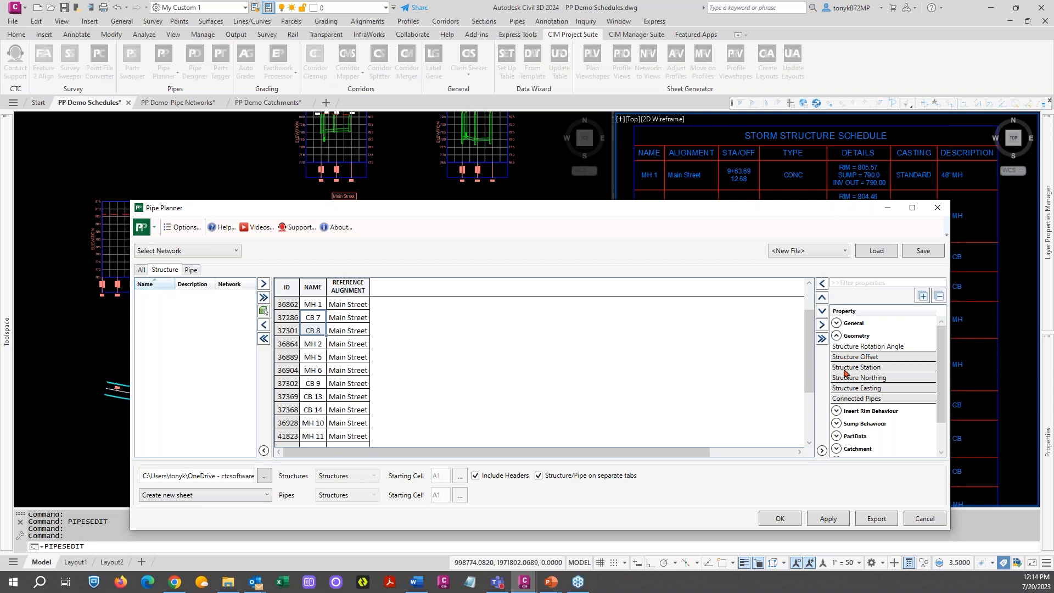
click(821, 283)
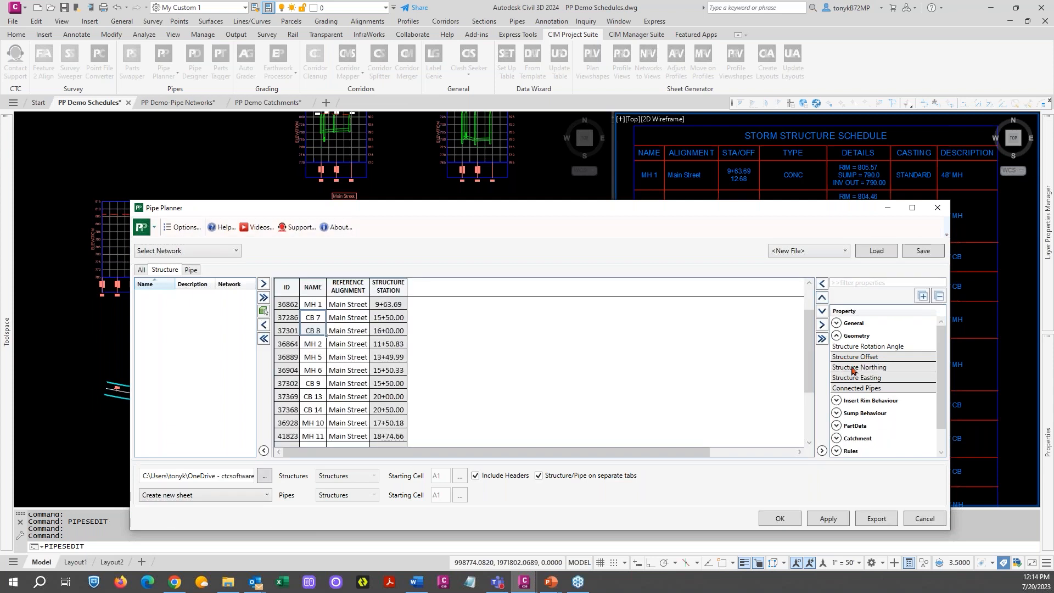
click(845, 358)
click(822, 285)
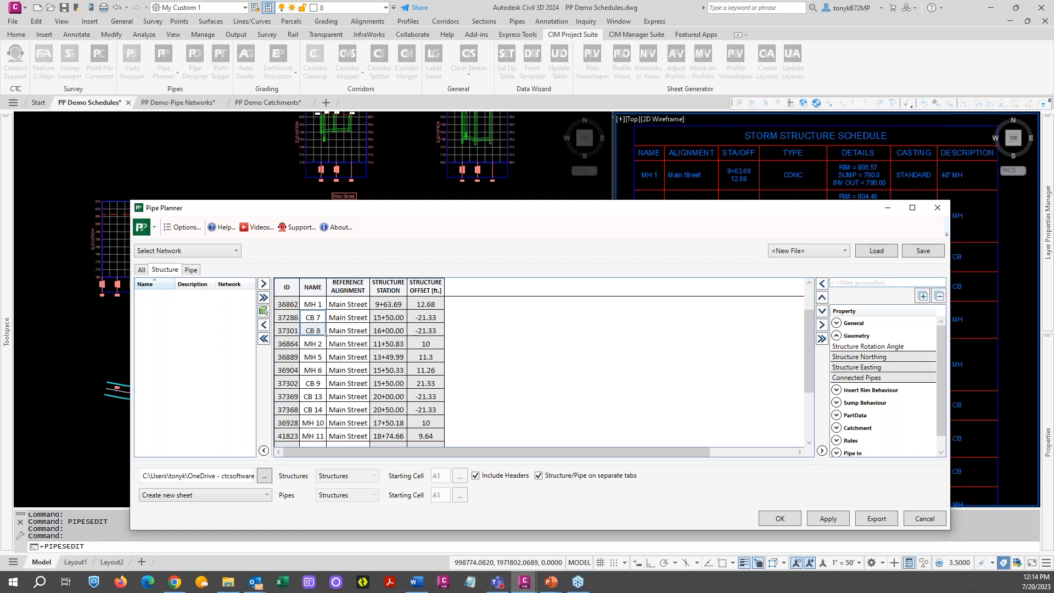
click(840, 282)
text(mat)
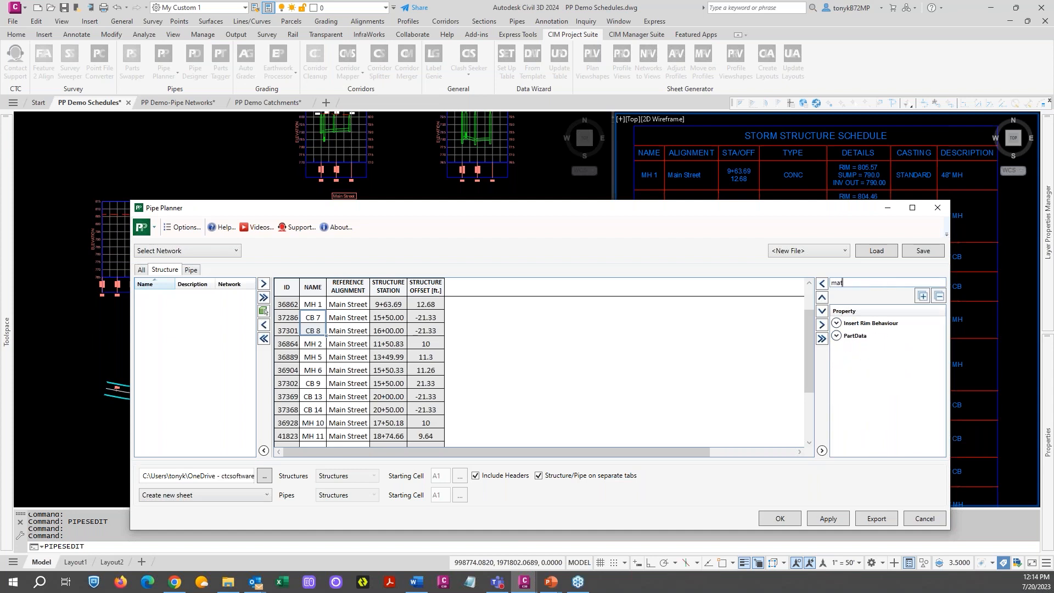
click(836, 323)
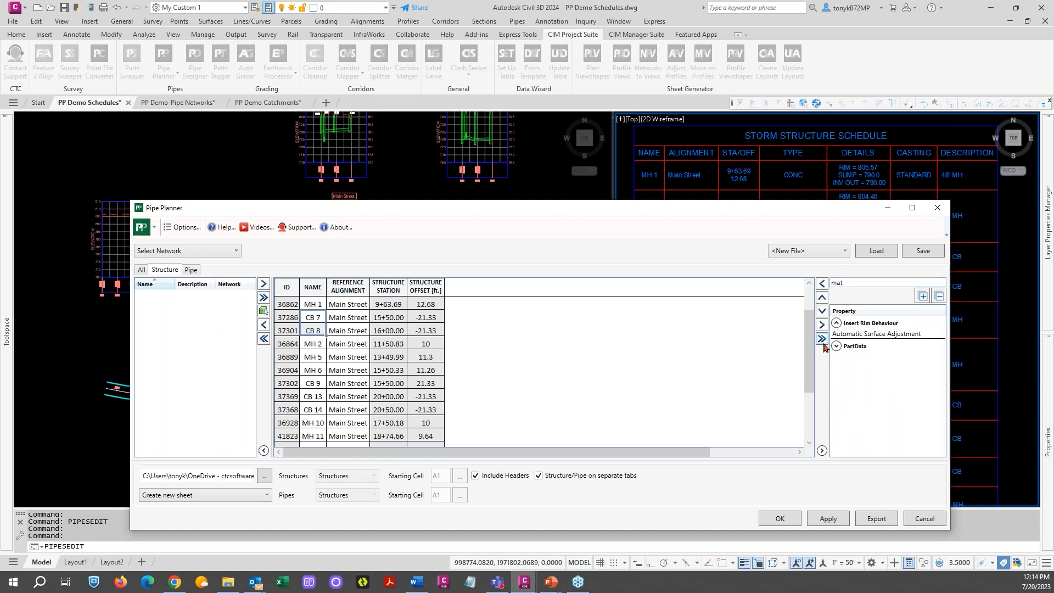
click(836, 346)
click(854, 358)
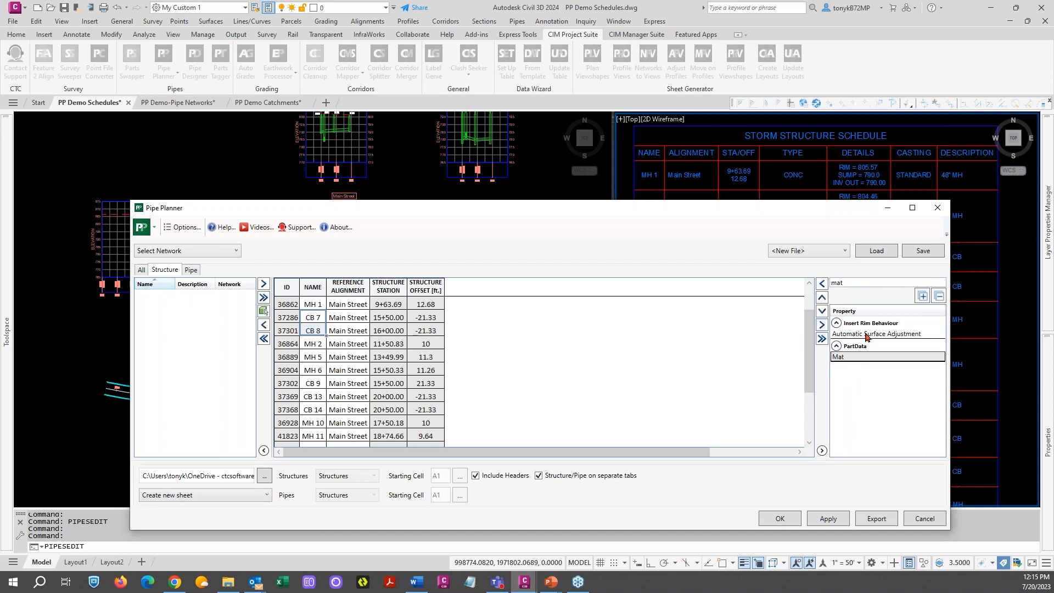
drag(849, 281, 815, 290)
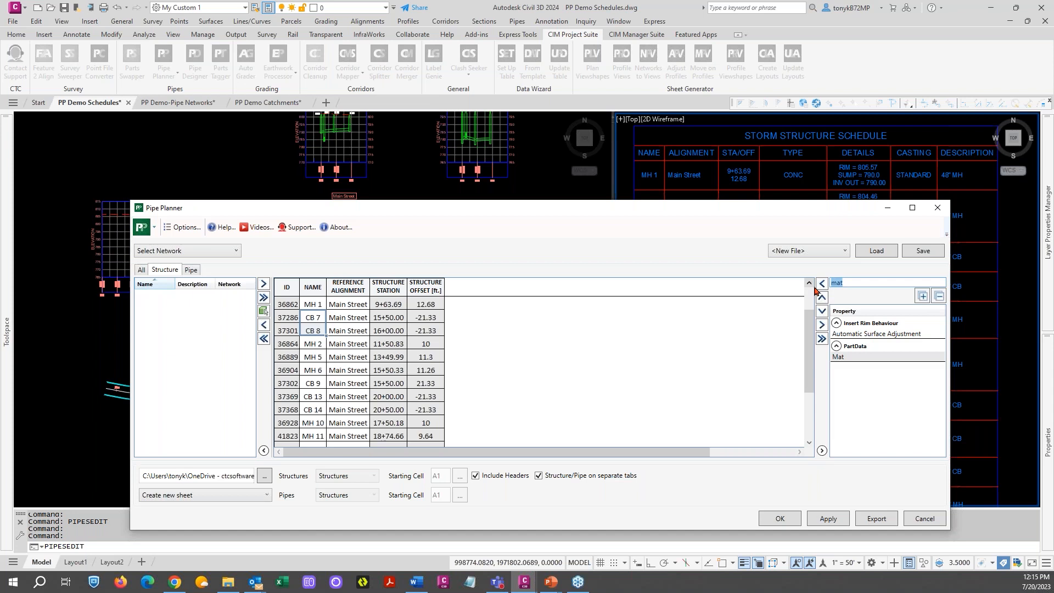
key(BackSpace)
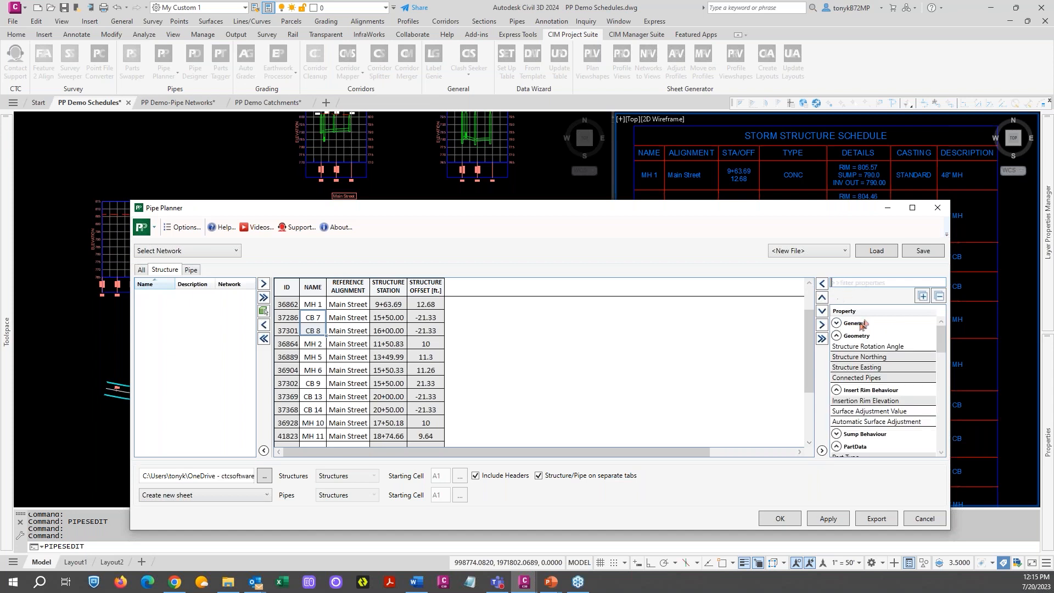
- Expand all property groups, filter the properties by "mat", and add Mat from PartData as a table column
click(923, 297)
click(848, 282)
text(mat)
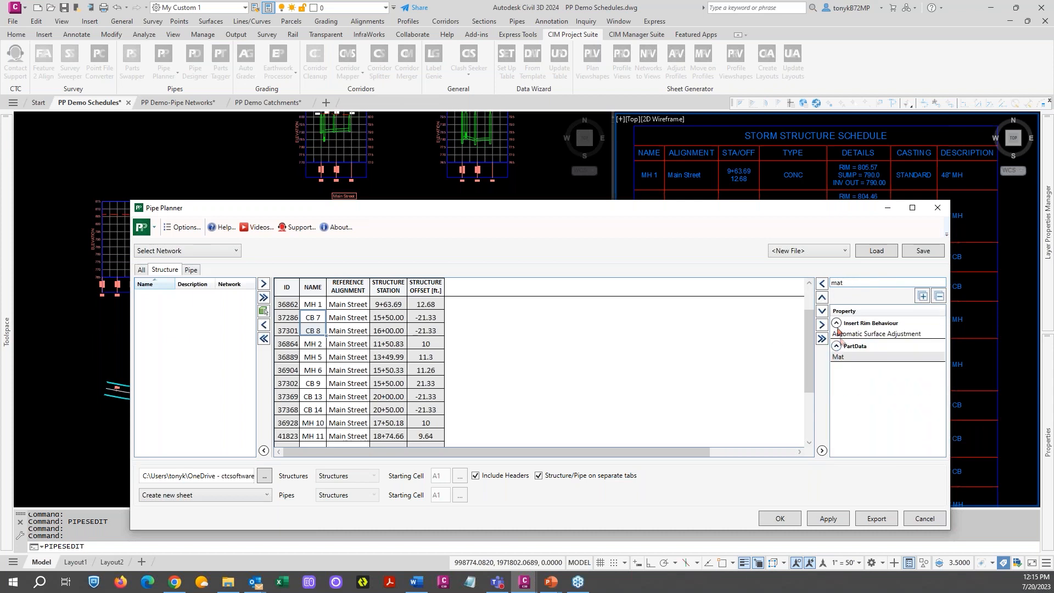
click(852, 358)
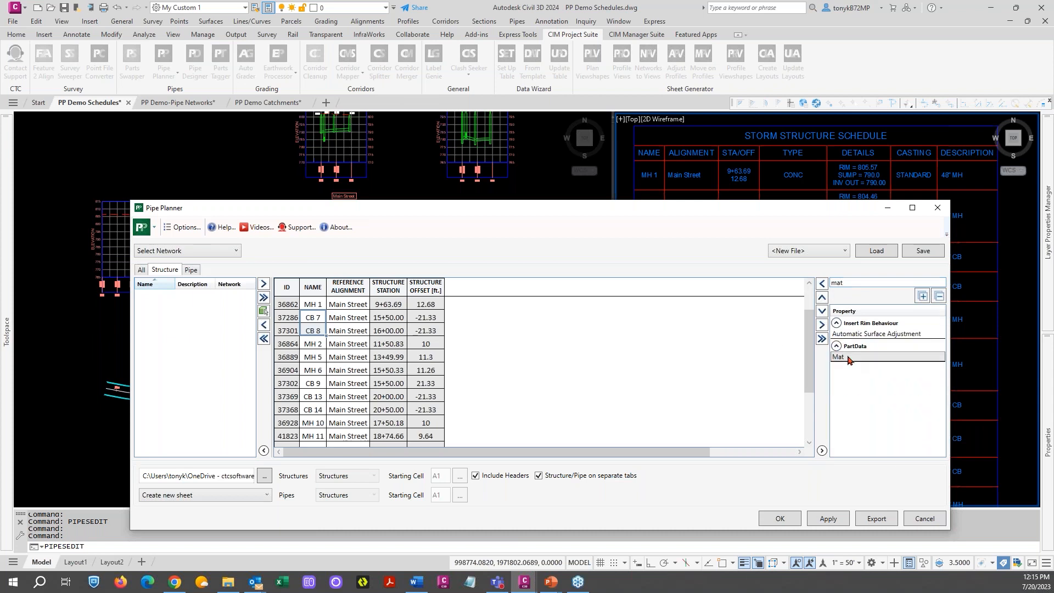
click(821, 285)
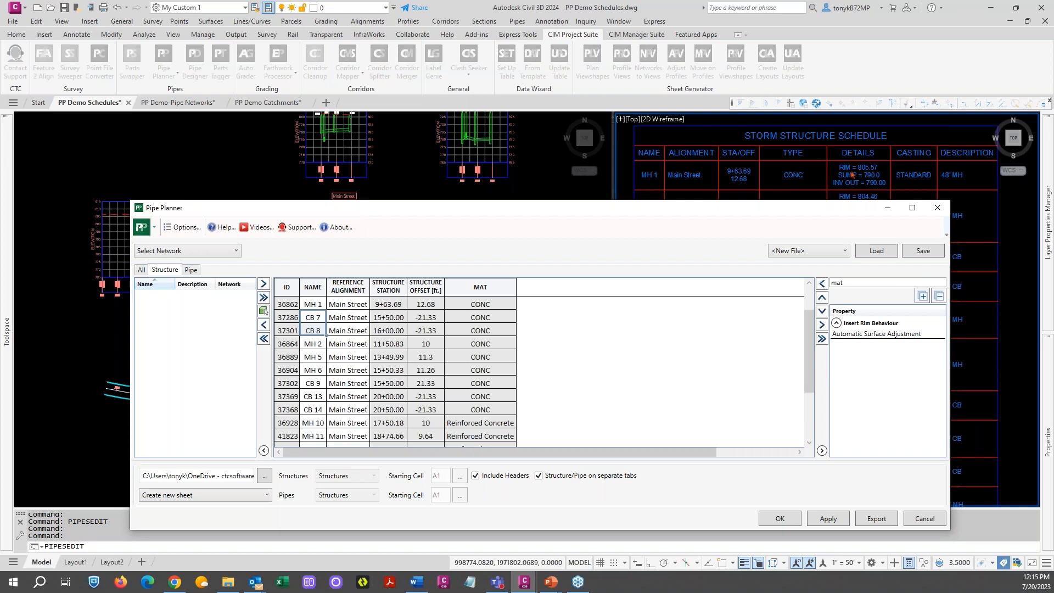
- Filter the properties by "rim" and add Insertion Rim Elevation as a column in the structure table
drag(825, 211, 827, 218)
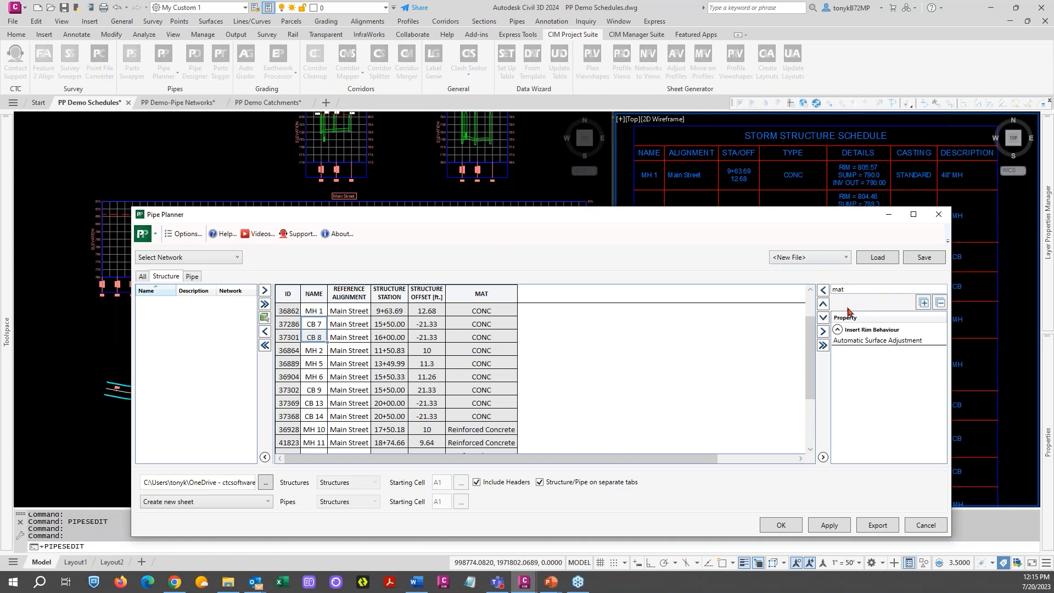
drag(847, 288, 832, 289)
text(rim)
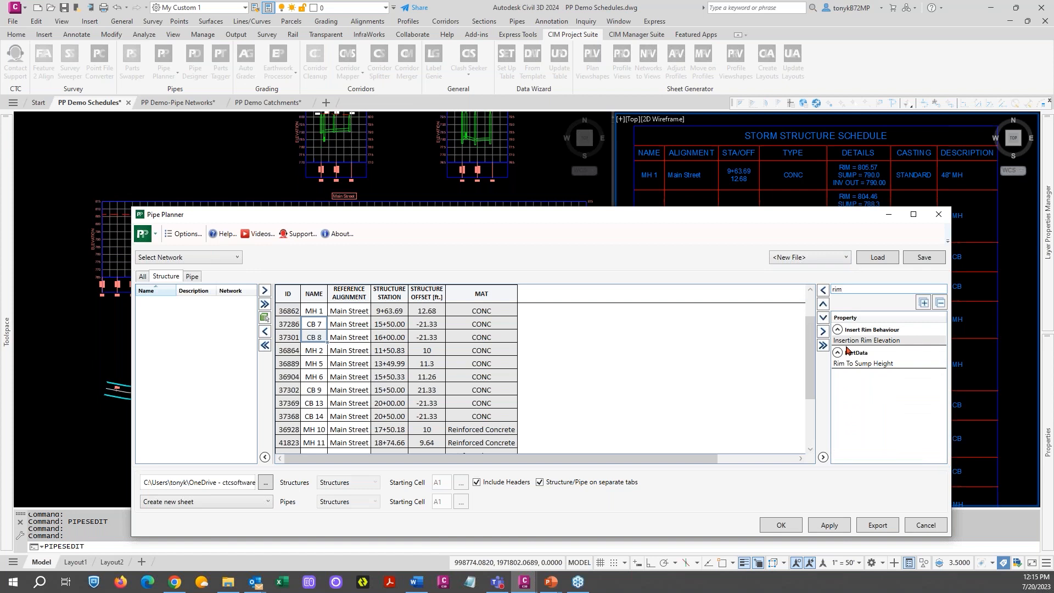
click(847, 341)
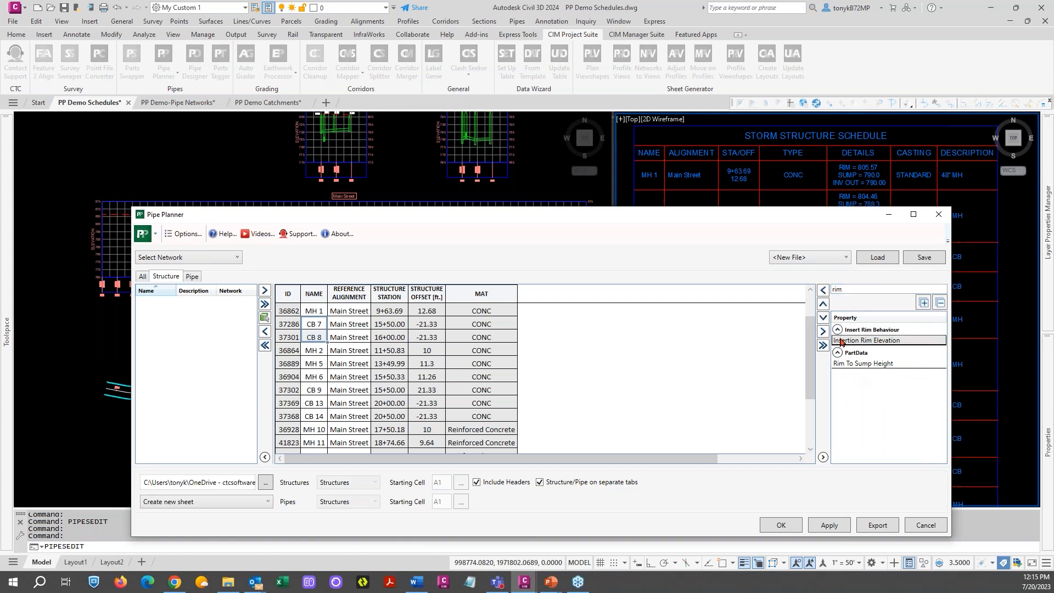
click(822, 291)
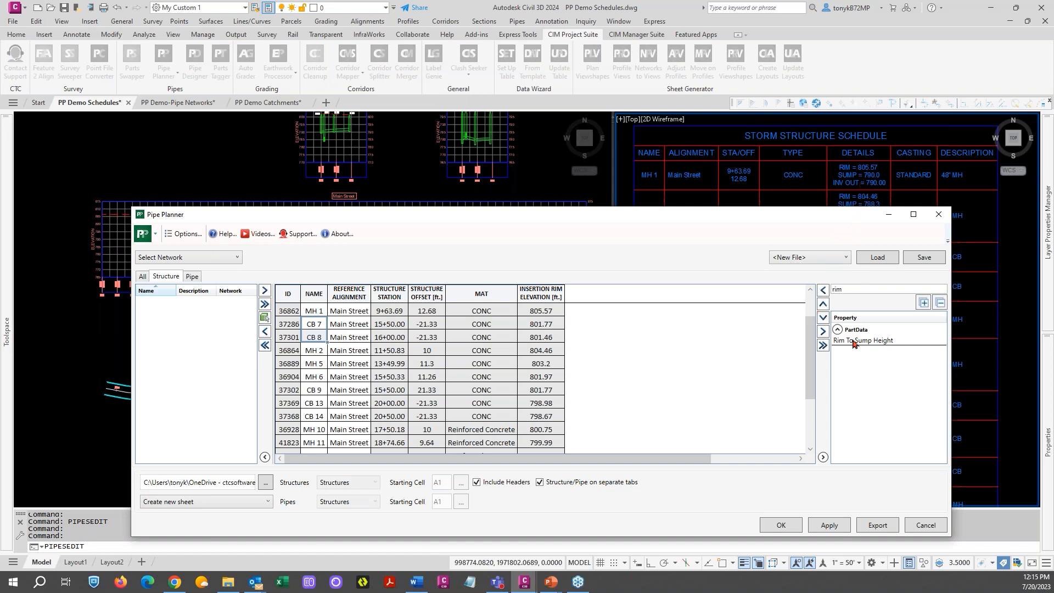
- Filter the properties by "sump" and add Sump Elevation as a column in the structure table
double_click(836, 290)
text(sump)
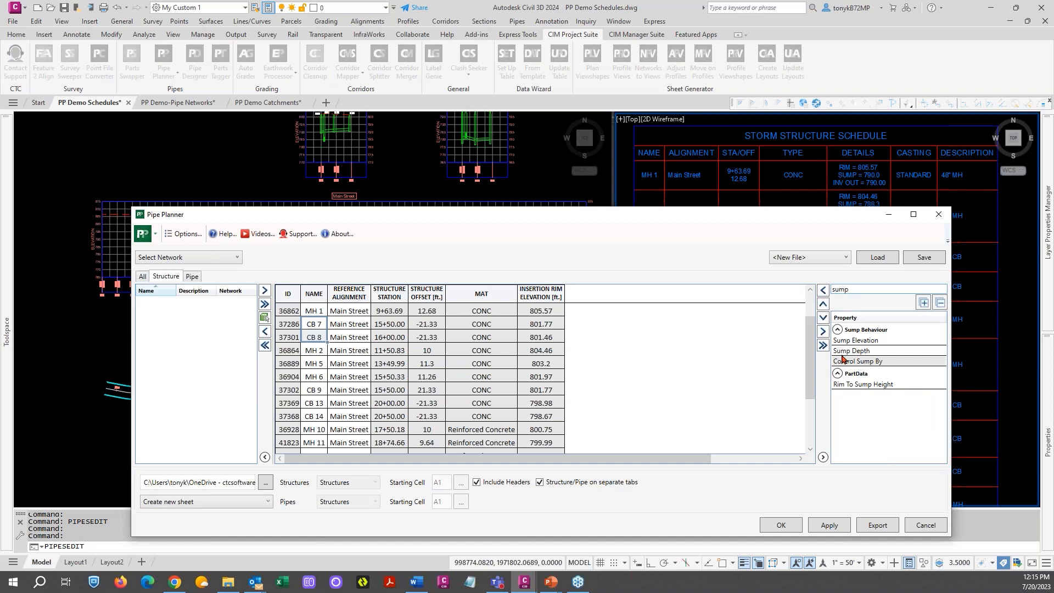
click(846, 342)
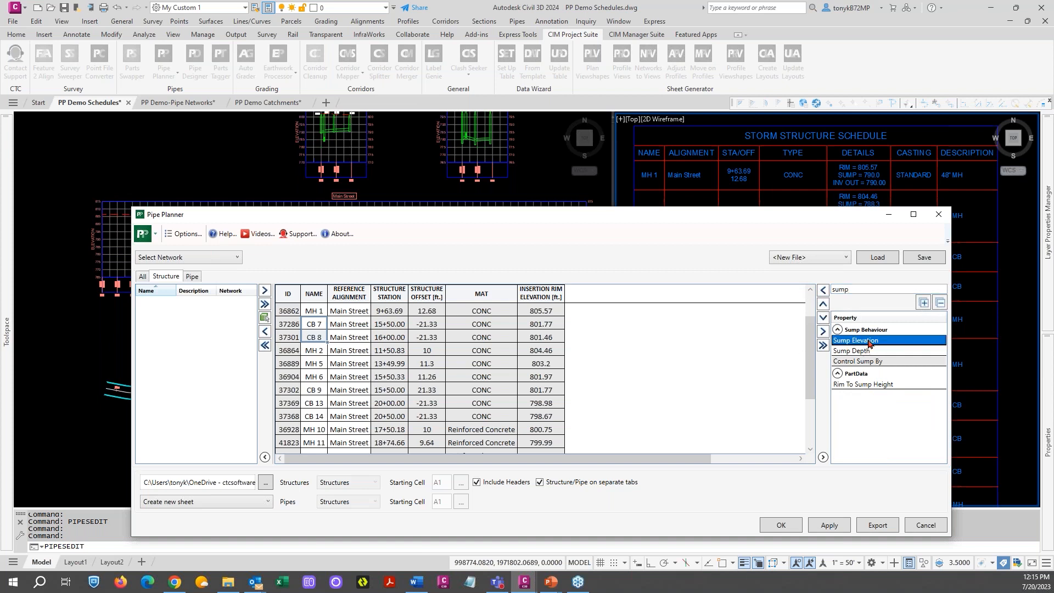
click(823, 290)
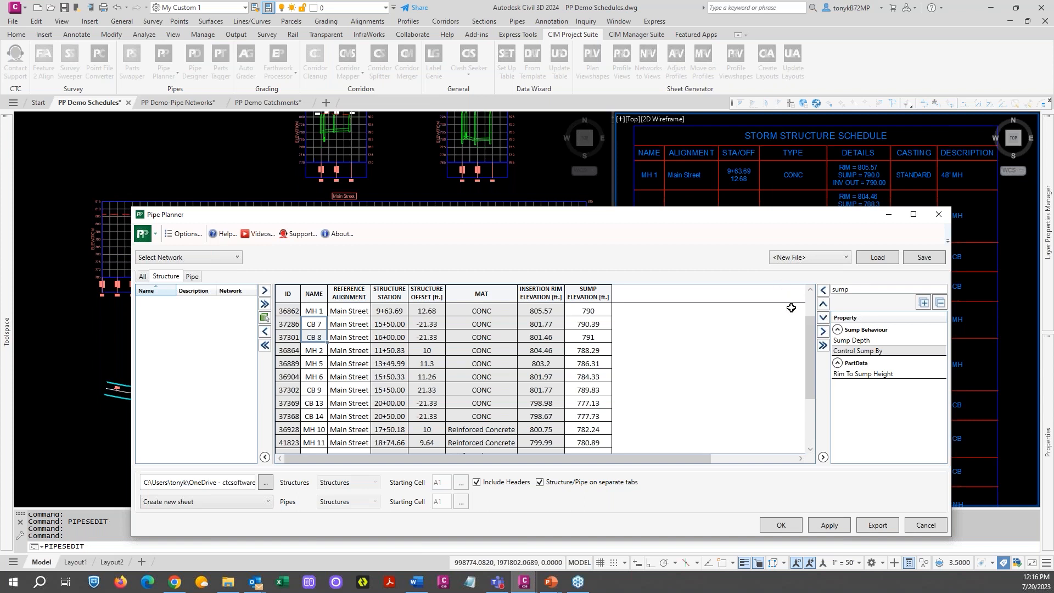
- Filter the properties by "inv" and add Invert Elevation from both Pipe In and Pipe Out as structure table columns
double_click(863, 288)
text(inv)
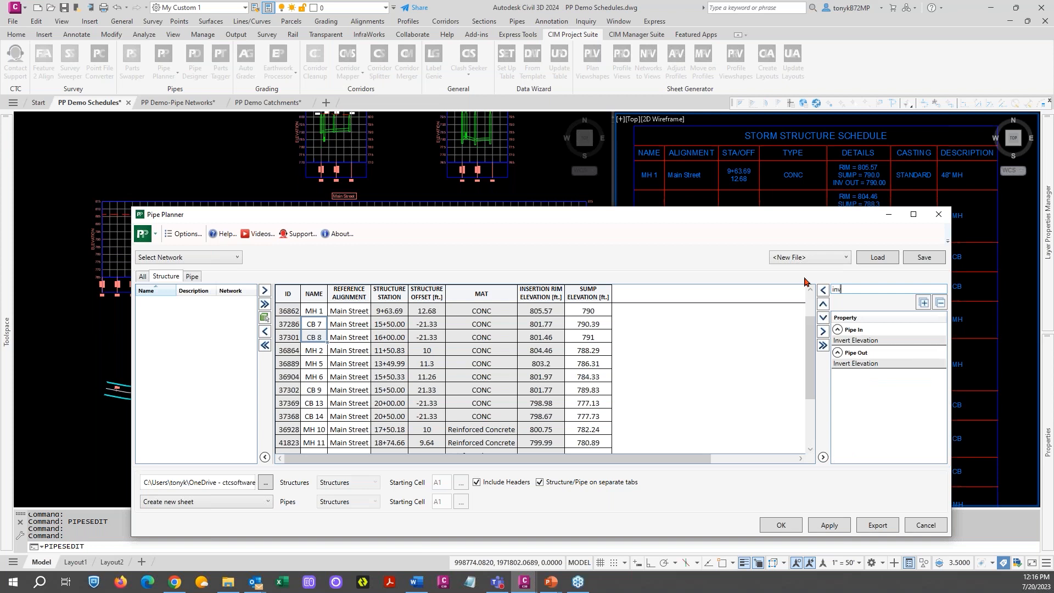
click(857, 341)
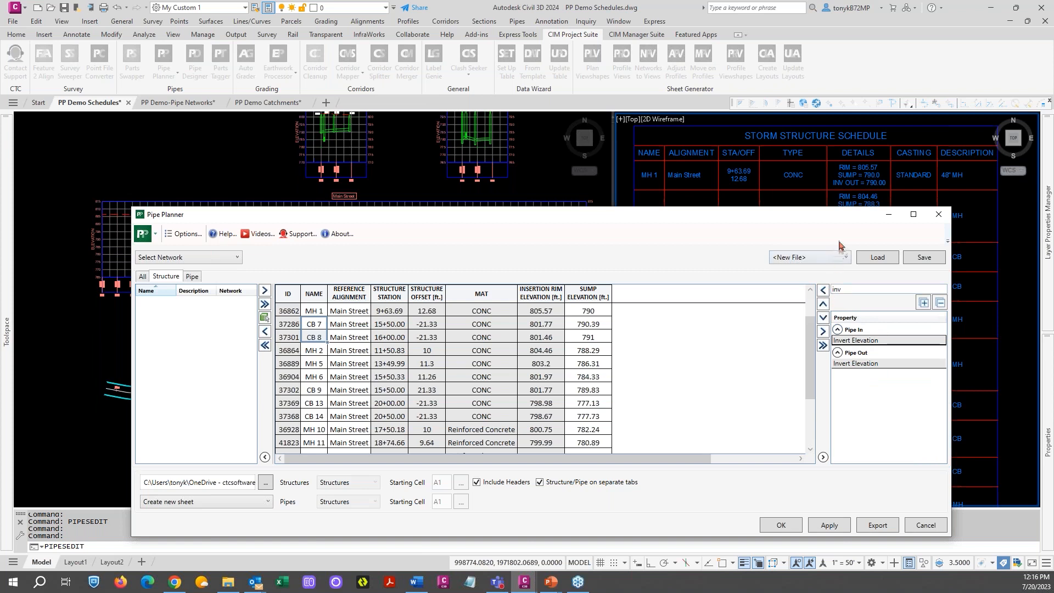
click(823, 290)
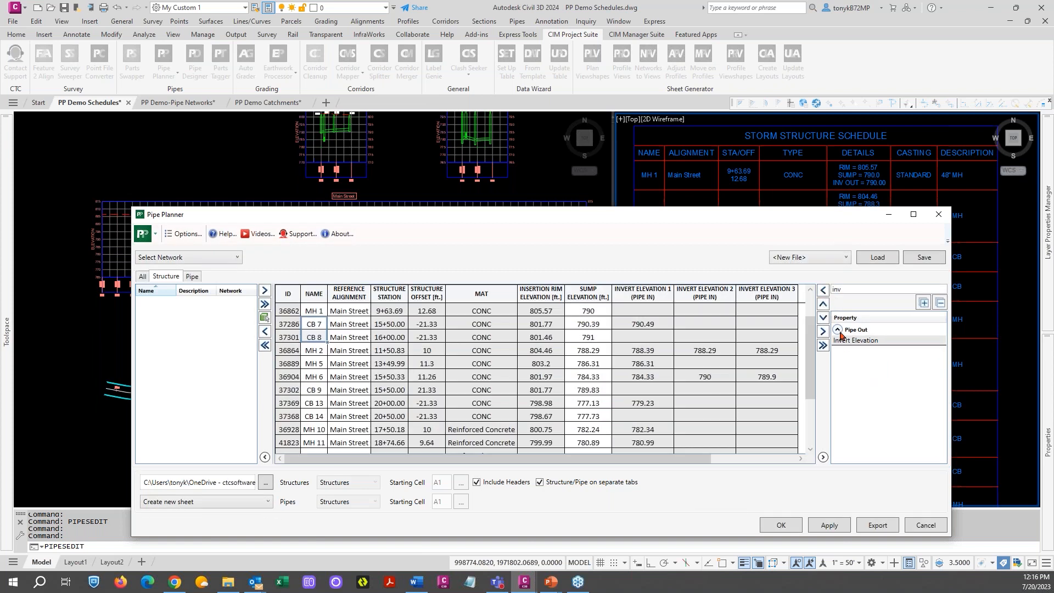
click(844, 342)
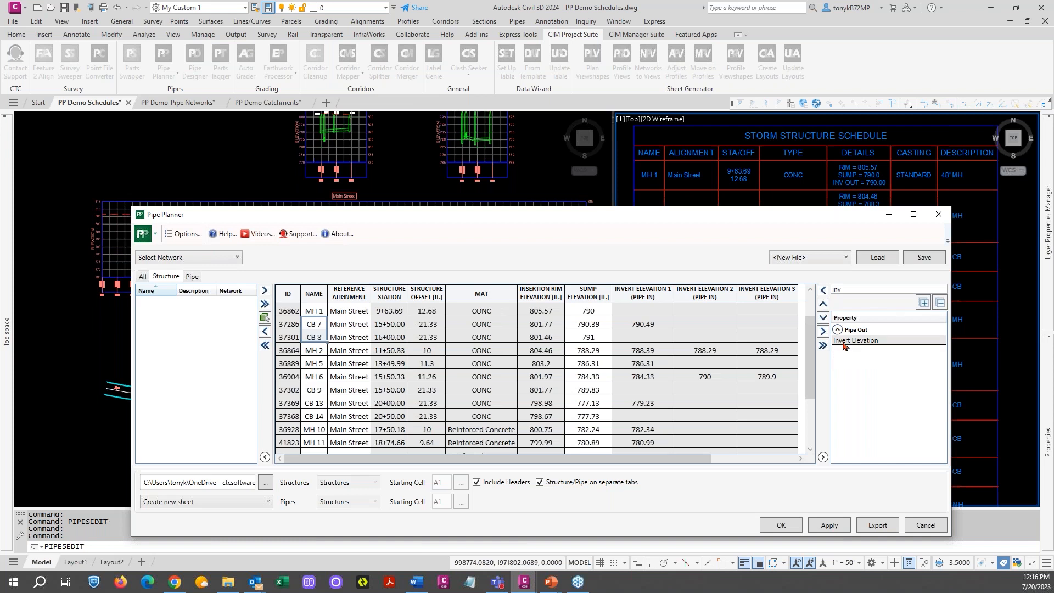
click(823, 294)
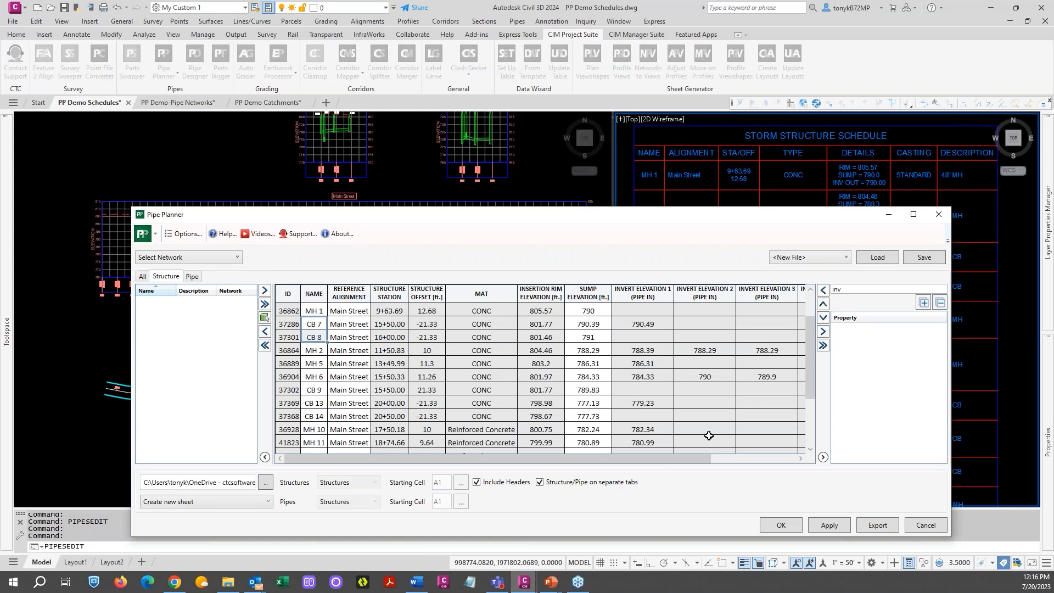
drag(494, 458, 582, 459)
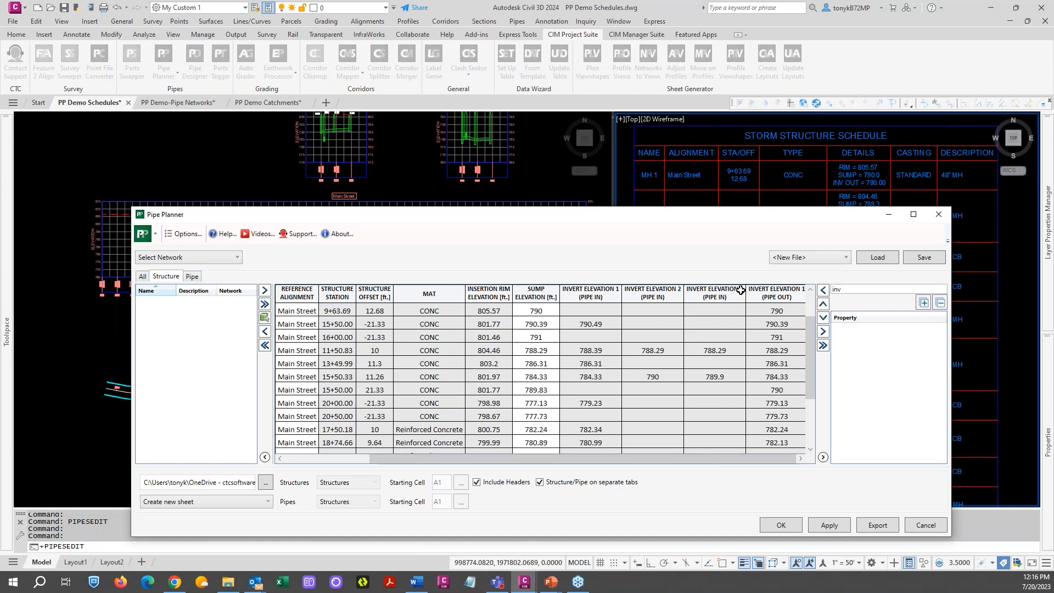
click(653, 288)
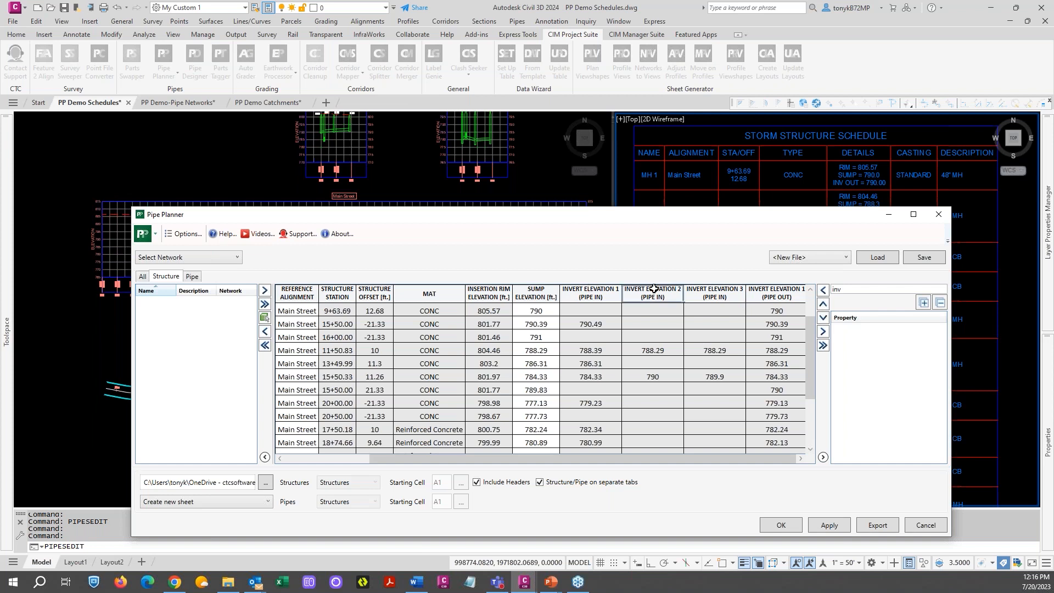
right_click(653, 289)
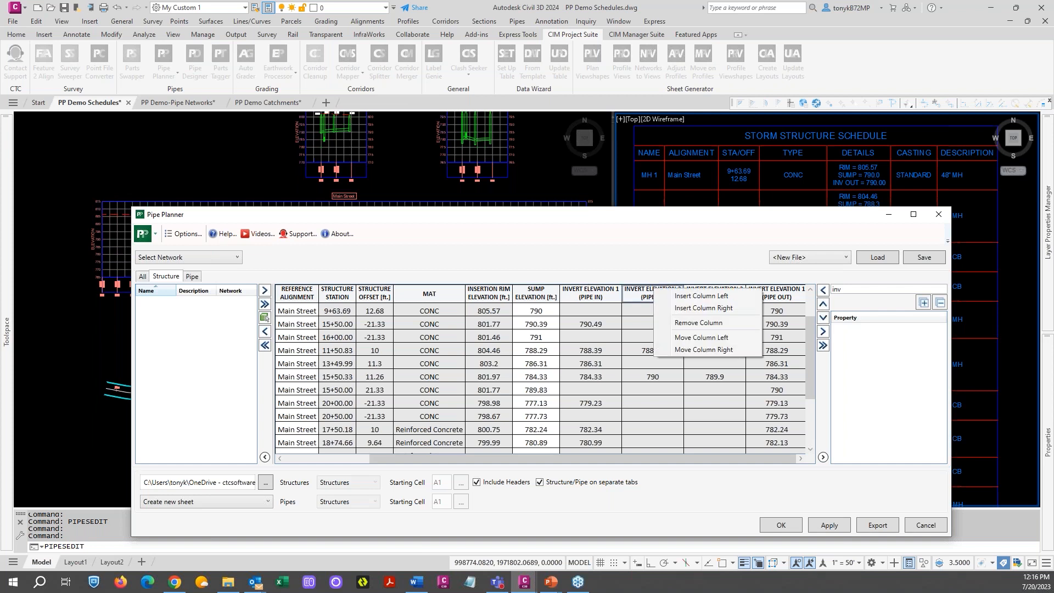
click(649, 248)
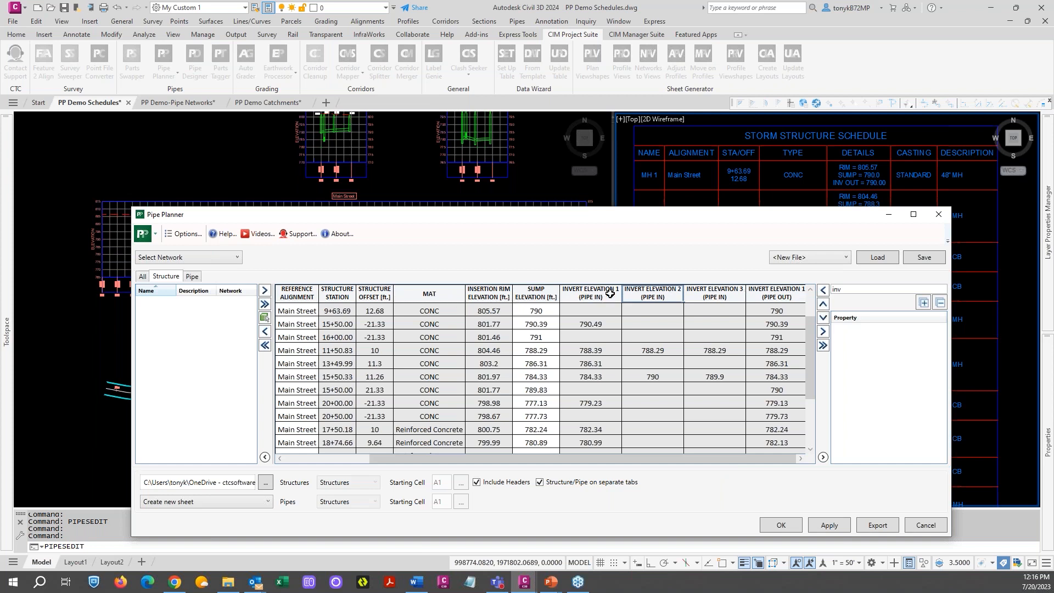
click(534, 291)
right_click(535, 292)
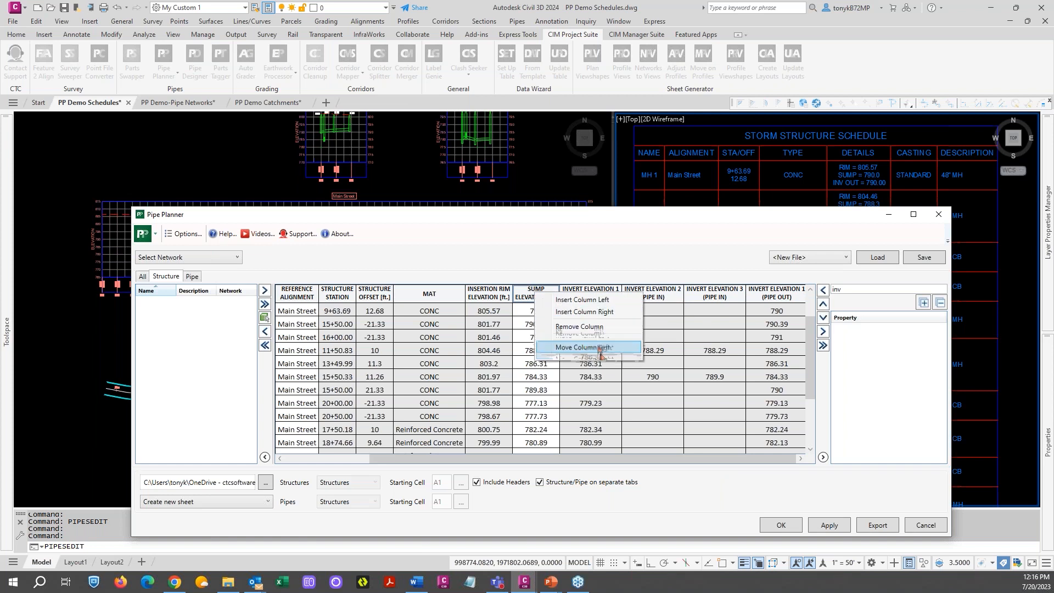
click(585, 232)
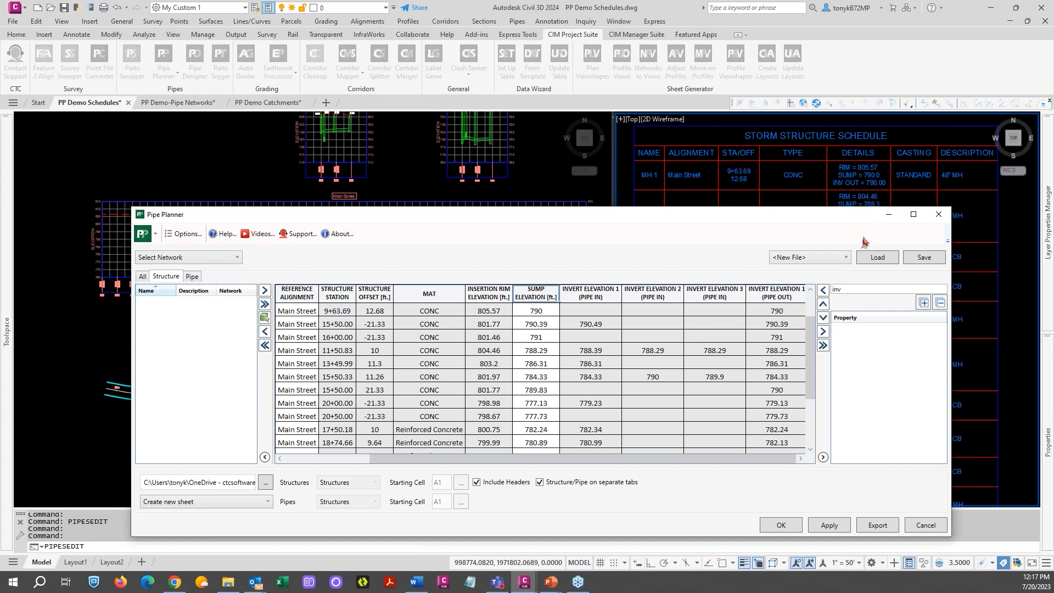
- Filter the properties by "grat" and add Grate from PartData as a column in the structure table
drag(854, 289, 823, 291)
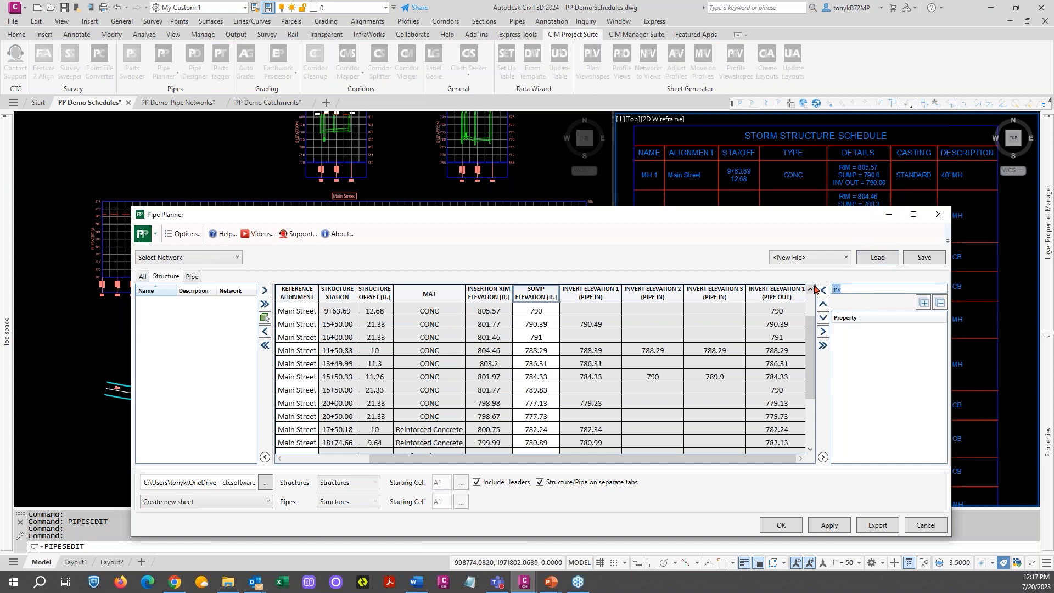
text(grat)
click(844, 341)
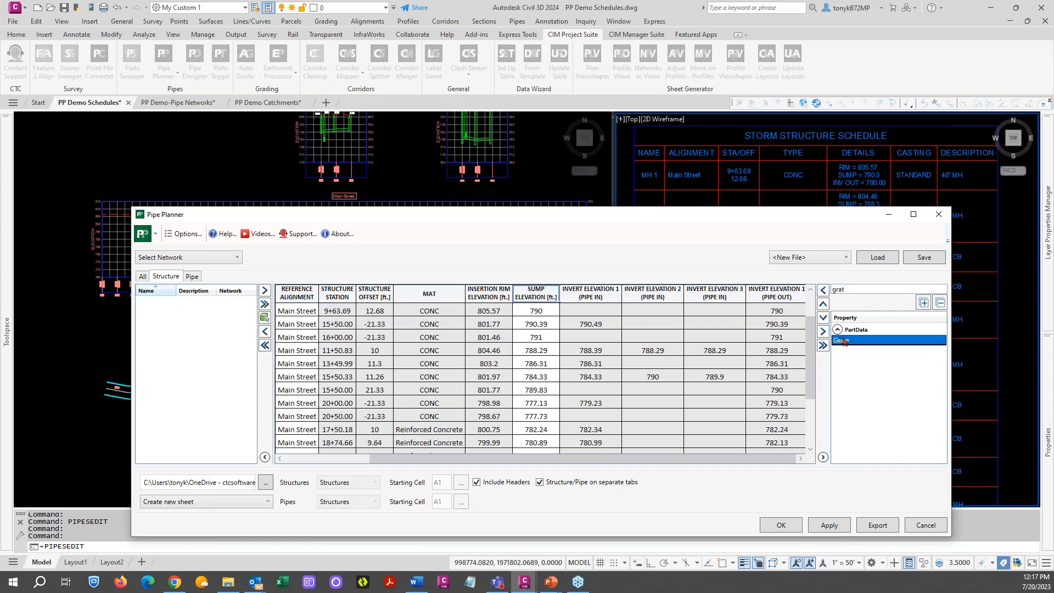
click(824, 290)
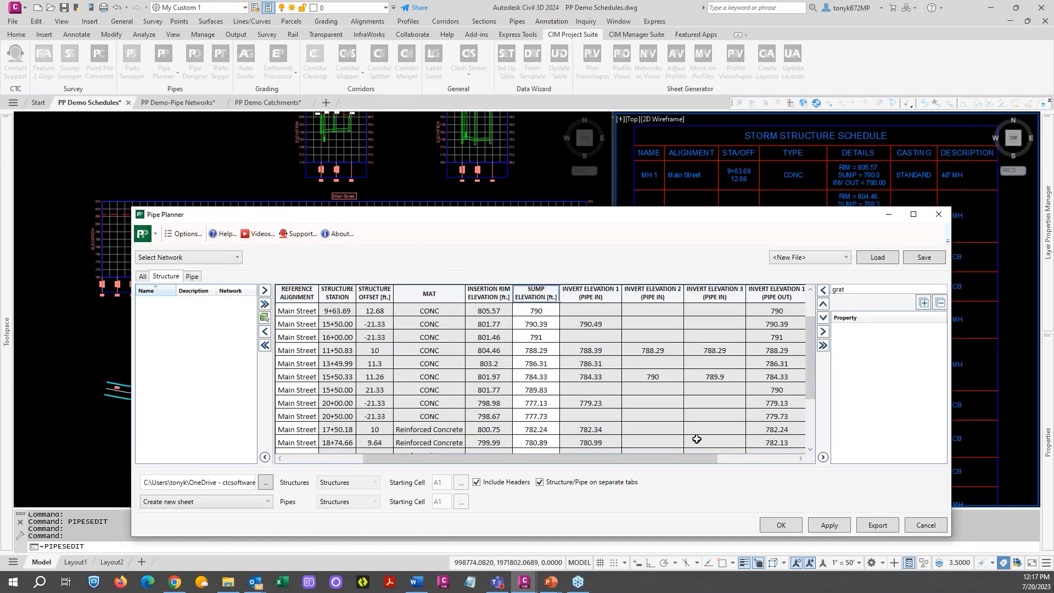
drag(683, 454, 762, 456)
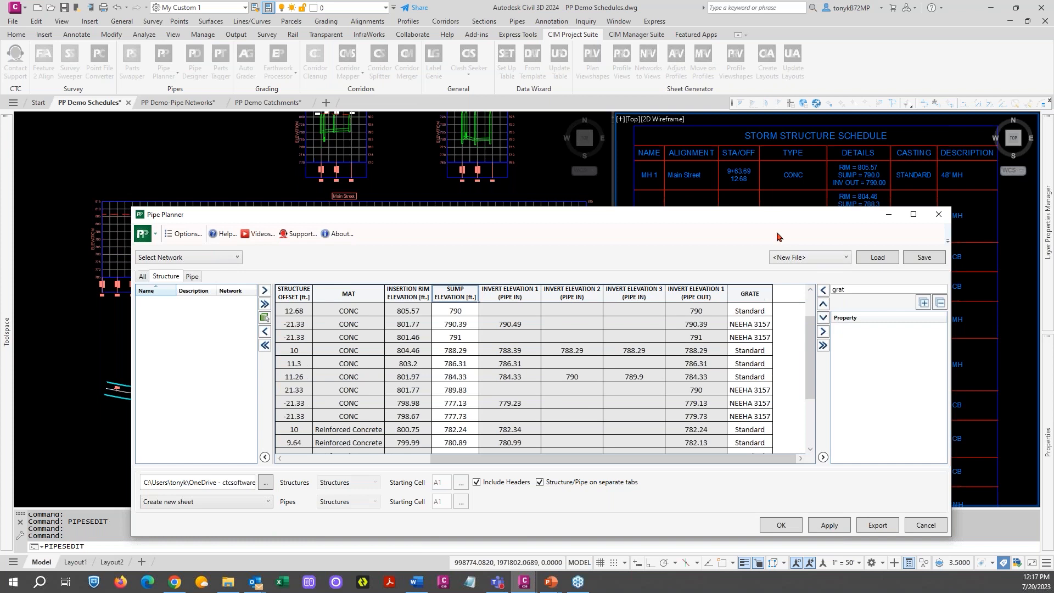
- Filter the properties by "des" and add Description from the General group as a column in the structure table
drag(770, 221, 696, 212)
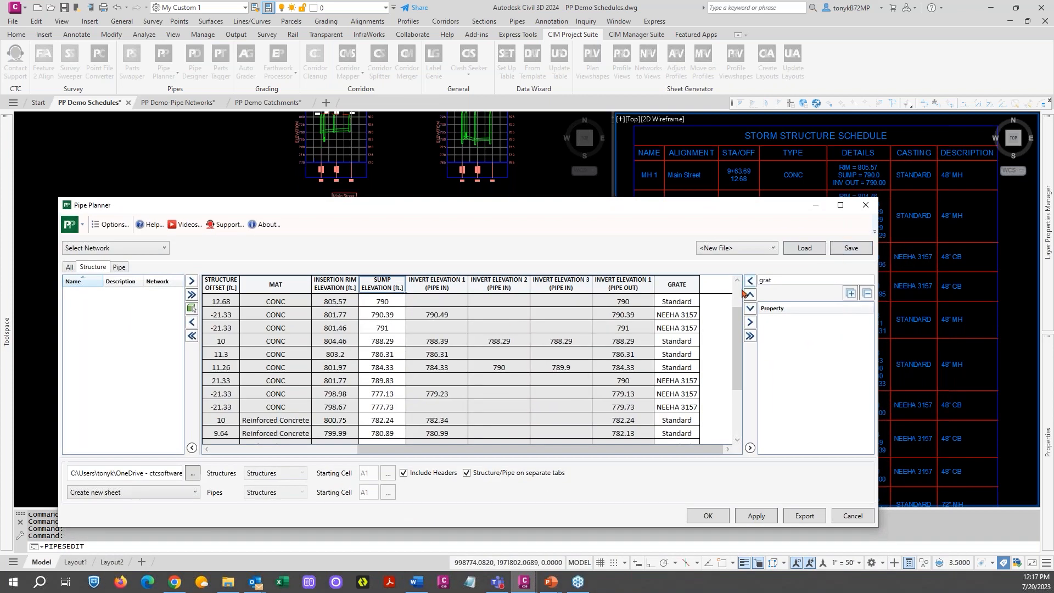
drag(694, 215, 739, 221)
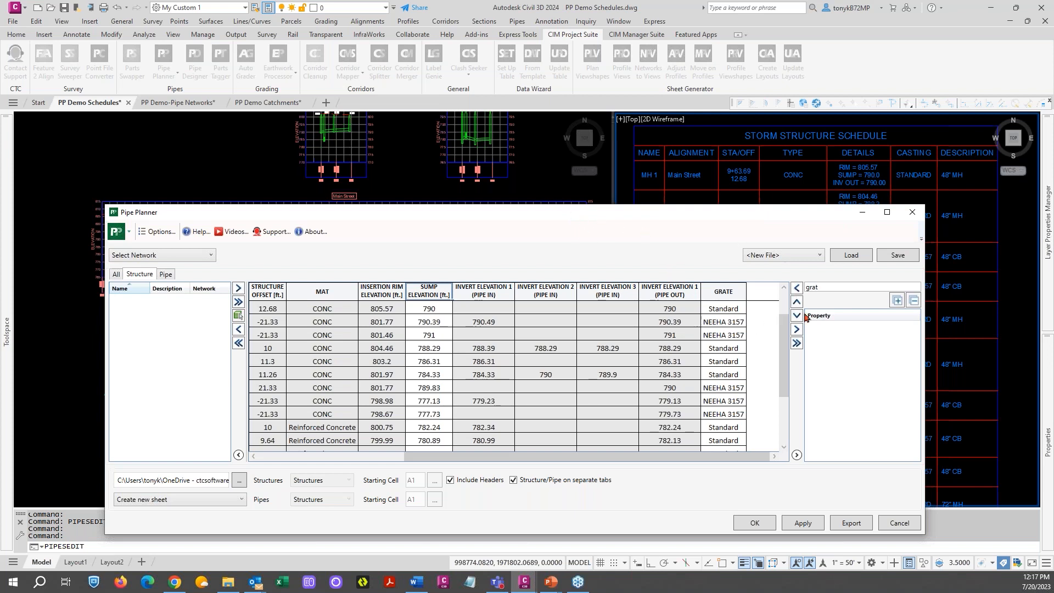
drag(838, 286, 804, 286)
key(BackSpace)
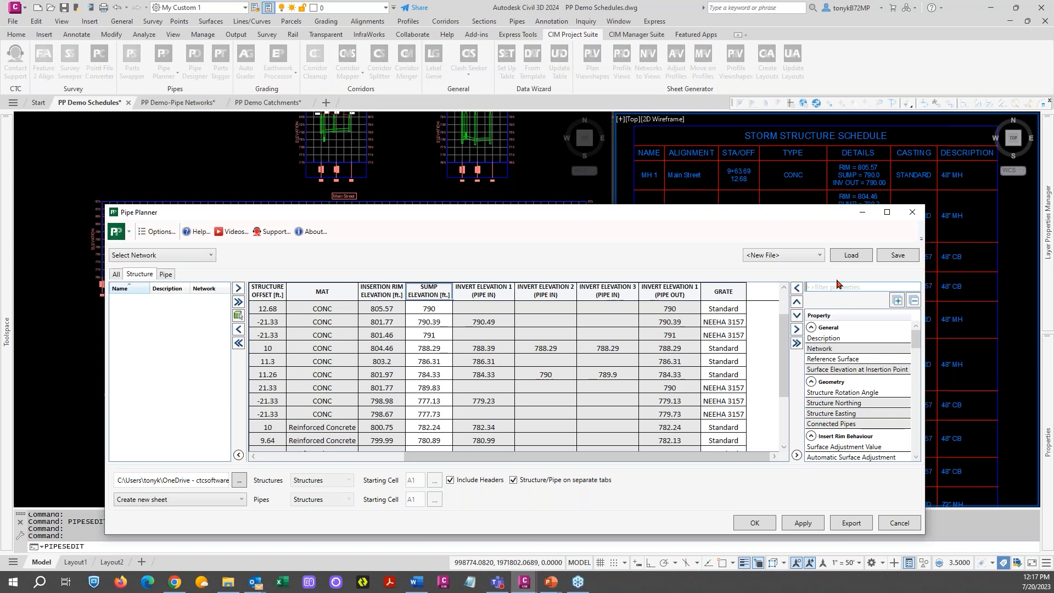
text(des)
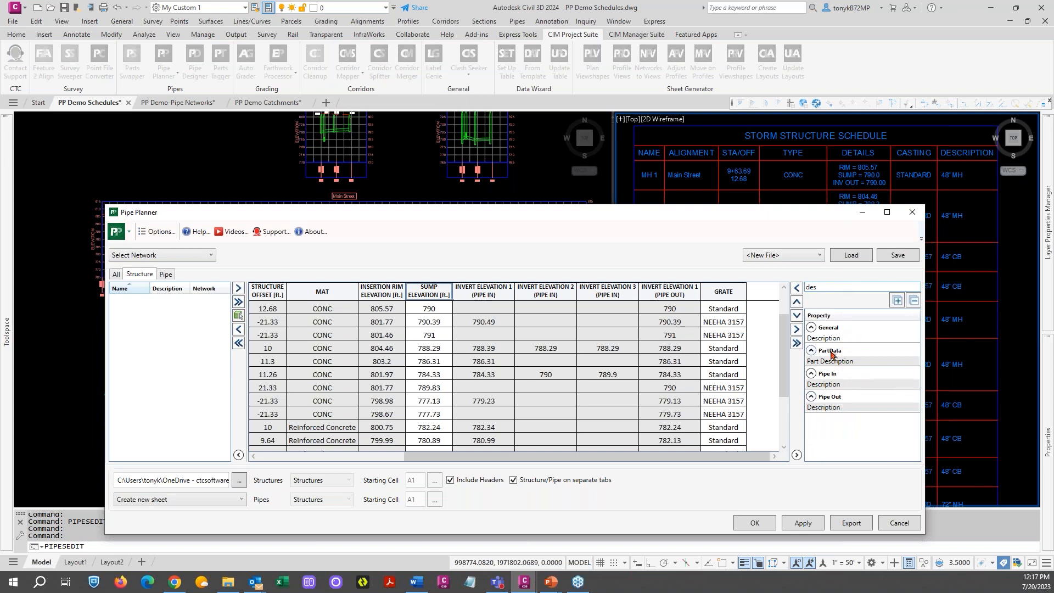
click(817, 338)
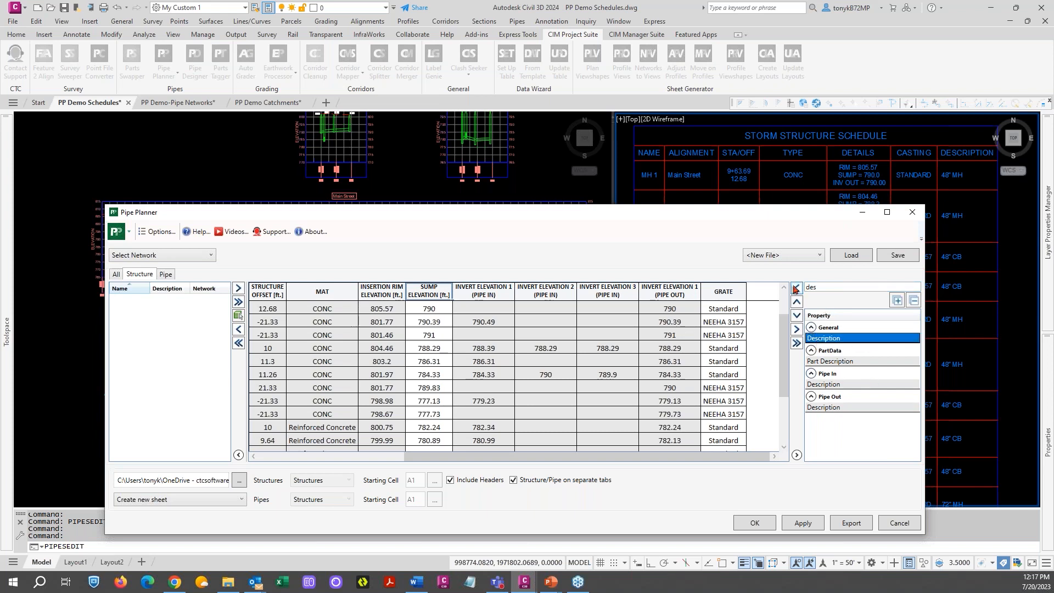
click(797, 287)
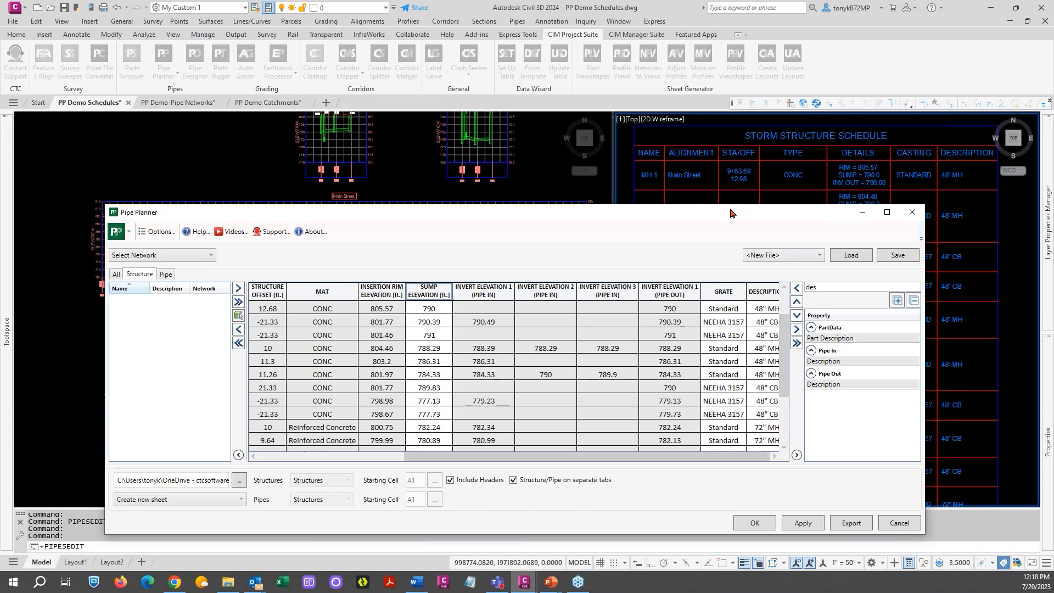
- Add Description from the Pipe In group as columns in the structure table
click(813, 361)
click(797, 289)
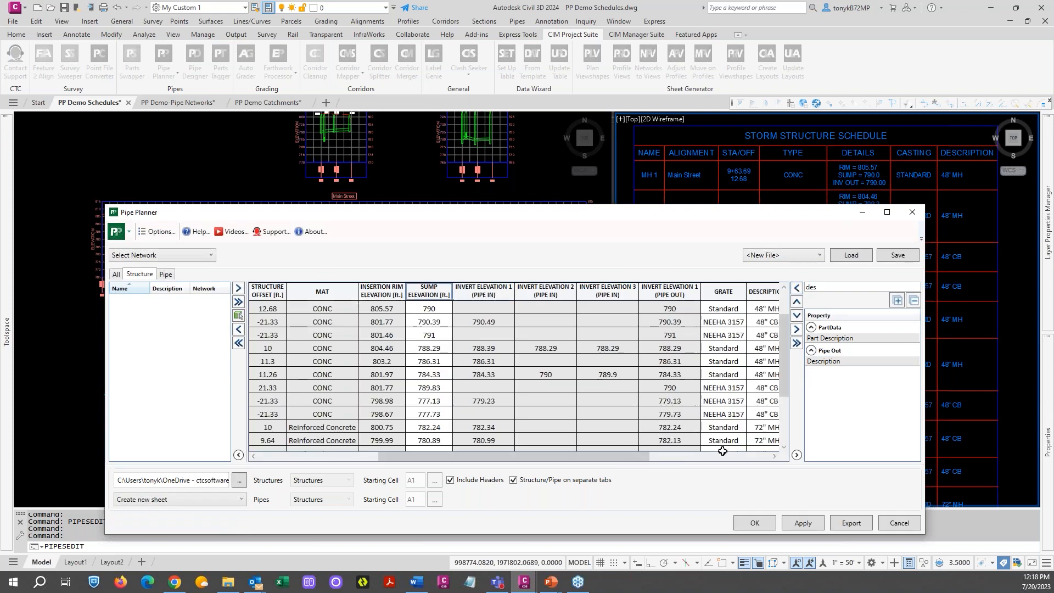
drag(631, 456, 761, 447)
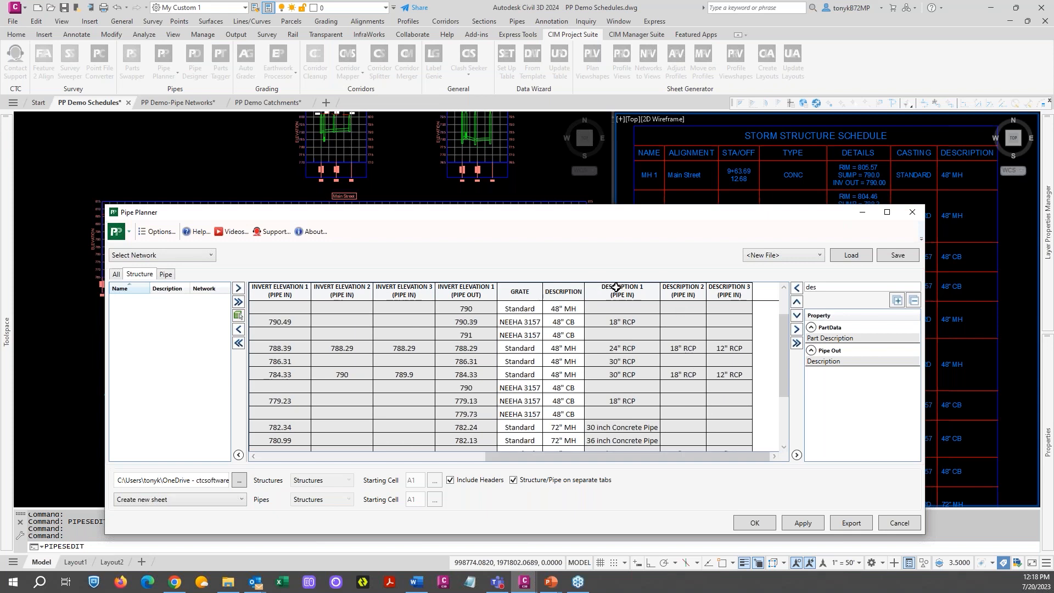
- Remove the Description 1, 2 and 3 (Pipe In) columns from the structure table
click(616, 287)
shift+click(719, 290)
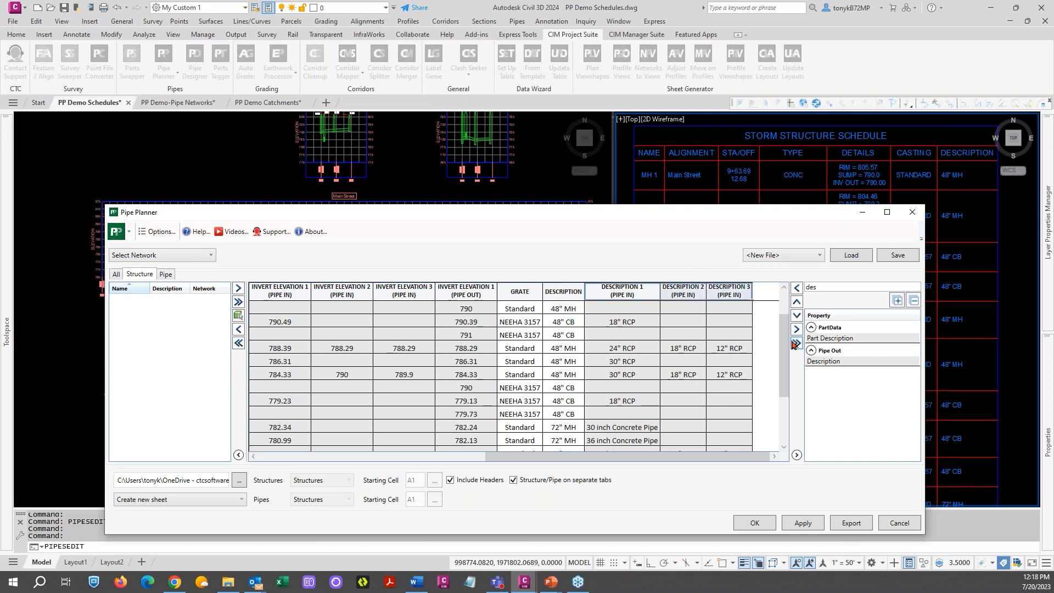
right_click(727, 289)
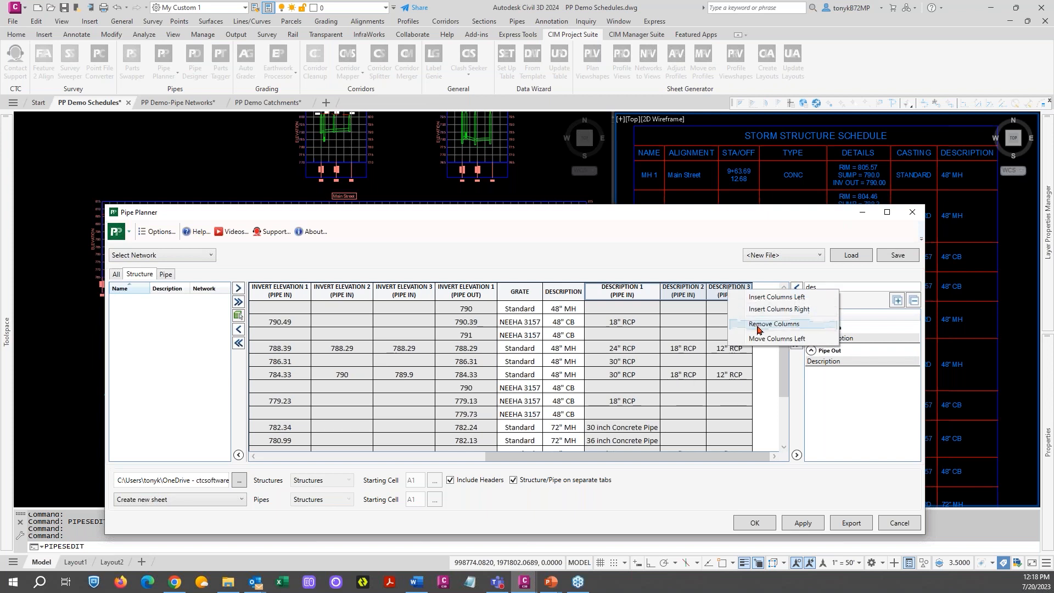
click(760, 325)
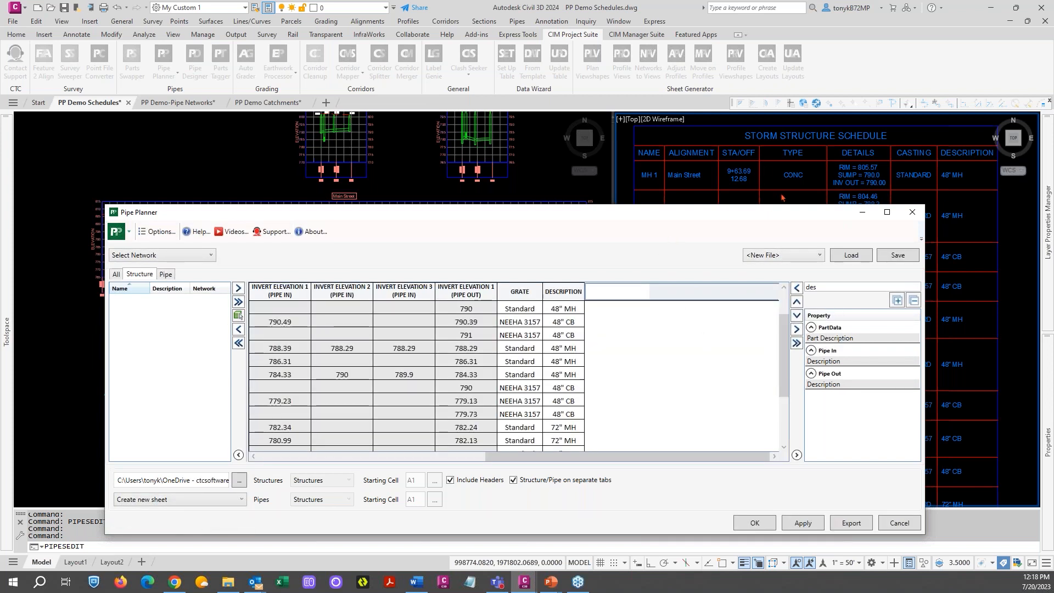
- Review the structure table's columns from ID through Description and its row order
drag(714, 214, 787, 190)
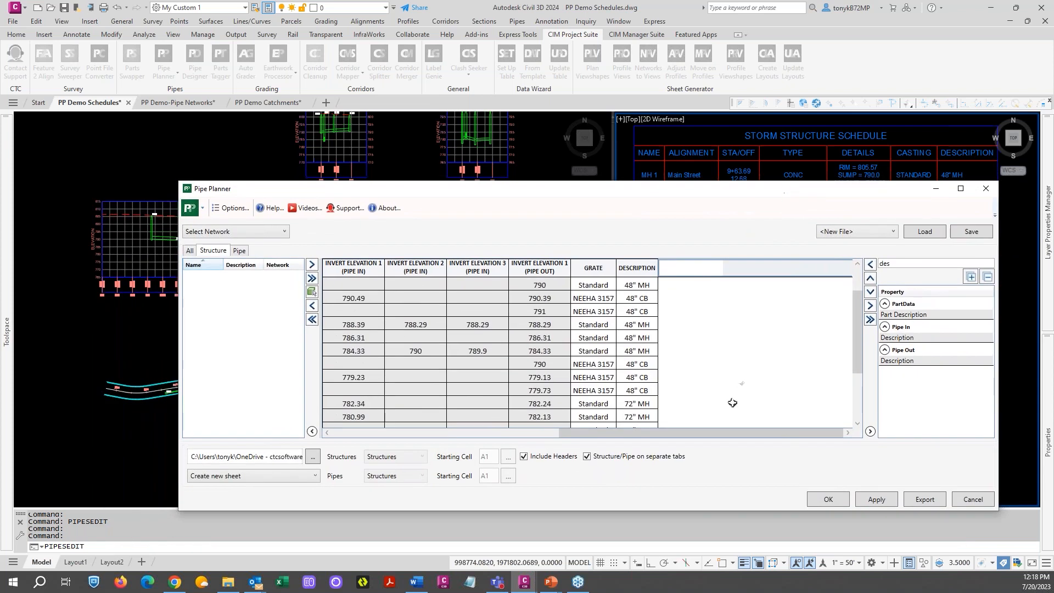
drag(728, 432, 498, 437)
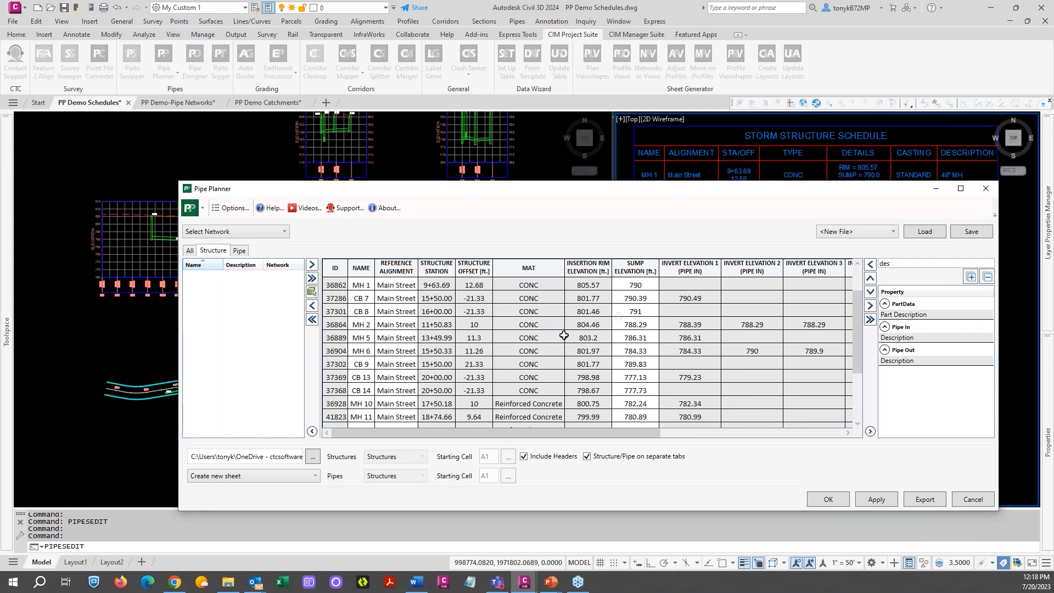
drag(632, 196, 610, 171)
drag(601, 412, 745, 406)
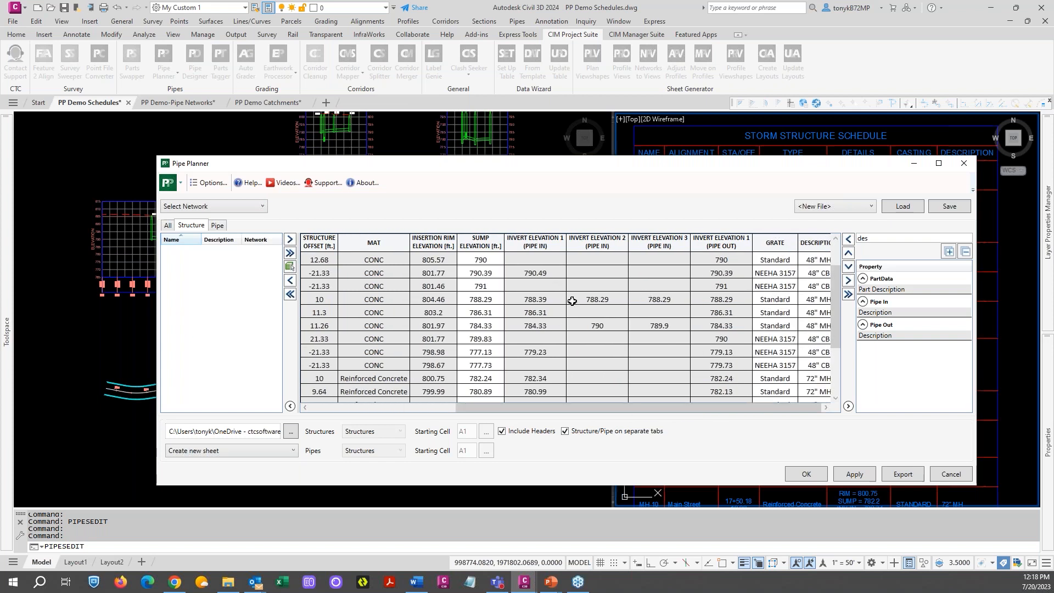
drag(666, 409, 475, 422)
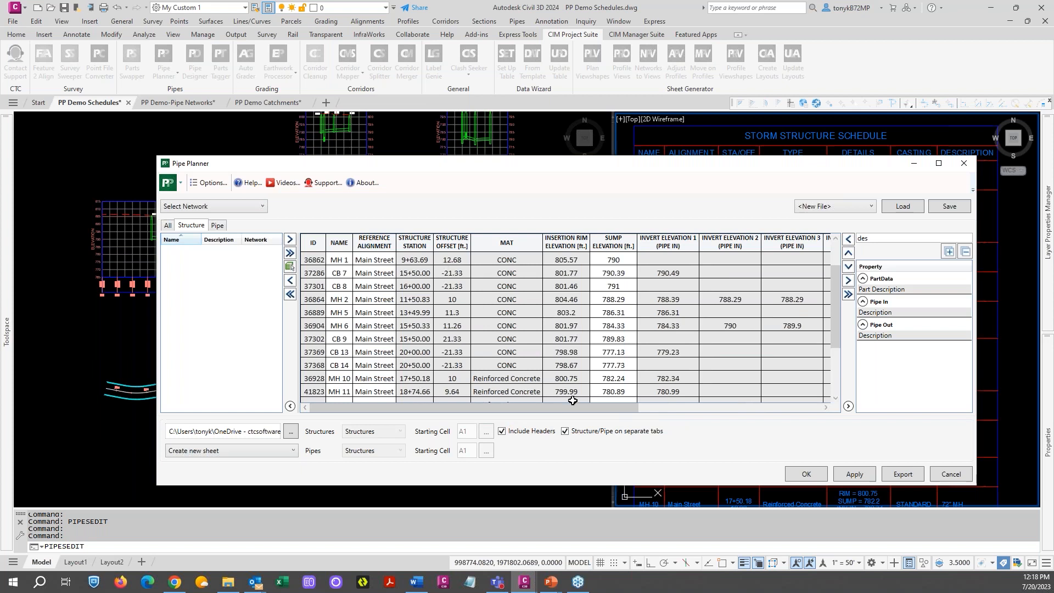
drag(835, 339, 830, 316)
mouse_move(703, 174)
mouse_down()
mouse_move(707, 405)
mouse_move(684, 164)
mouse_up()
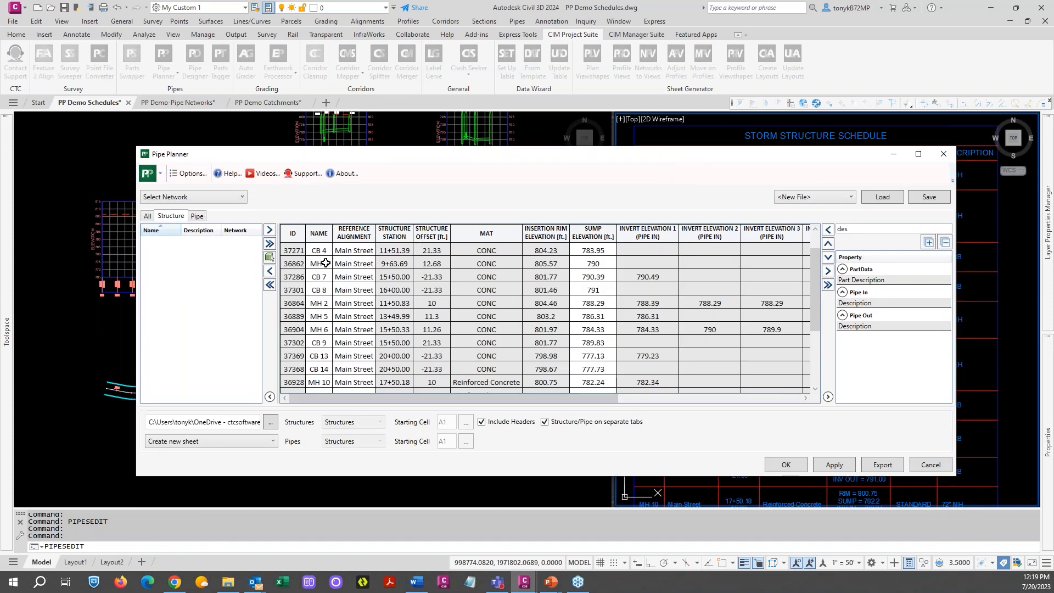
- Move the MH 2 row up two positions so that it sits directly below MH 1
click(321, 301)
right_click(321, 302)
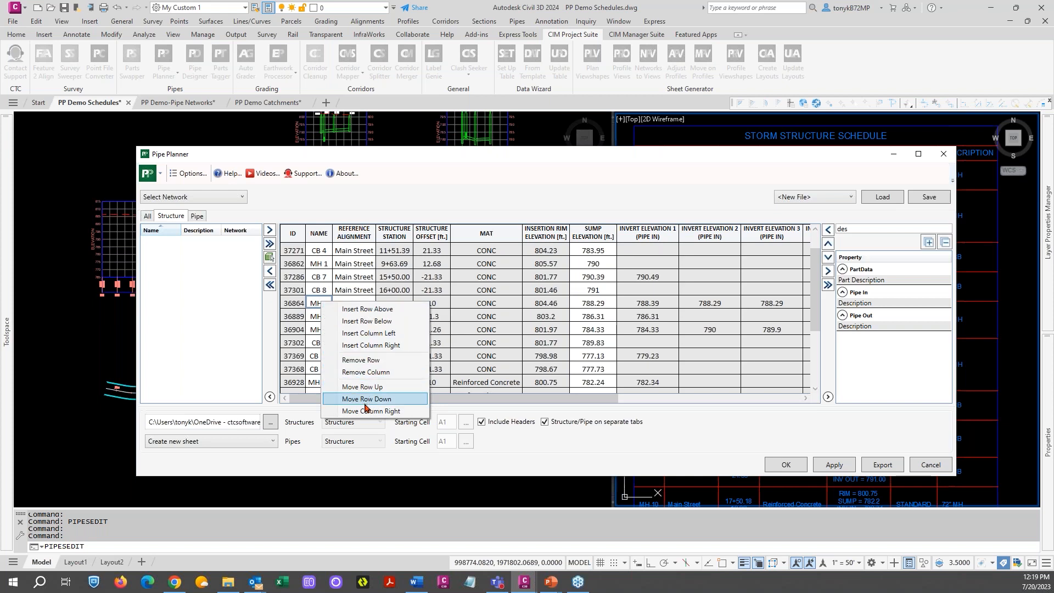
click(363, 387)
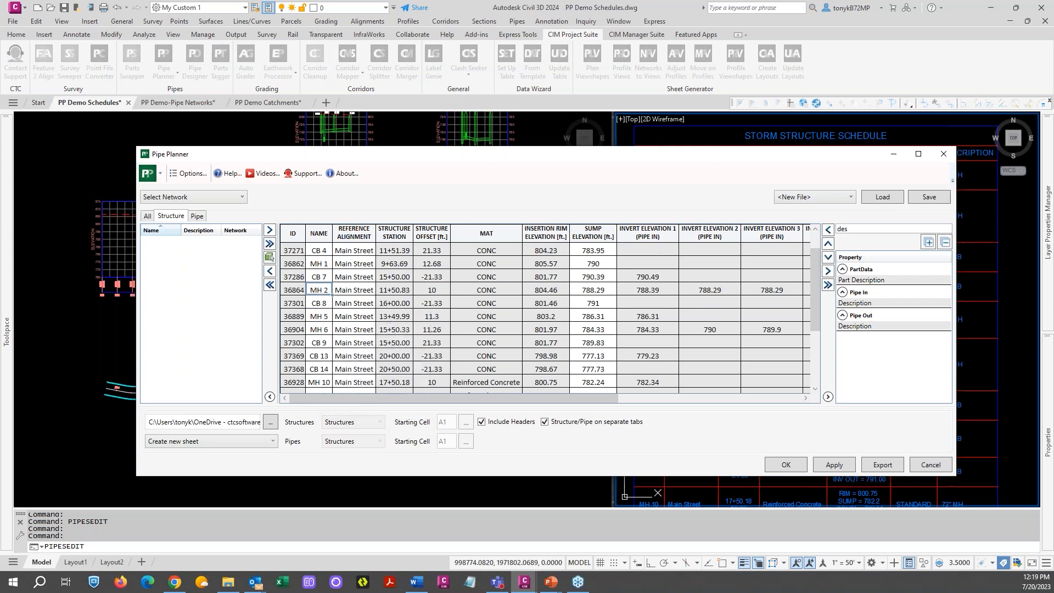
right_click(321, 291)
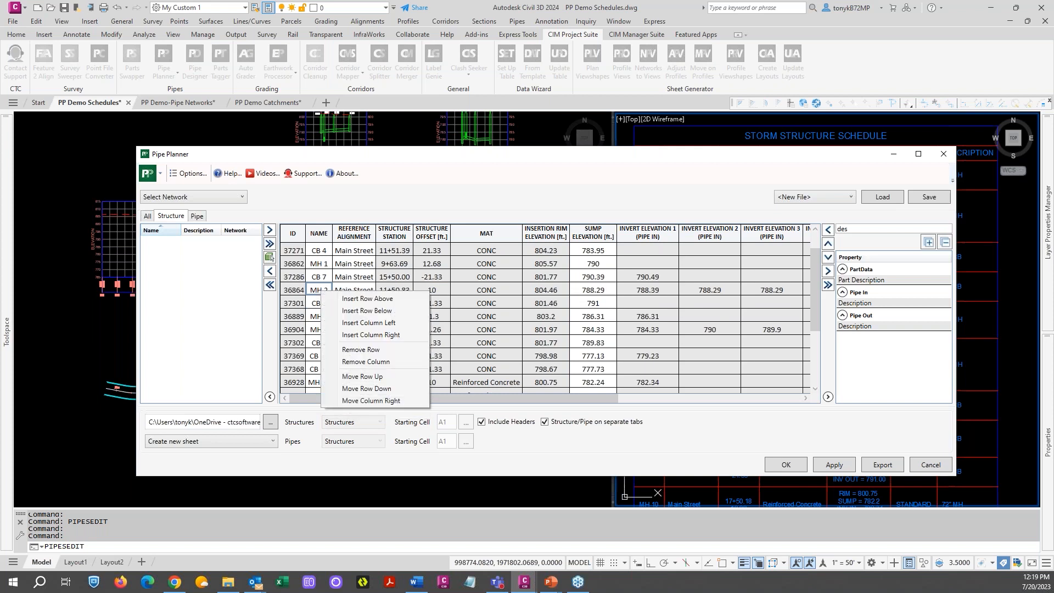
click(357, 375)
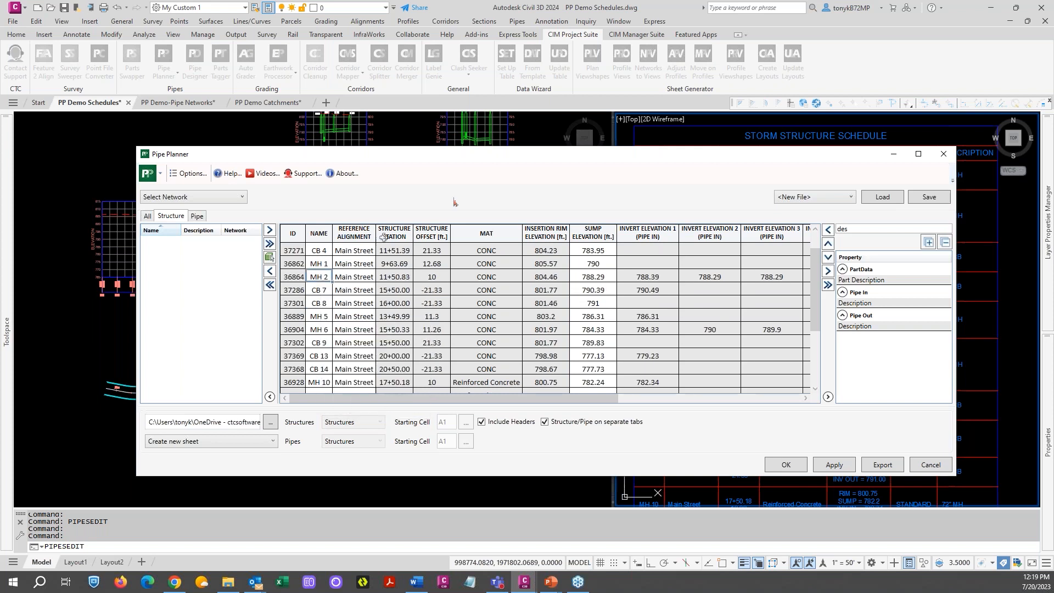
- Save the current structure table setup as a new template named Struc Schedule in the PP Template folder
drag(482, 160, 457, 155)
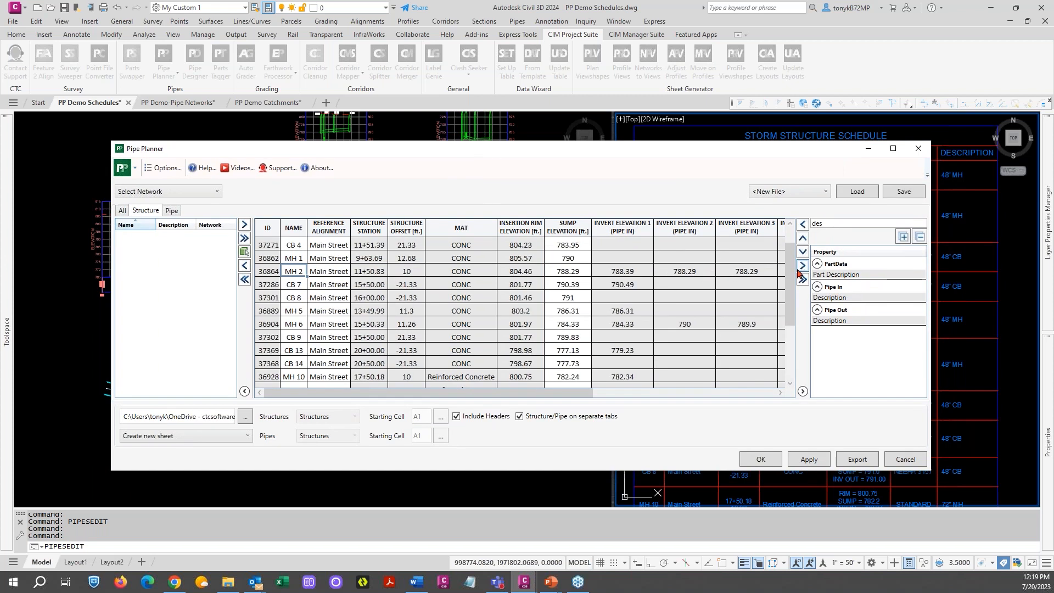
drag(791, 273, 786, 246)
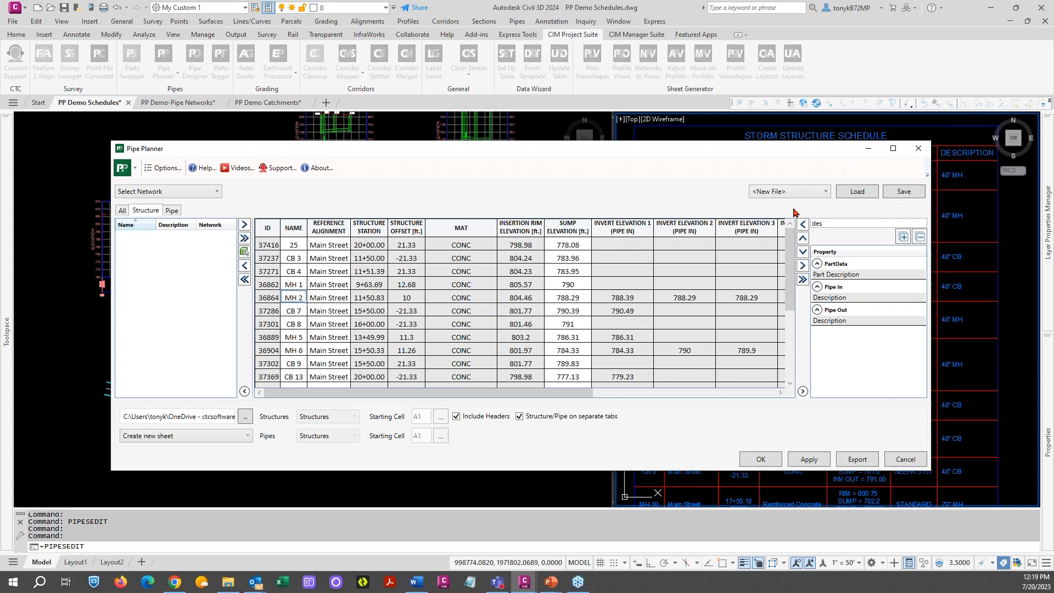
click(827, 194)
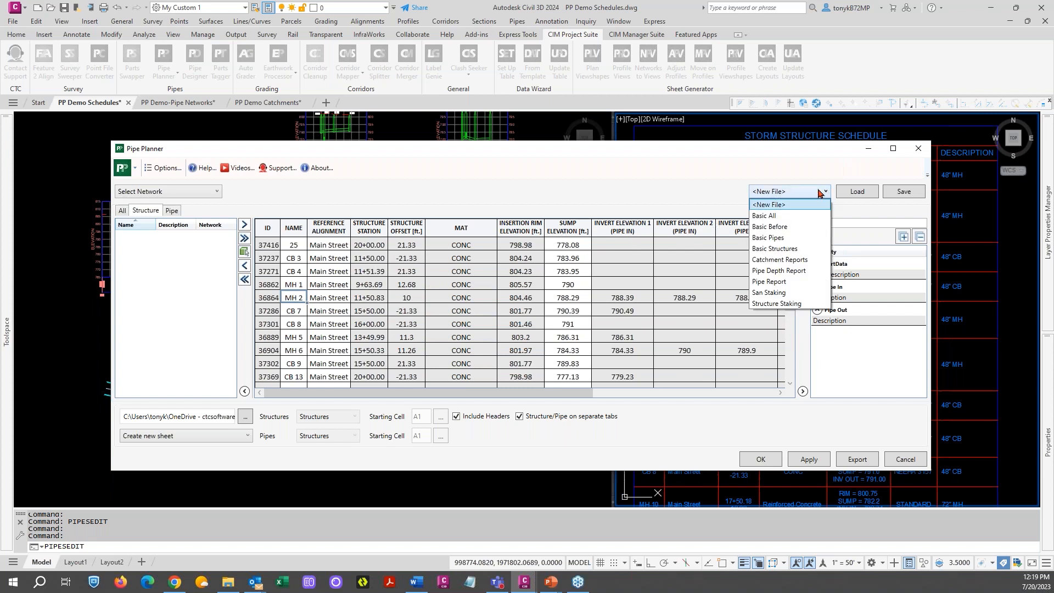
click(819, 193)
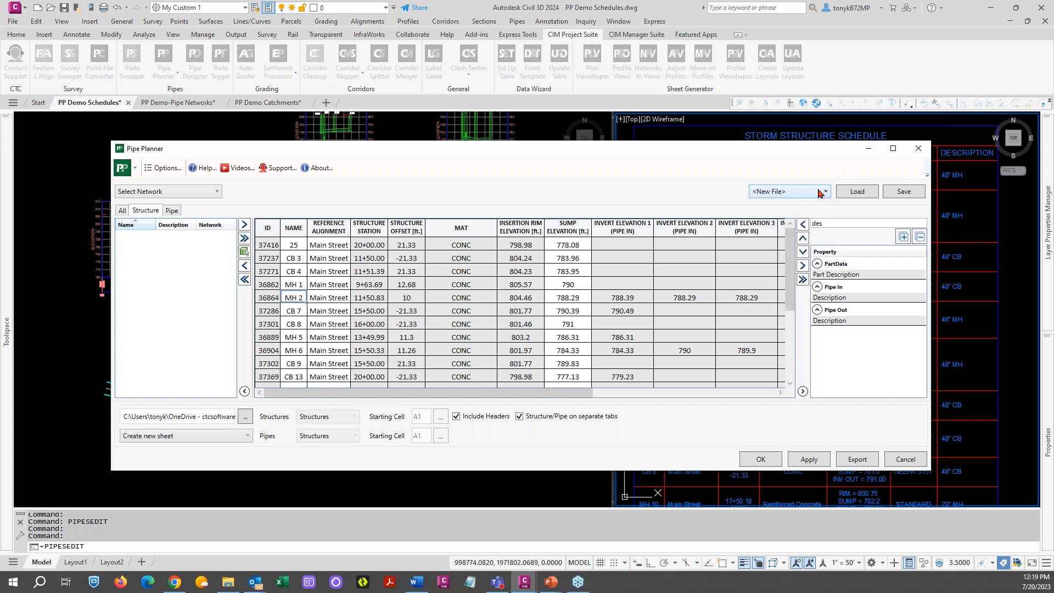
click(901, 193)
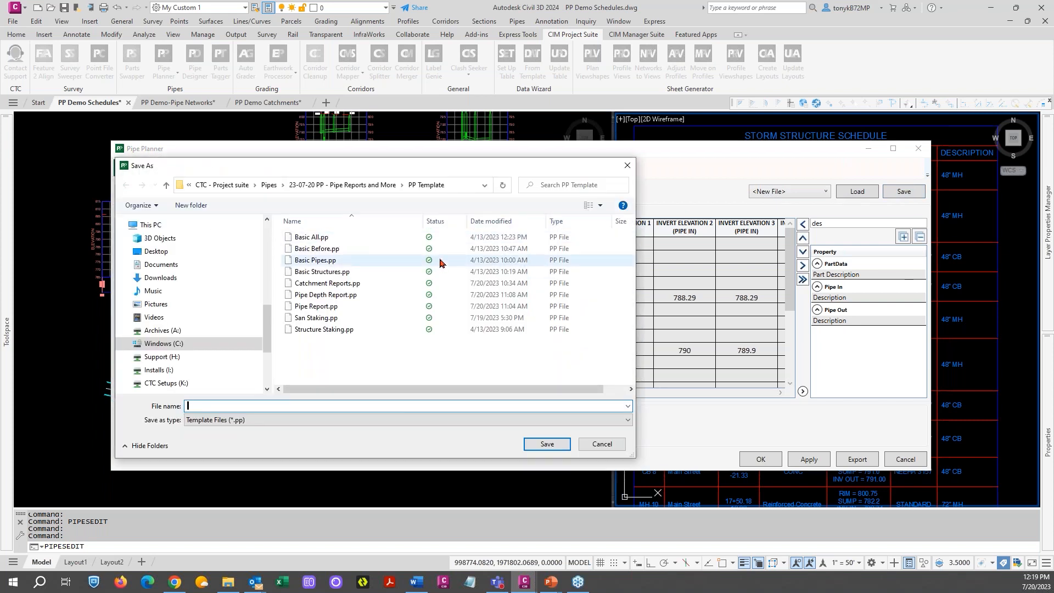
drag(460, 170, 515, 172)
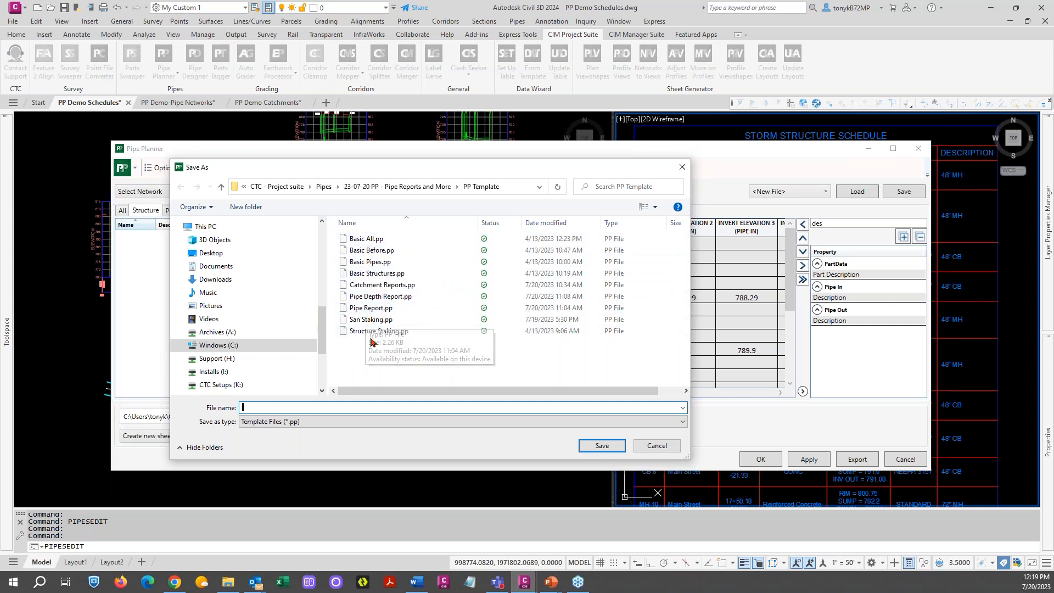
drag(444, 172, 558, 184)
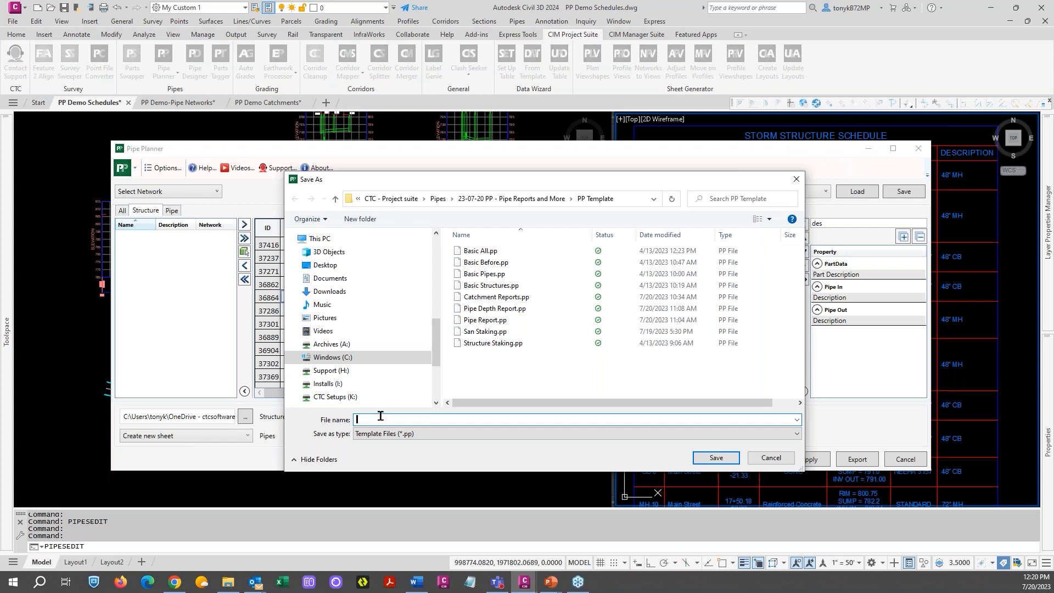
text(Sto)
key(BackSpace)
key(BackSpace)
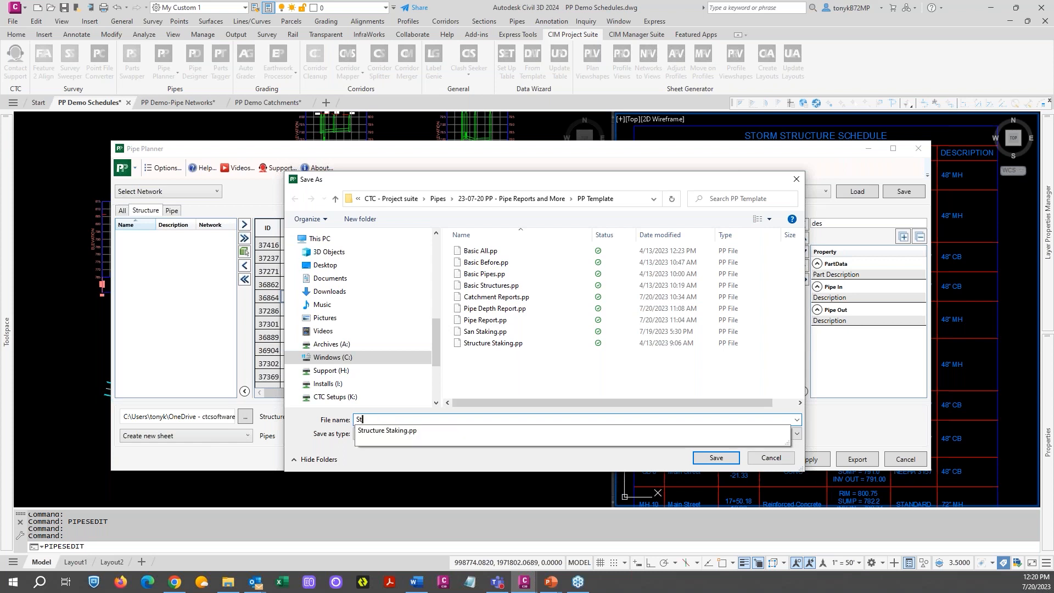
text(u)
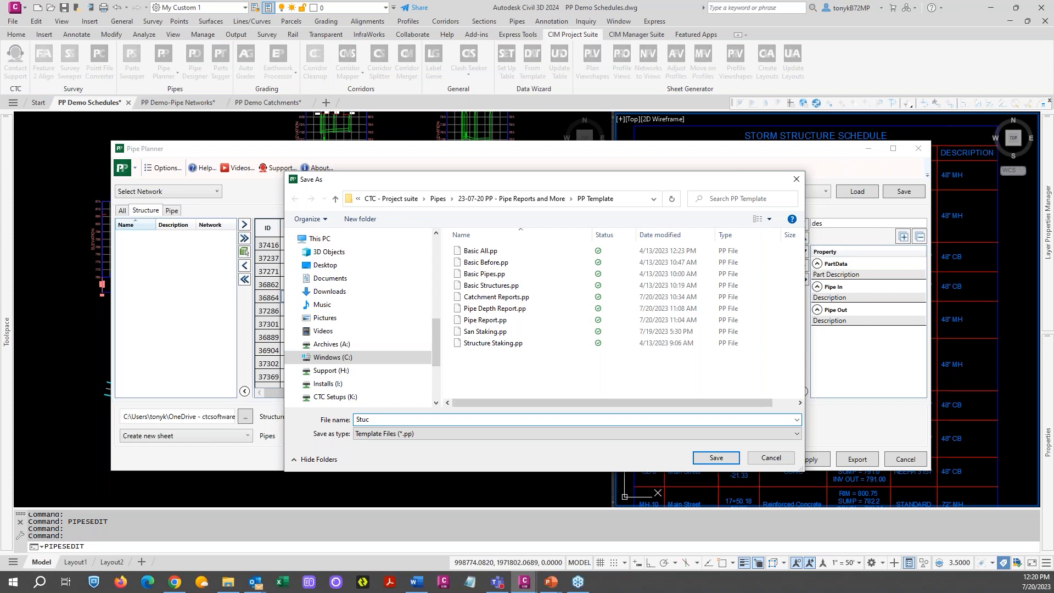
text(c)
key(BackSpace)
key(BackSpace)
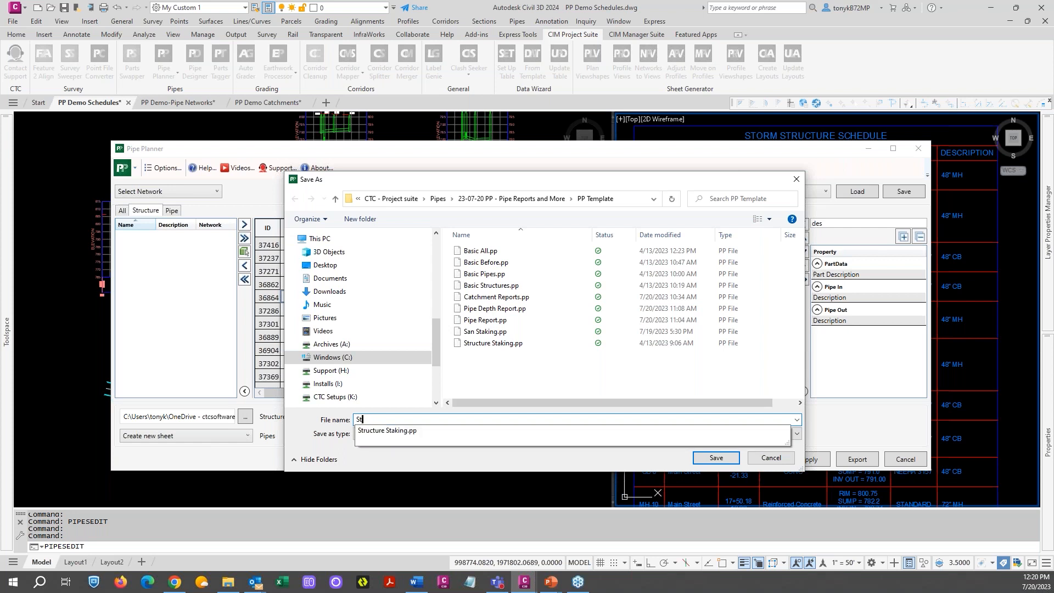
text(ruc Schedule)
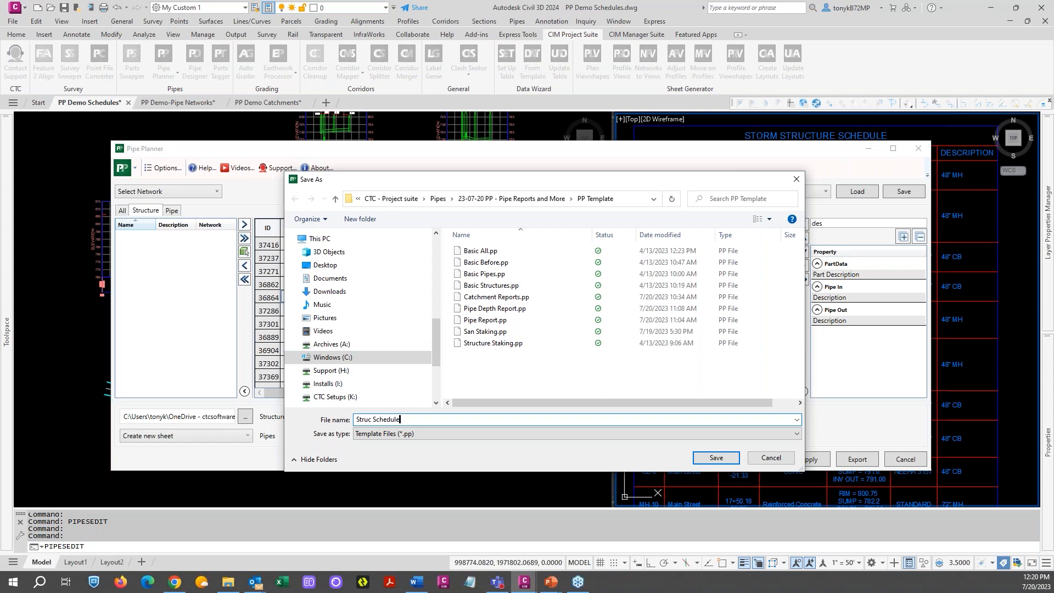
click(729, 458)
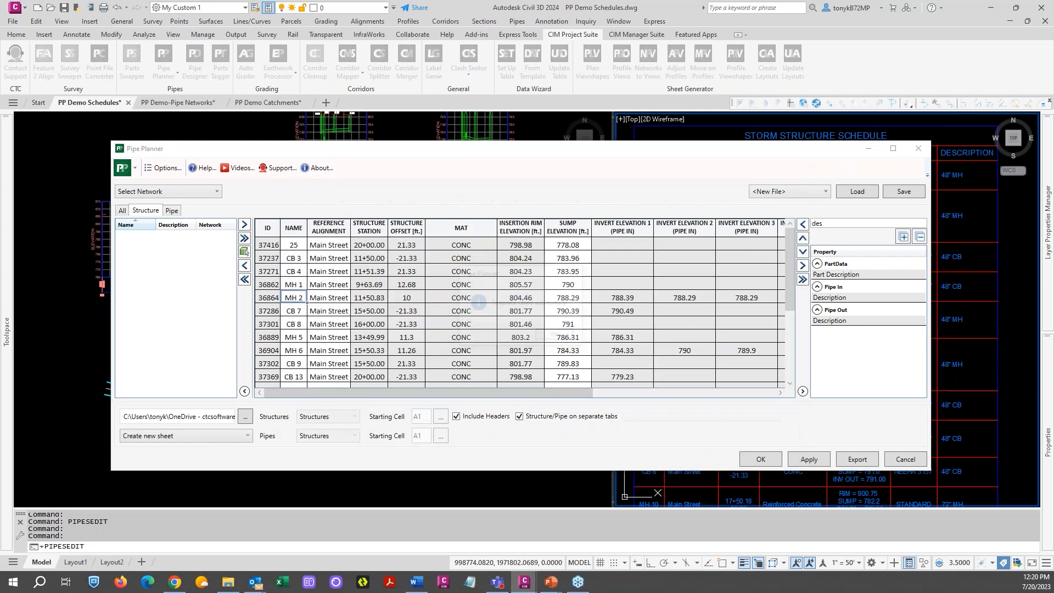
click(551, 336)
- Check the list of saved templates for the Struc Schedule entry
click(817, 191)
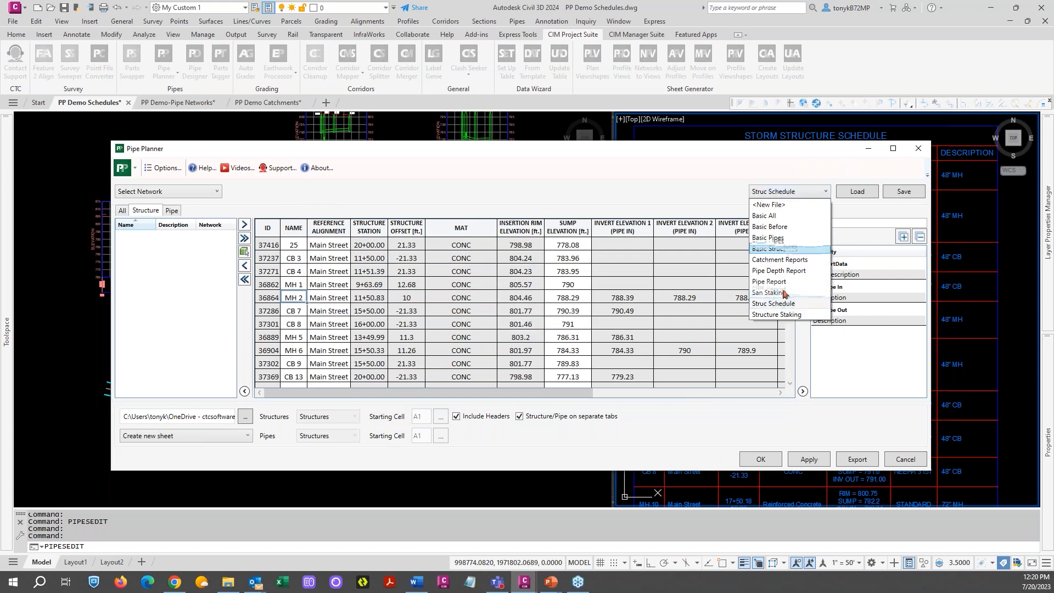
click(700, 192)
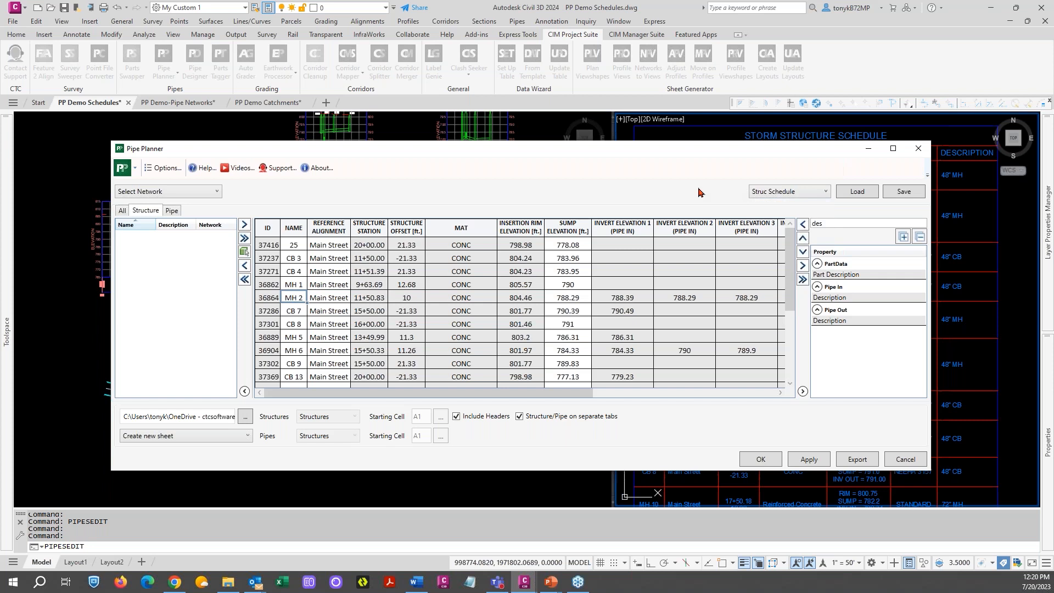
drag(709, 148, 706, 140)
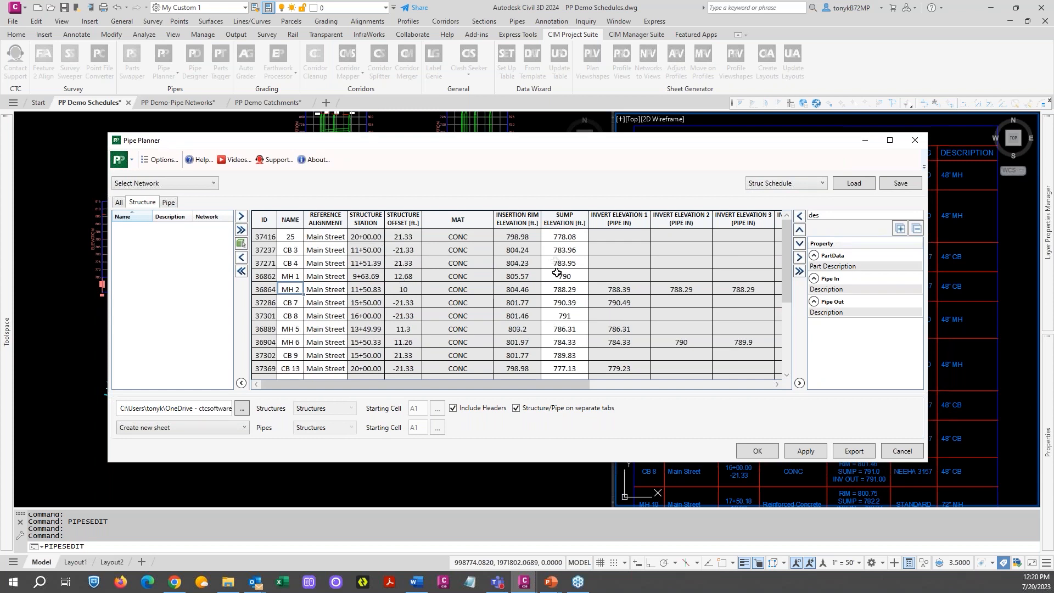
mouse_move(710, 148)
mouse_down()
mouse_move(724, 247)
mouse_move(762, 153)
mouse_up()
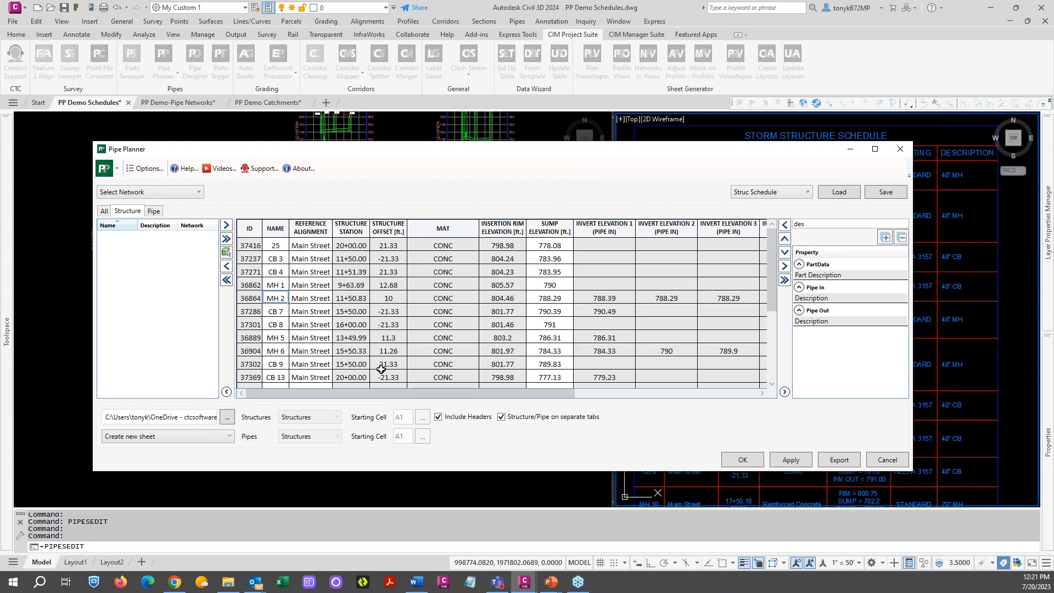
click(226, 419)
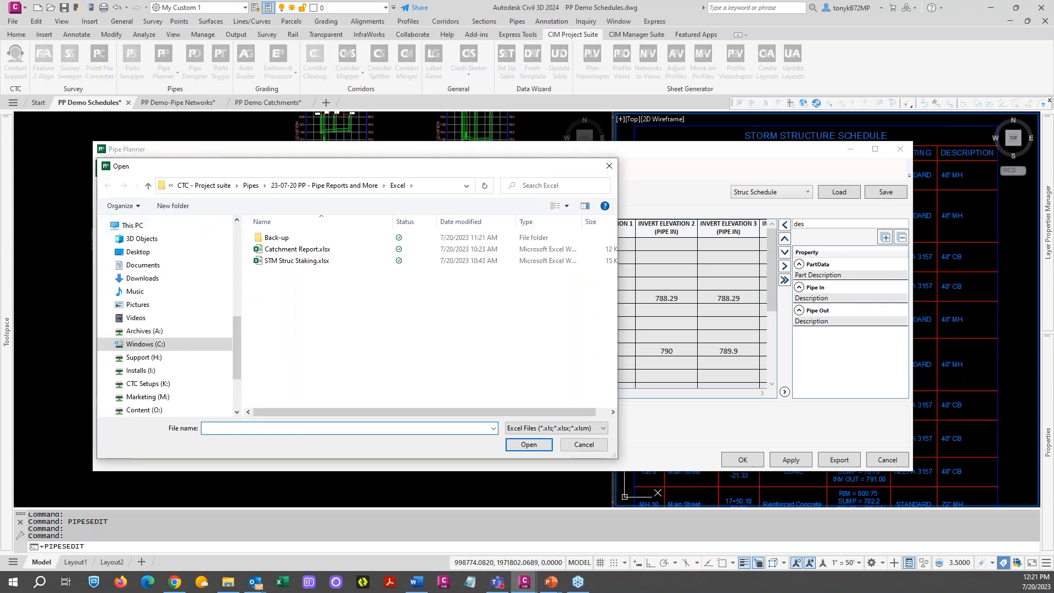
click(583, 445)
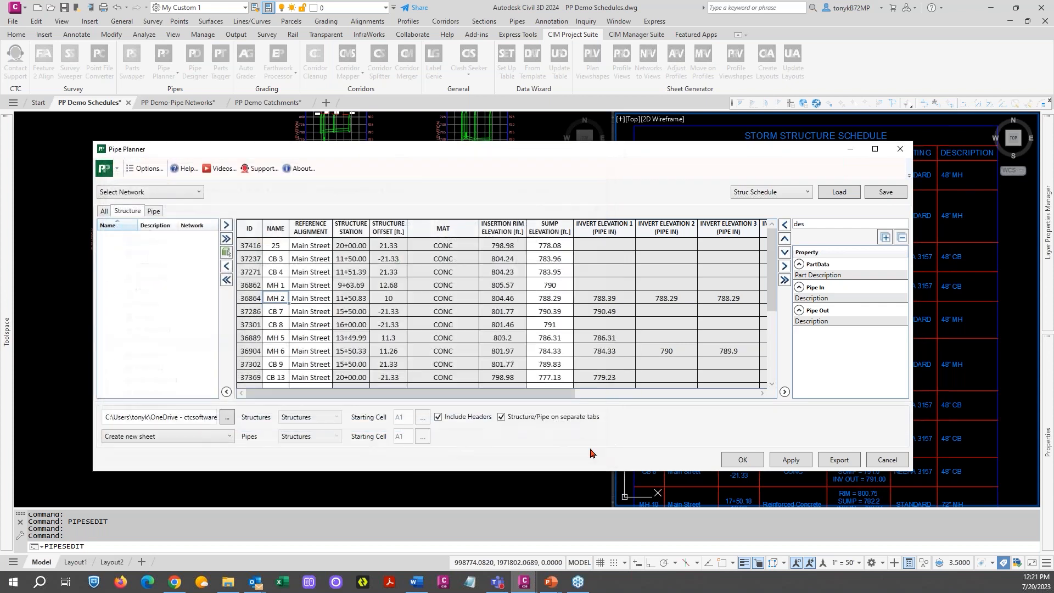
click(225, 418)
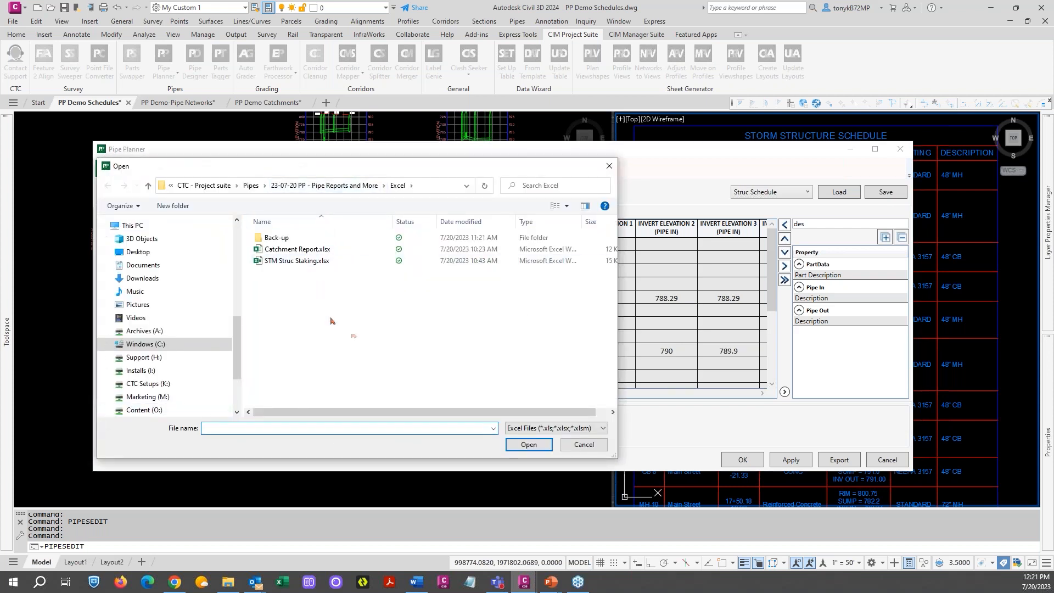
click(584, 444)
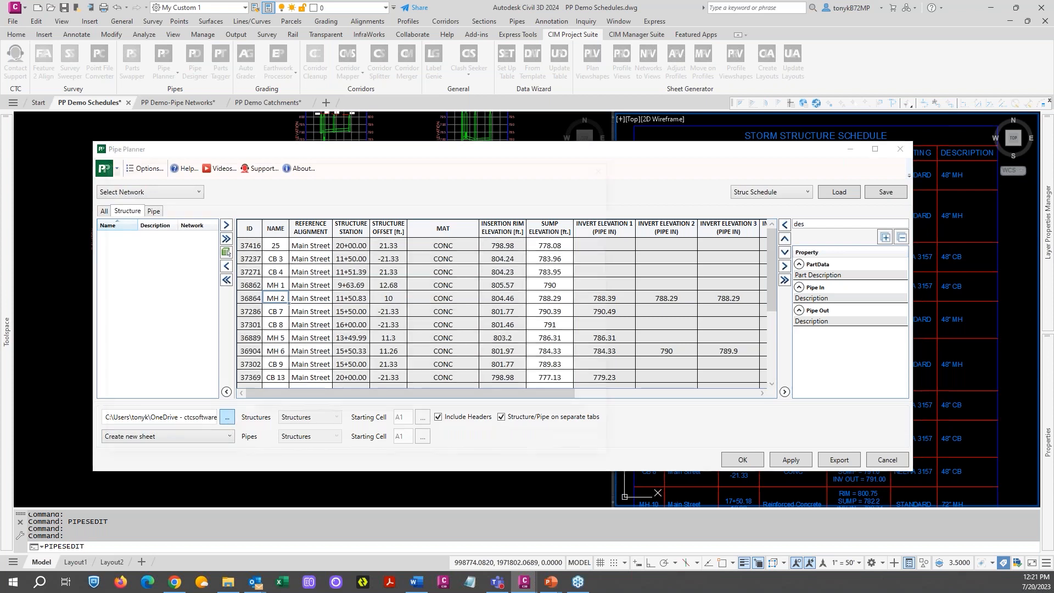
- Browse for the export workbook and create a new Microsoft Excel worksheet in the Excel folder
click(227, 419)
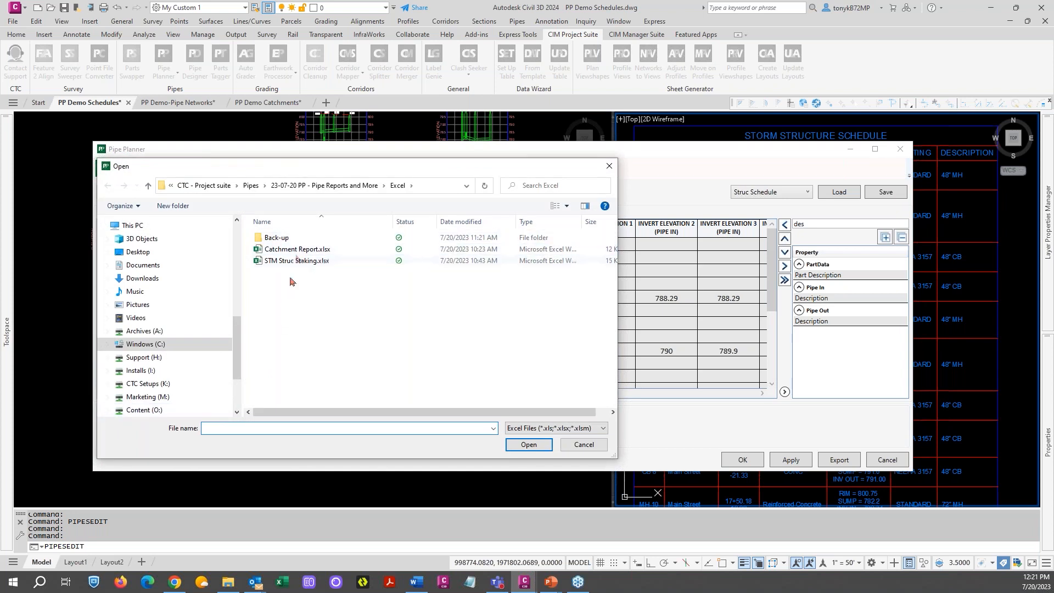
drag(307, 164, 538, 129)
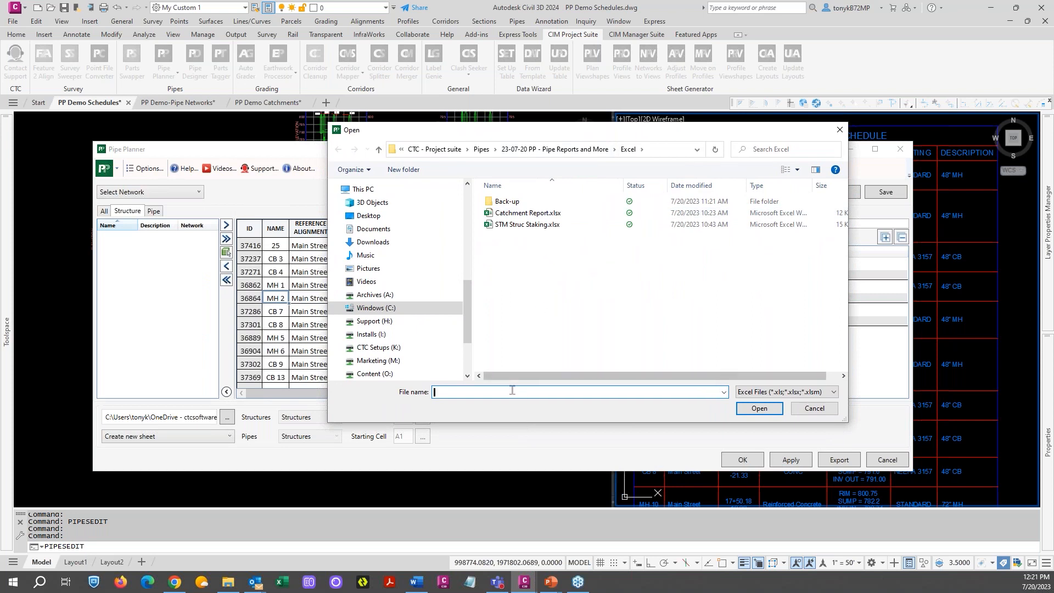
drag(564, 136, 559, 177)
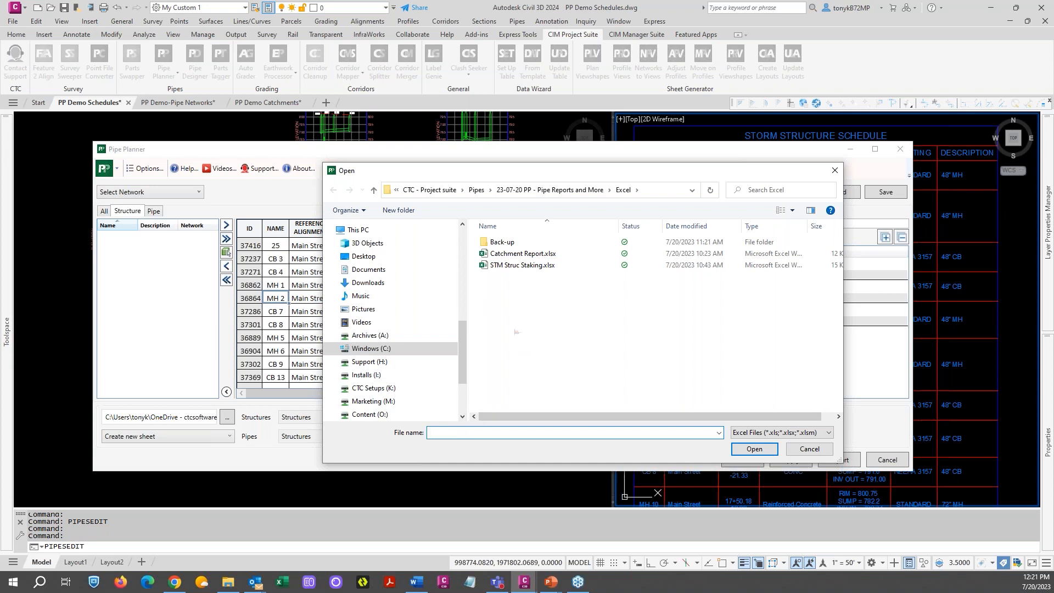
right_click(520, 324)
mouse_move(579, 512)
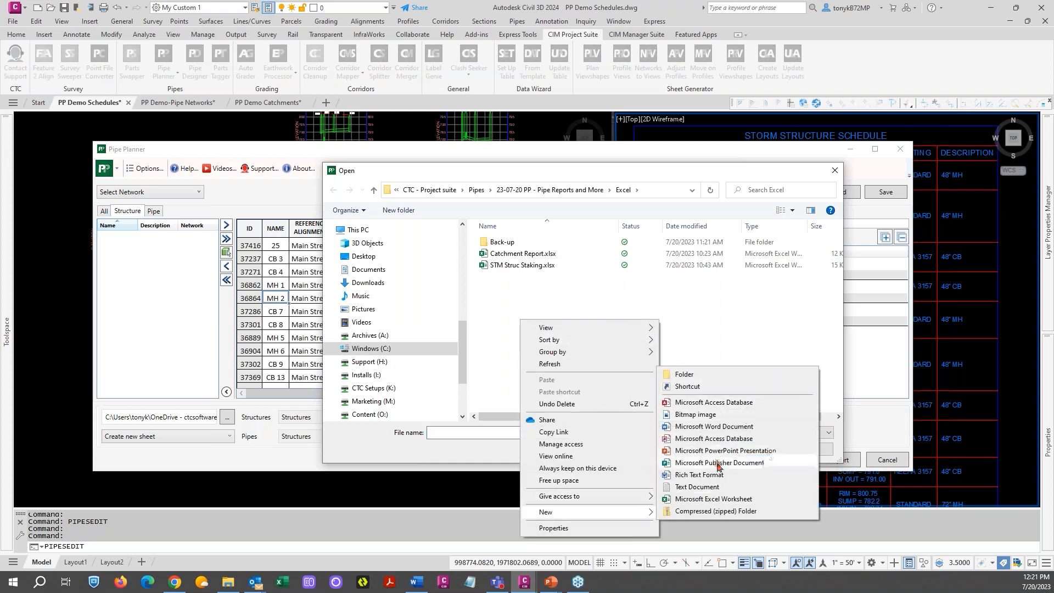
click(702, 499)
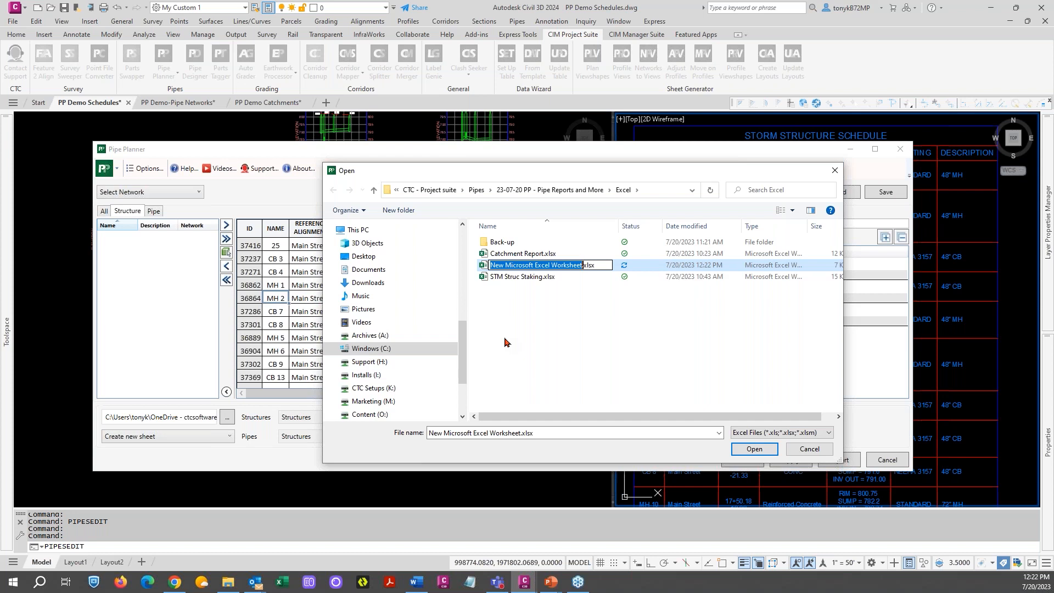
- Name the new worksheet Stornm Structure Schedule and set it as the export file
text(Struc)
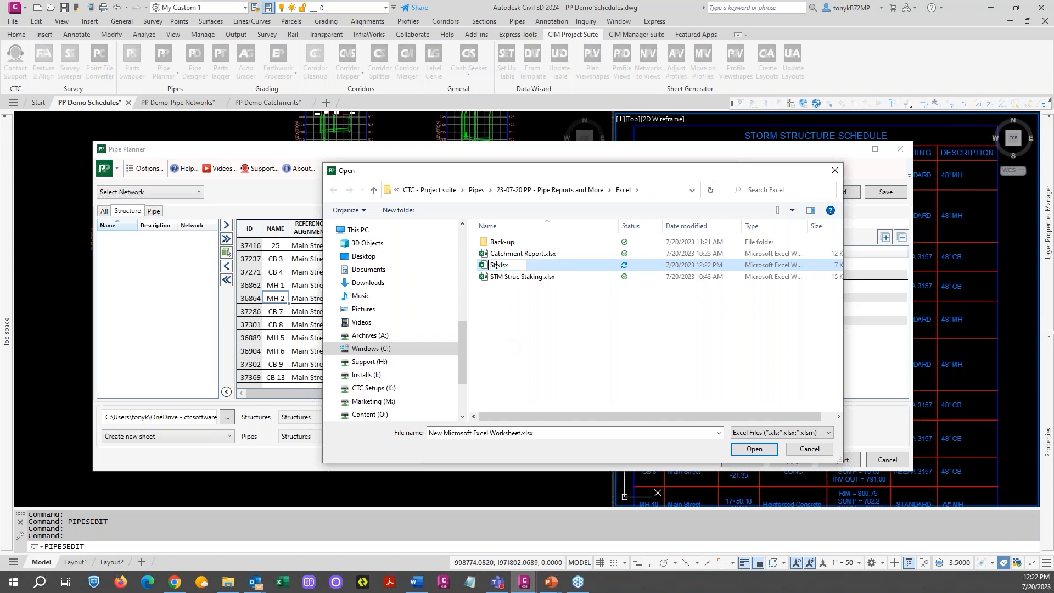
text(ure)
key(BackSpace)
key(BackSpace)
key(BackSpace)
key(BackSpace)
key(BackSpace)
key(BackSpace)
text(ornm Structure Sc)
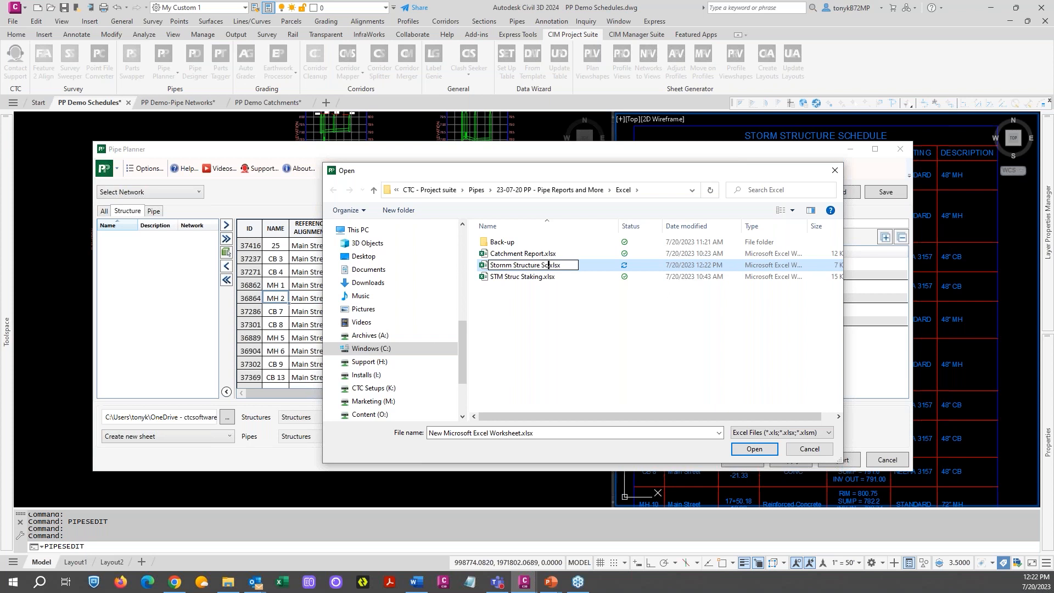
text(hedule)
key(Return)
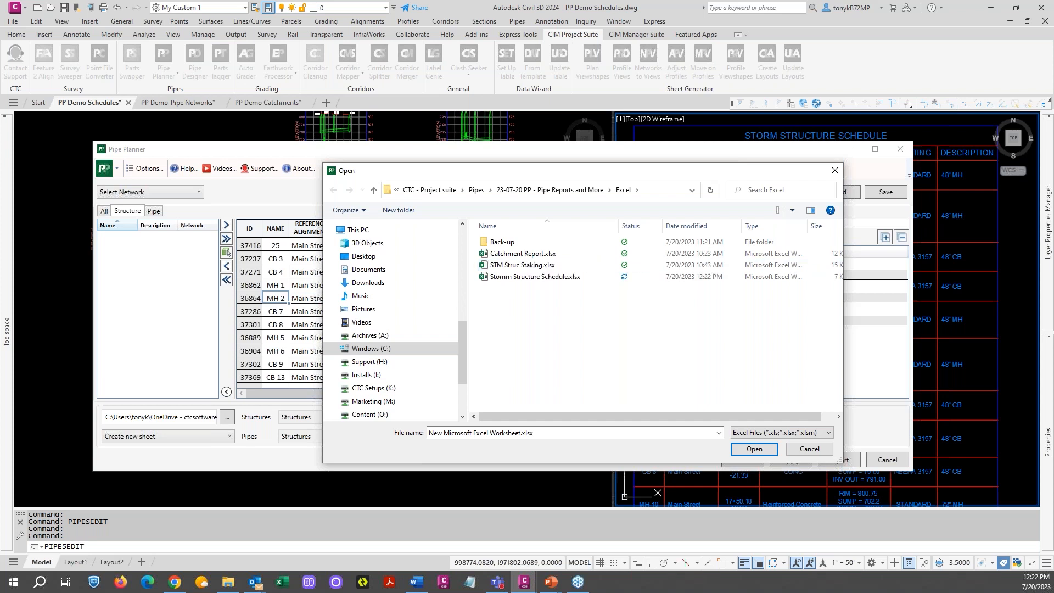
click(512, 279)
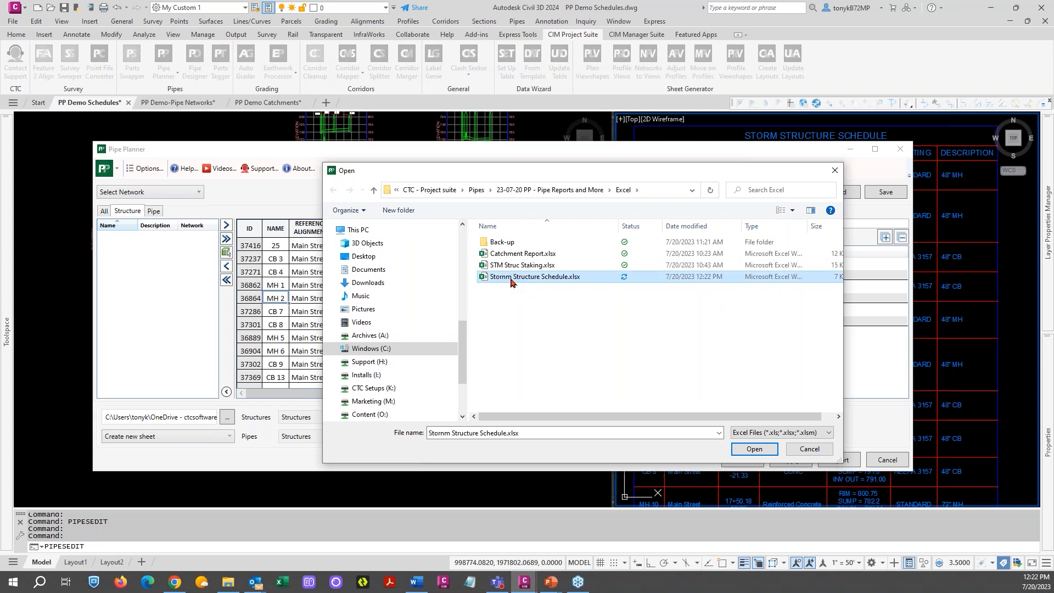
double_click(510, 277)
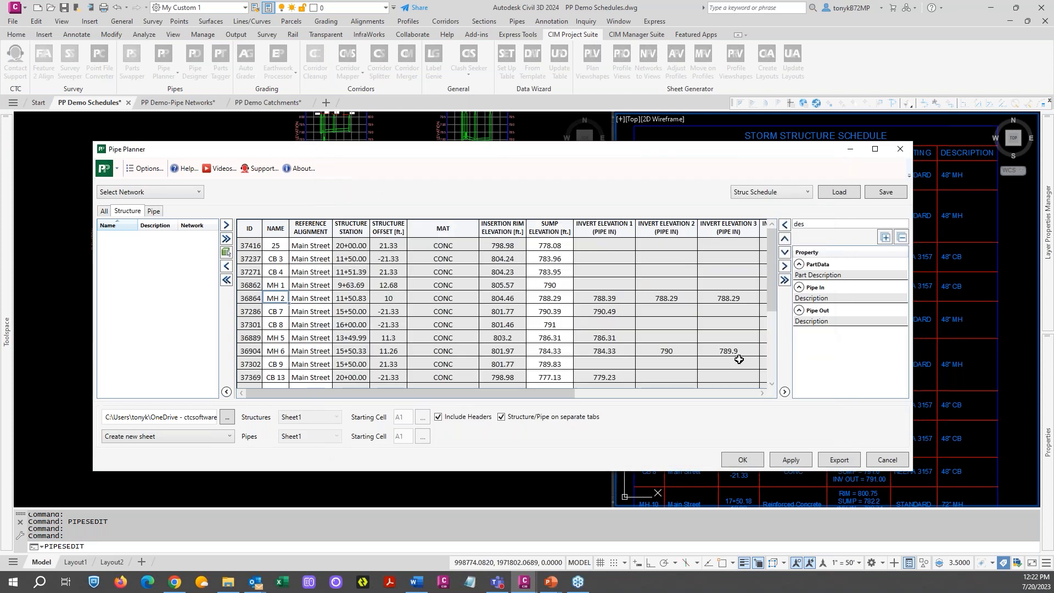
- Browse for the export workbook again and correct the worksheet's file name to Storm Structure Schedule.xlsx
click(227, 417)
click(503, 278)
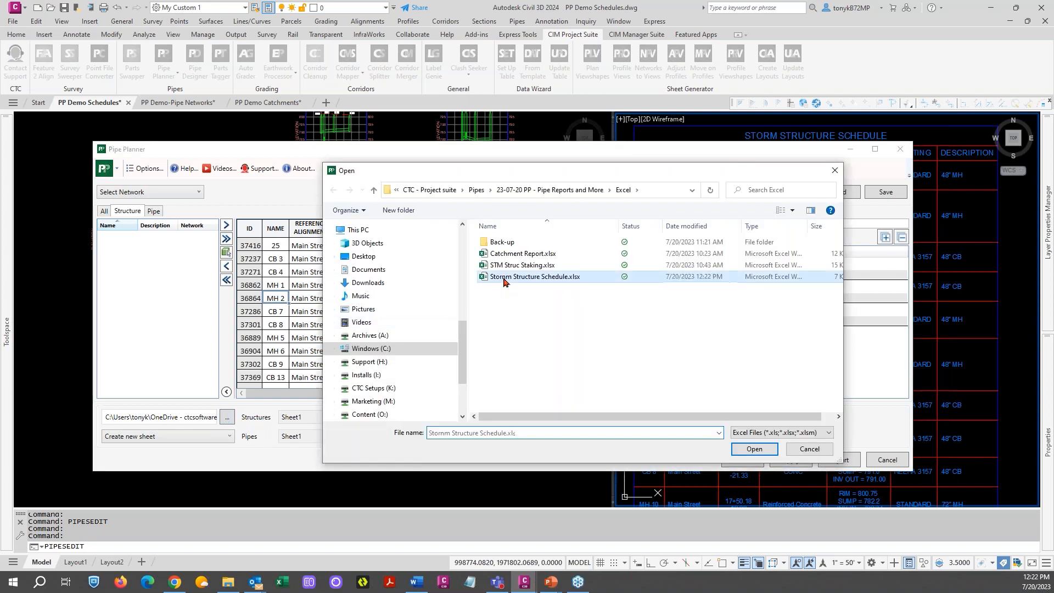
click(506, 278)
key(BackSpace)
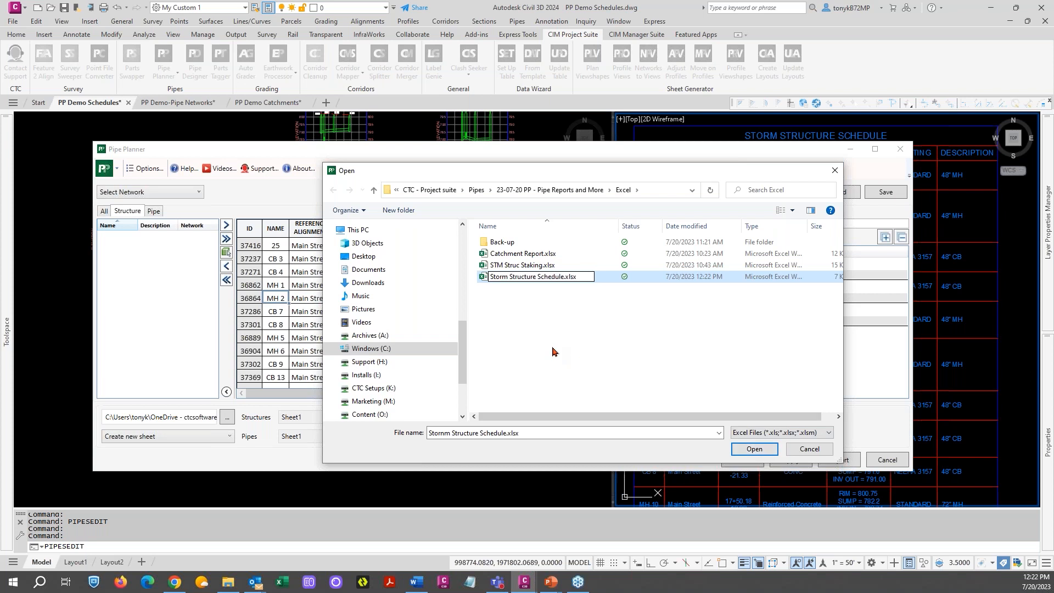
click(753, 446)
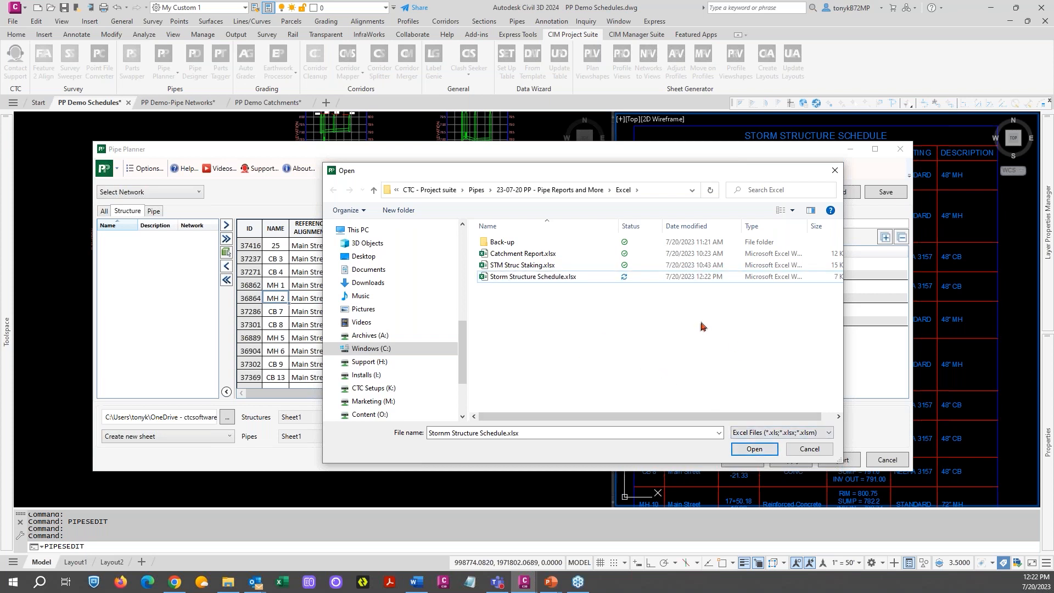
- Dismiss the misspelled file name and choose Storm Structure Schedule.xlsx in the Excel folder as the export workbook
click(754, 448)
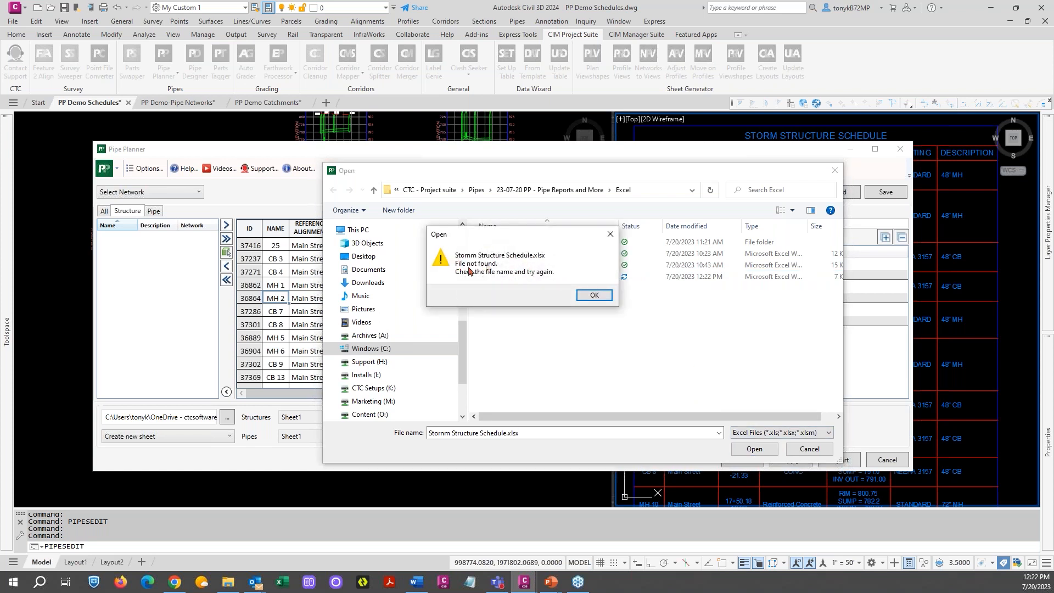
click(585, 295)
click(543, 278)
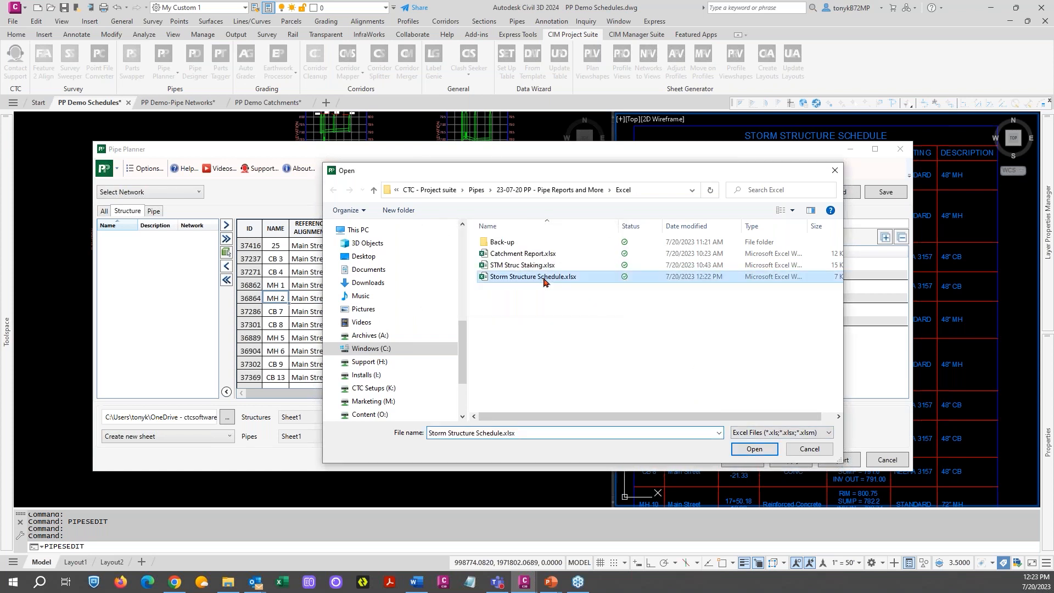
click(751, 451)
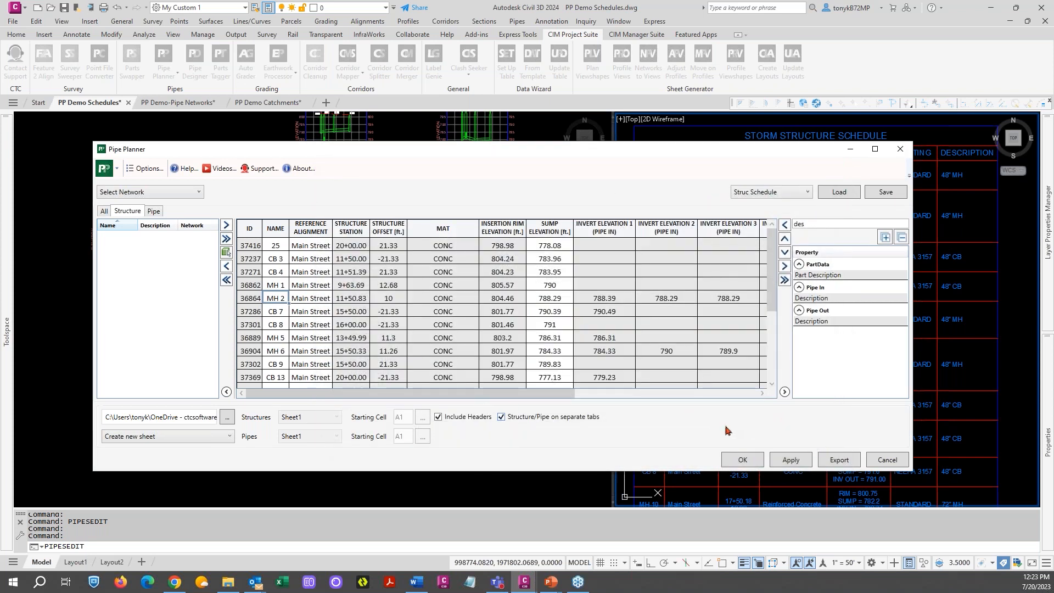
- Try the Write to existing sheet option with its Structures and Pipes sheet choices, and switch back to Create new sheet
click(230, 436)
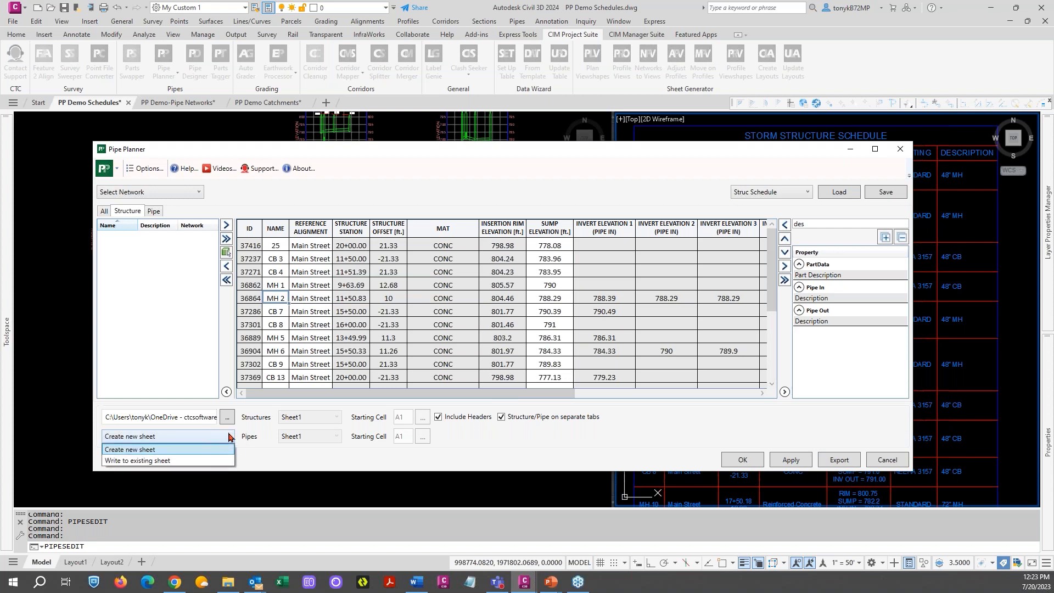
click(168, 461)
click(334, 417)
click(332, 418)
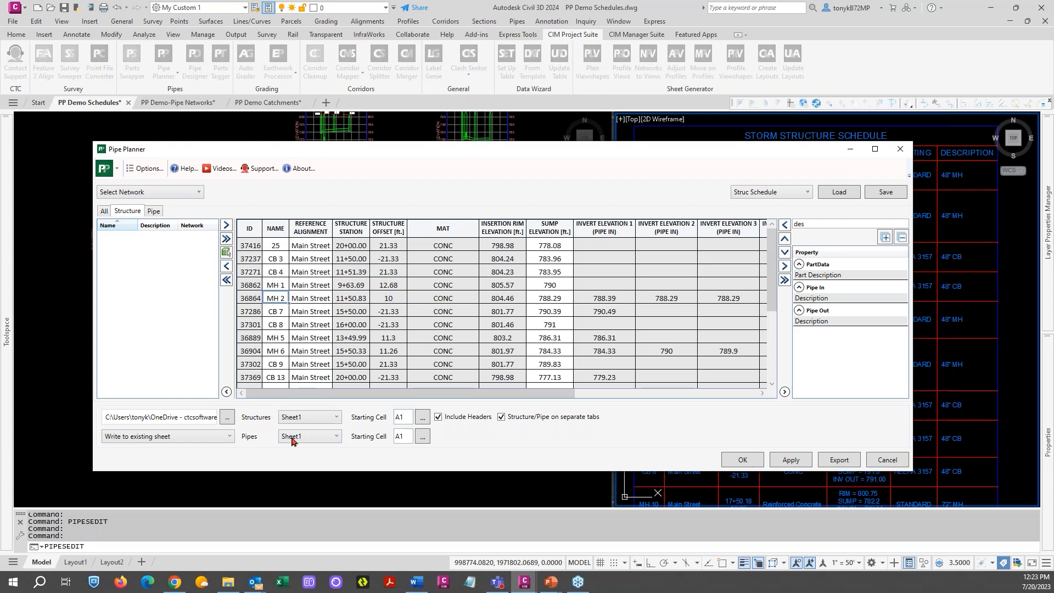
click(315, 437)
click(317, 436)
click(223, 437)
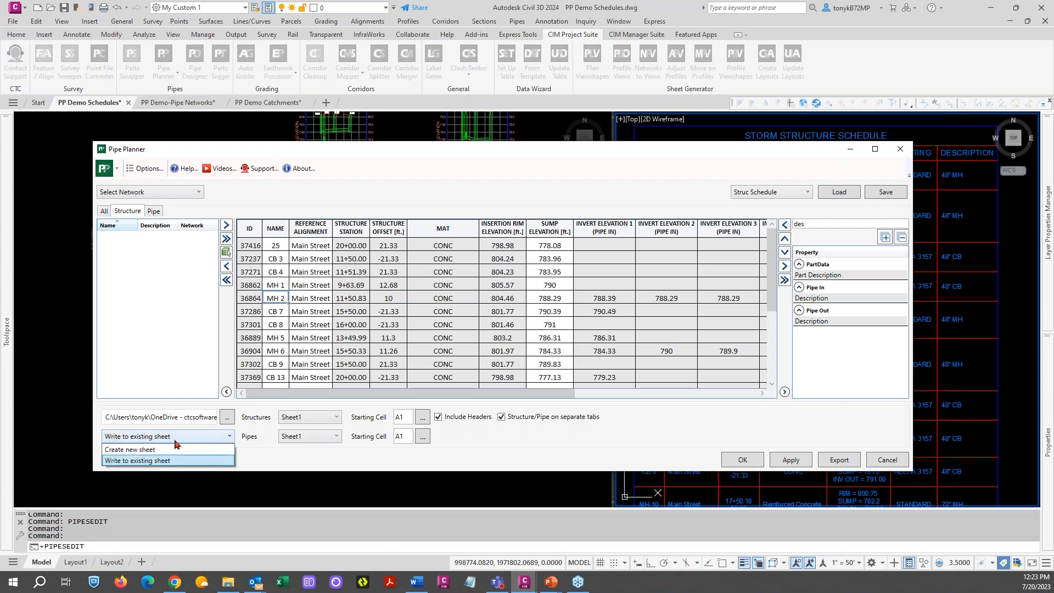
click(164, 449)
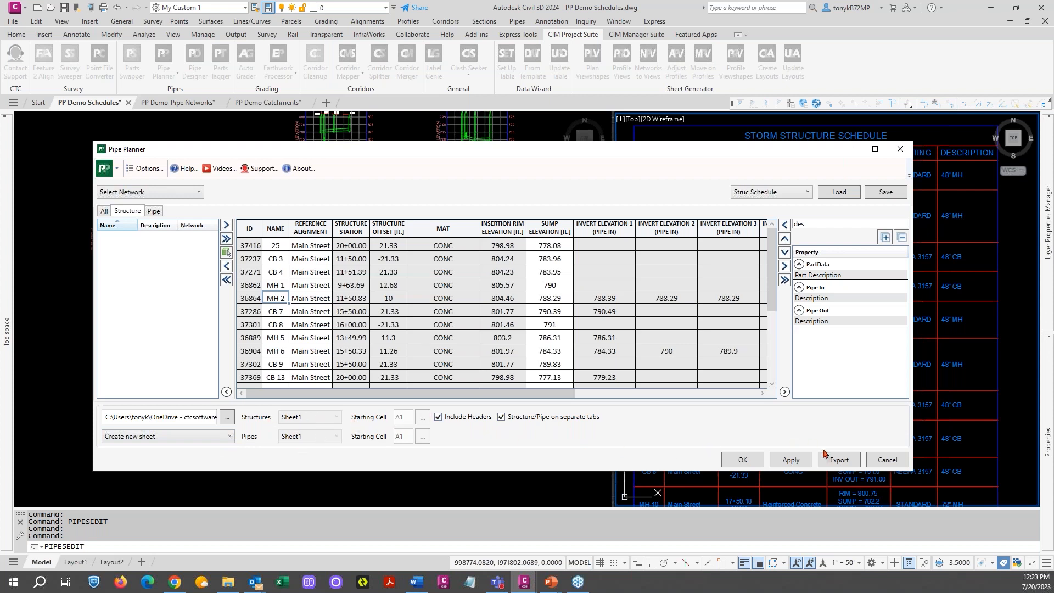
- Export the structure table to the Excel workbook, accepting the update of the existing spreadsheet file
click(834, 461)
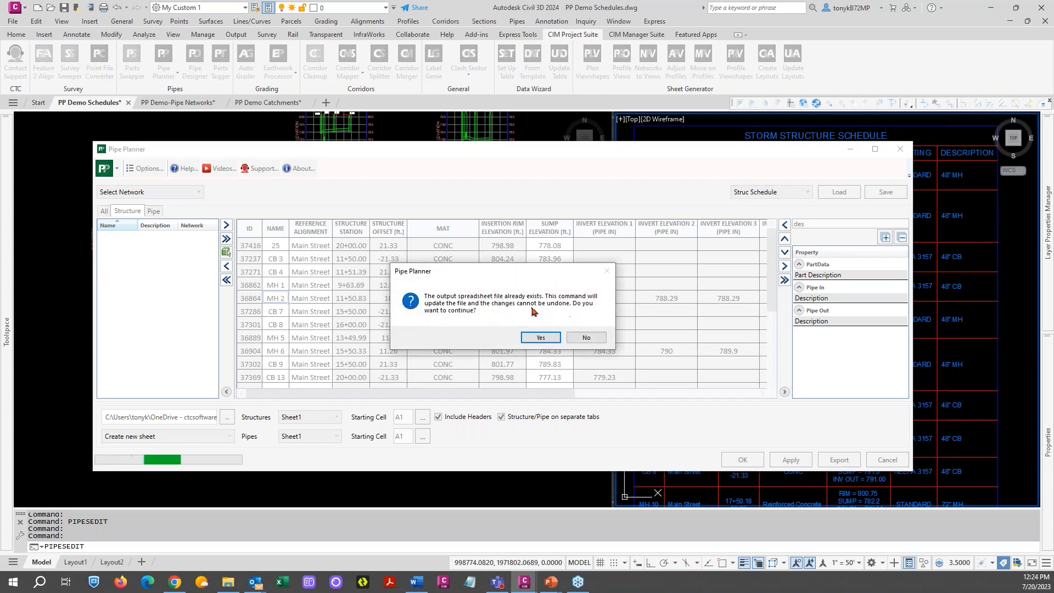
click(535, 337)
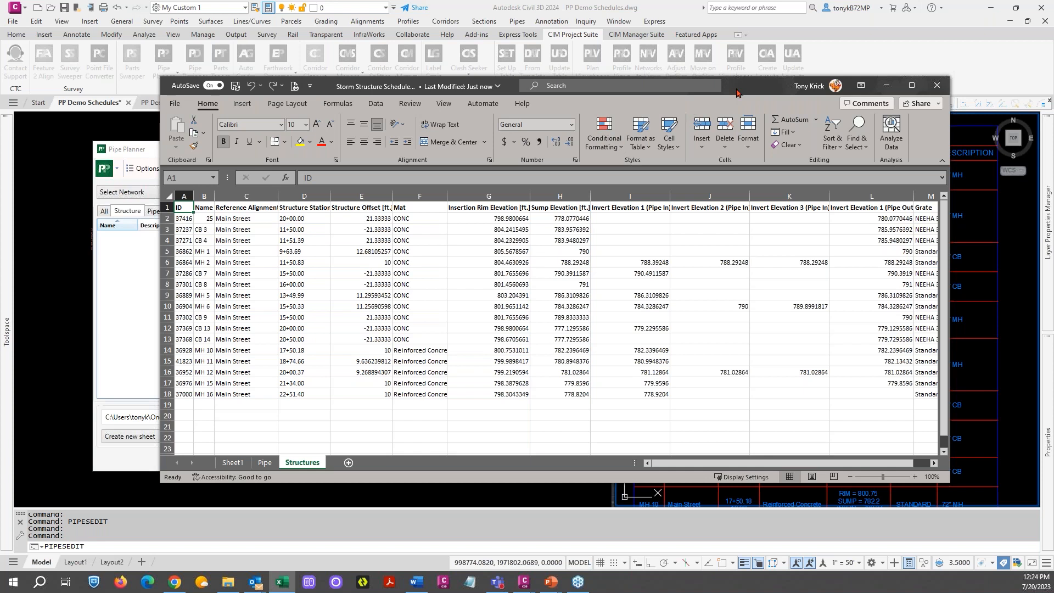
drag(729, 83, 698, 81)
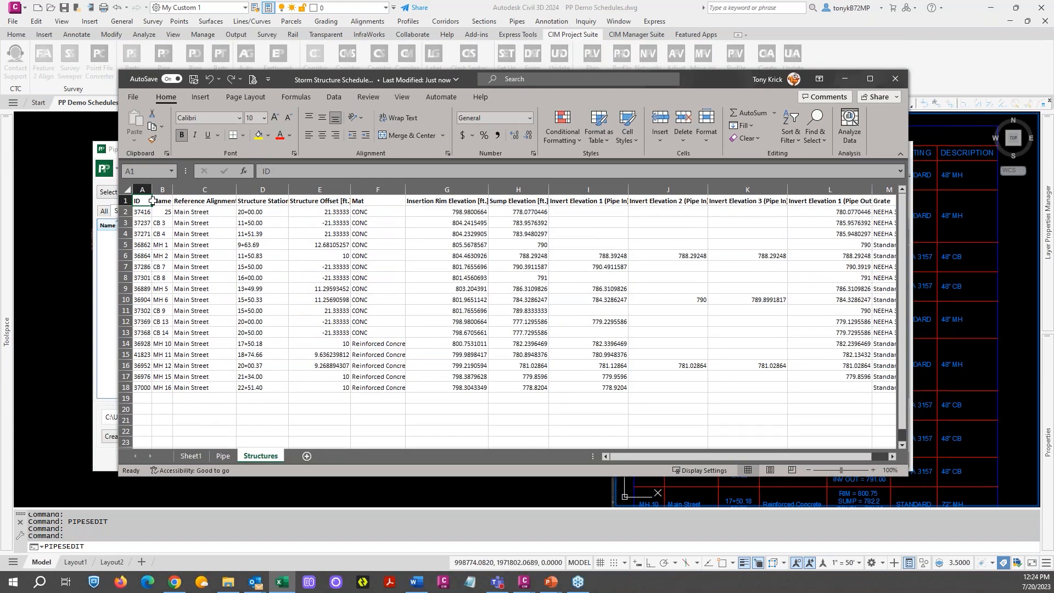
- Wrap the text of the Insertion Rim Elevation [ft.] header in G1 and narrow column G
click(272, 198)
click(417, 200)
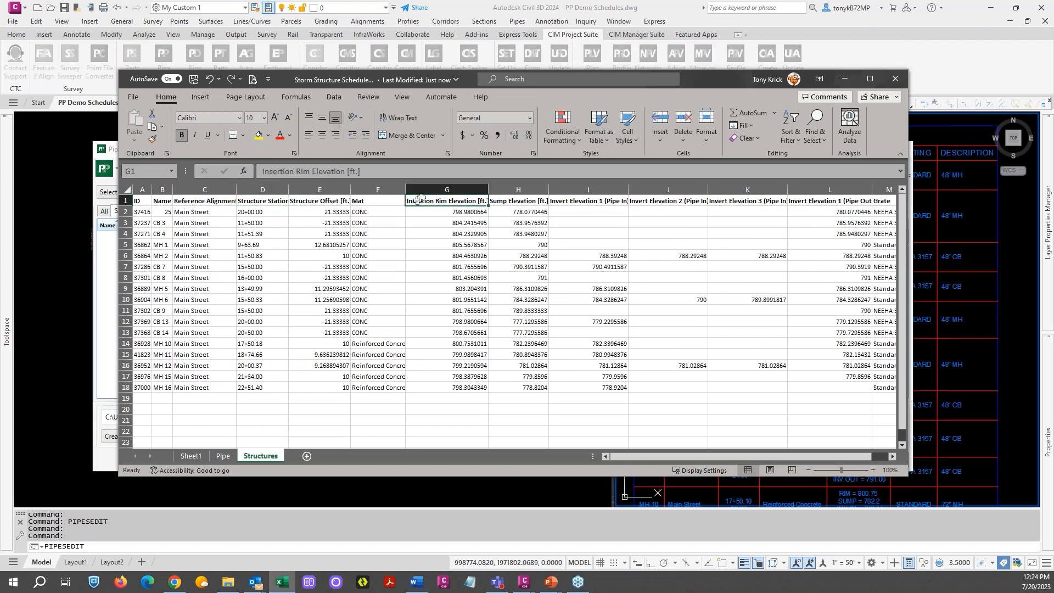
click(398, 117)
drag(487, 190, 451, 190)
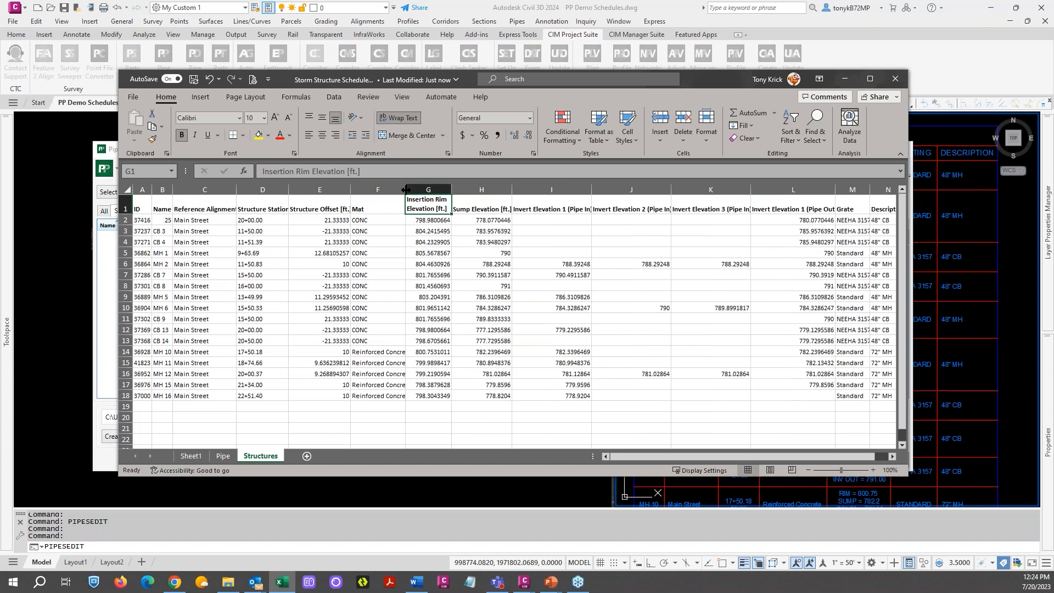
click(398, 117)
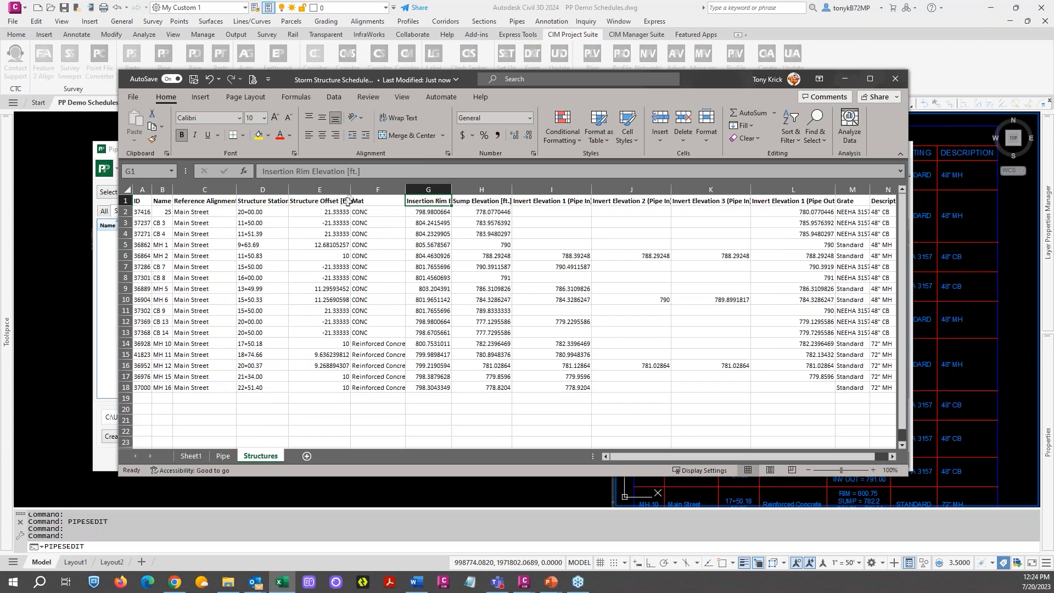
drag(350, 197, 354, 197)
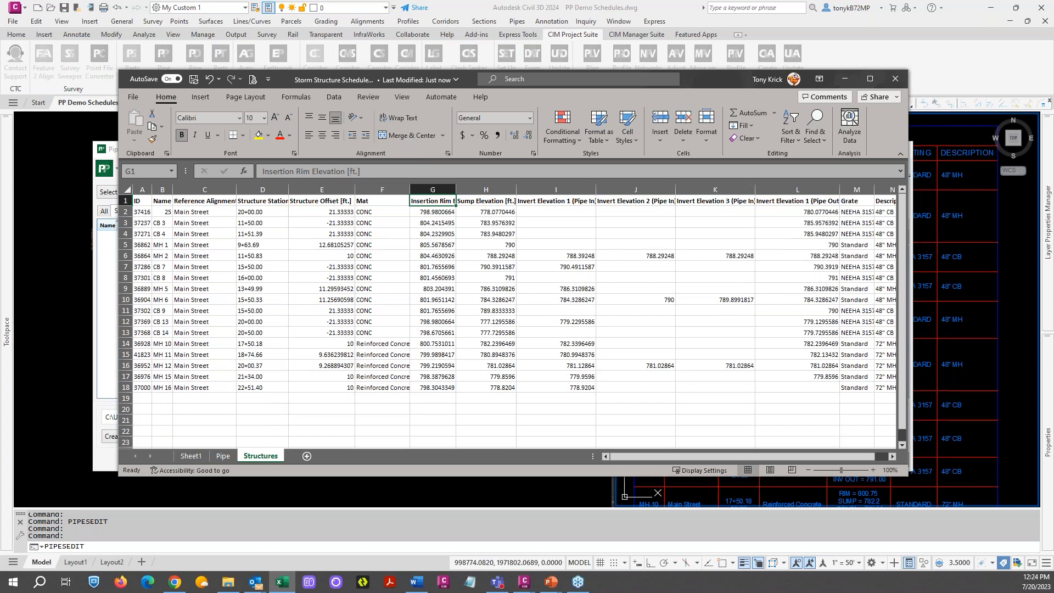
click(393, 121)
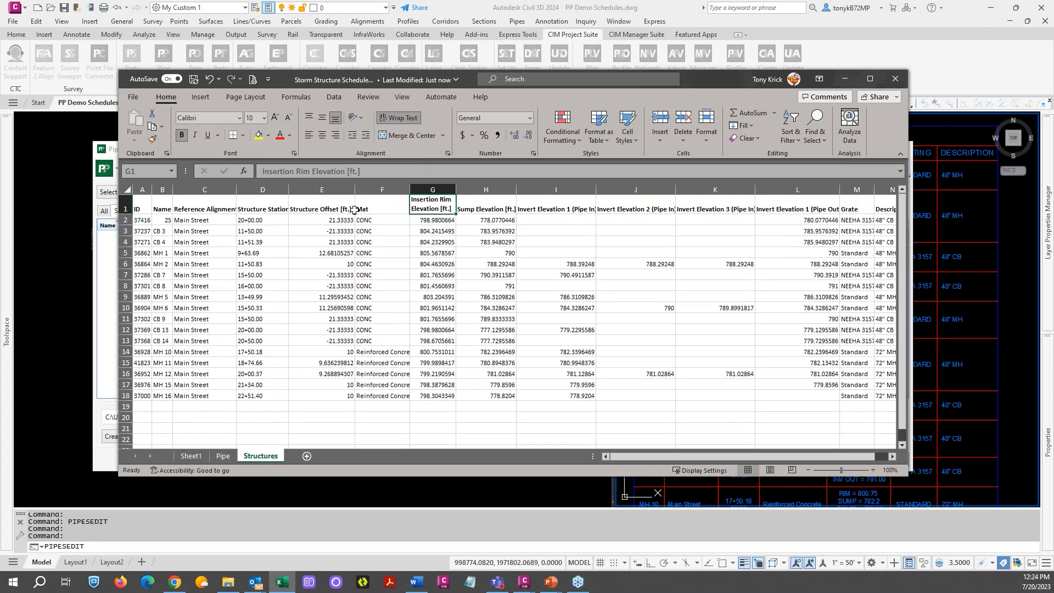
- Narrow column E and wrap the text of its Structure Offset [ft.] header
drag(354, 197, 325, 191)
click(318, 201)
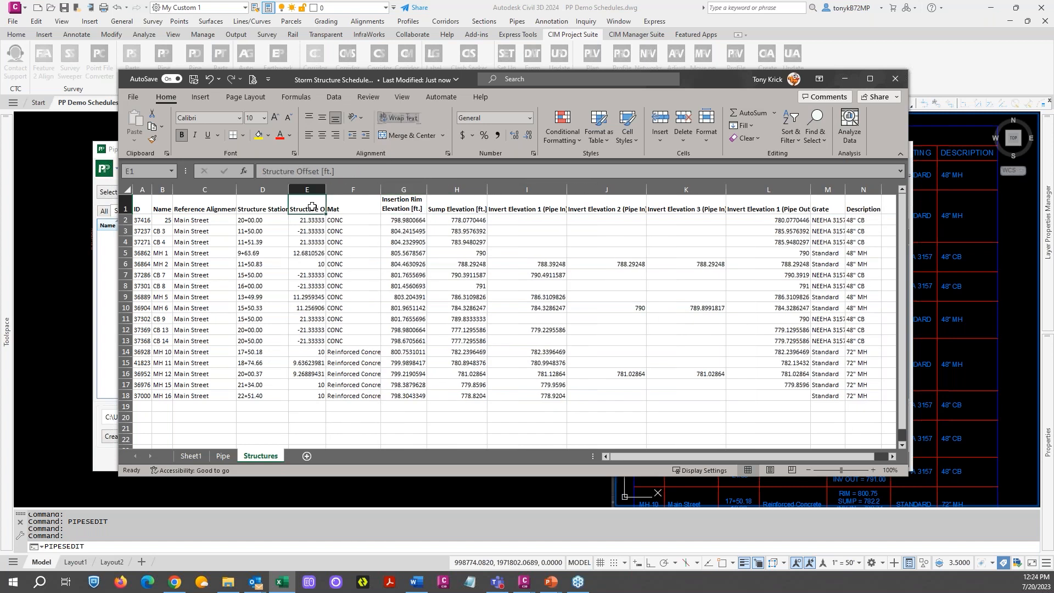
click(397, 117)
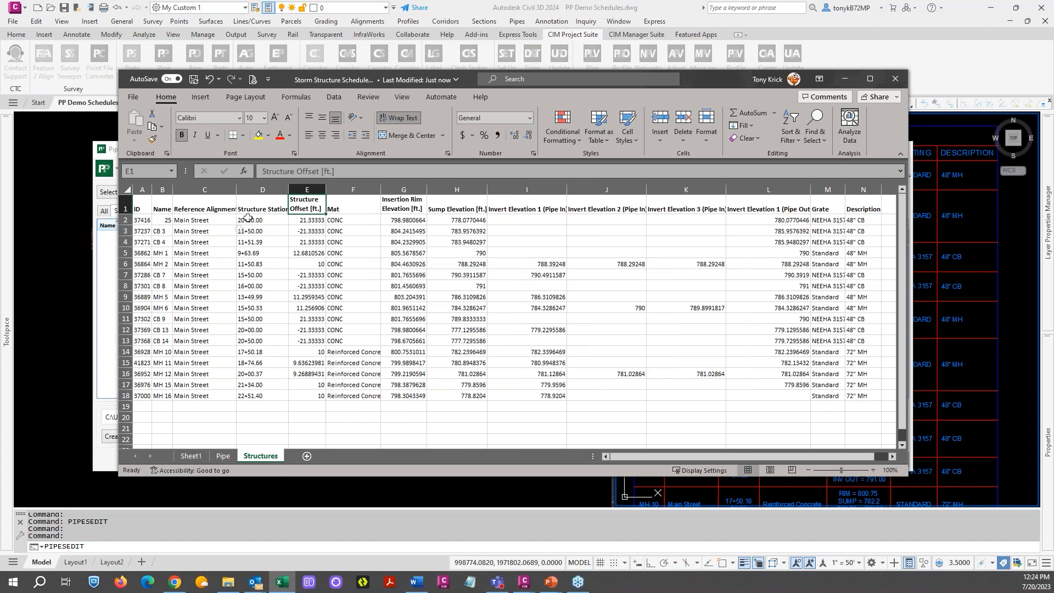
- Format the Structure Offset values in E2:E18 as Number with two decimal places
drag(685, 86, 754, 75)
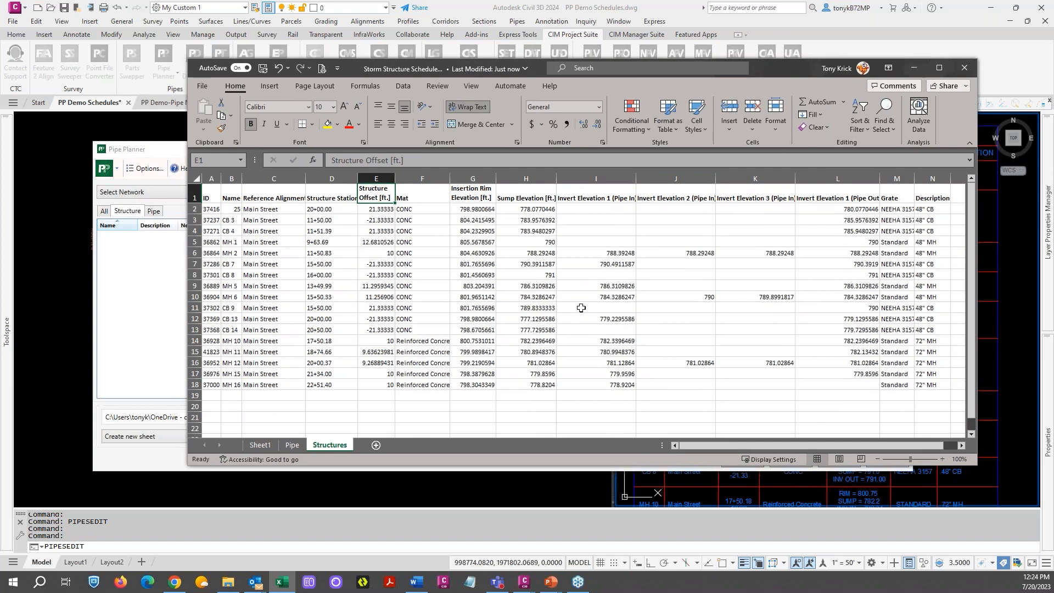
drag(377, 210, 379, 388)
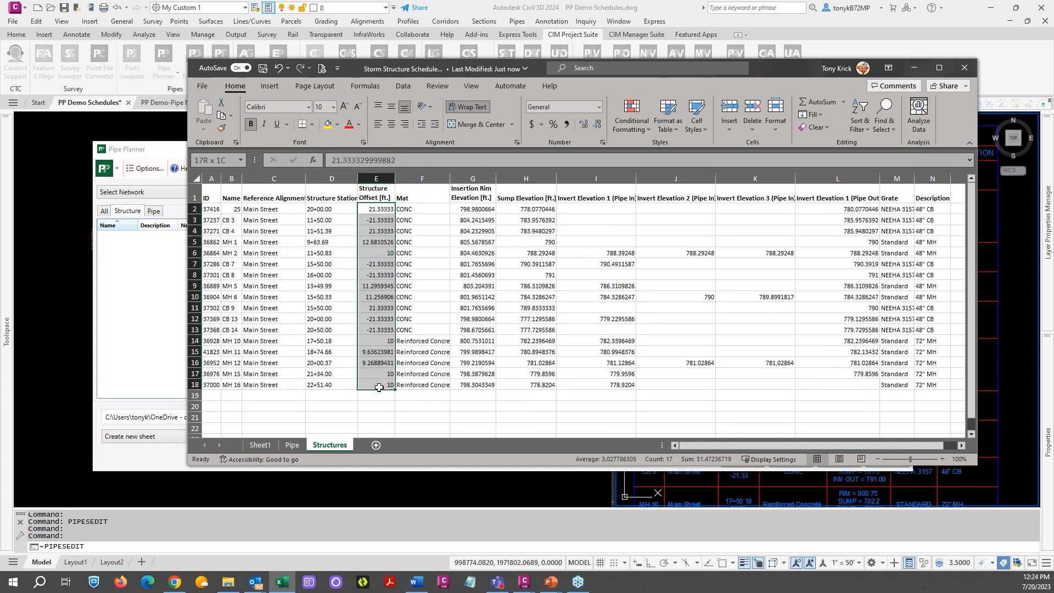
right_click(378, 386)
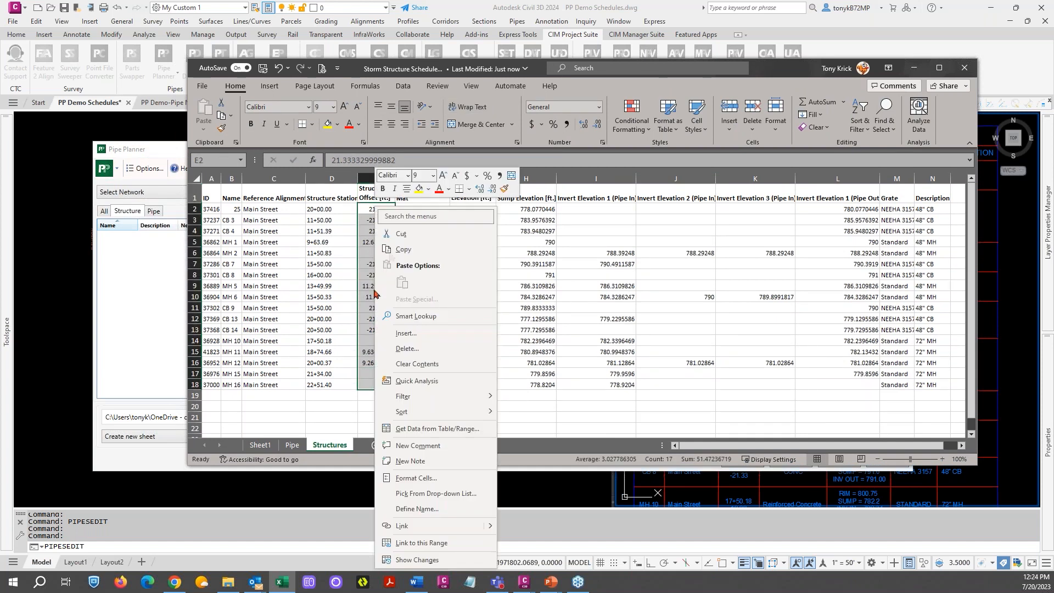
click(415, 478)
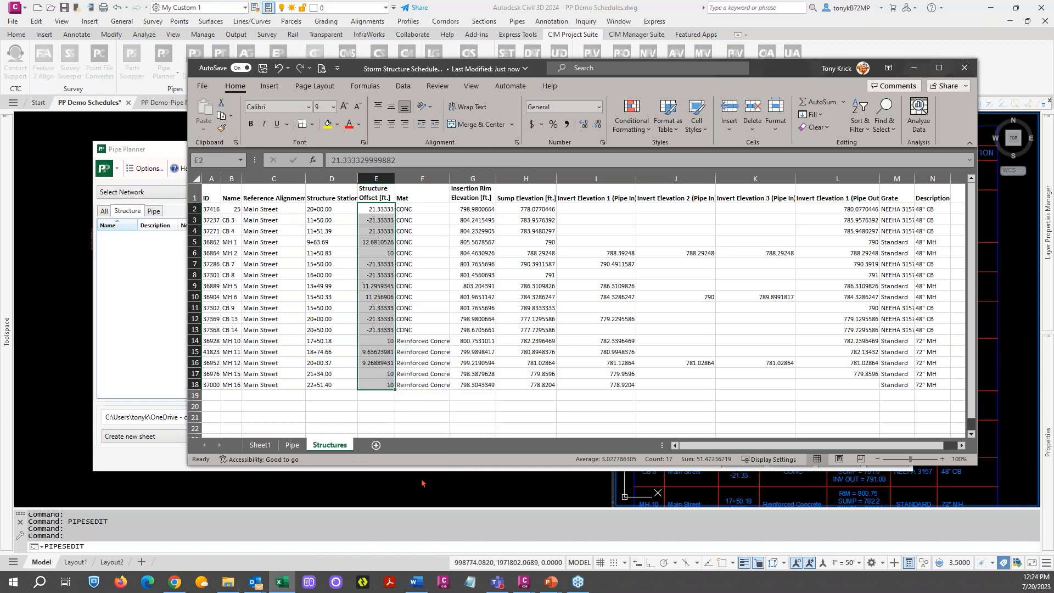
click(301, 367)
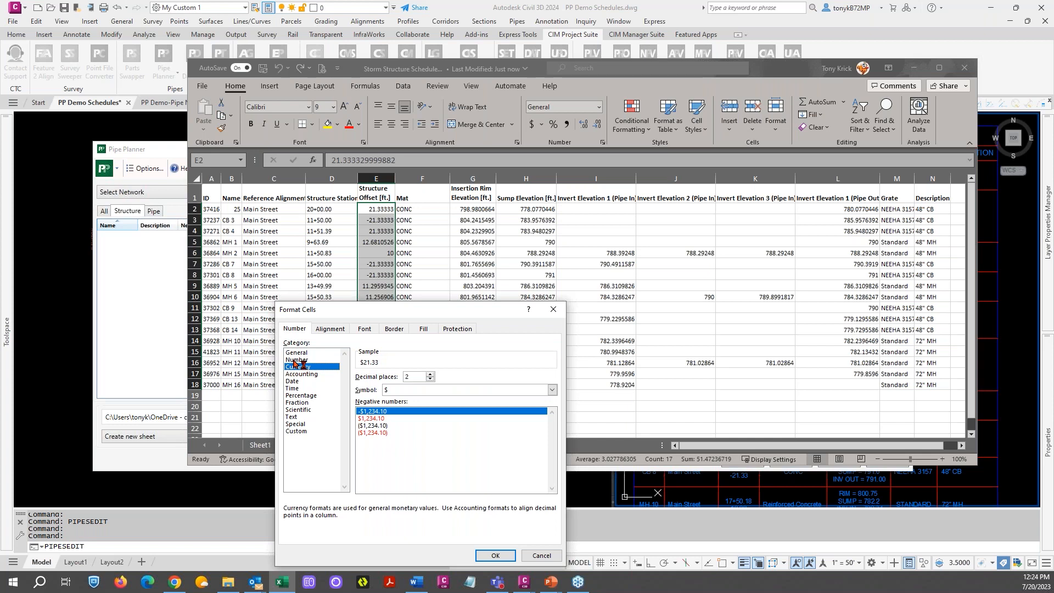
click(297, 359)
click(495, 556)
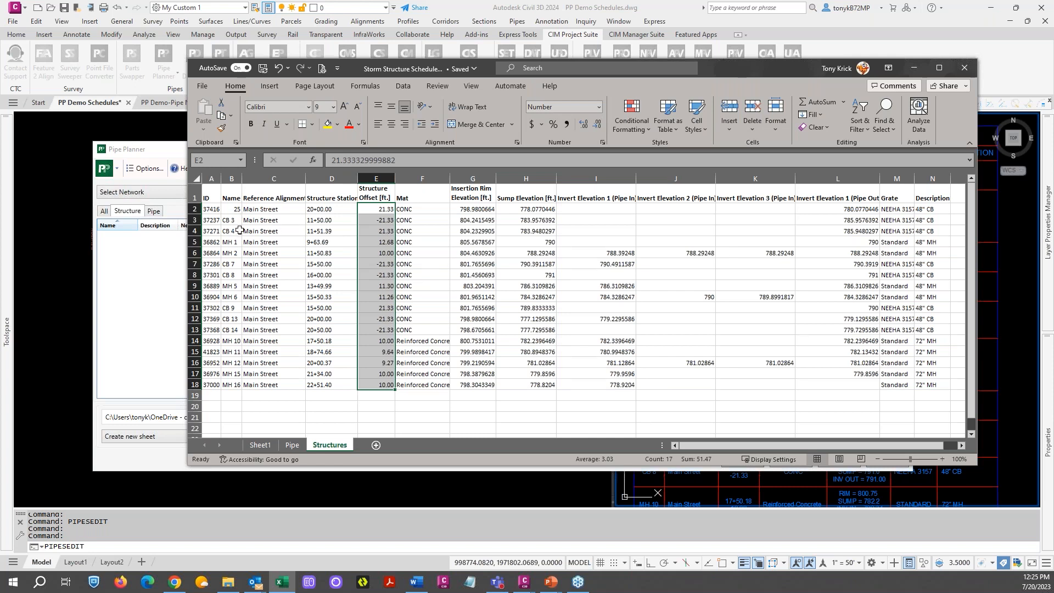
- Change the structure name in cell B2 to CB 17
click(234, 208)
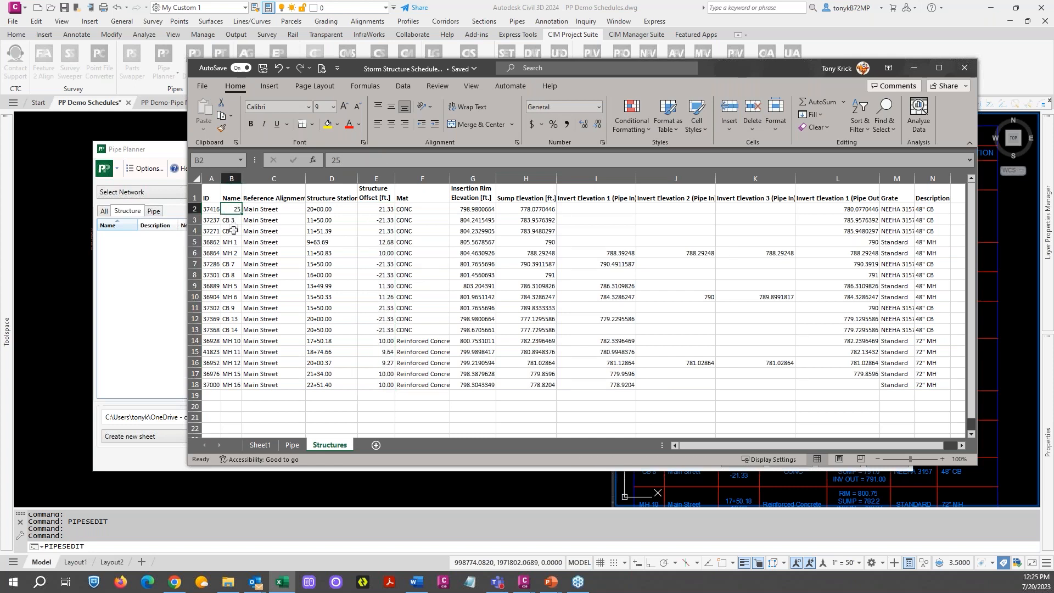
double_click(234, 209)
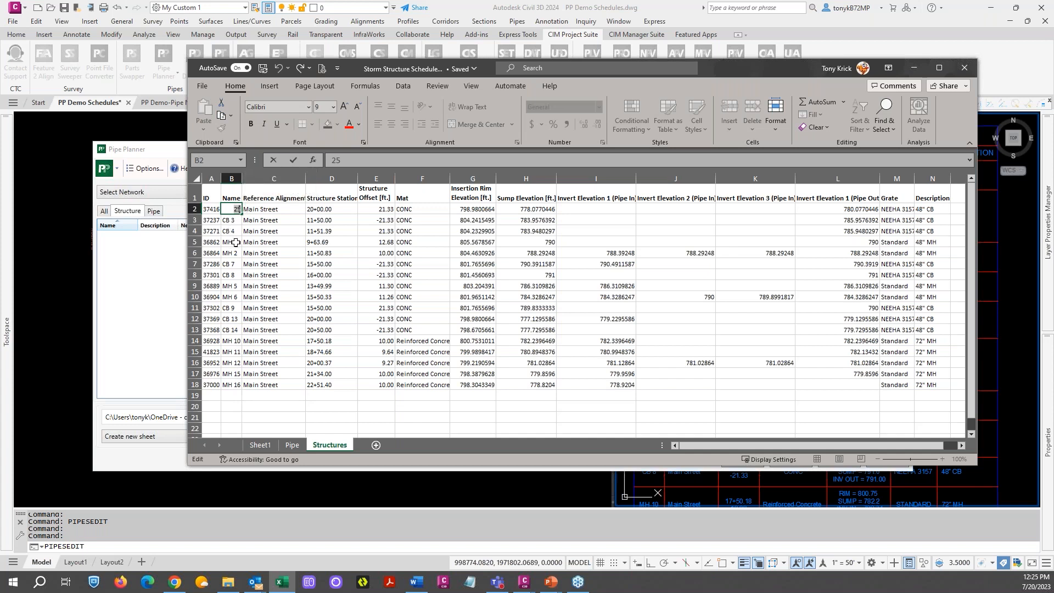
text(CB 17)
- Look over the rim elevation values in G2:G18 and close the schedule workbook
drag(476, 209, 482, 385)
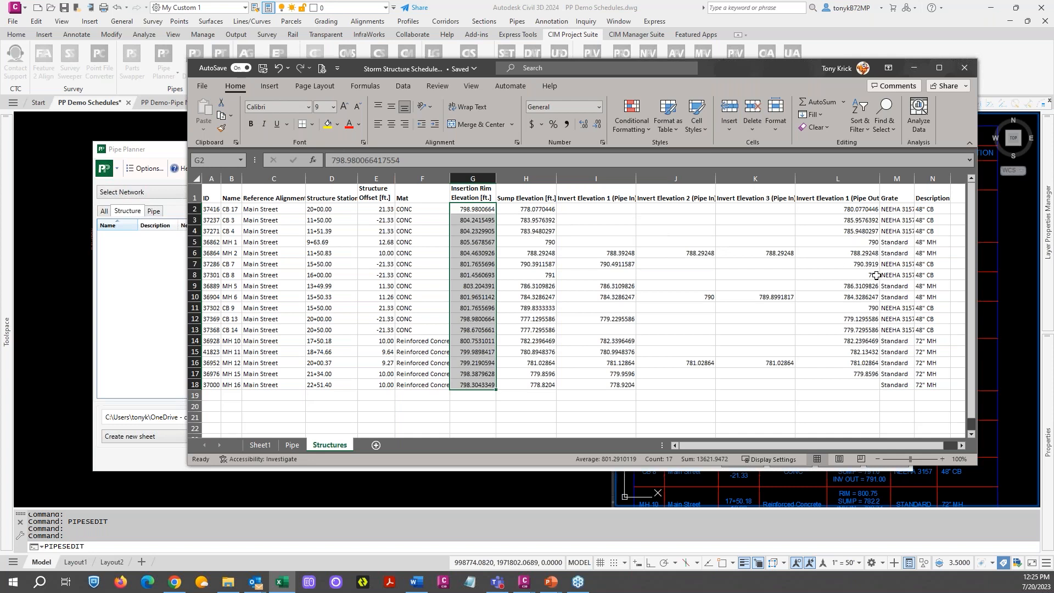
mouse_move(870, 445)
mouse_down()
mouse_move(884, 451)
mouse_move(858, 451)
mouse_up()
click(372, 406)
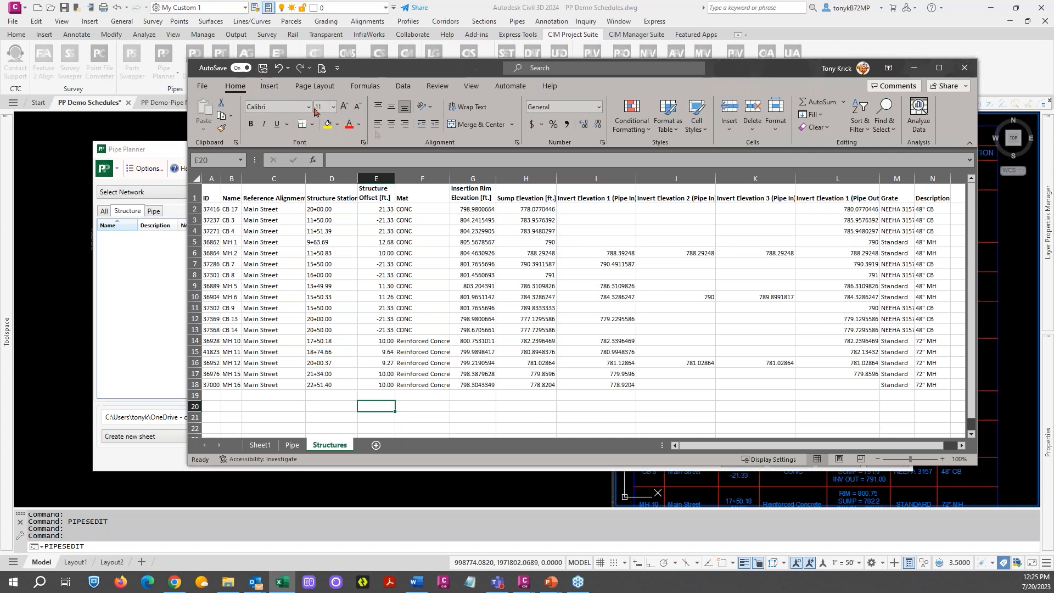
click(963, 68)
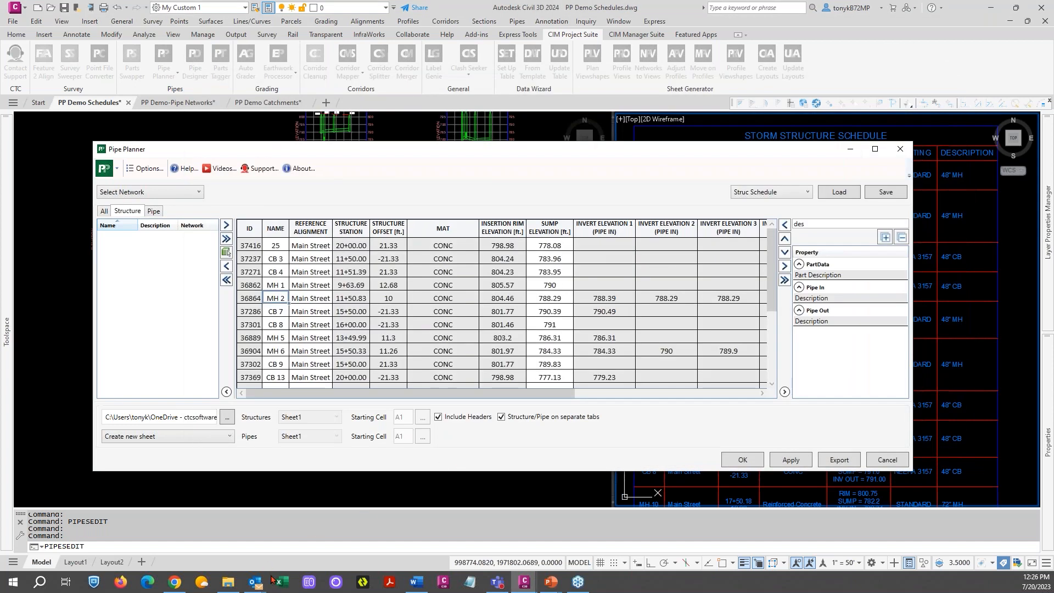
- Reopen Storm Structure Schedule.xlsx from the Excel folder and review its Pipe sheet
click(229, 583)
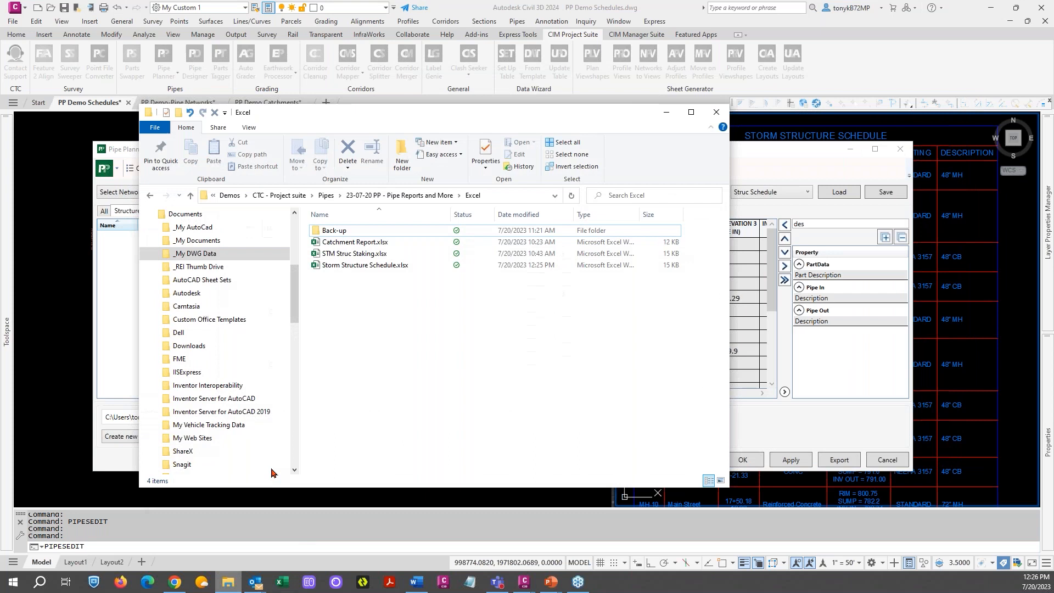
click(348, 265)
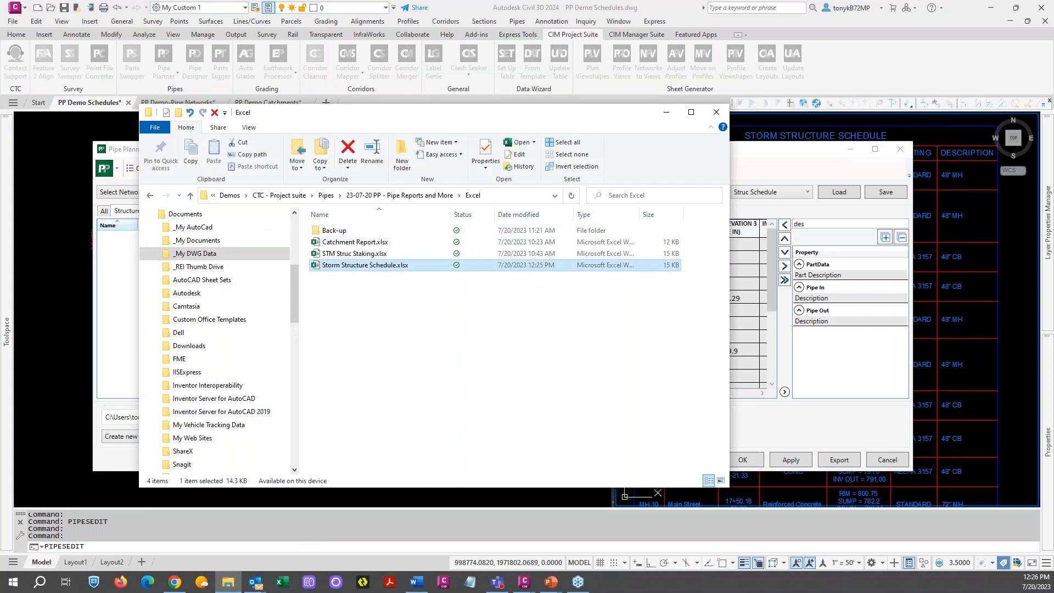
click(667, 113)
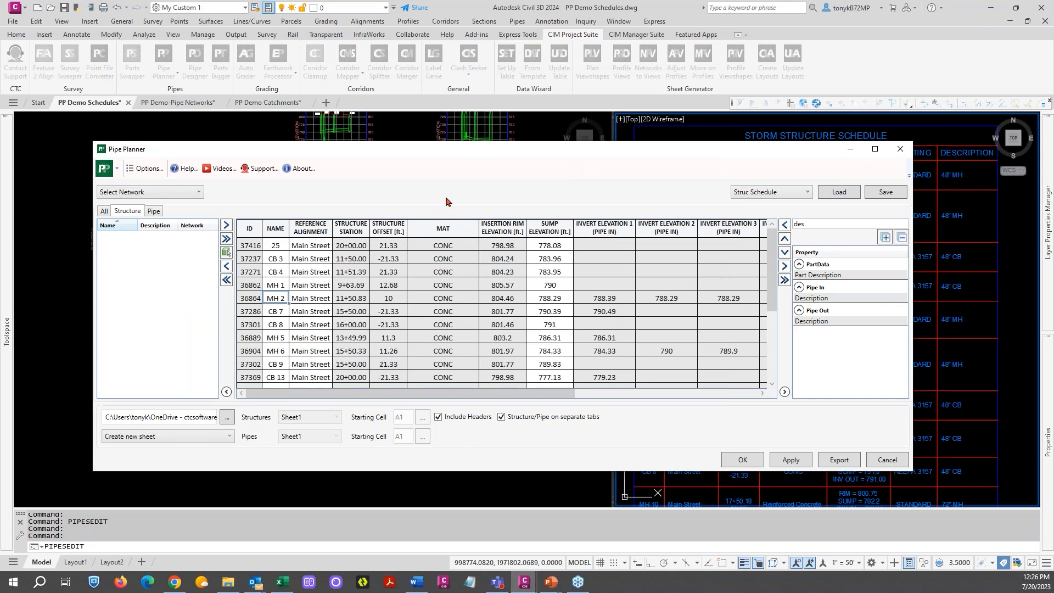
click(282, 581)
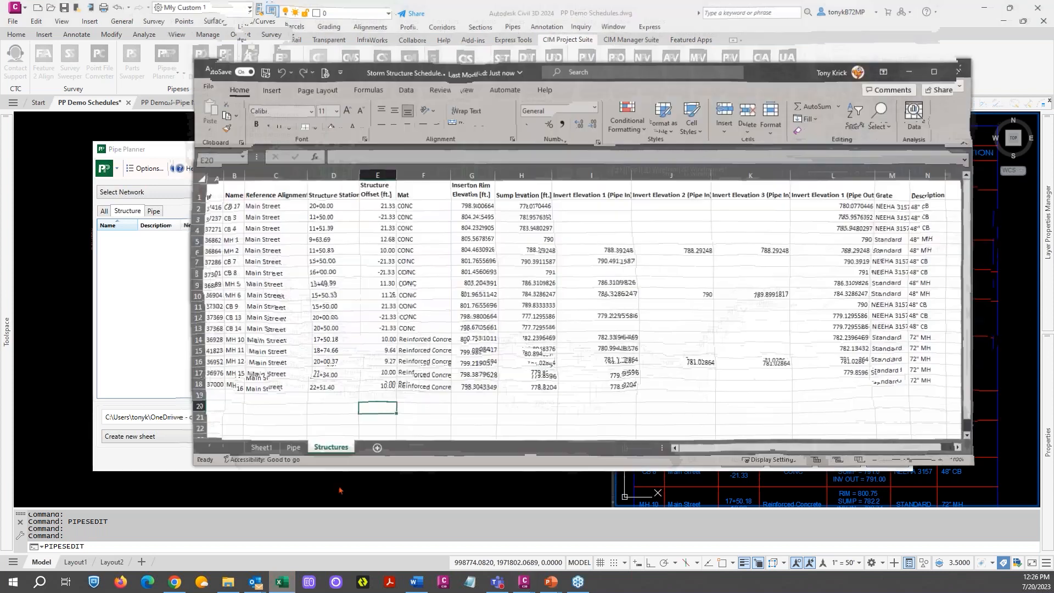
click(291, 446)
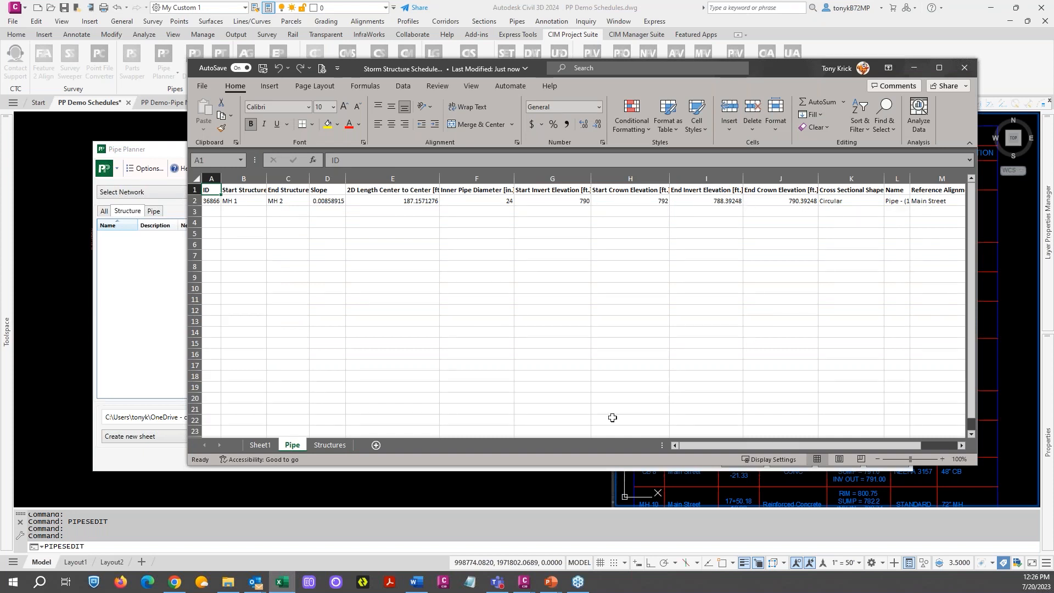
- Clear the pipe record in row 2 of the Pipe sheet in the Storm Structure Schedule workbook
mouse_move(705, 447)
mouse_down()
mouse_move(822, 447)
mouse_move(691, 455)
mouse_up()
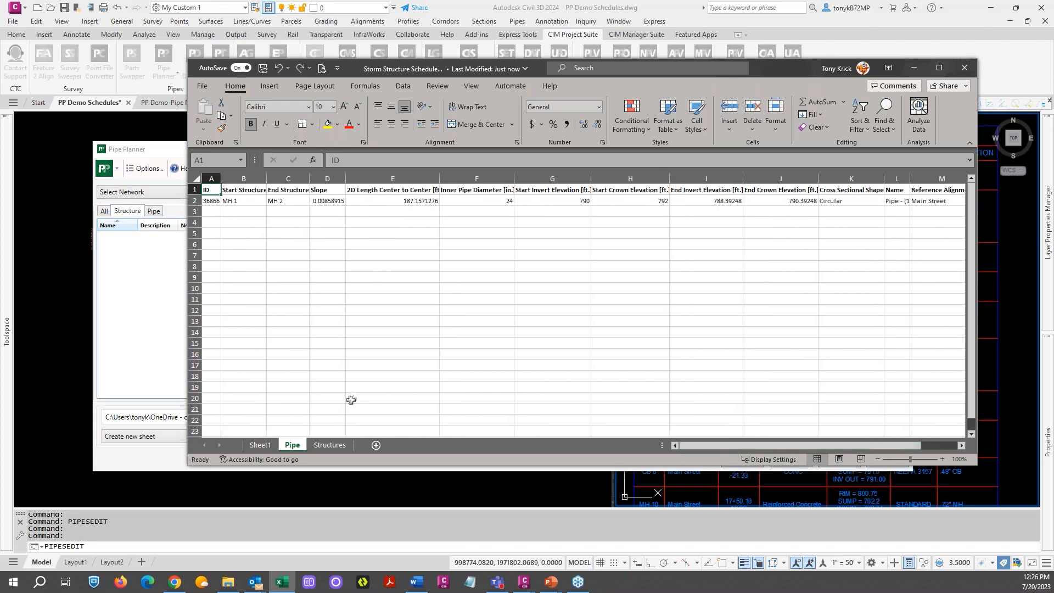
click(258, 445)
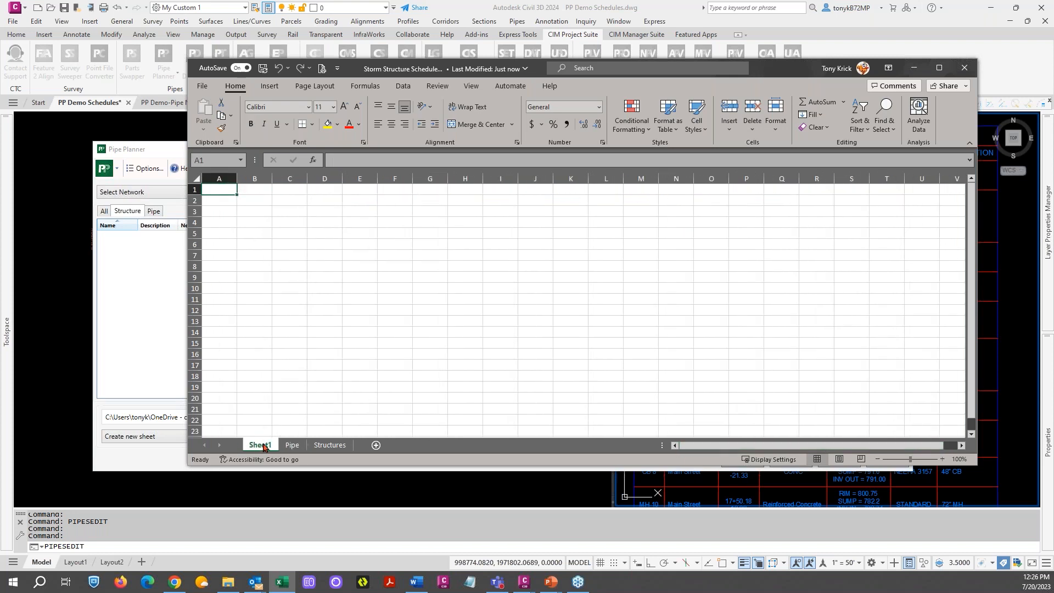
click(325, 444)
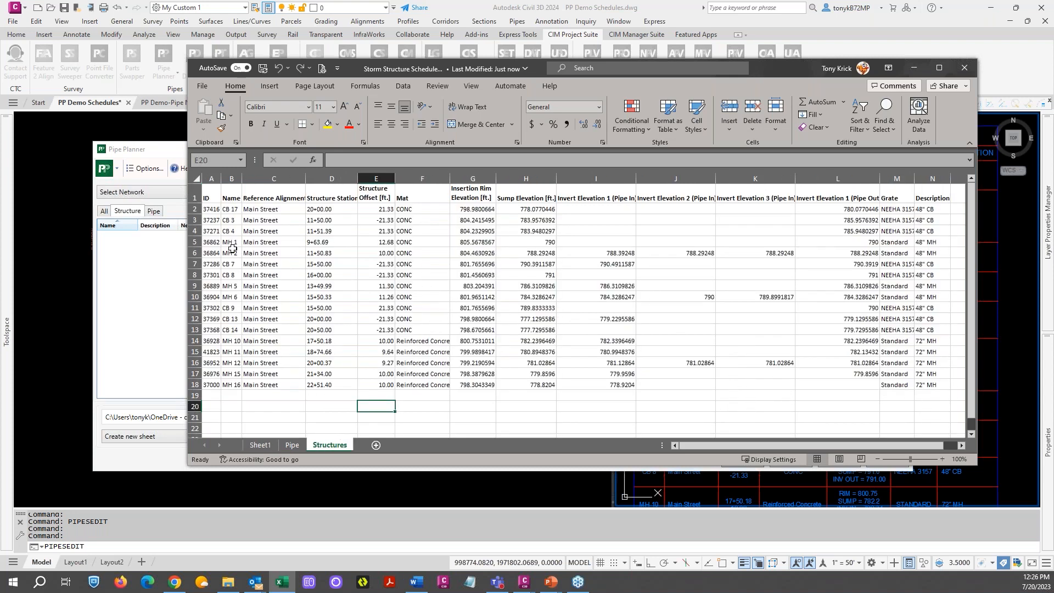
click(292, 444)
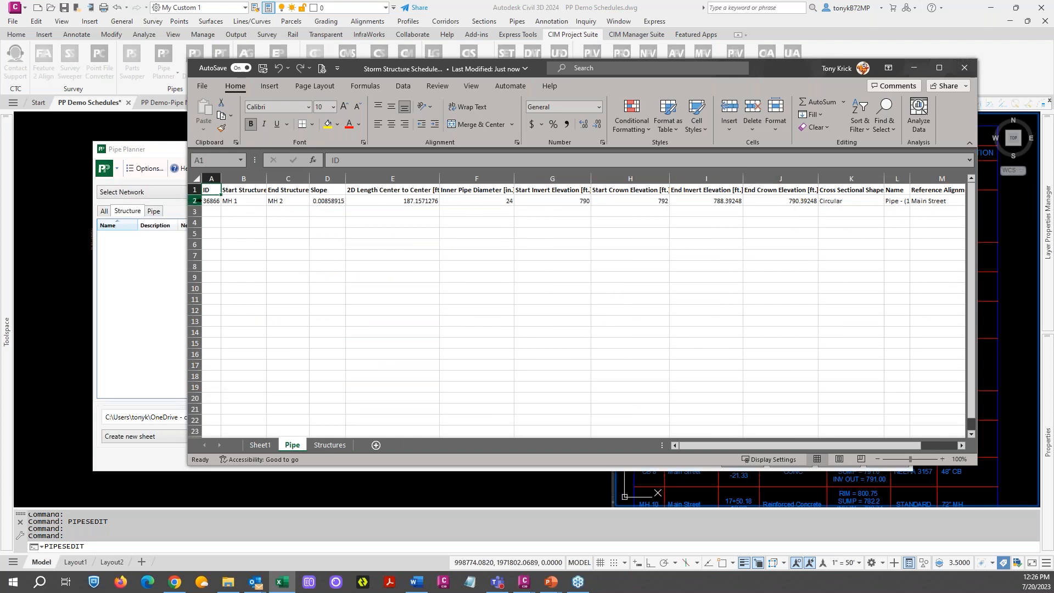
click(194, 200)
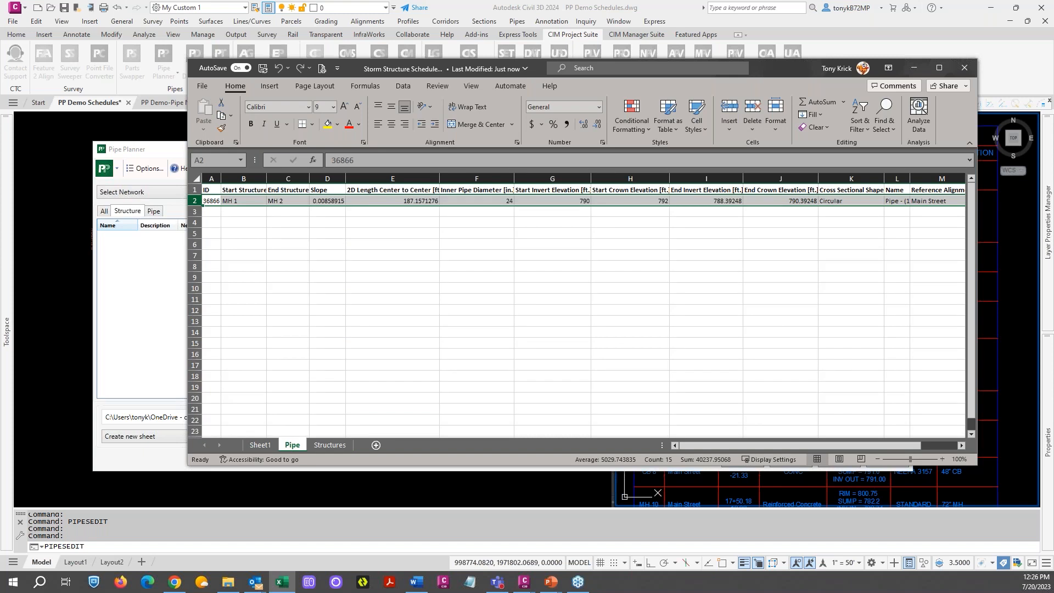
key(Delete)
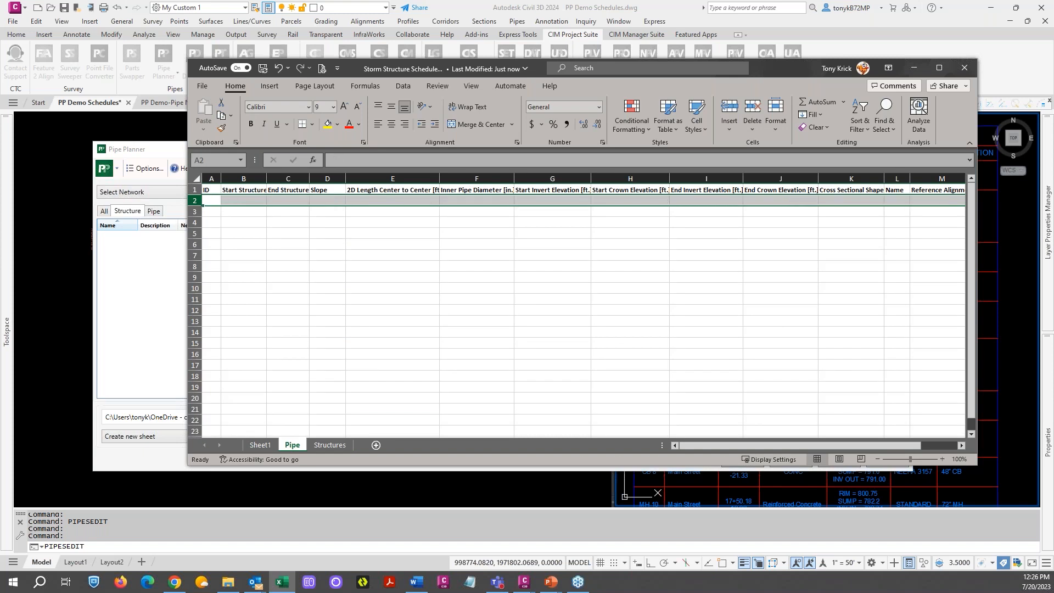
- Leave the workbook on its Structures sheet and switch to the PP Demo Schedules drawing in Civil 3D, closing the open Pipe Planner window
click(252, 444)
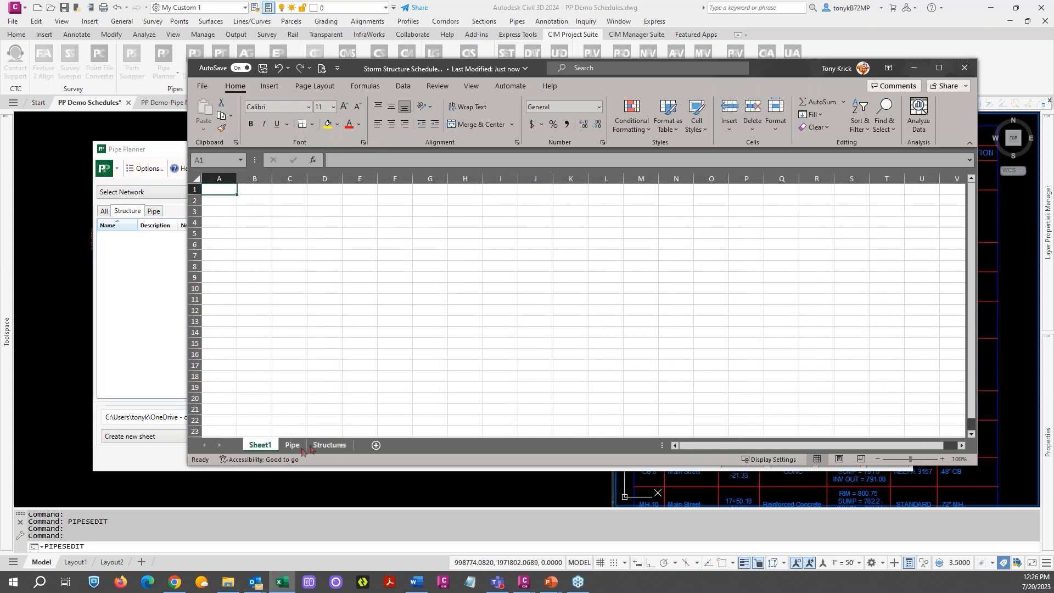
click(335, 445)
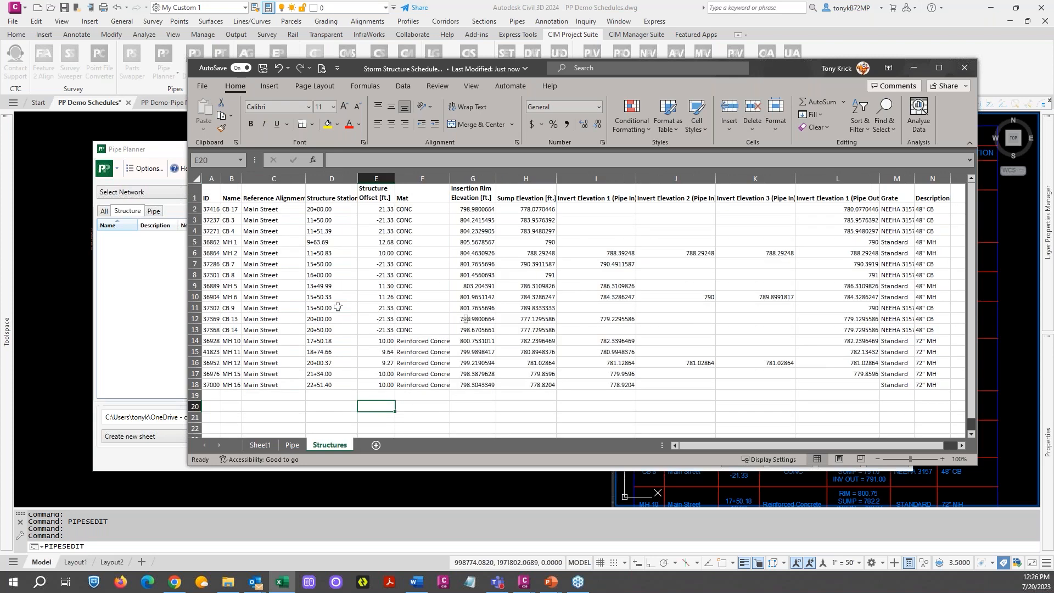
mouse_move(774, 68)
mouse_down()
mouse_move(784, 189)
mouse_move(753, 138)
mouse_up()
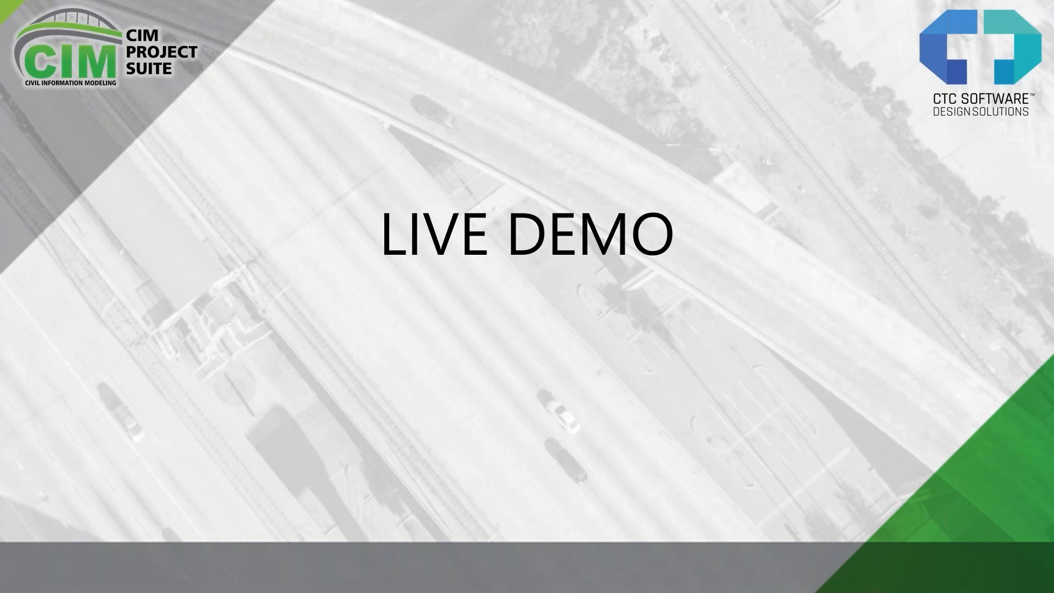
key(alt+Tab)
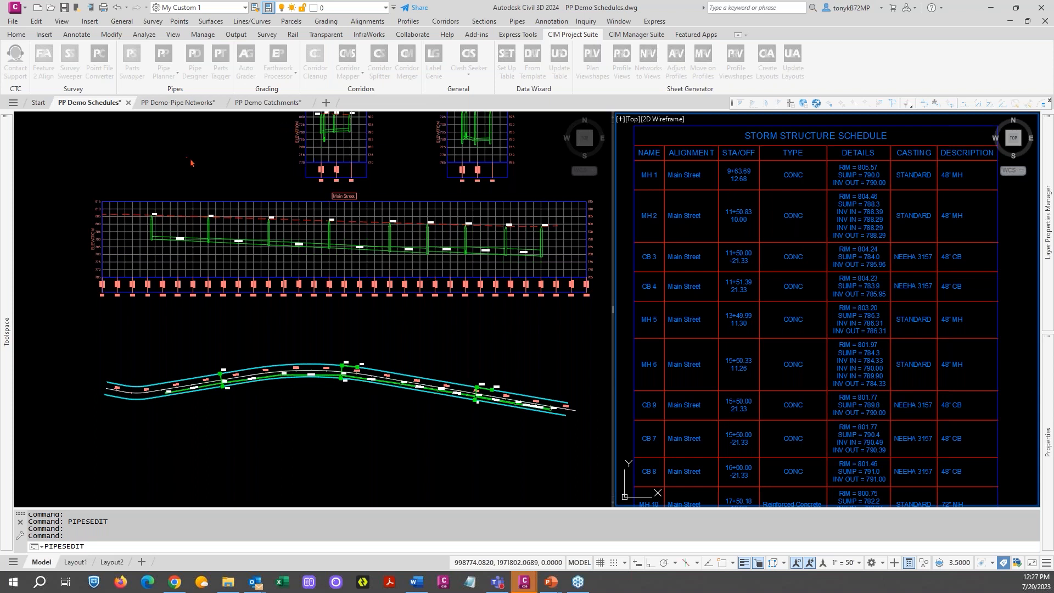
mouse_move(524, 582)
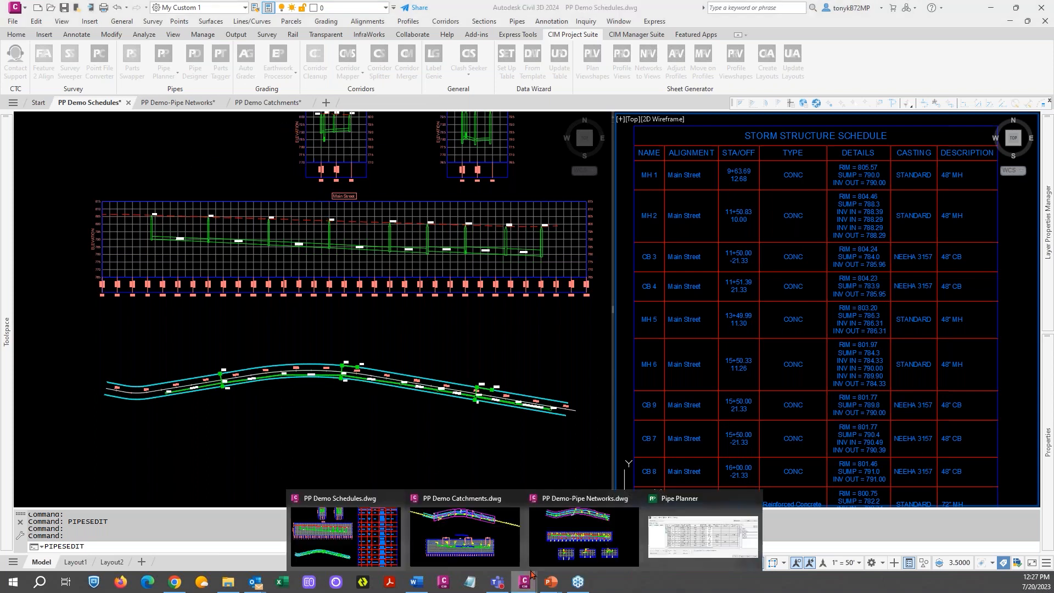
mouse_move(702, 535)
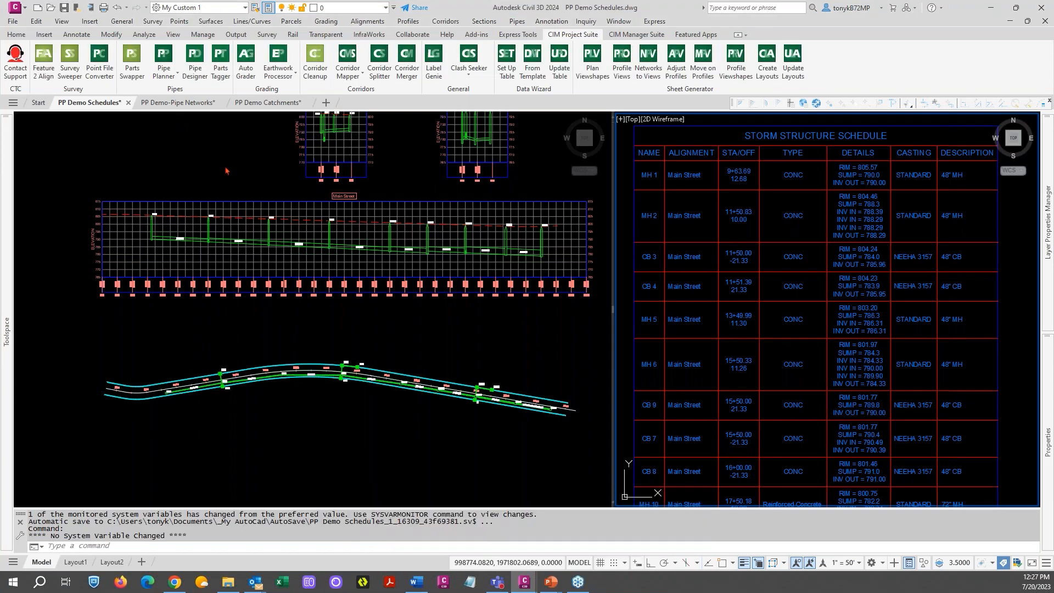
- Check the general and pipe depth calculation options of the Pipe Planner spreadsheet import
click(173, 74)
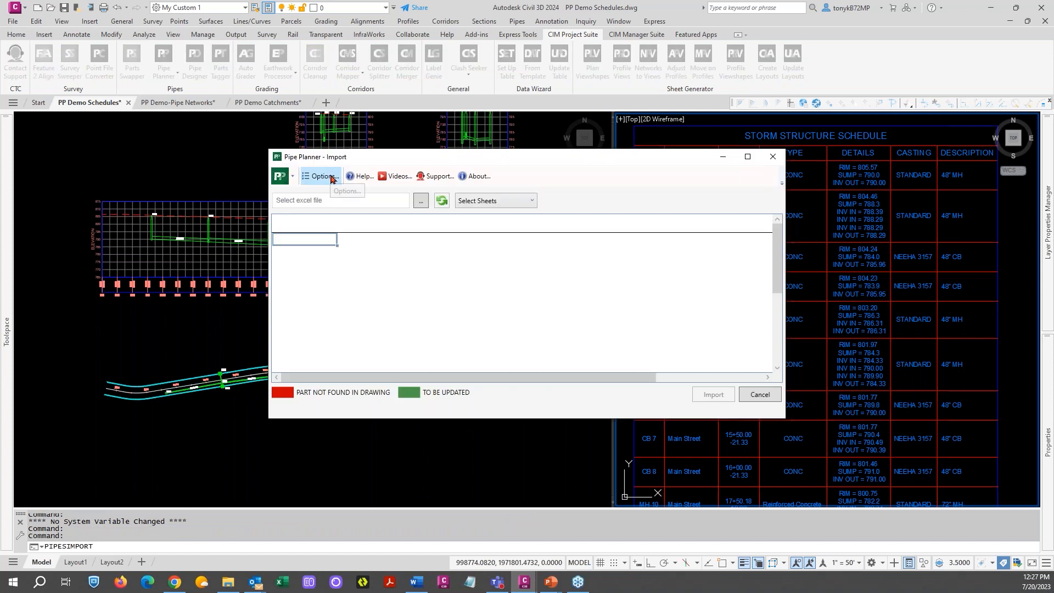
click(332, 178)
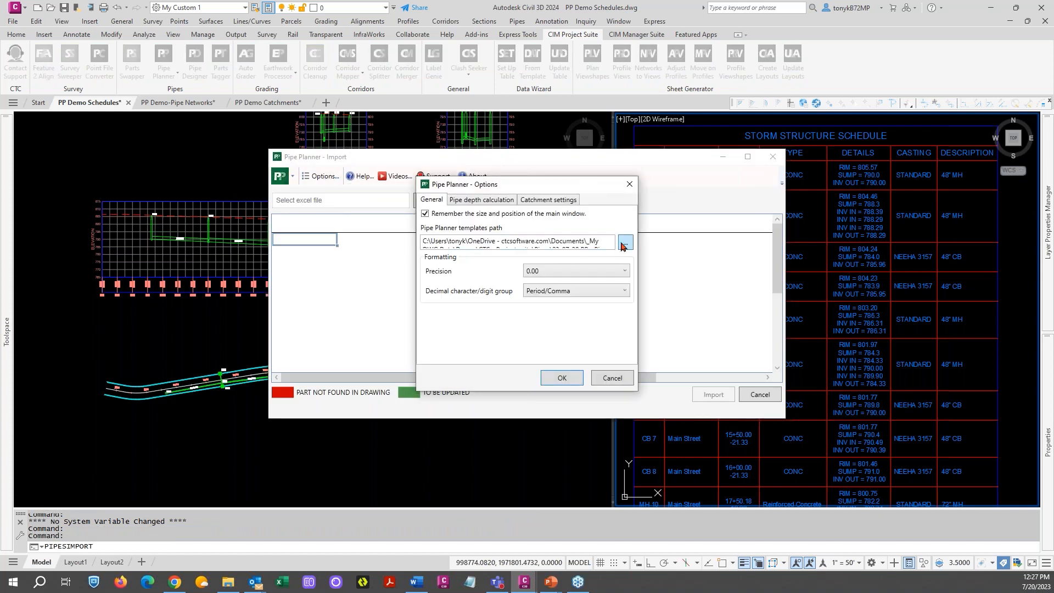
click(623, 245)
click(645, 411)
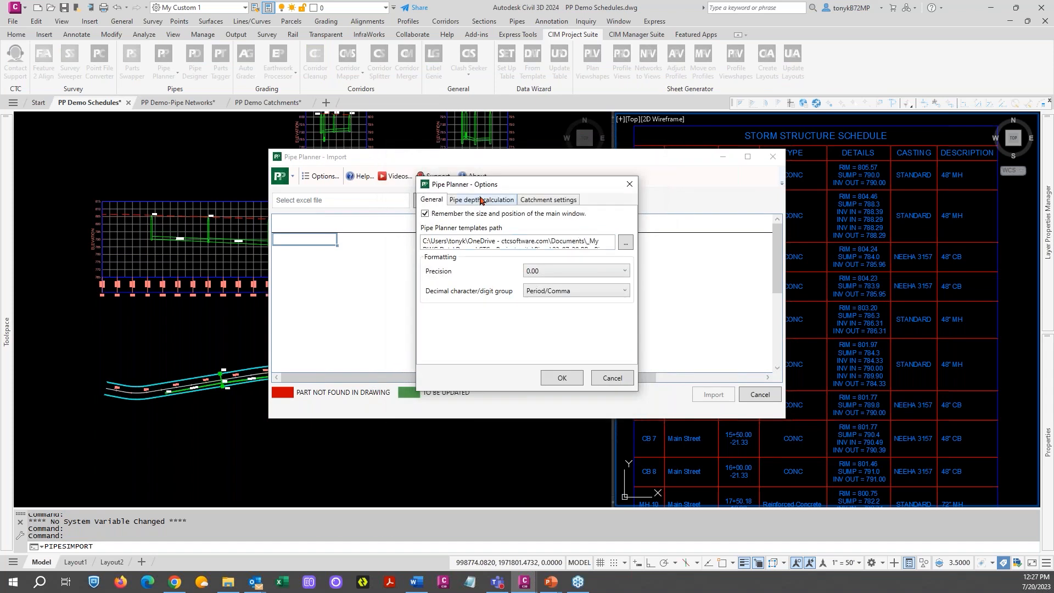
click(469, 204)
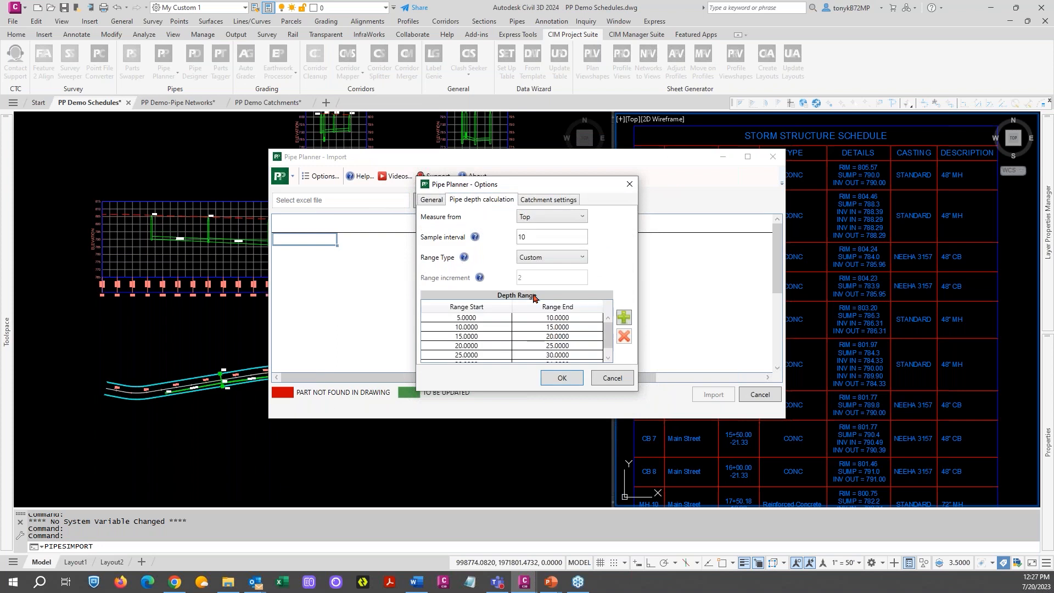
click(561, 378)
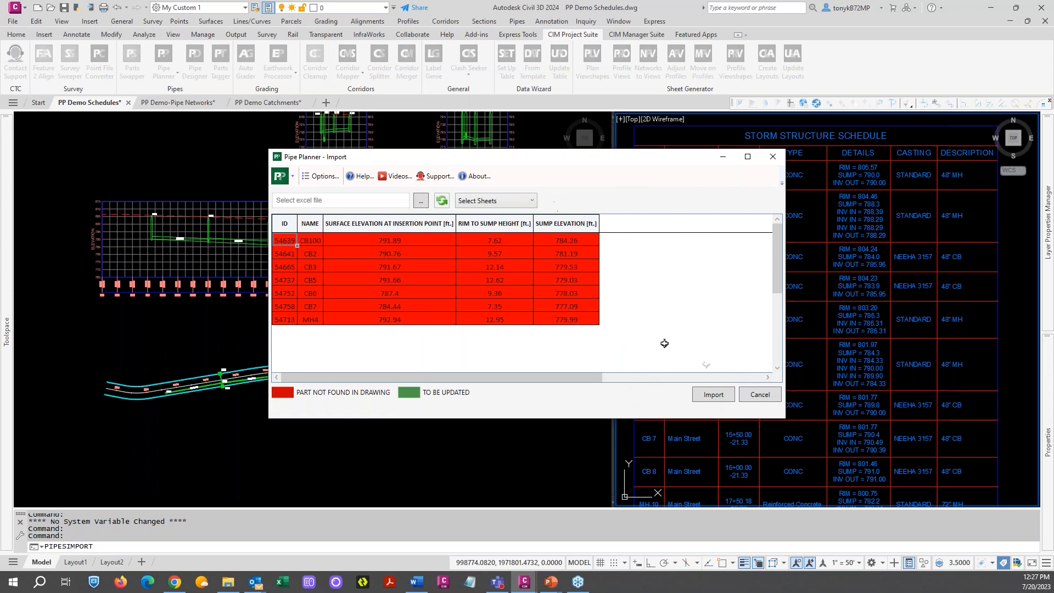
click(751, 395)
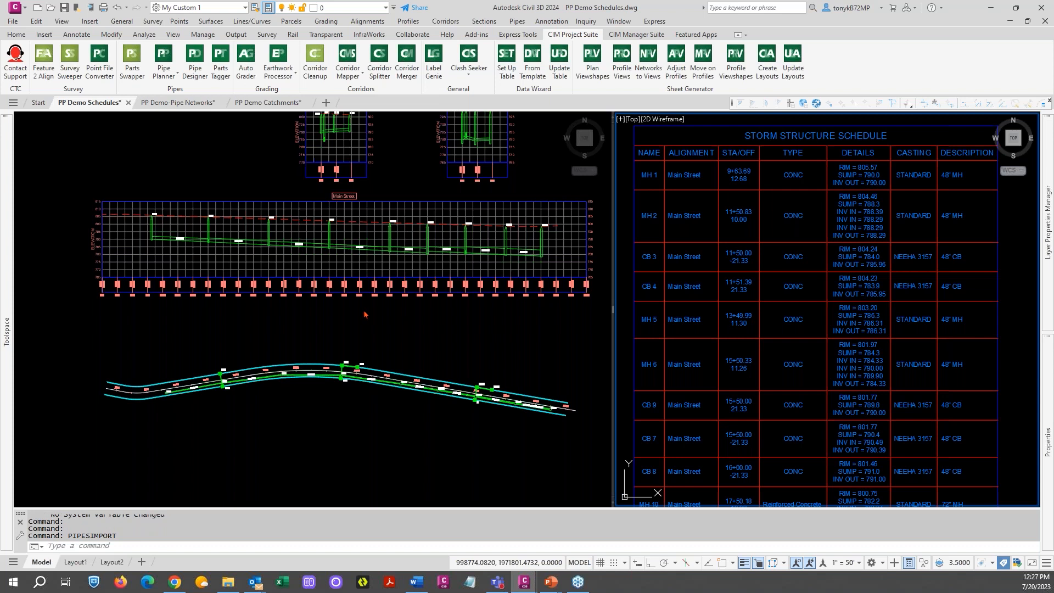
- Load the Structures sheet of Storm Structure Schedule.xlsx into the Pipe Planner spreadsheet import
click(165, 72)
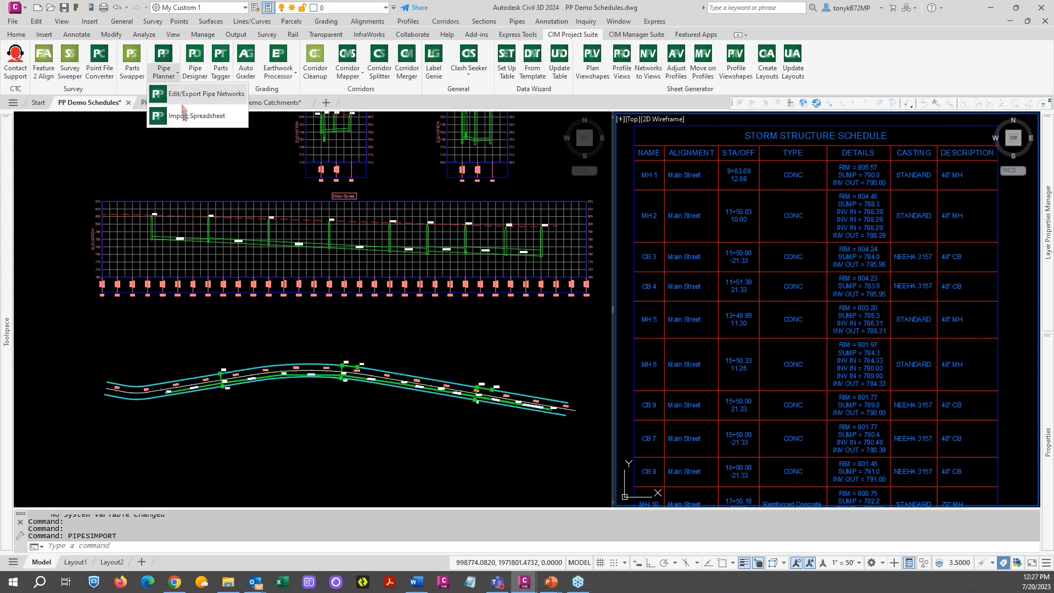
click(185, 117)
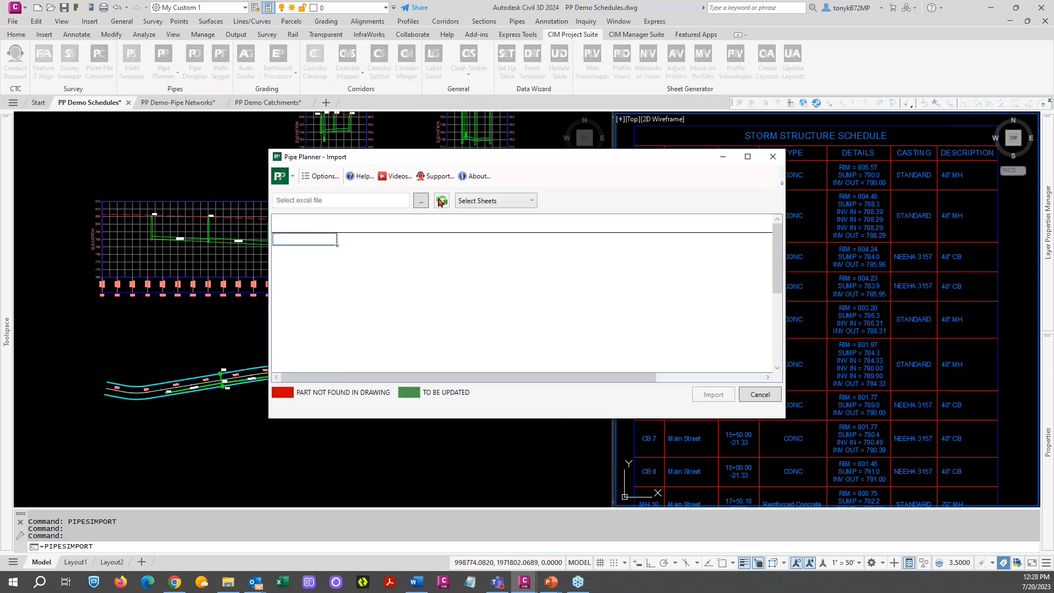
click(421, 201)
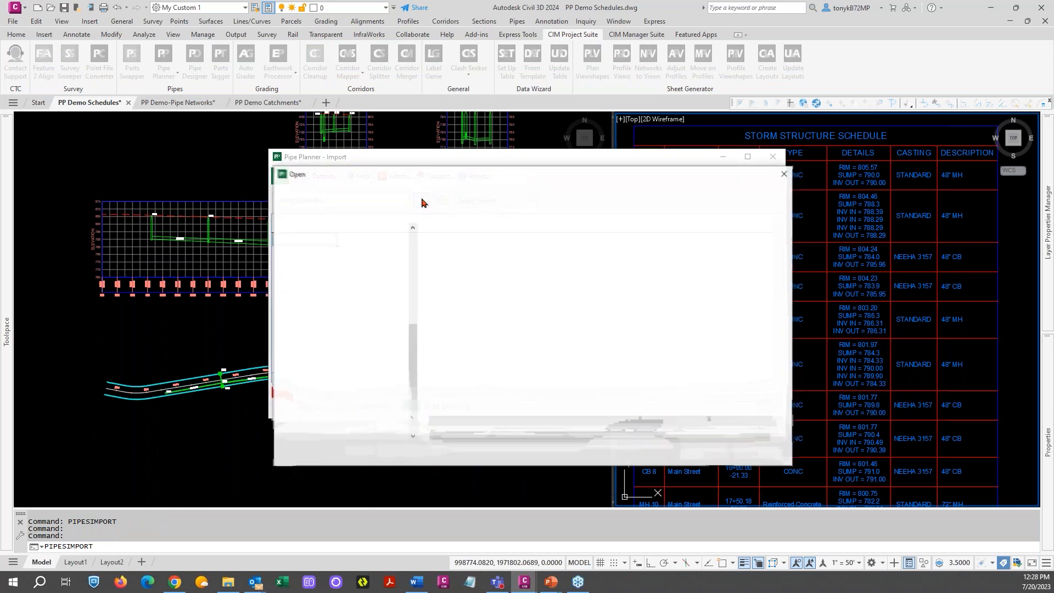
click(462, 280)
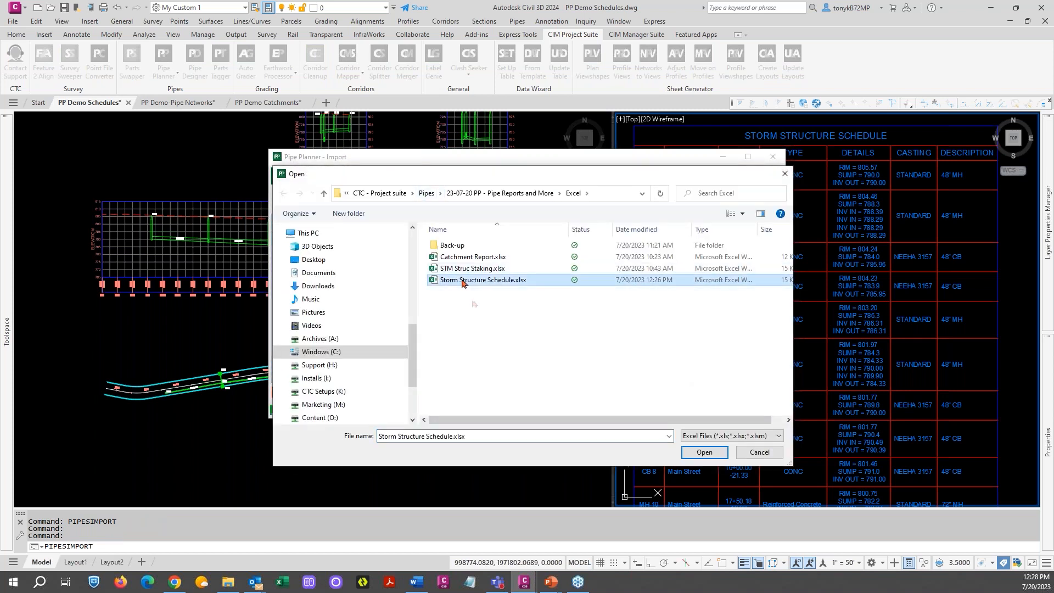
click(703, 452)
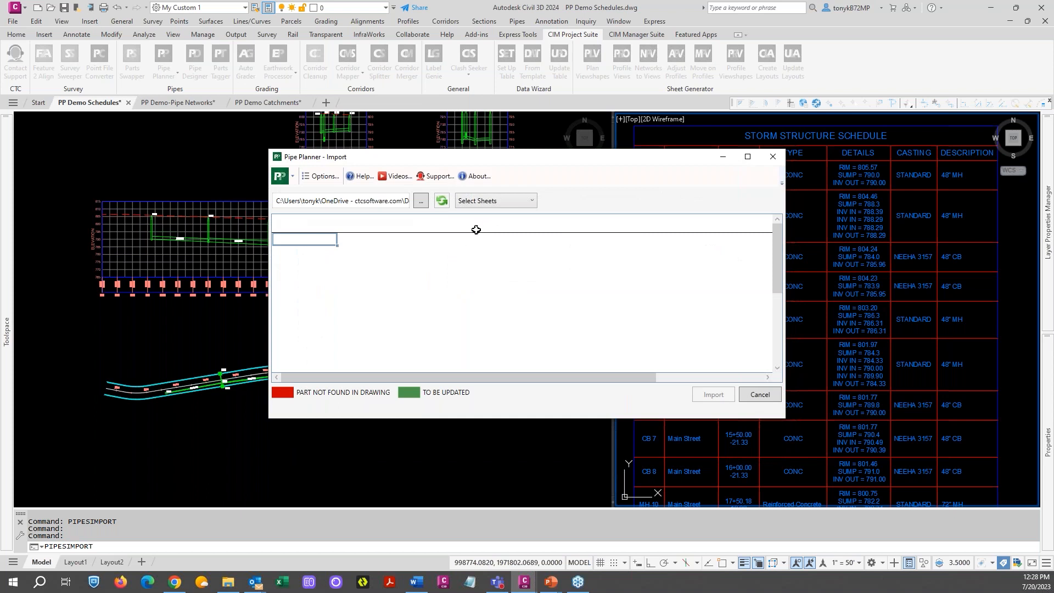
click(509, 204)
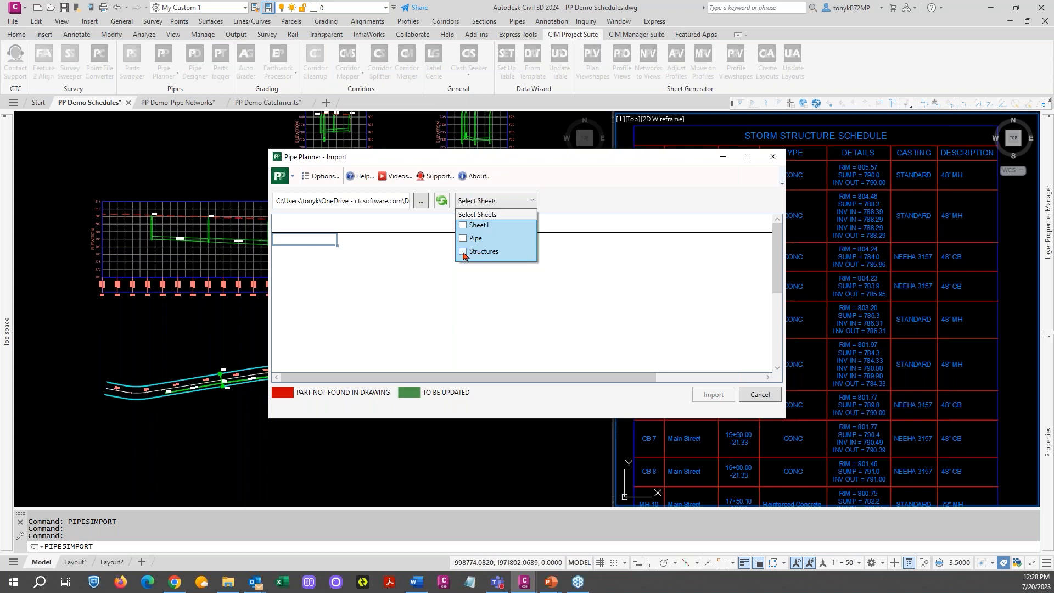
click(462, 252)
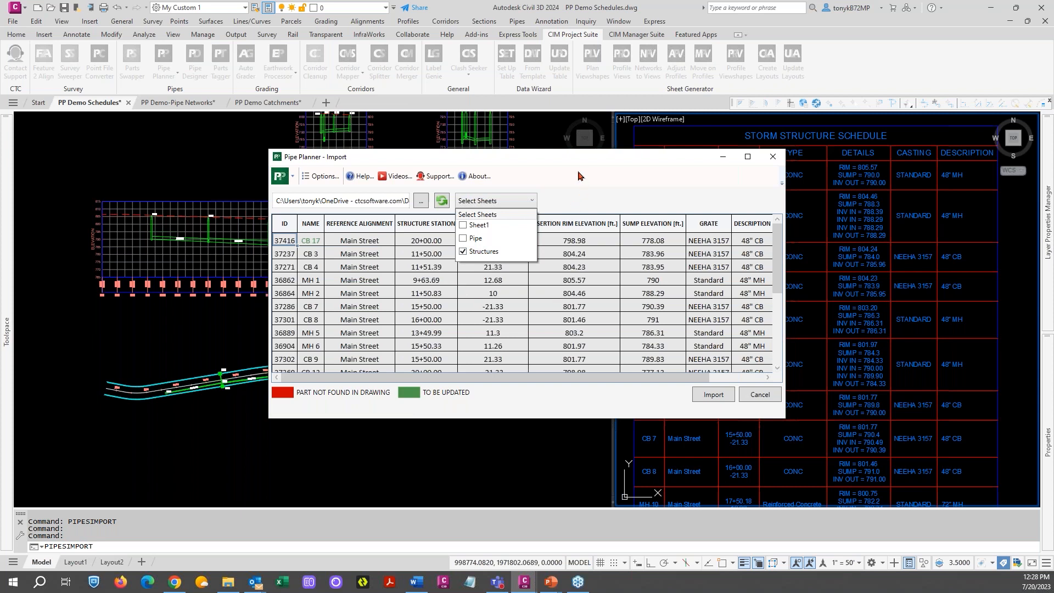
- Review the structure rows and columns marked for update in the import preview, and close it without importing
click(579, 175)
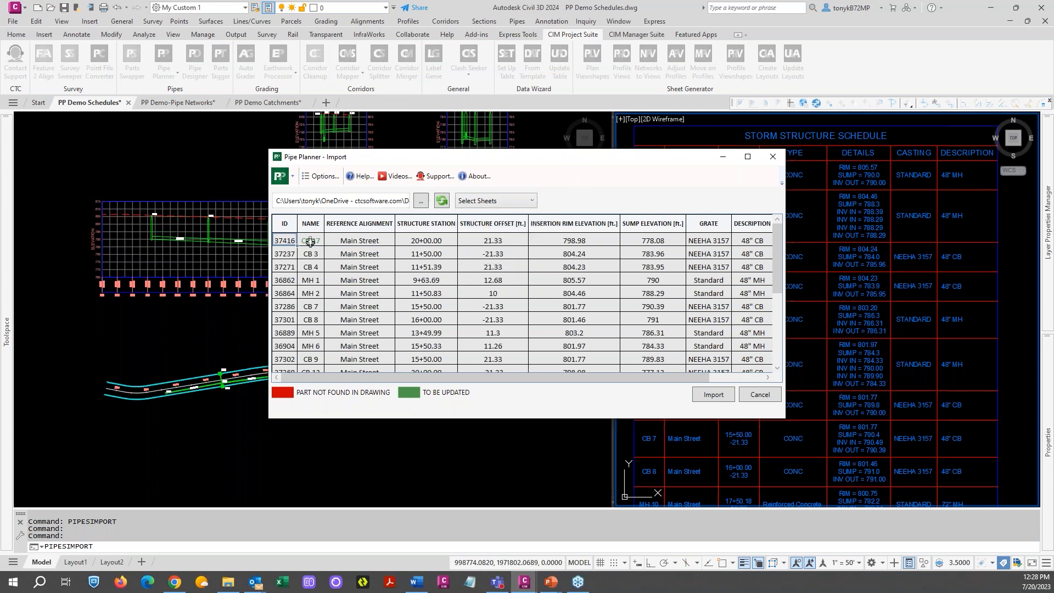
mouse_move(776, 255)
mouse_down()
mouse_move(779, 341)
mouse_move(771, 247)
mouse_up()
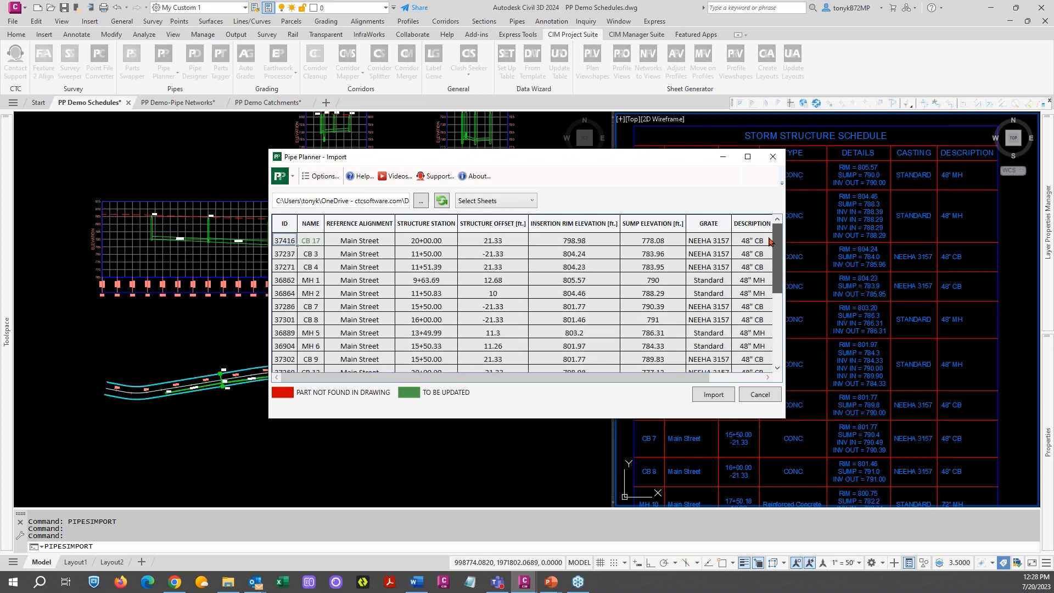
drag(682, 378, 731, 377)
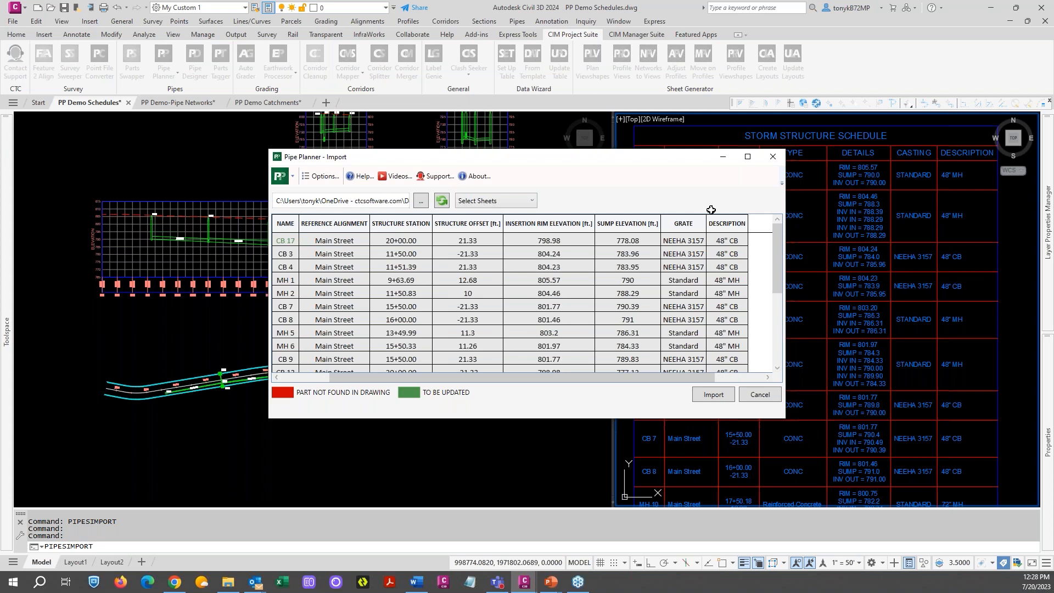
drag(668, 166, 537, 158)
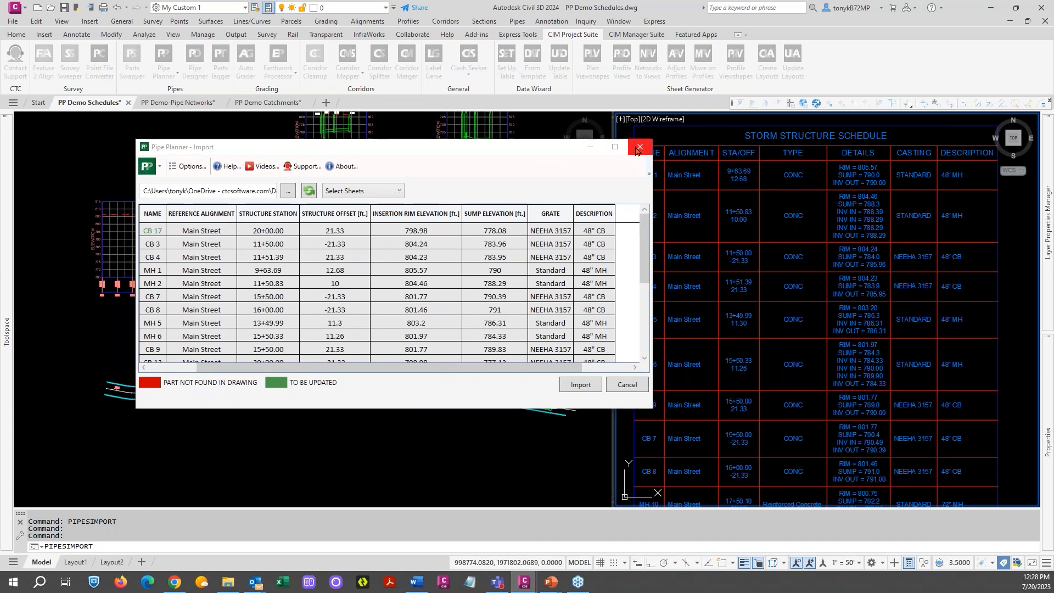
click(640, 147)
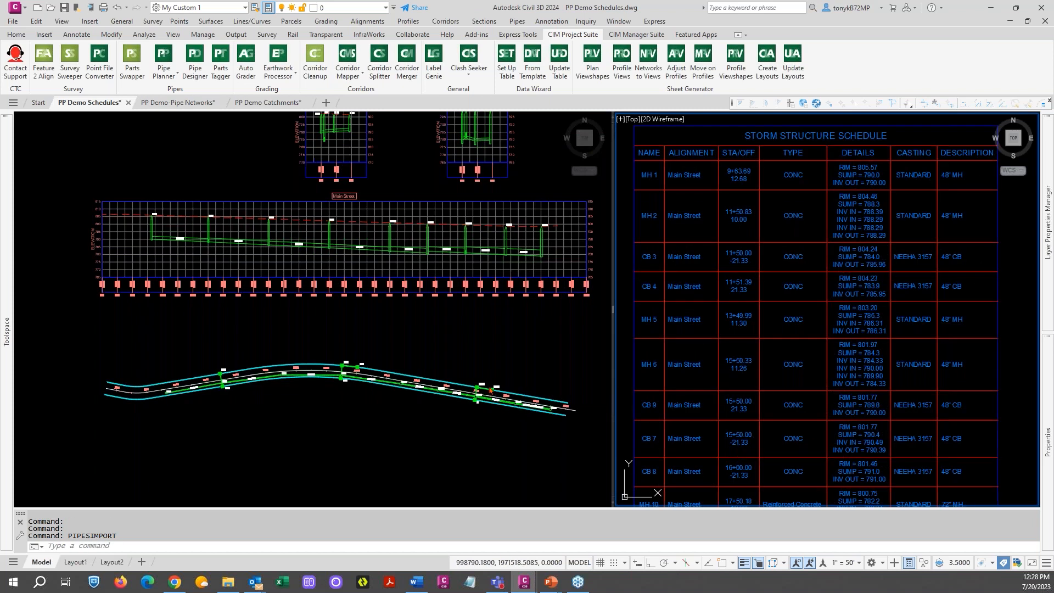
- Locate structure 25 at station 20+00 in the storm structure schedule and beside MH 12 in the plan
scroll(686, 352, down, 2)
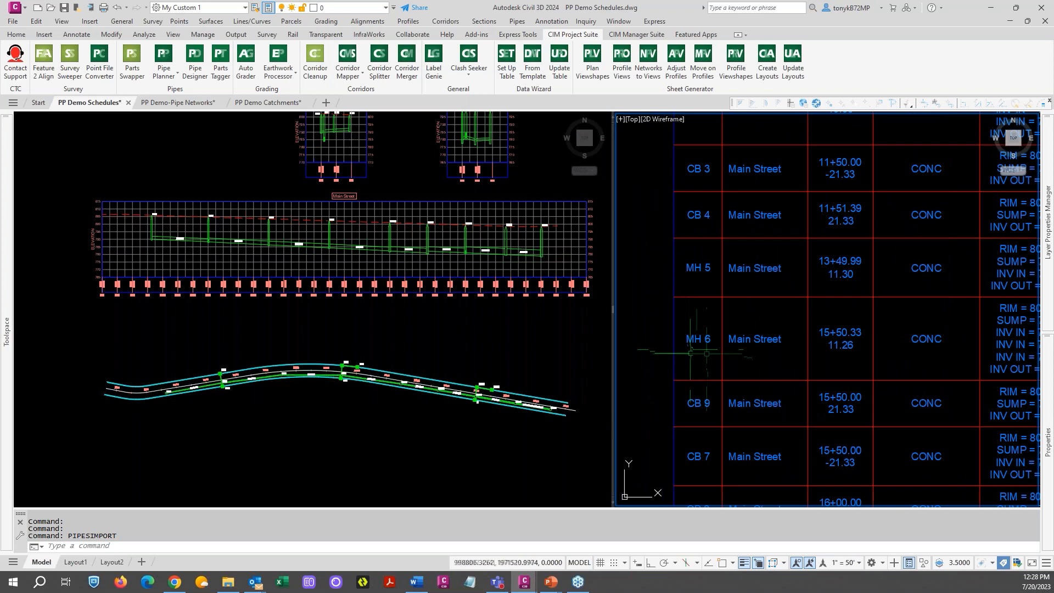
middle_drag(744, 383, 734, 185)
middle_drag(730, 321, 716, 193)
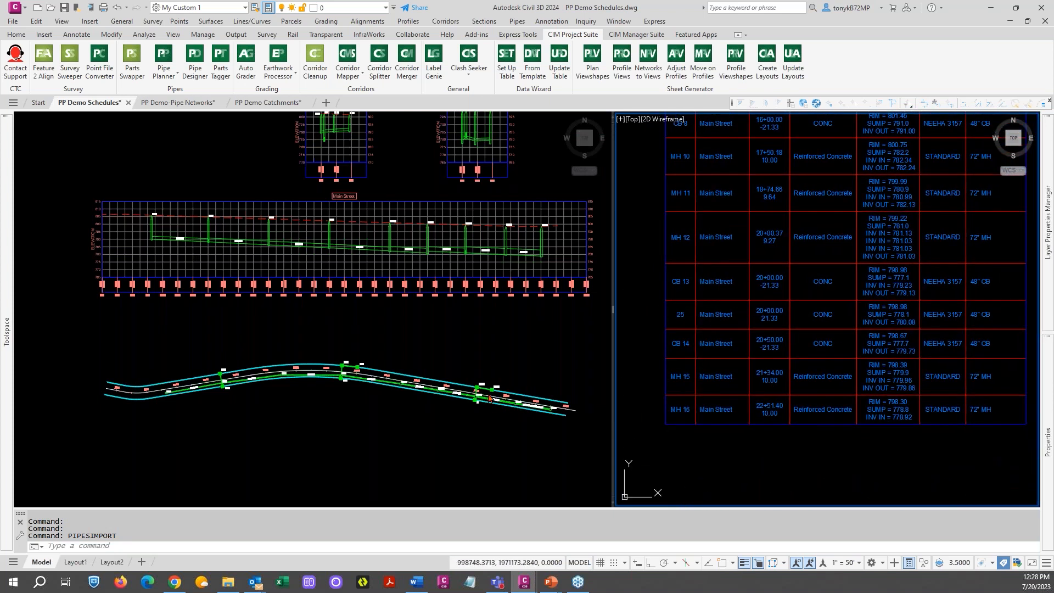
click(483, 407)
scroll(481, 395, up, 5)
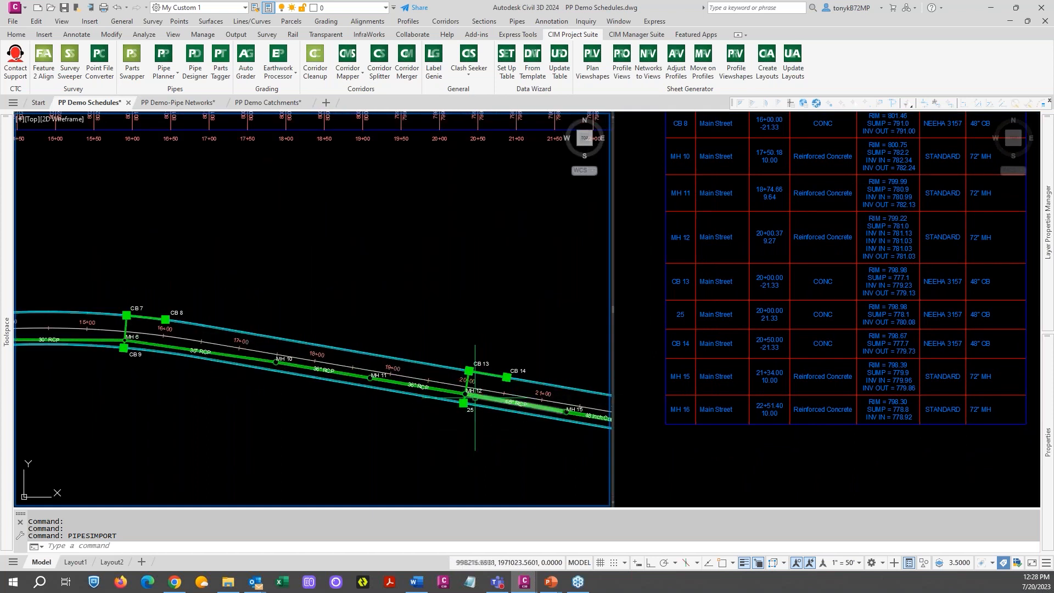
scroll(477, 395, up, 4)
middle_drag(481, 341, 420, 282)
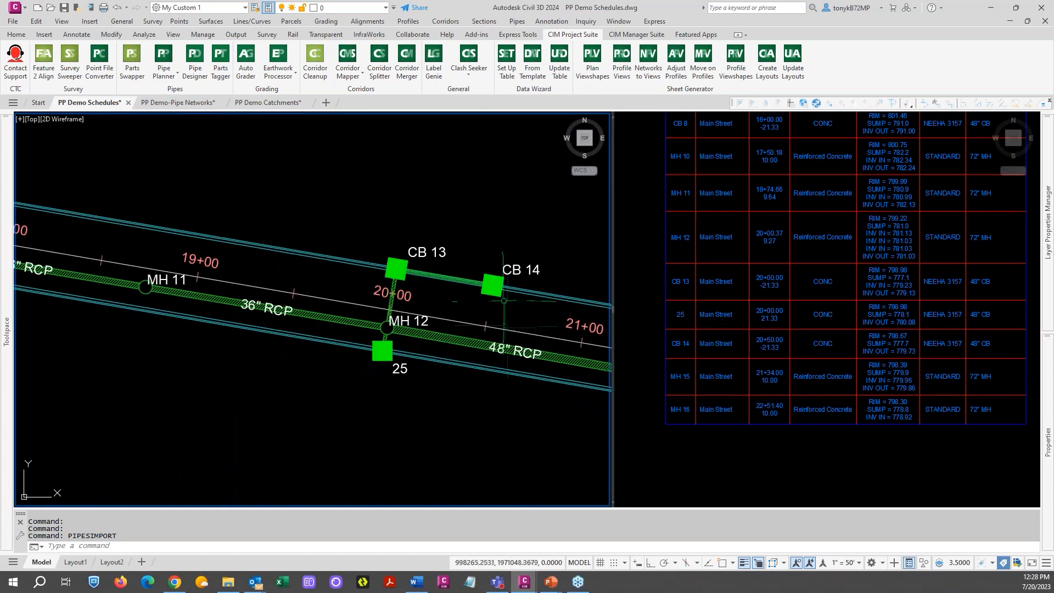
- Reload the Structures sheet of the storm structure schedule workbook into the Pipe Planner spreadsheet import
click(173, 79)
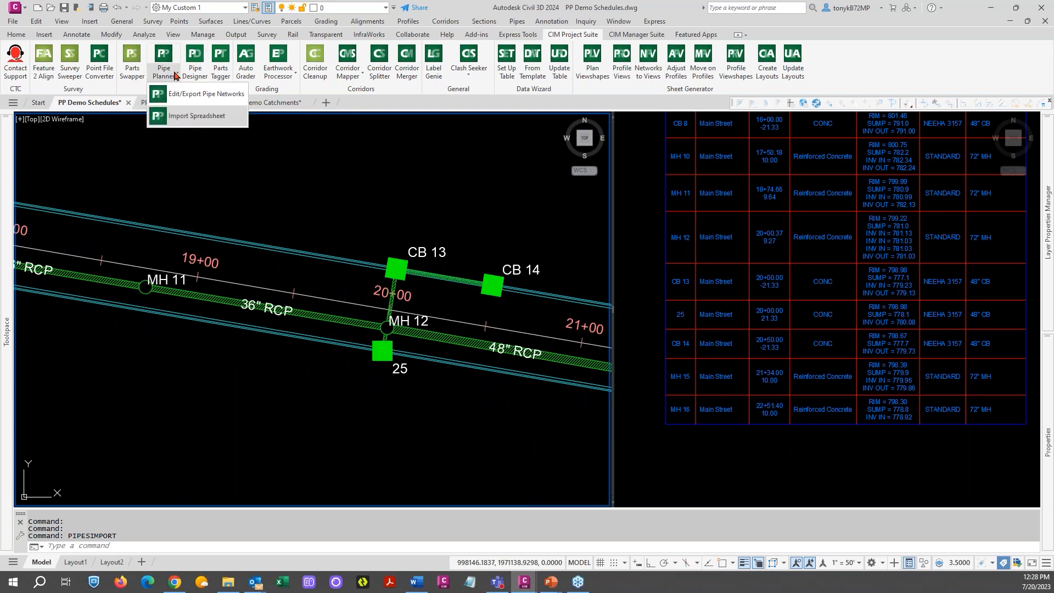
click(192, 117)
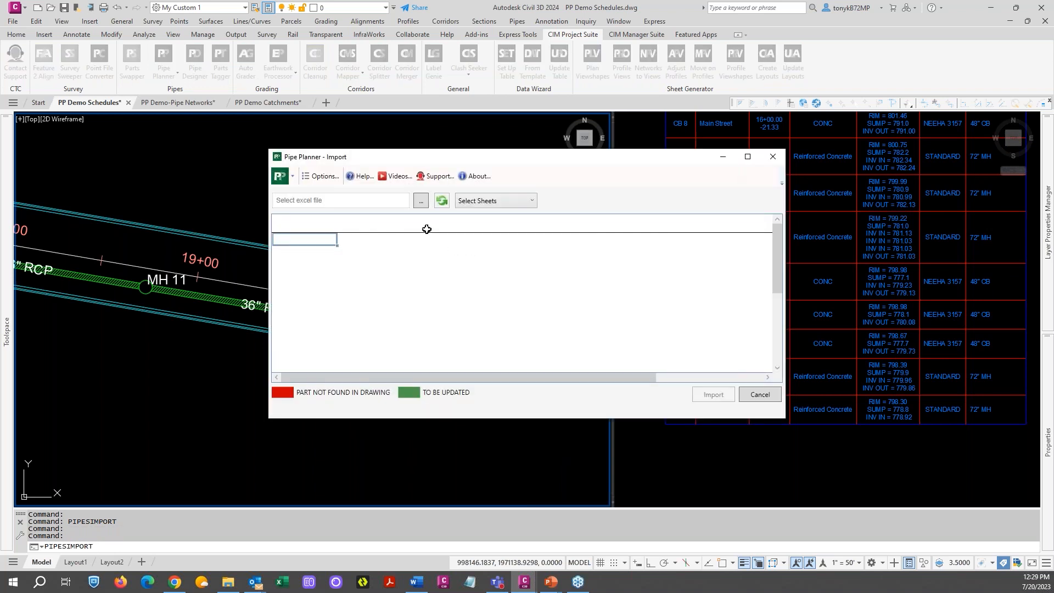
click(420, 200)
click(465, 281)
click(704, 452)
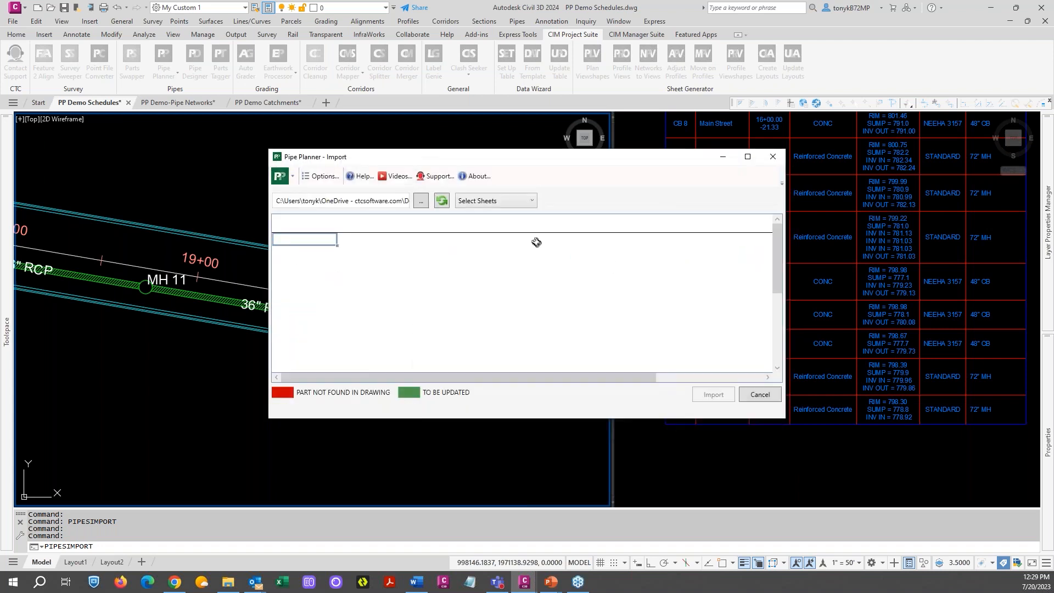
click(531, 200)
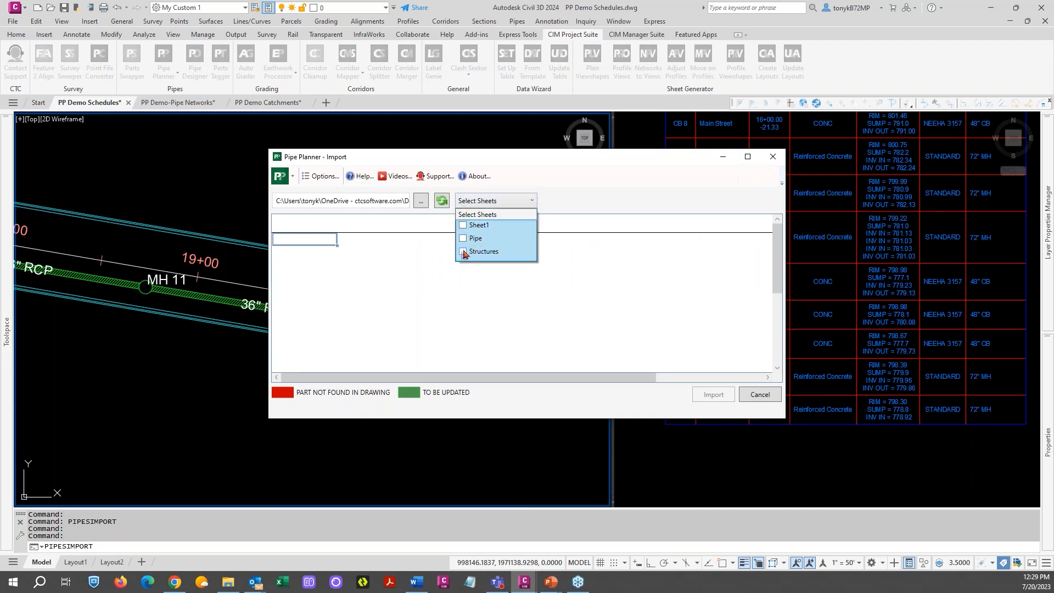
click(462, 251)
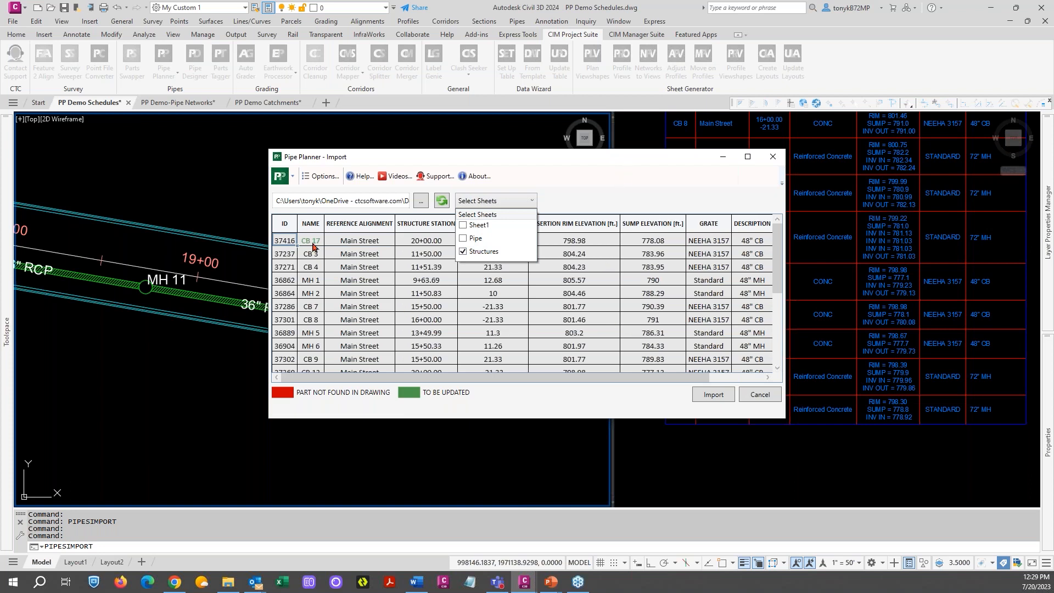
- Import the loaded structure rows into the drawing to rename structure 25 at station 20+00 as CB 17
click(527, 163)
mouse_move(619, 163)
mouse_down()
mouse_move(864, 148)
mouse_move(845, 72)
mouse_move(854, 39)
mouse_move(851, 48)
mouse_move(794, 27)
mouse_up()
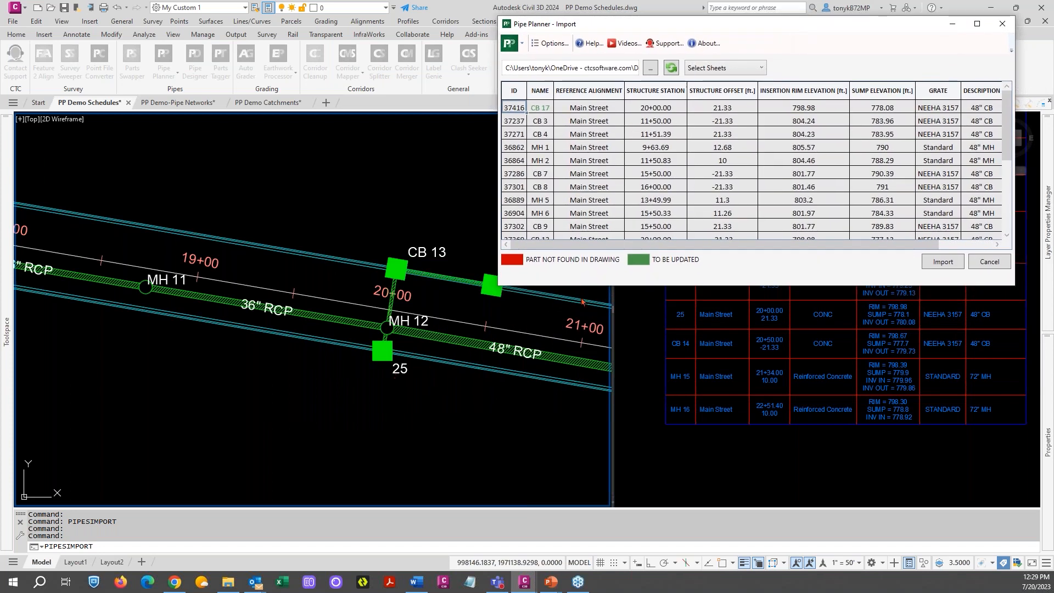
click(938, 268)
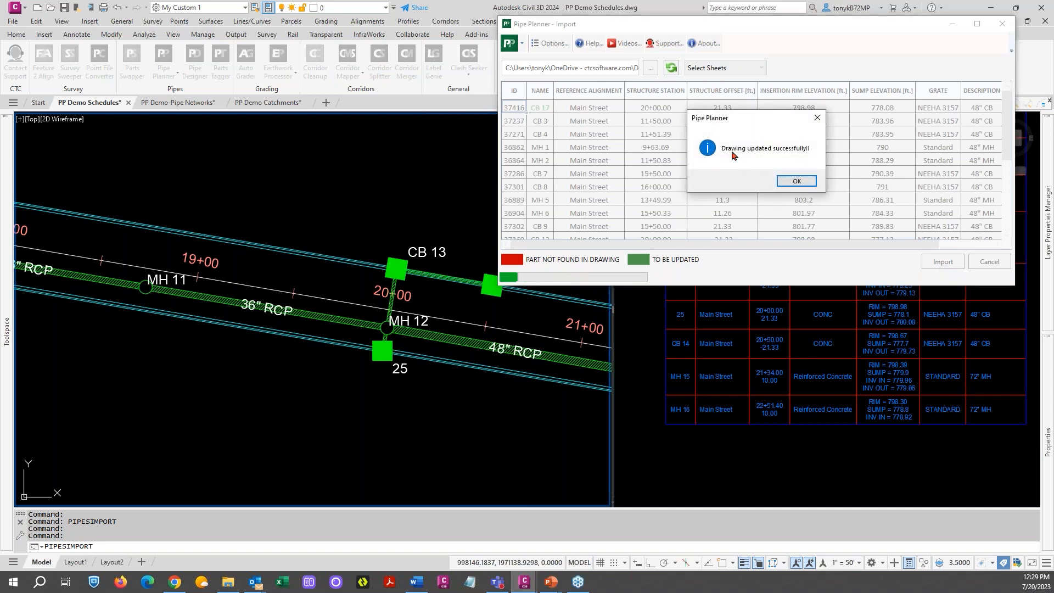
click(796, 182)
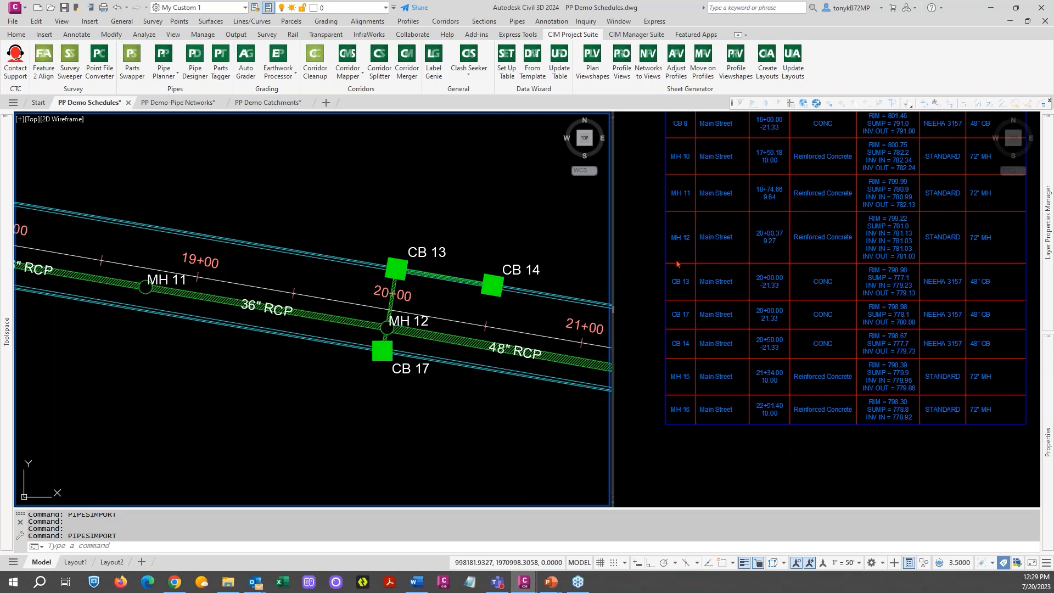
scroll(329, 234, down, 2)
scroll(330, 233, down, 2)
scroll(382, 316, down, 3)
scroll(381, 317, down, 2)
mouse_move(381, 317)
middle_down()
mouse_move(466, 346)
mouse_move(478, 360)
mouse_move(467, 377)
middle_up()
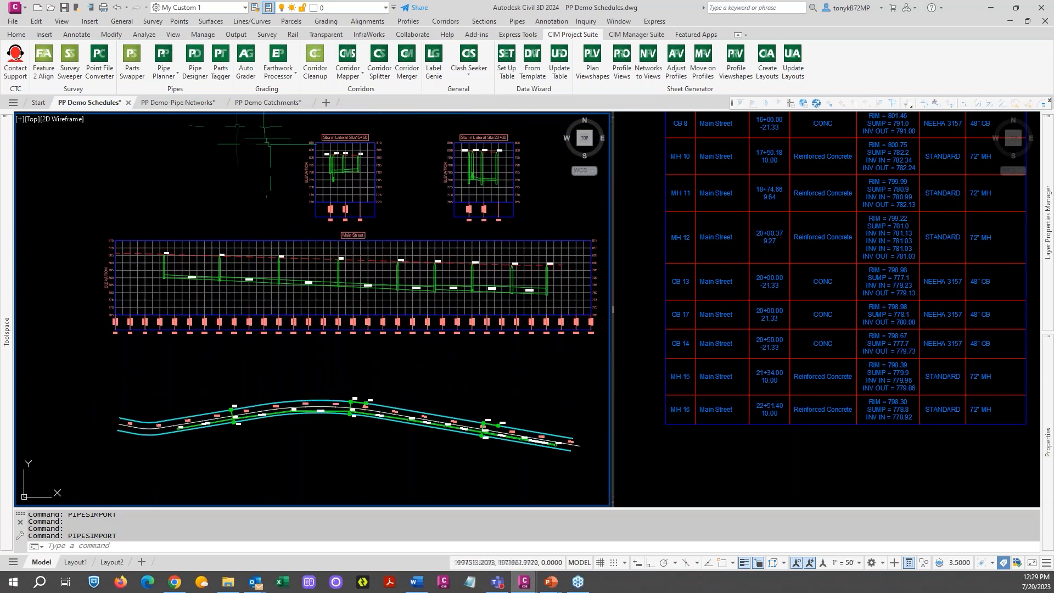
- Switch to the PP Demo-Pipe Networks drawing and review its storm structures in the Pipe Planner network editor
click(180, 103)
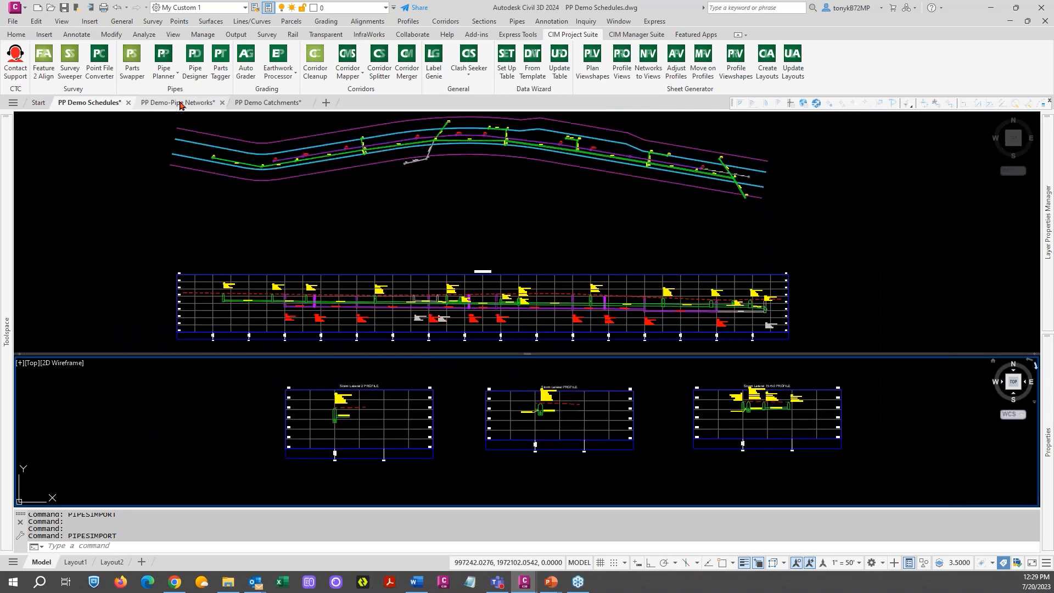
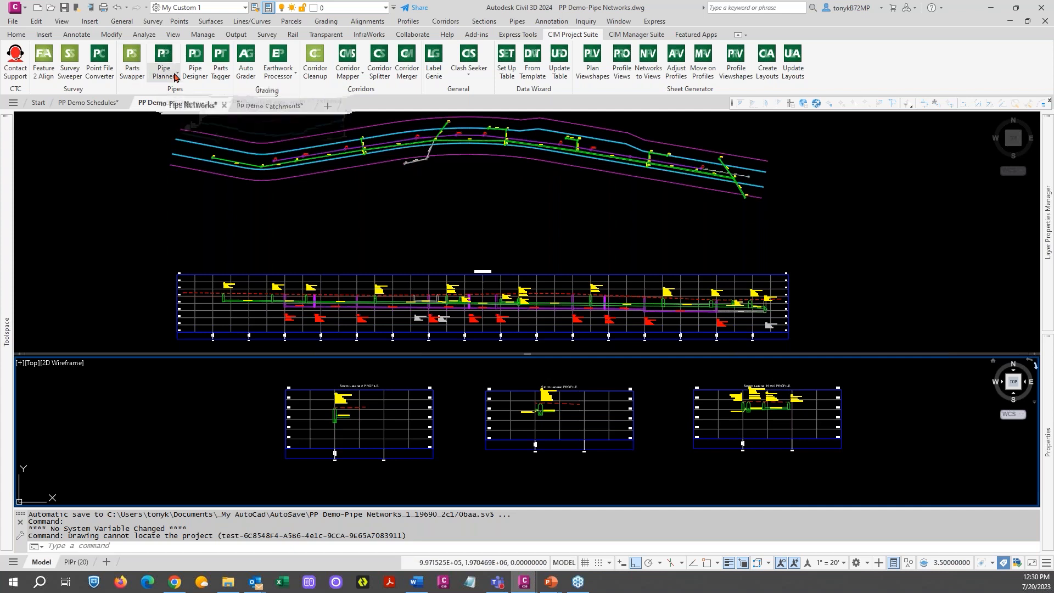
click(175, 76)
click(187, 95)
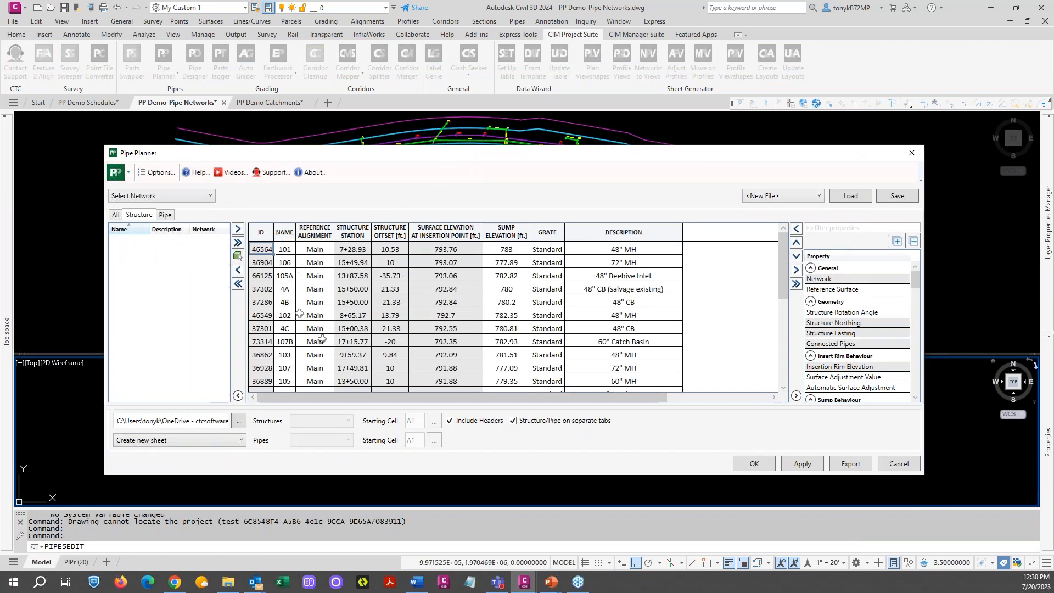
drag(627, 155, 623, 140)
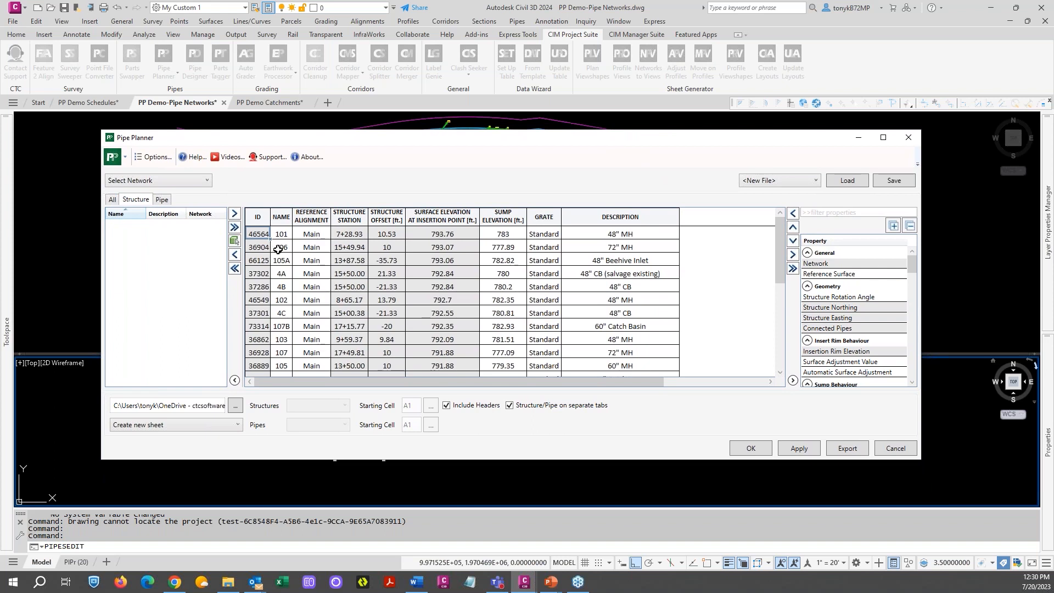
scroll(286, 253, down, 7)
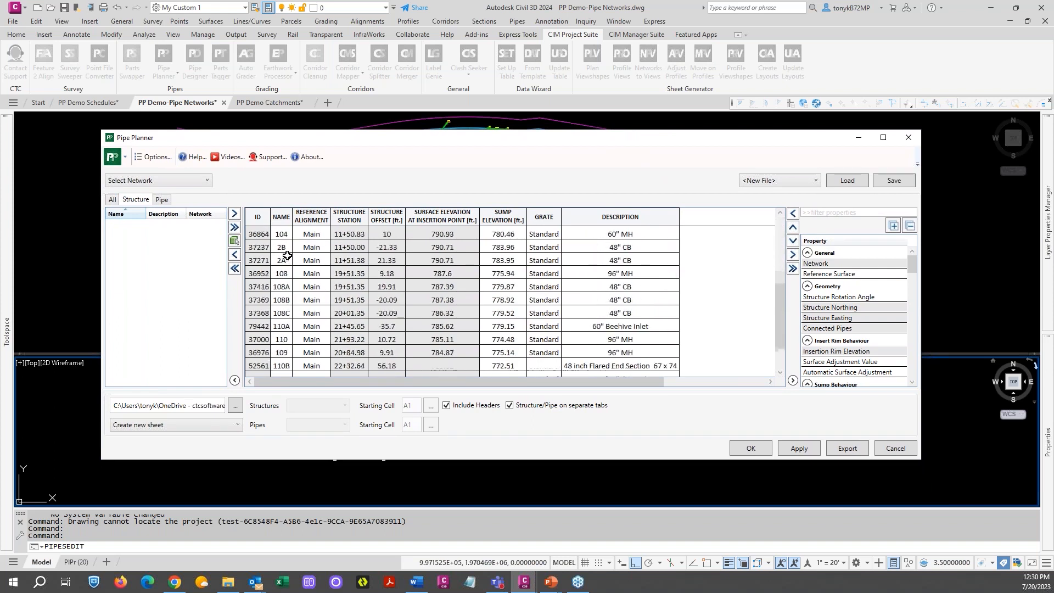
scroll(286, 254, up, 7)
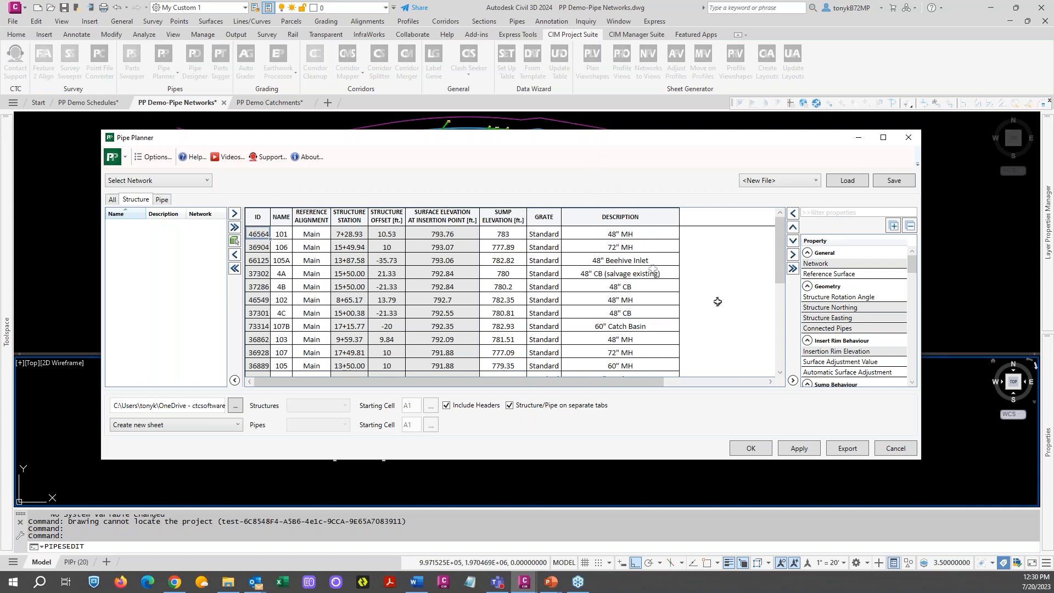
- Create a new Excel workbook named Network Structure.xlsx in the Excel folder and set it as the export file
click(236, 407)
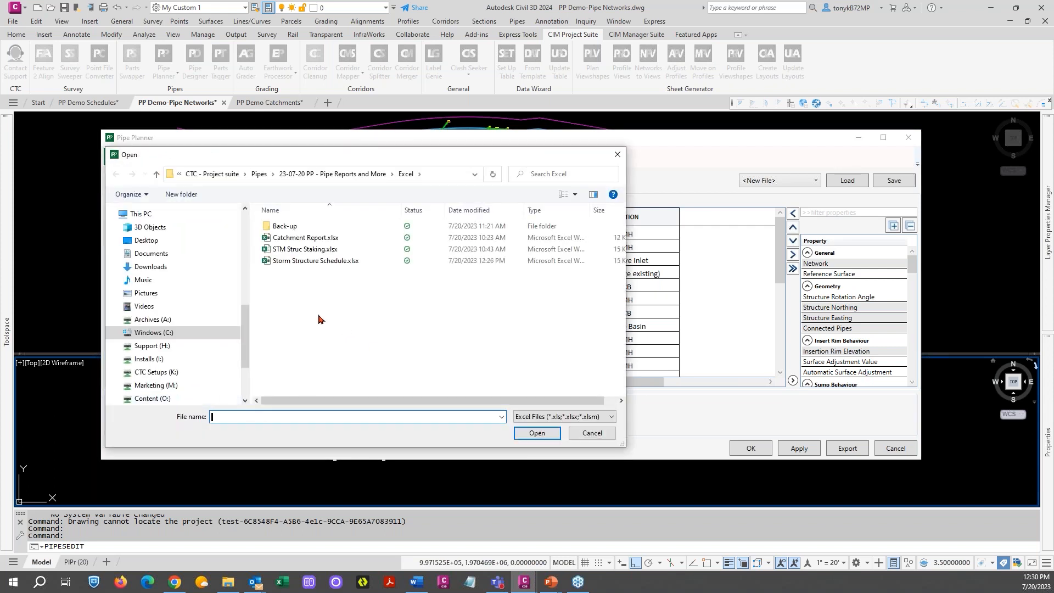
right_click(397, 309)
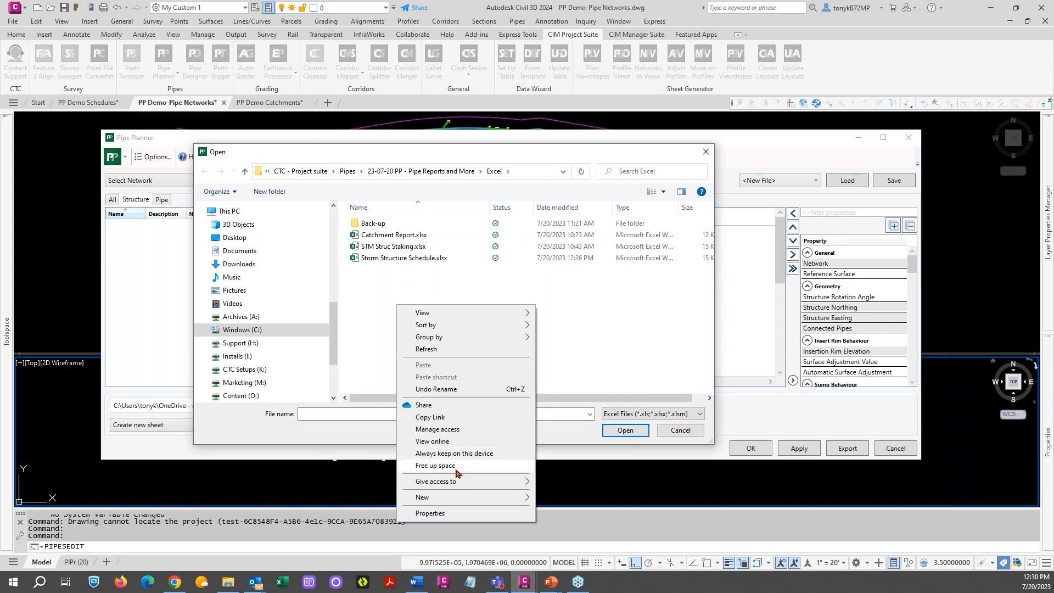
mouse_move(460, 499)
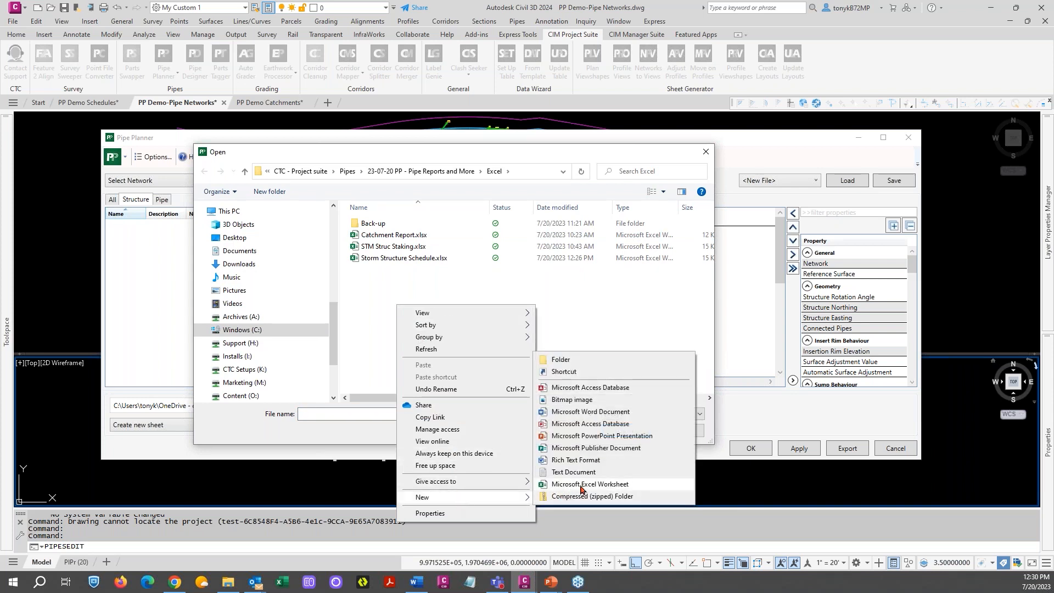
click(580, 484)
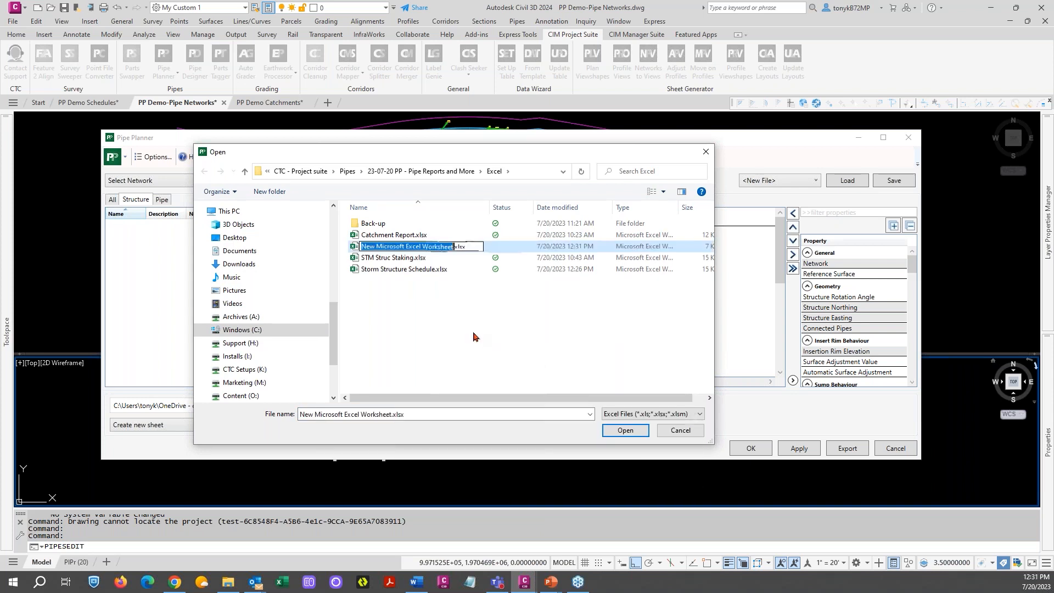
text(Network )
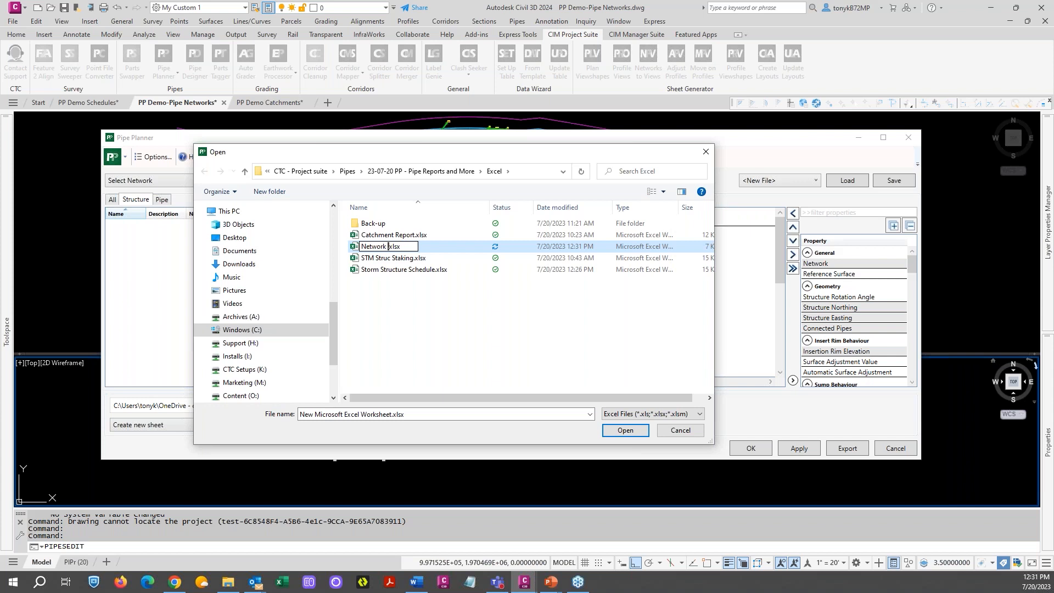
text(Structure)
key(Return)
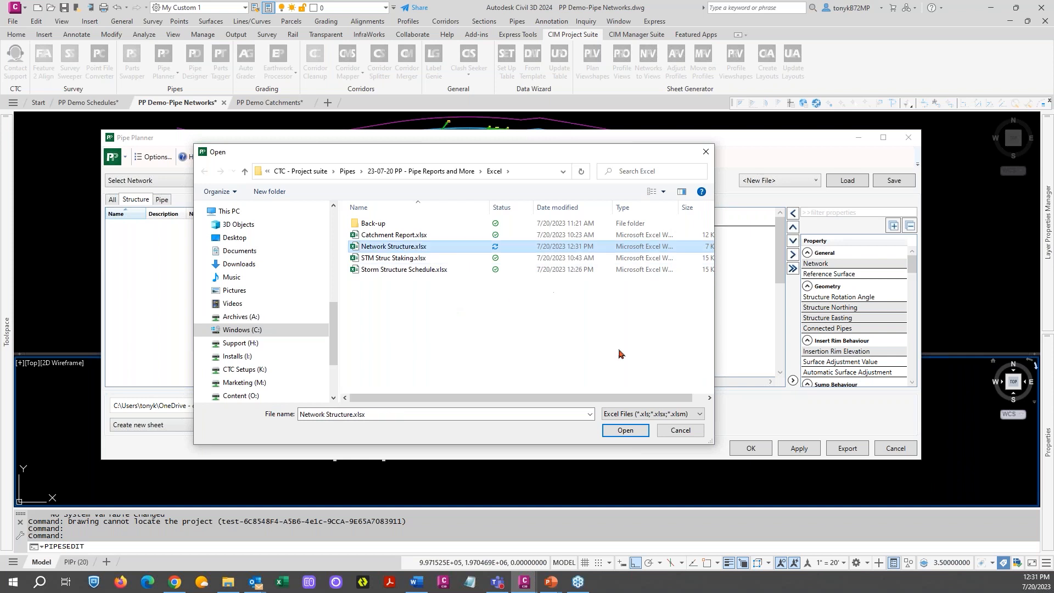
click(625, 430)
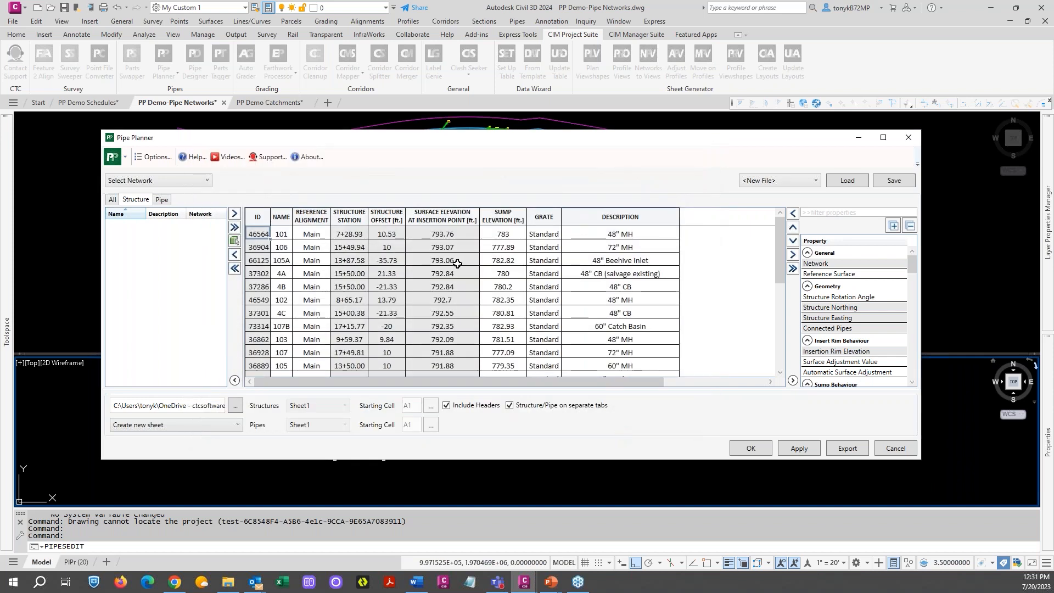
- List the Sanitary network's structures alongside the Storm network, and deselect Sanitary again
click(206, 181)
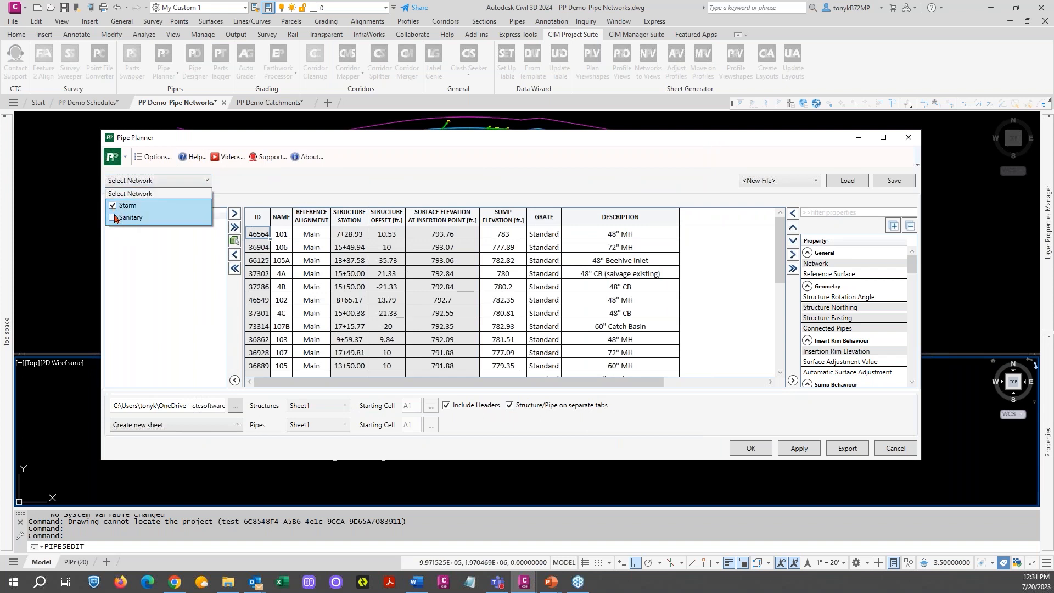
click(112, 218)
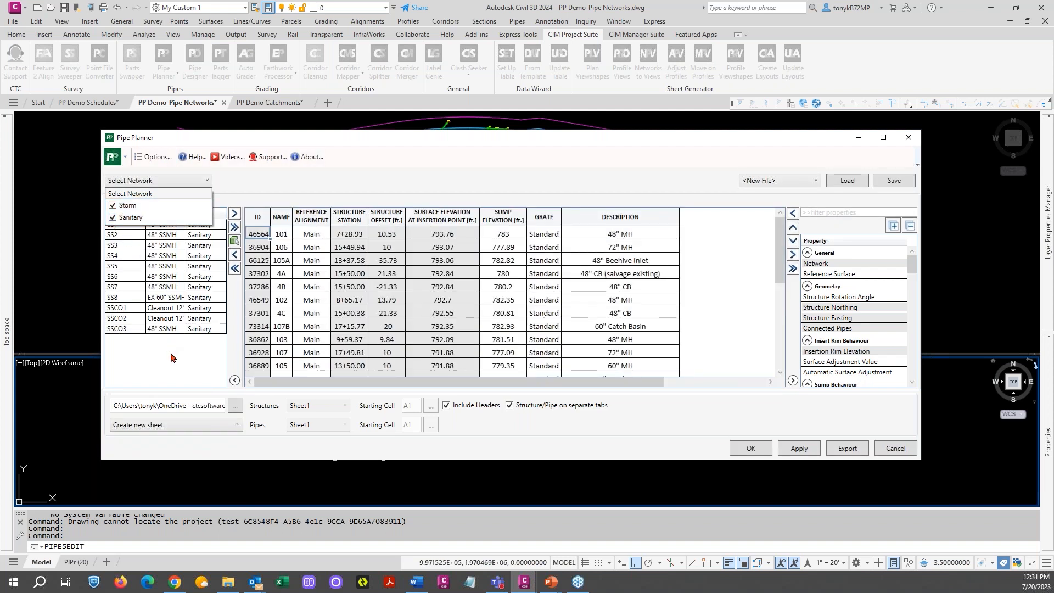
click(171, 358)
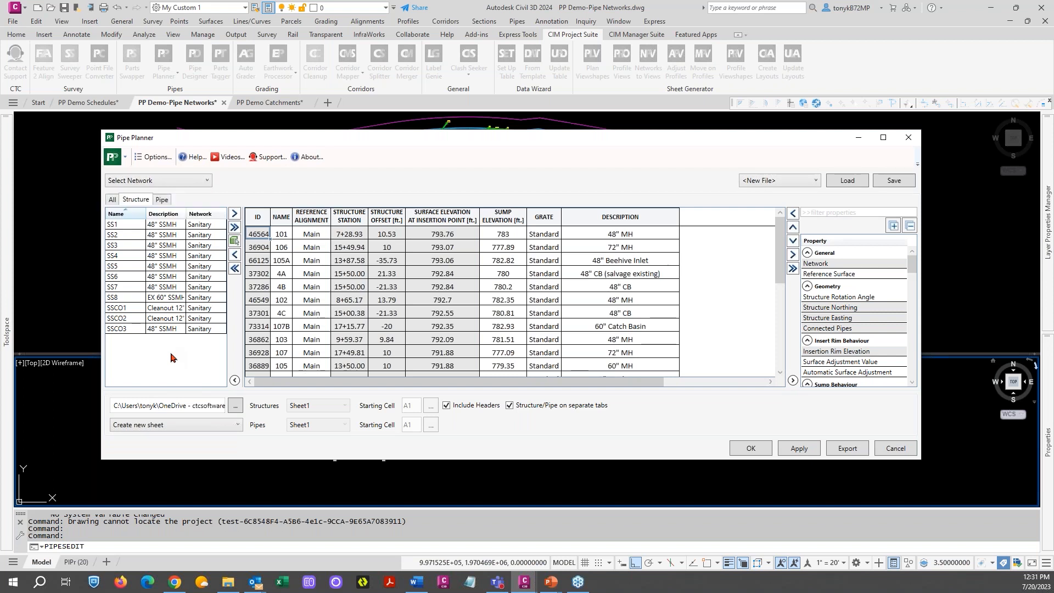
click(203, 181)
click(113, 217)
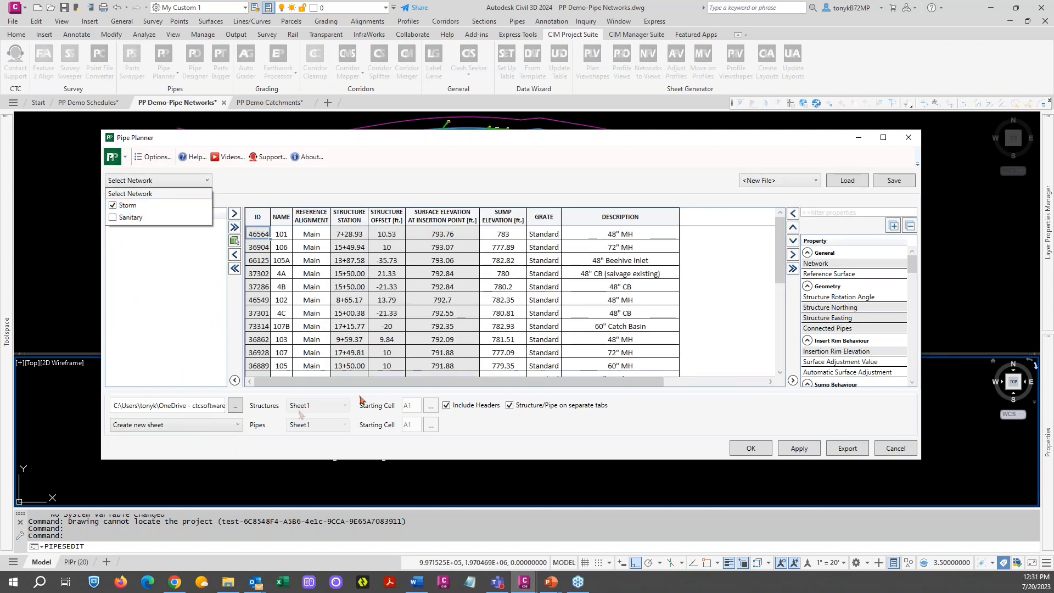
- Export the Storm network to Network Structure.xlsx with the Create new sheet option, allowing the existing file to be updated
click(238, 425)
click(238, 425)
click(163, 438)
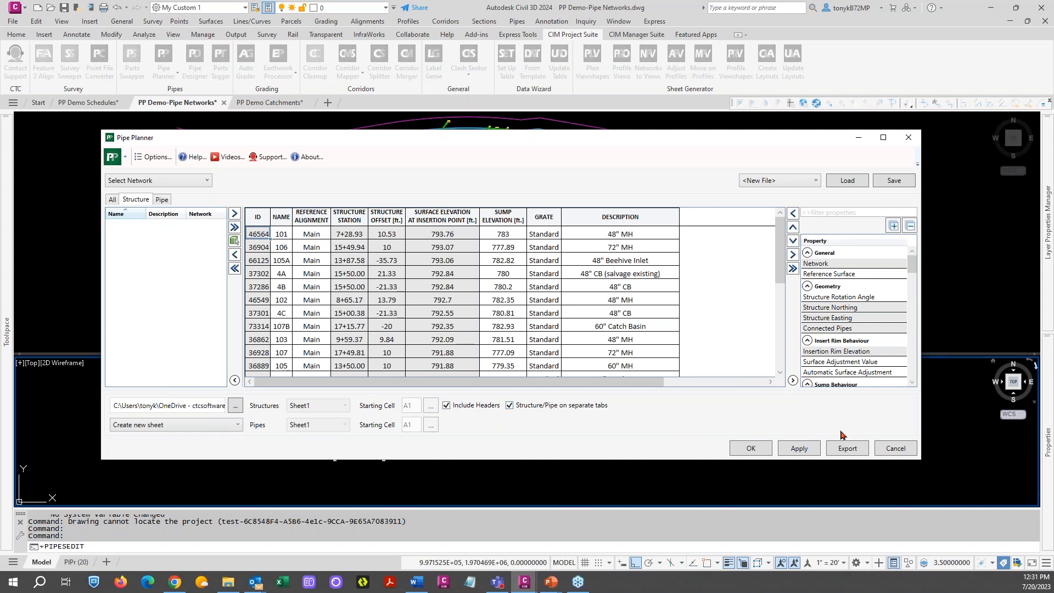
click(845, 449)
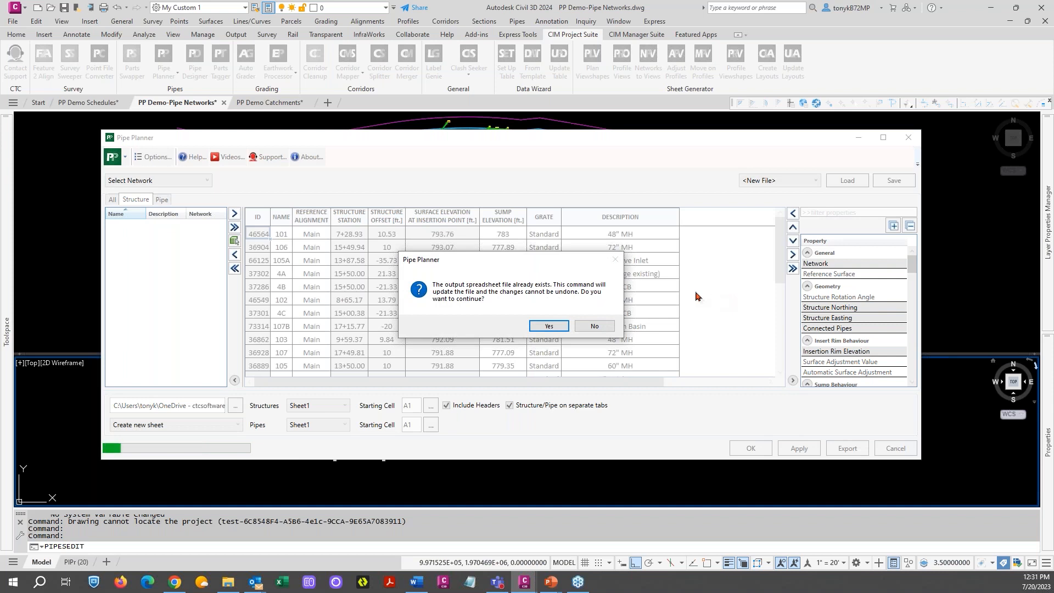
click(548, 326)
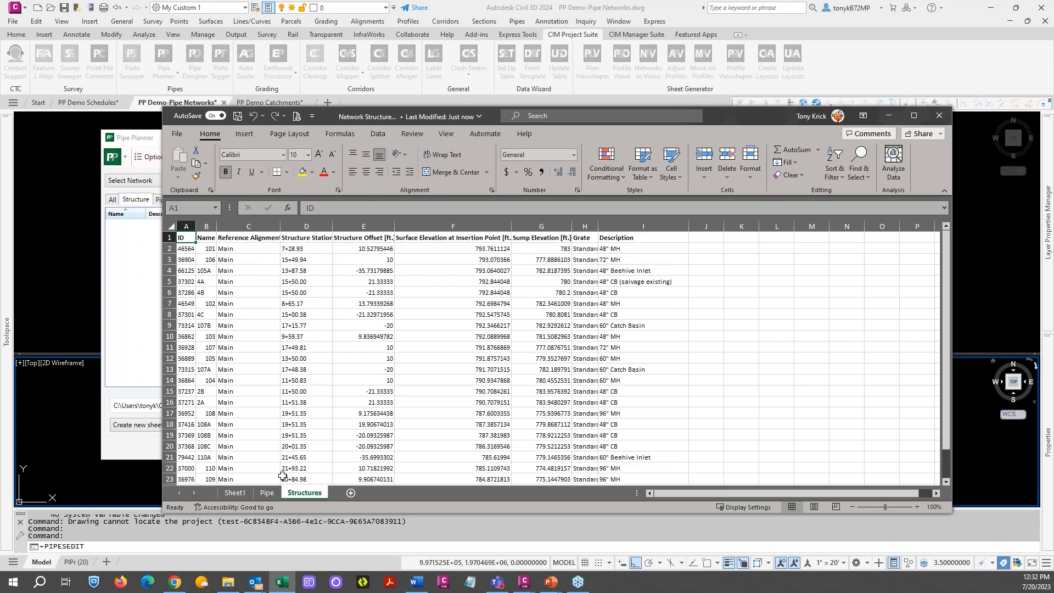
- Check the Pipe sheet and Sheet1 of the exported workbook, and close the Pipe Planner network editor
click(266, 492)
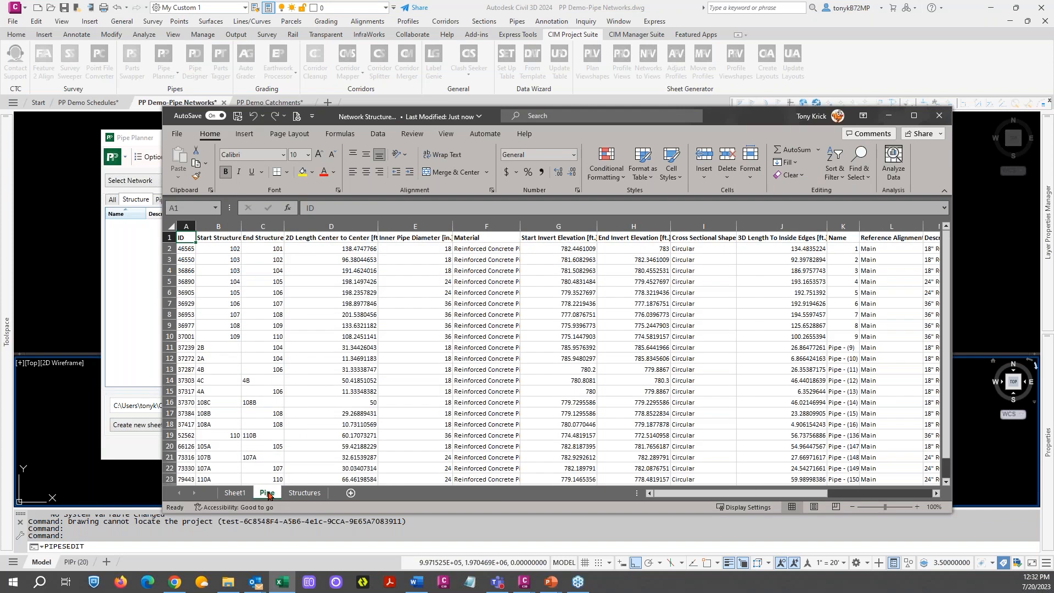
click(234, 493)
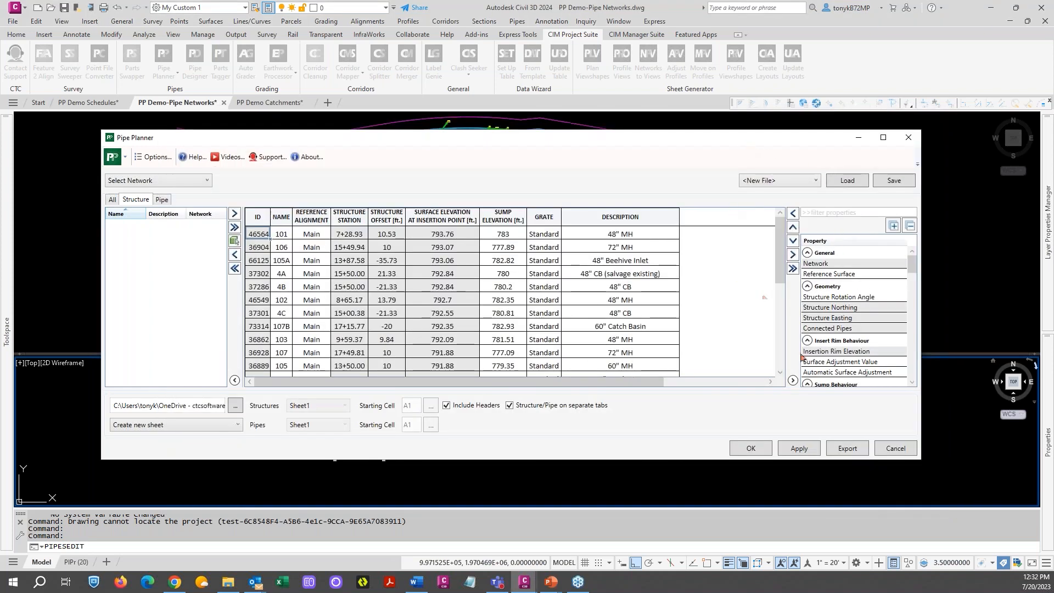
click(746, 448)
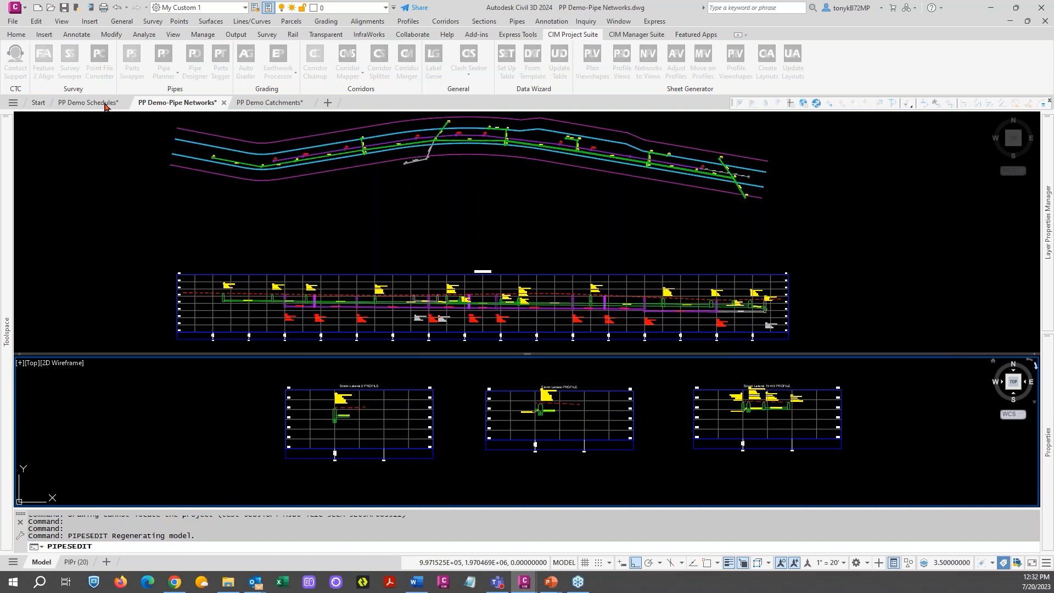
- In the PP Demo Schedules drawing, start Pipe Planner's spreadsheet import and load Network Structure.xlsx from the Excel folder
click(88, 102)
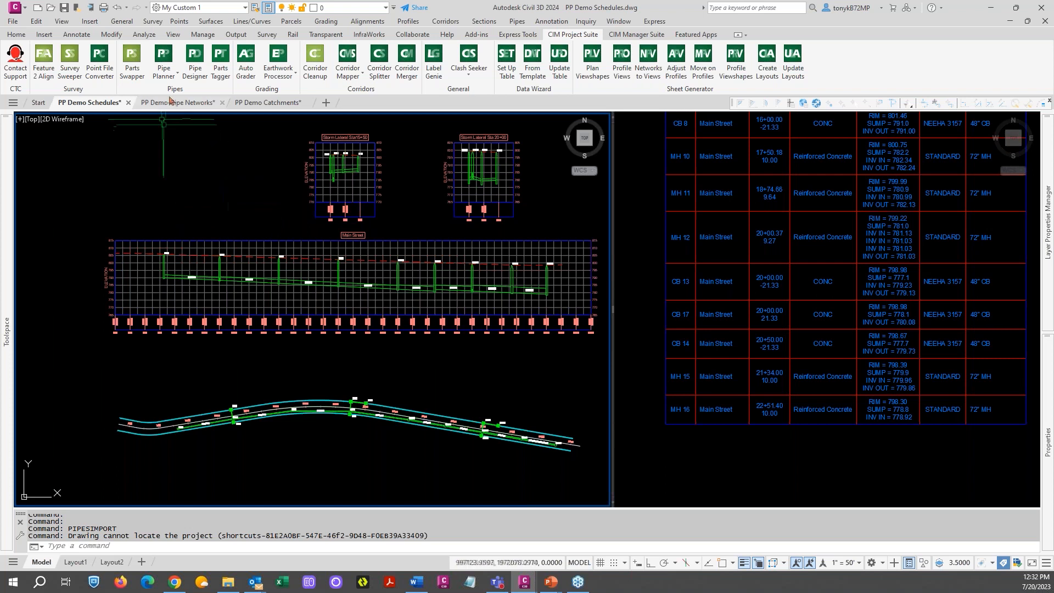
click(177, 77)
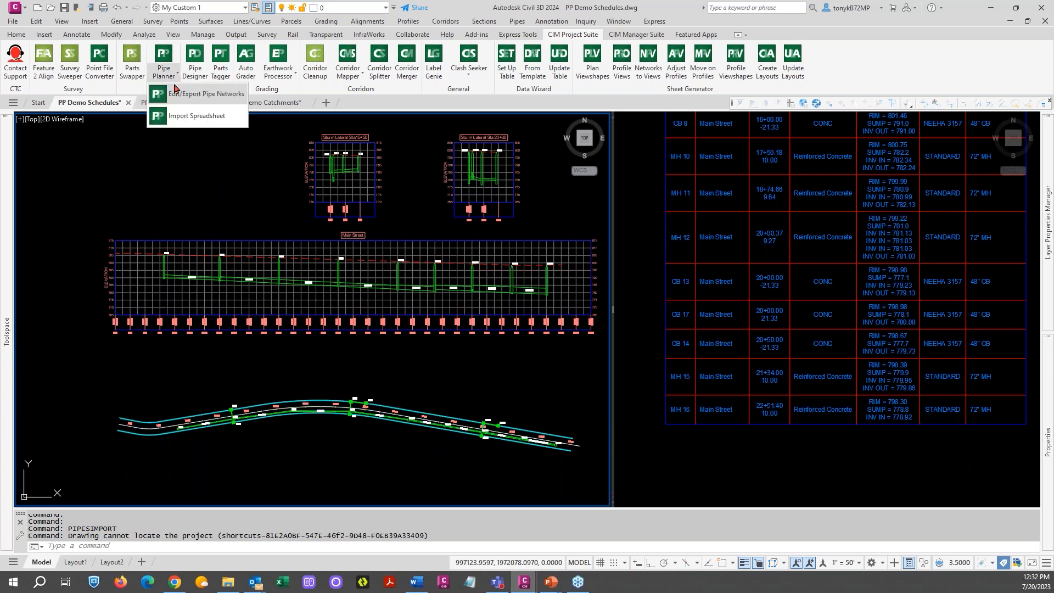
click(184, 115)
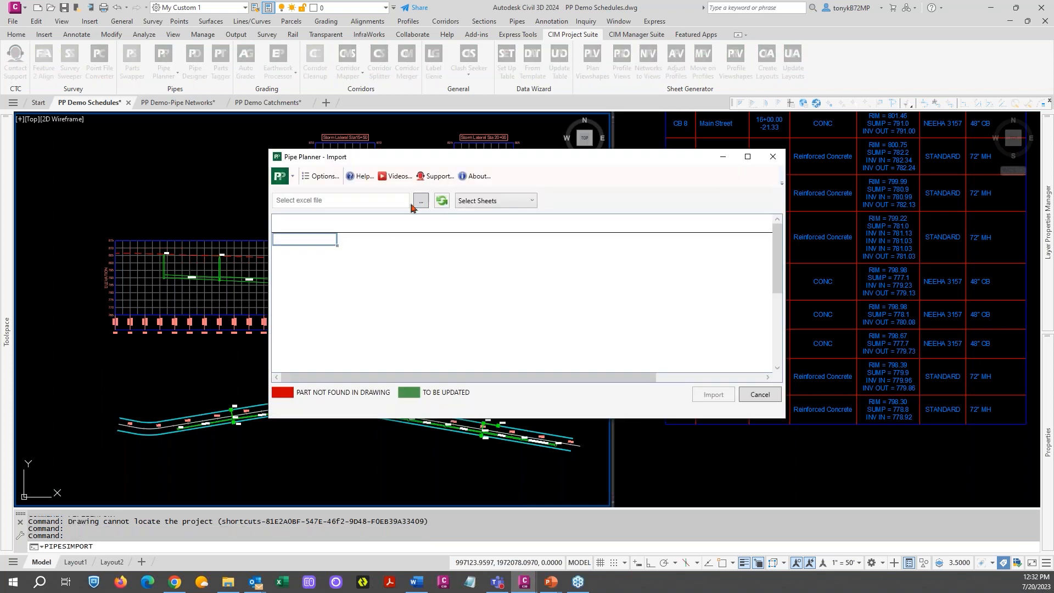
click(421, 204)
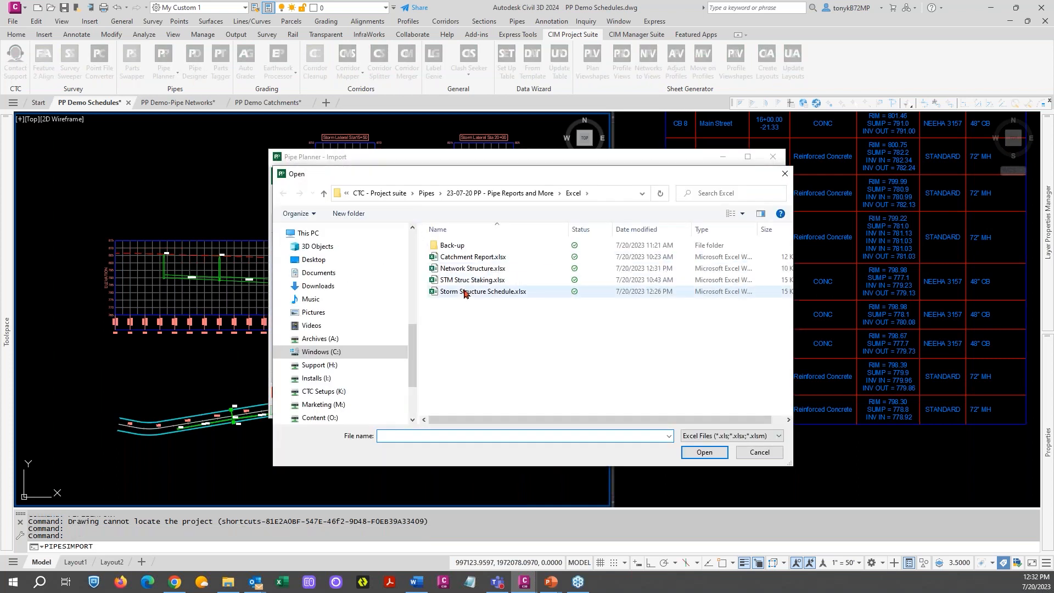
click(453, 269)
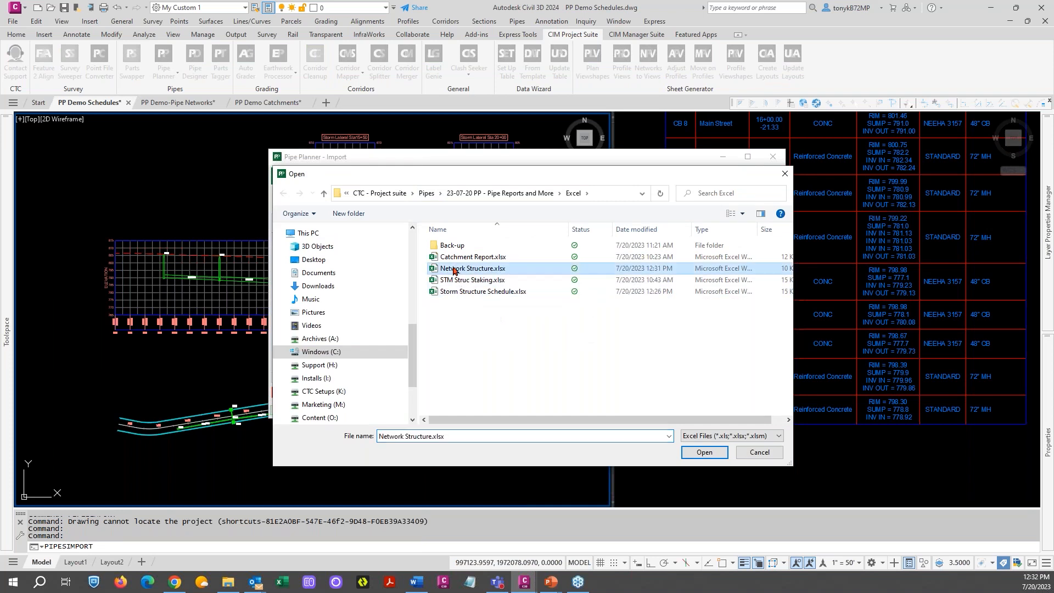
click(704, 452)
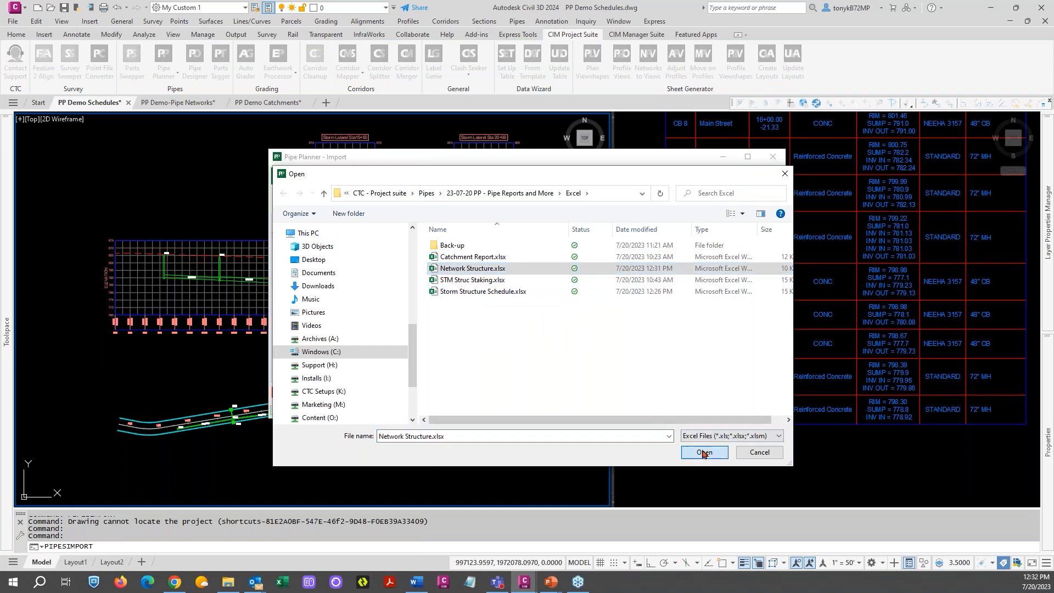
- Choose the Structures sheet of the loaded workbook and import it to update the drawing's structures
click(531, 201)
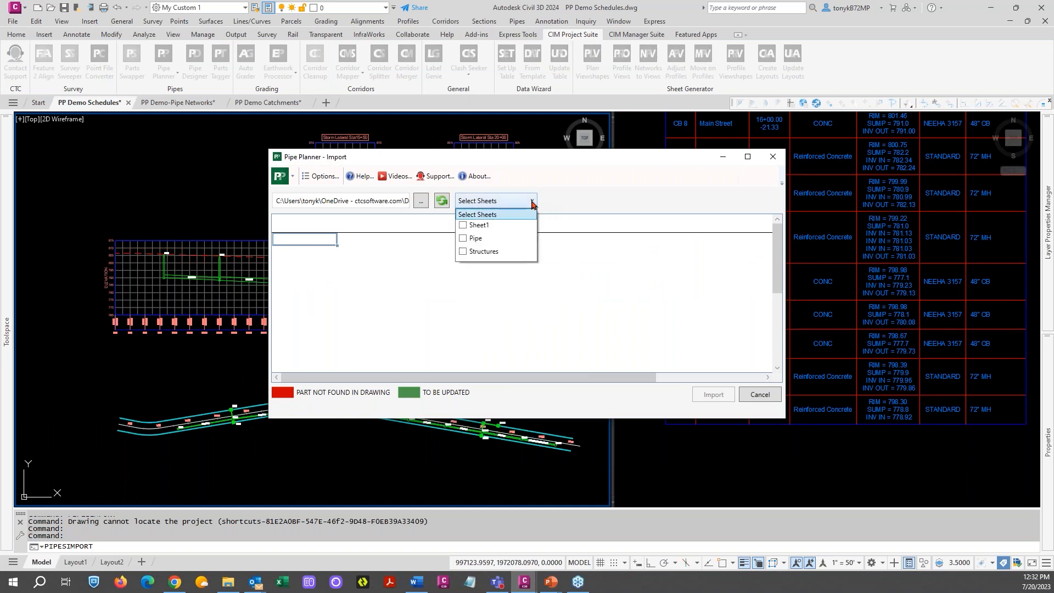
click(475, 251)
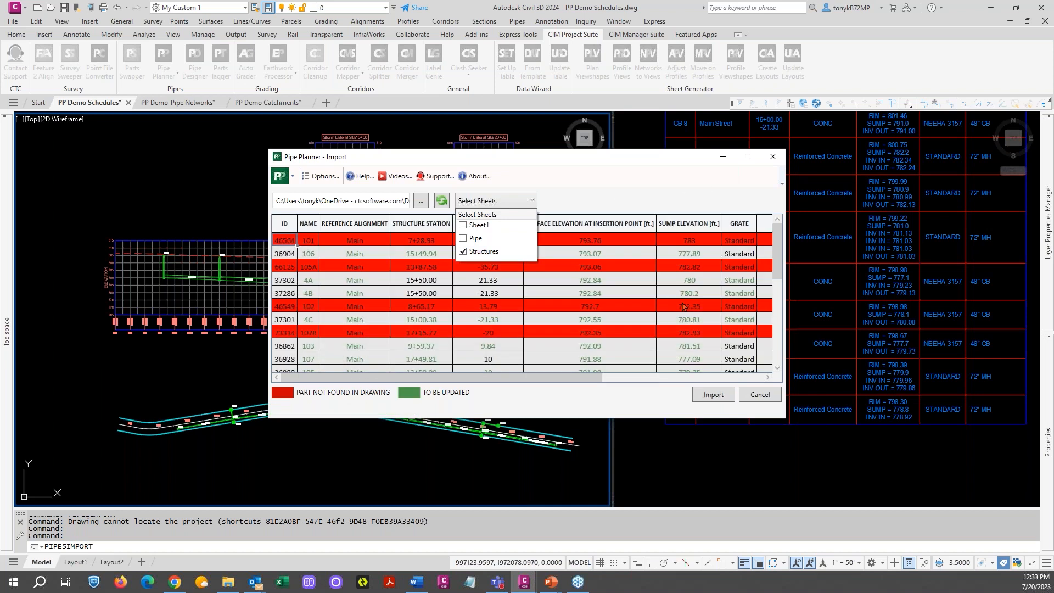
click(624, 171)
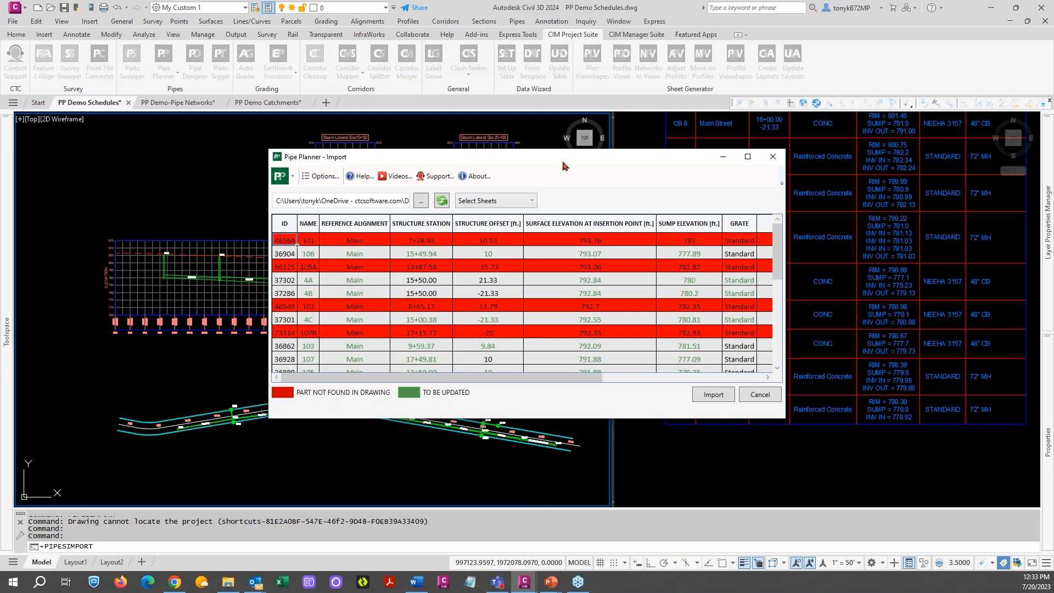
drag(591, 163, 680, 131)
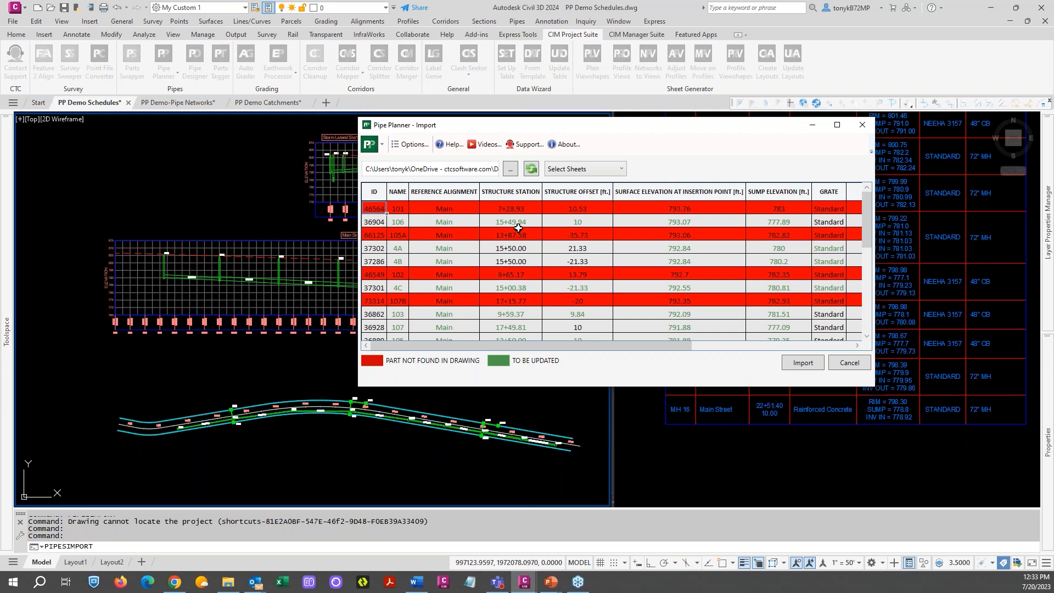
click(798, 364)
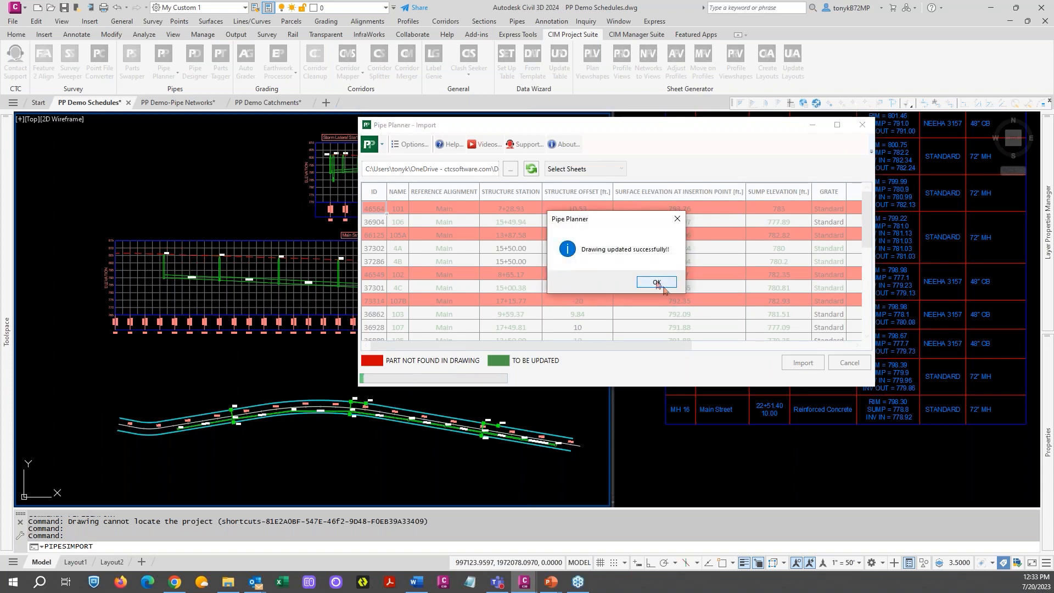
click(657, 283)
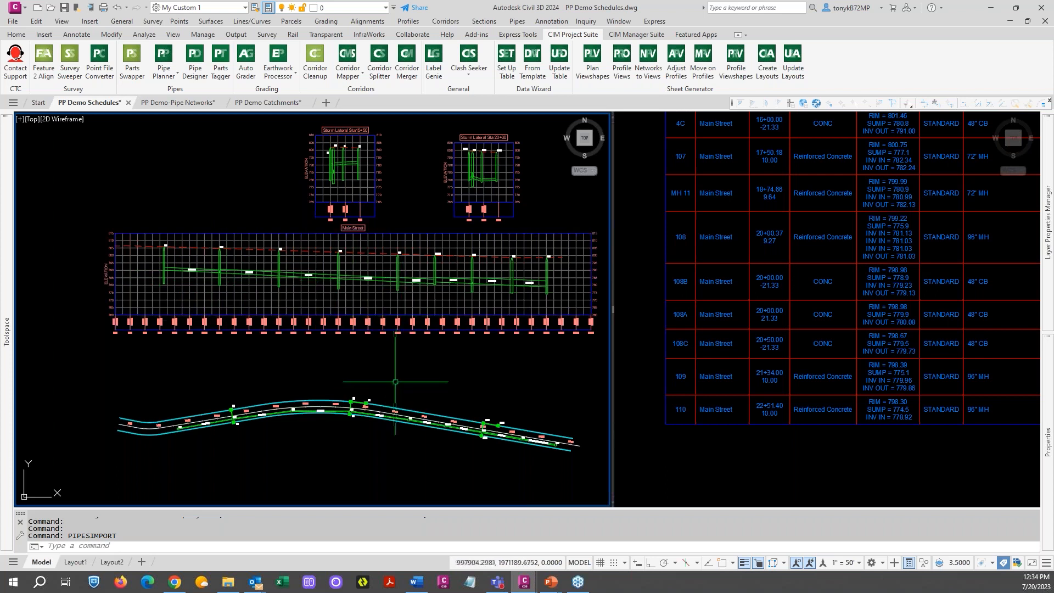
- Examine the updated structure labels along the Main Street storm network in plan, from 105 to 109, and return to the overview
mouse_move(388, 393)
middle_down()
mouse_move(395, 365)
mouse_move(375, 338)
middle_up()
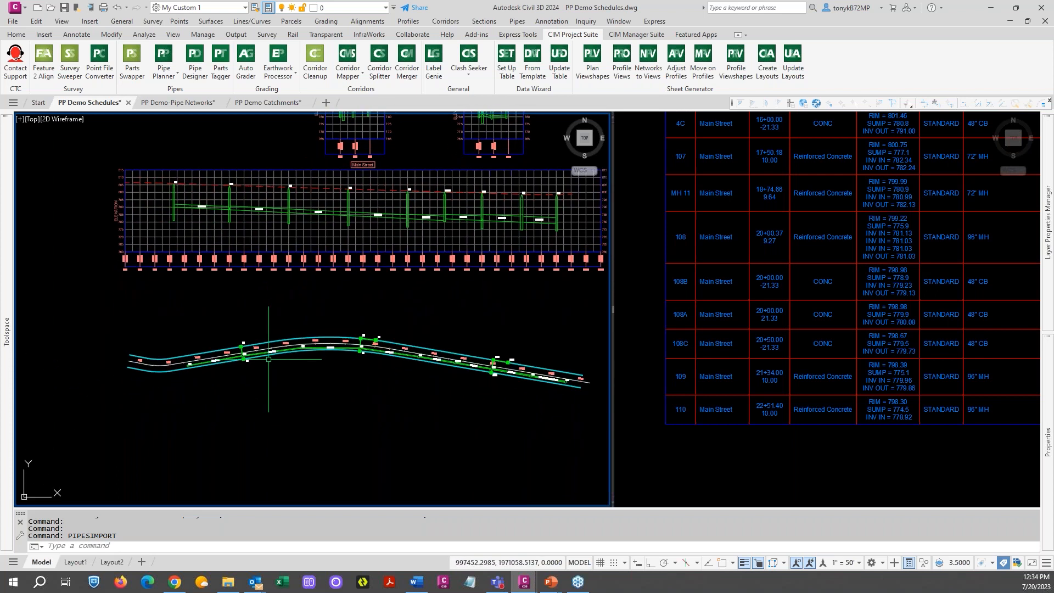
scroll(319, 354, up, 5)
middle_drag(431, 356, 169, 362)
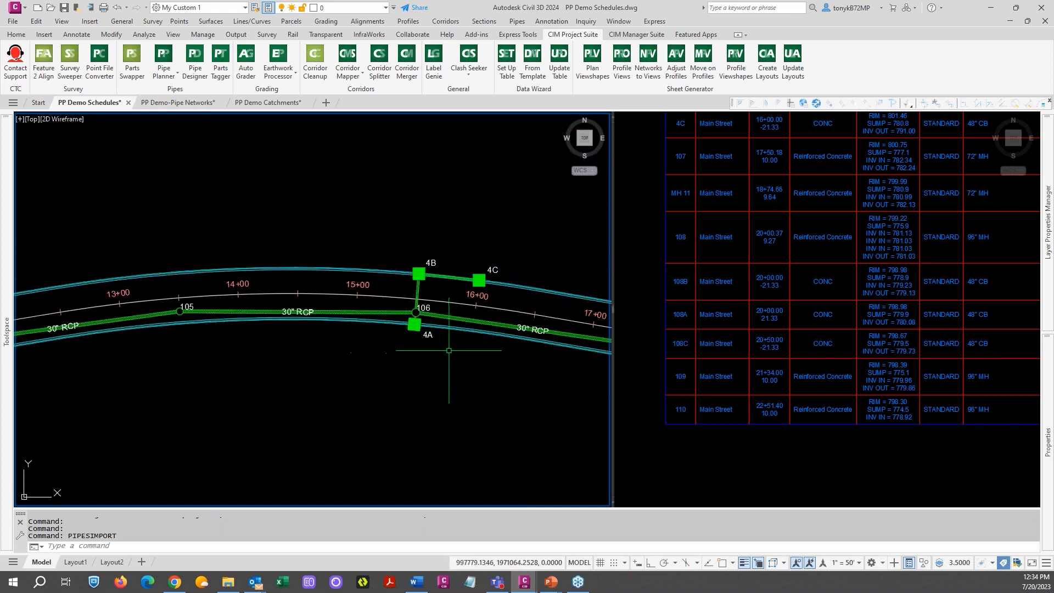
scroll(511, 283, down, 2)
middle_drag(511, 283, 353, 247)
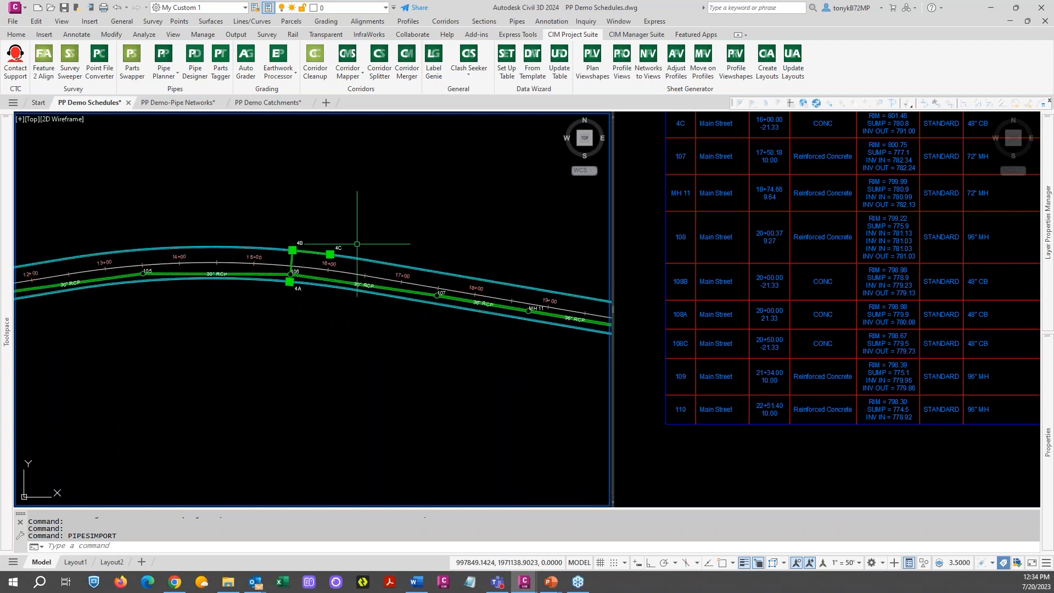
scroll(368, 253, up, 2)
scroll(364, 279, up, 2)
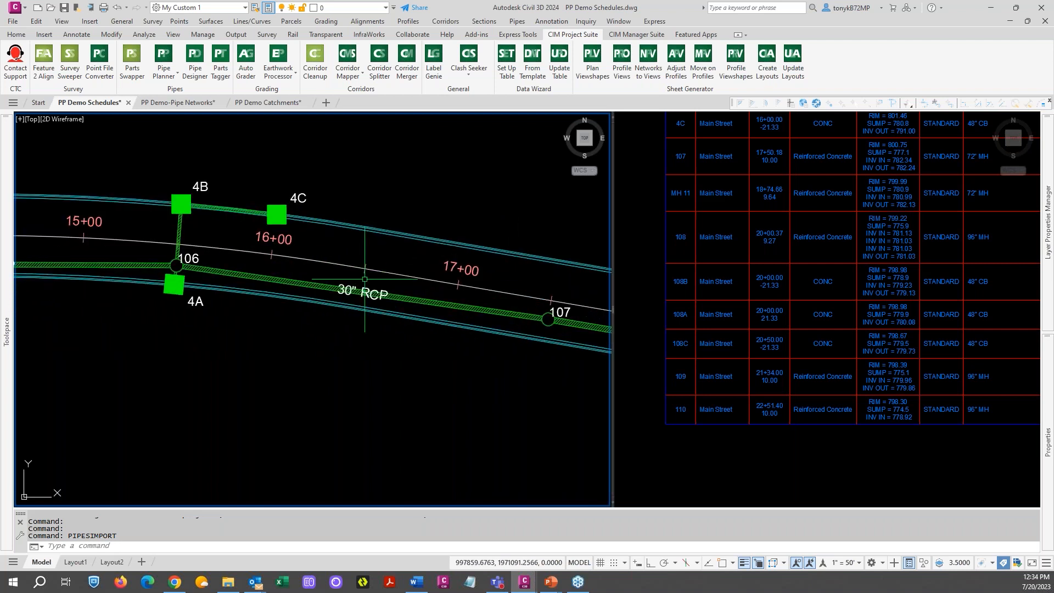
scroll(364, 279, down, 2)
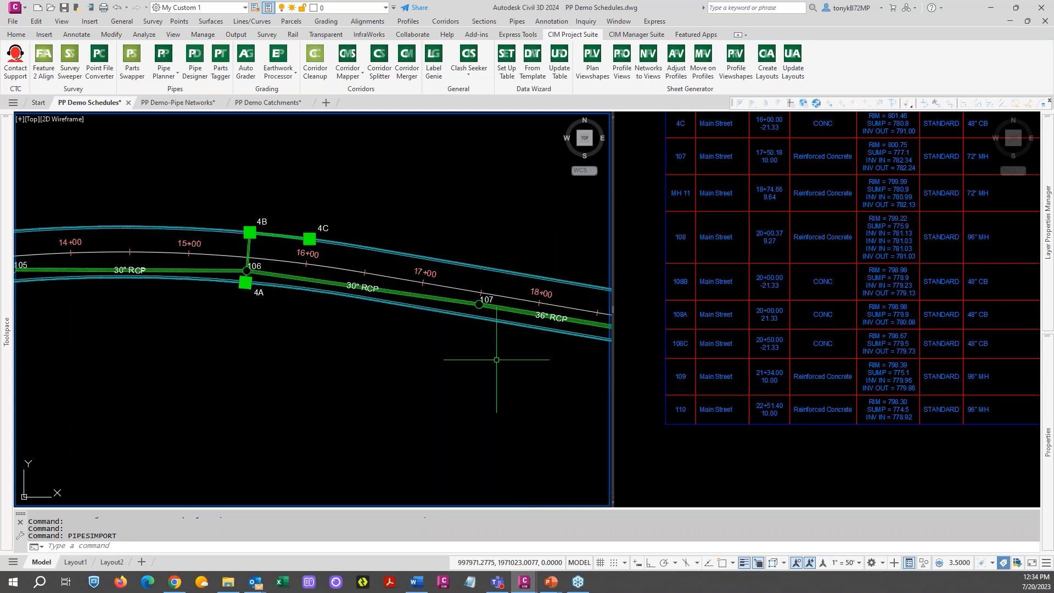
middle_drag(553, 361, 277, 329)
middle_drag(453, 368, 382, 358)
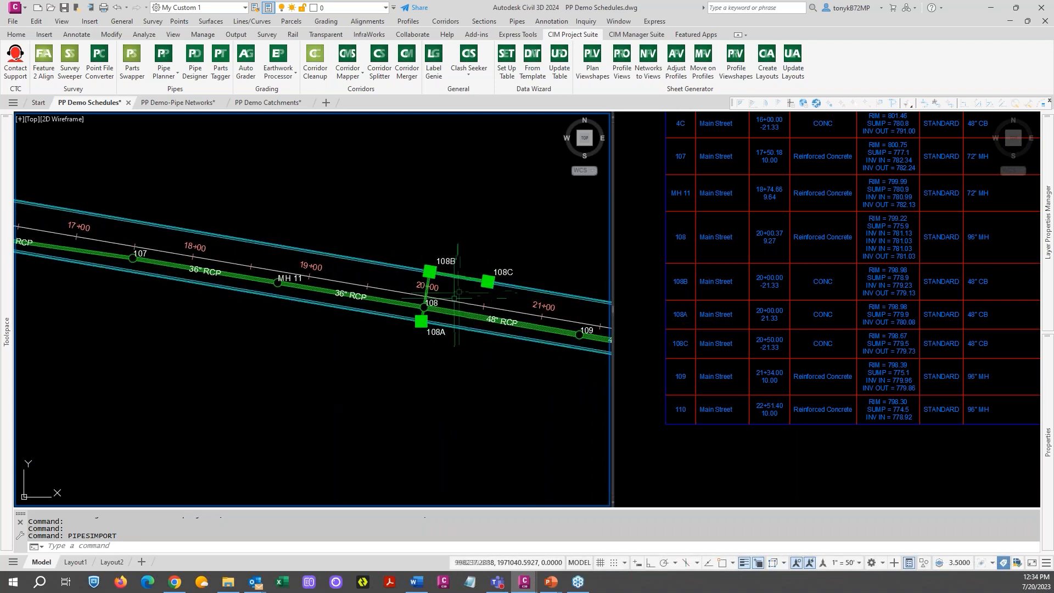
scroll(438, 301, down, 5)
middle_drag(439, 329, 479, 429)
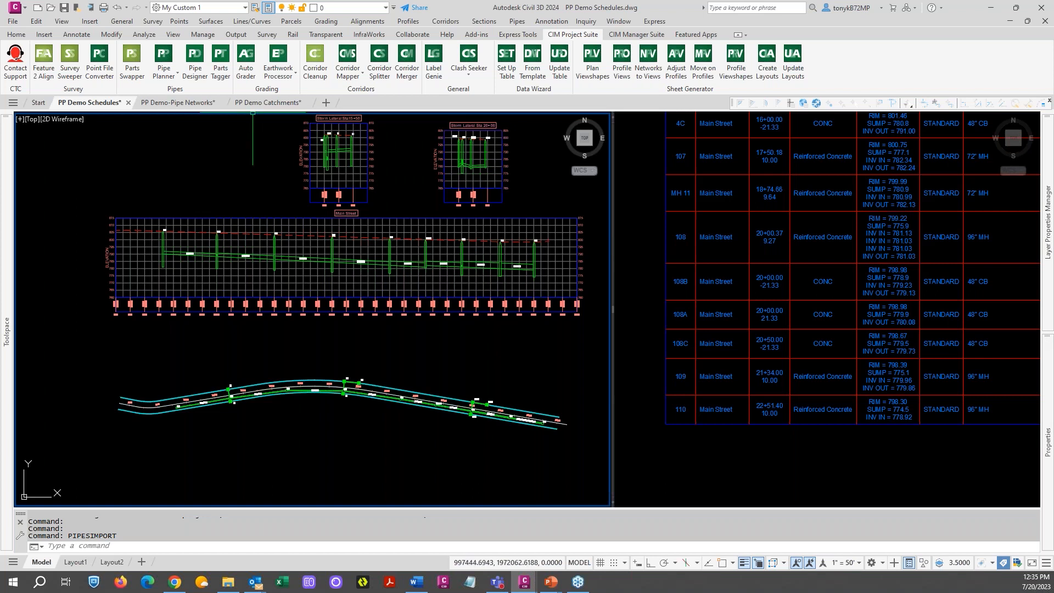
- Switch to the PP Demo Catchments drawing and review the catchment properties of Catchment - (1) in the Storm group without changing them
click(254, 107)
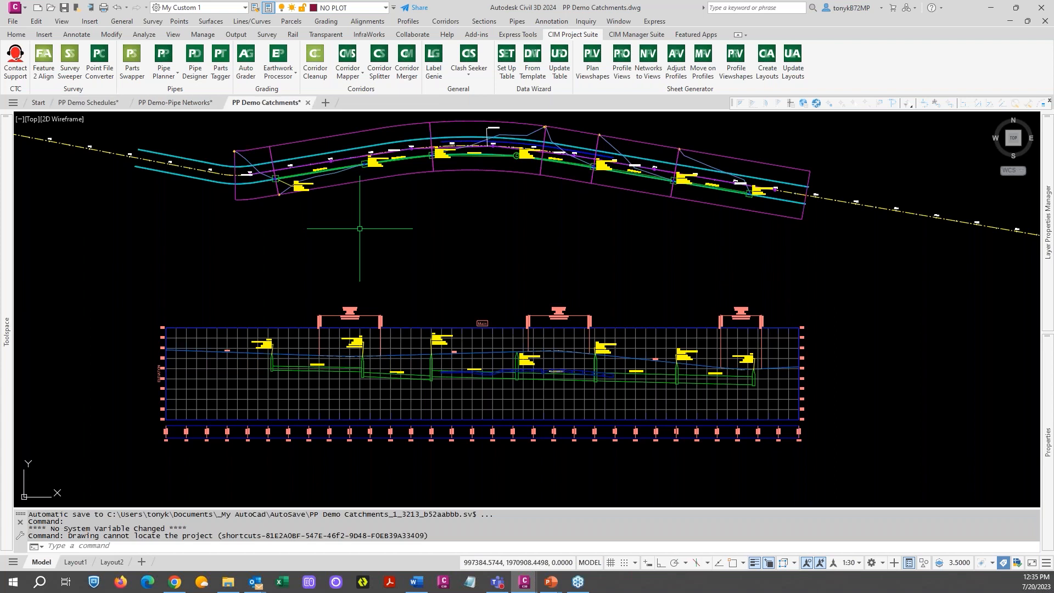
middle_drag(413, 240, 412, 291)
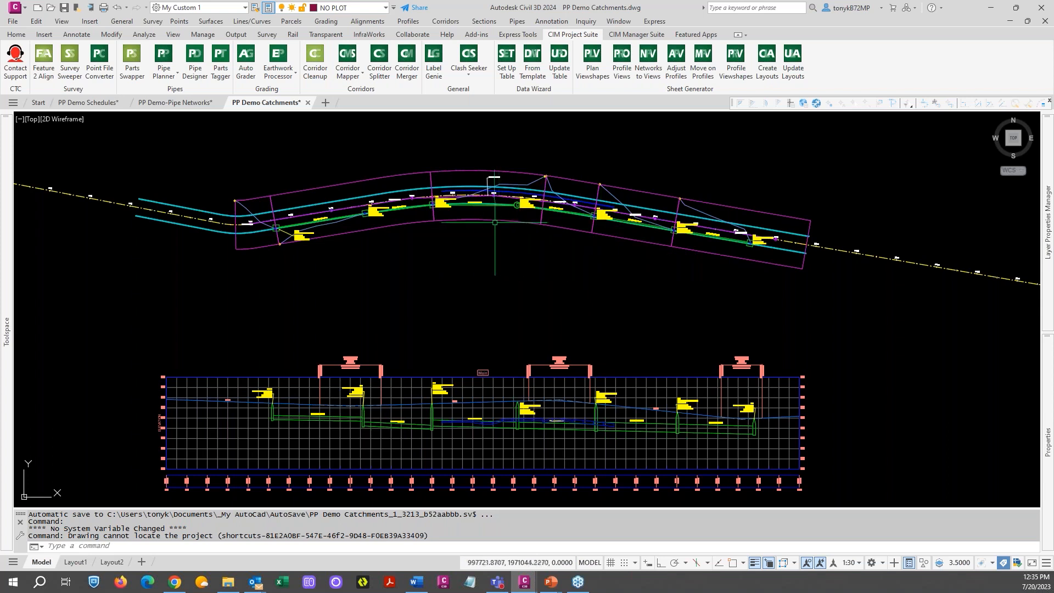
mouse_move(7, 258)
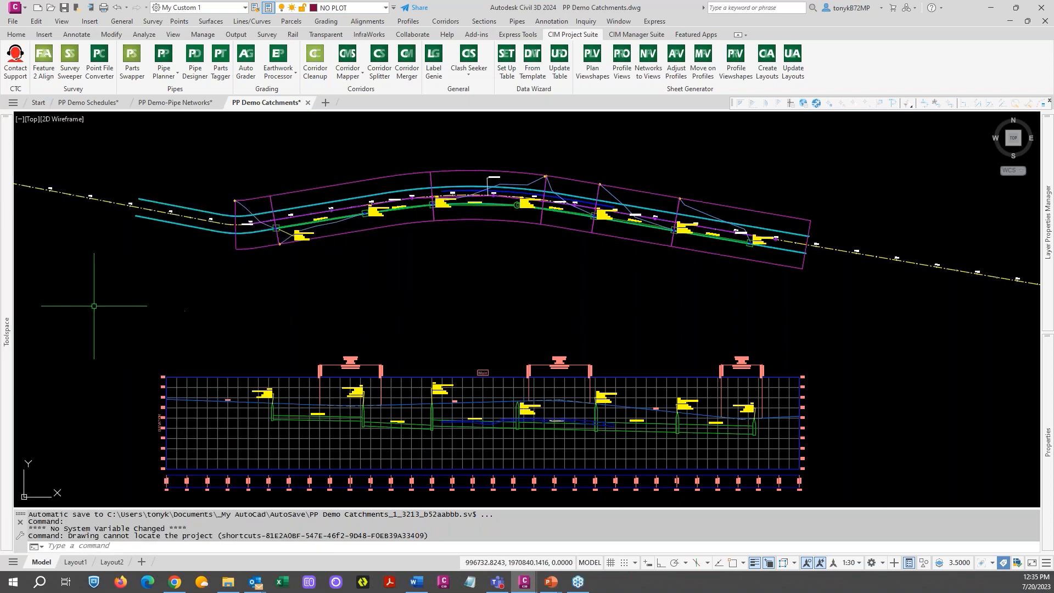
mouse_move(6, 277)
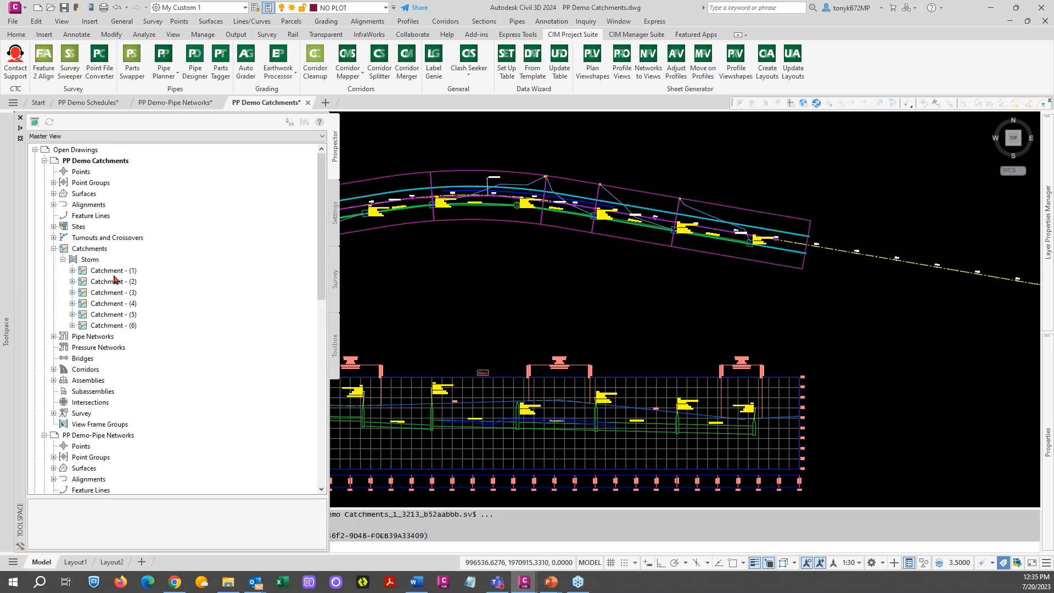
click(114, 273)
click(72, 270)
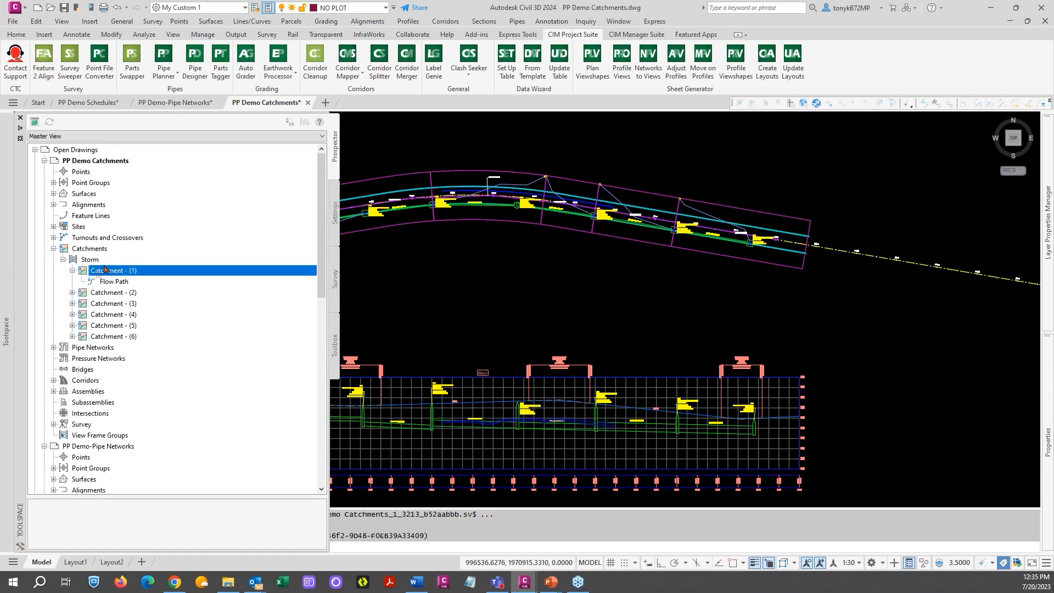
right_click(112, 271)
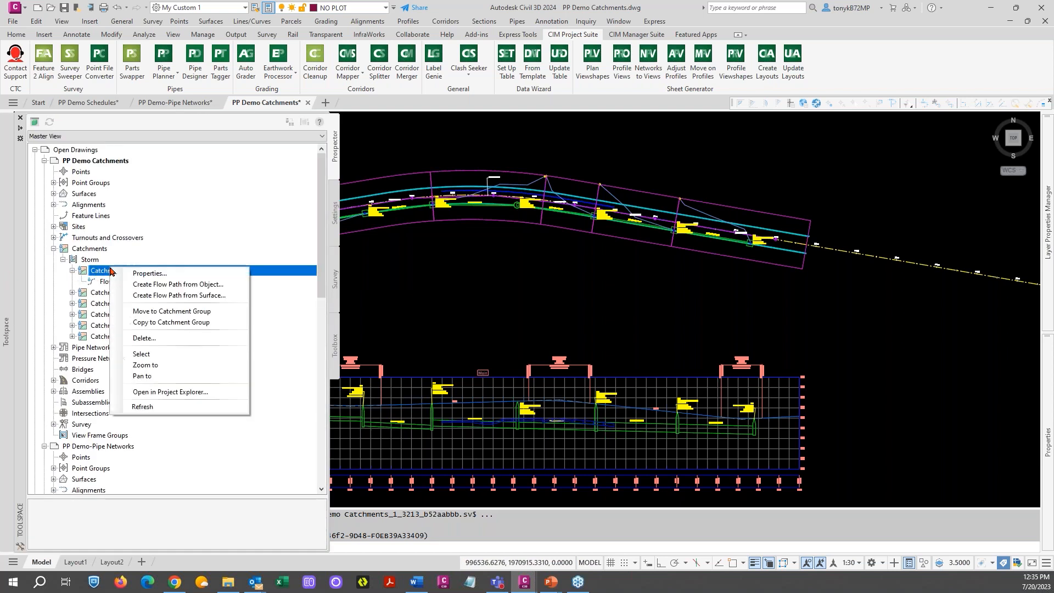
click(172, 274)
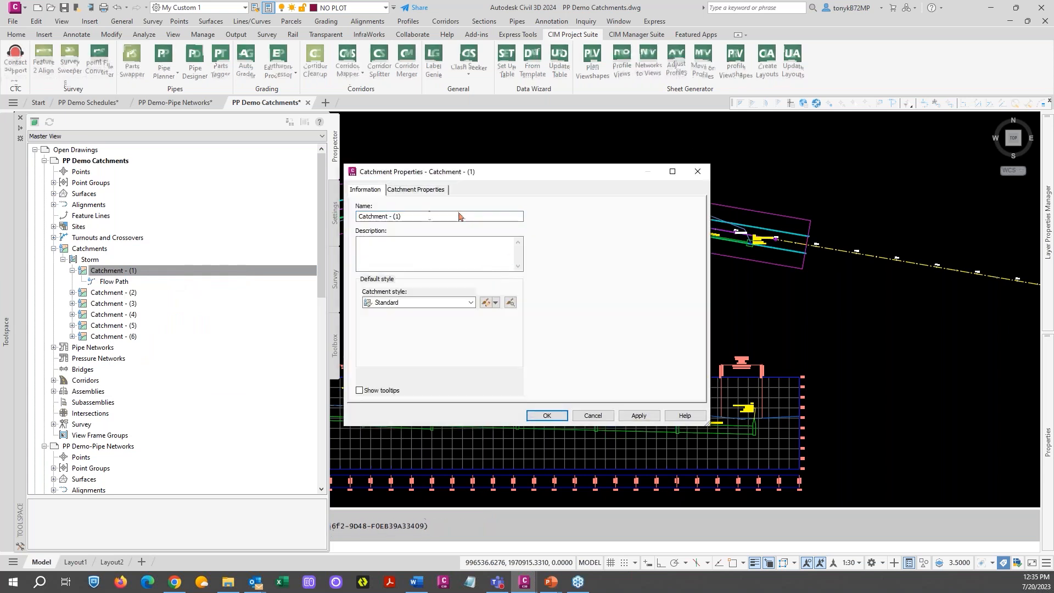
click(418, 189)
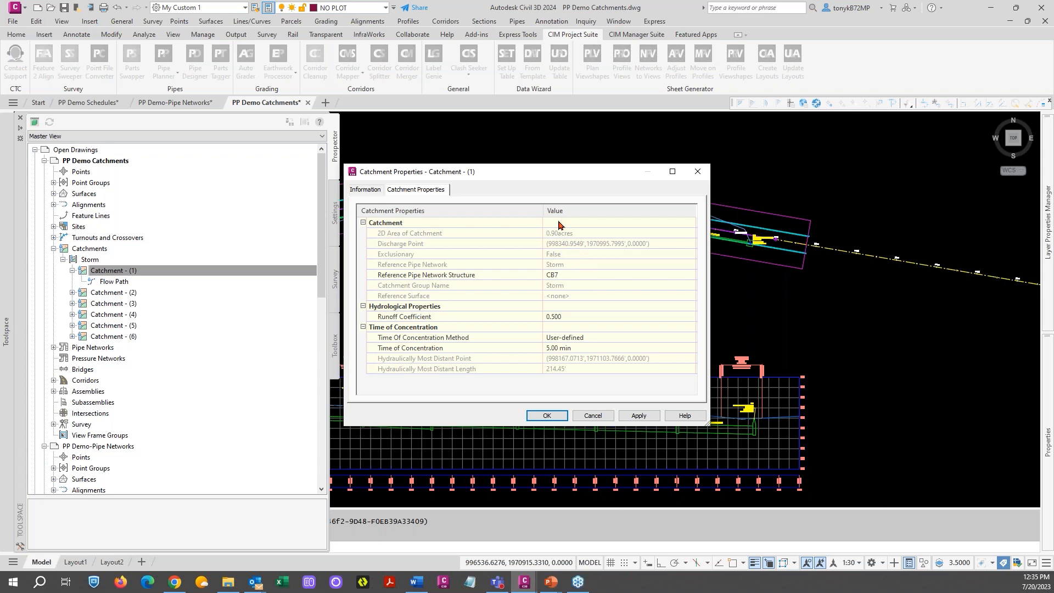
click(593, 417)
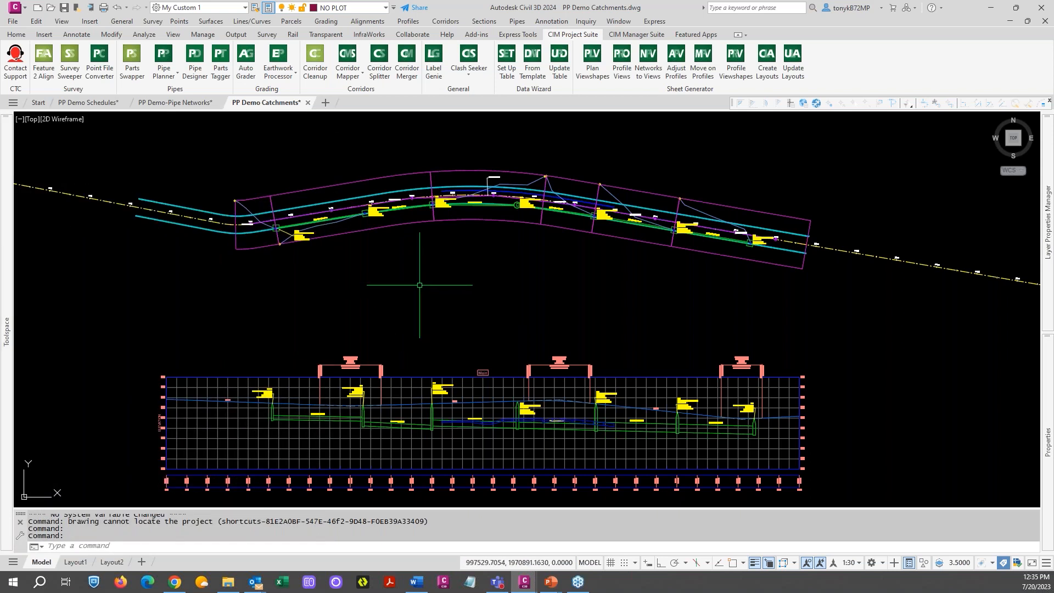
- Open the catchments drawing's networks in Pipe Planner's edit/export tool, dismiss the pipe depth notice, and show the pipe table
middle_drag(457, 252, 458, 238)
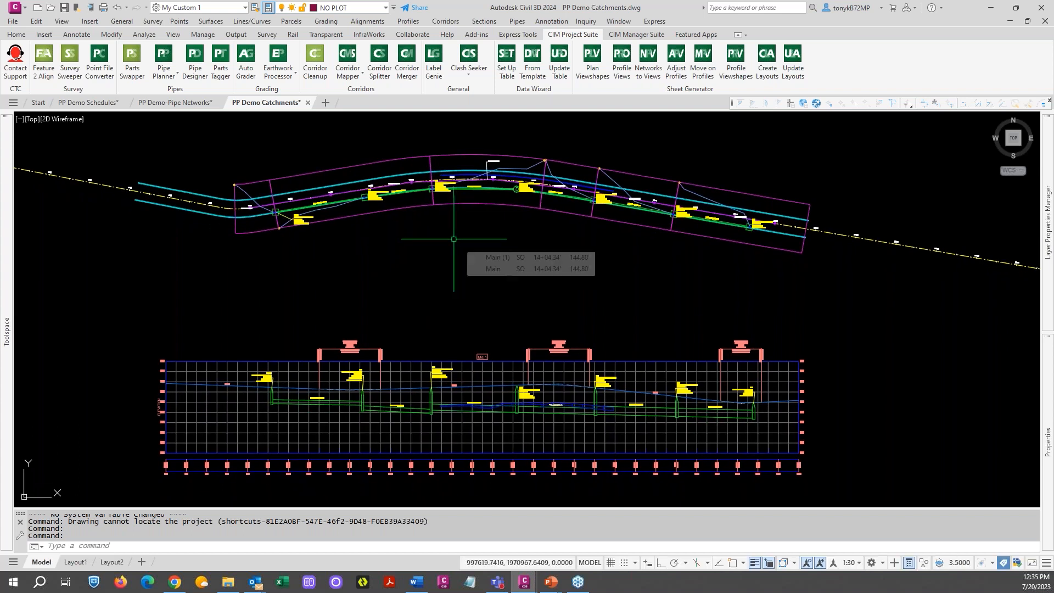
click(175, 75)
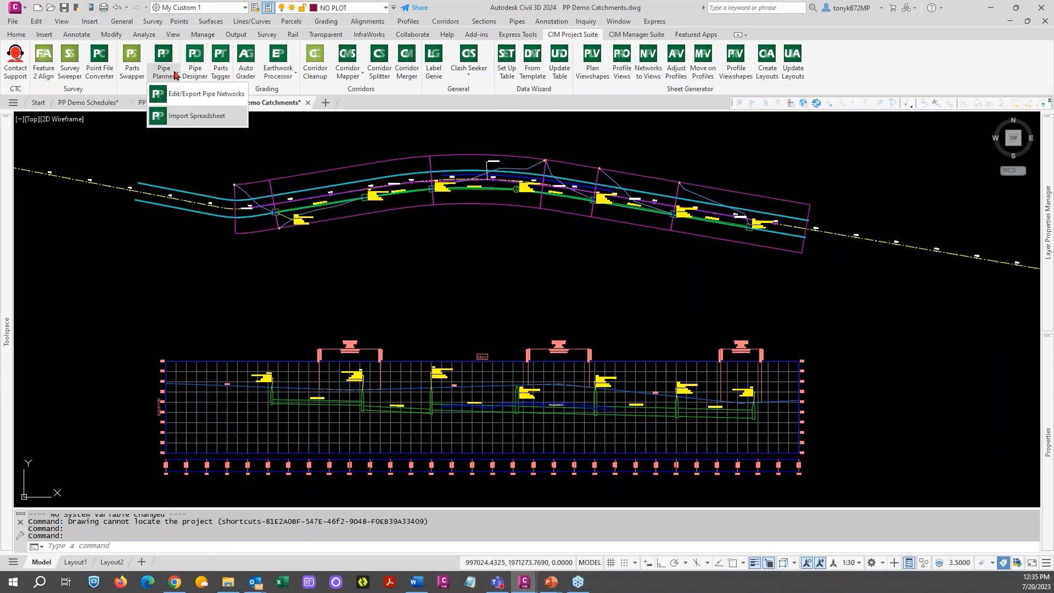
click(185, 96)
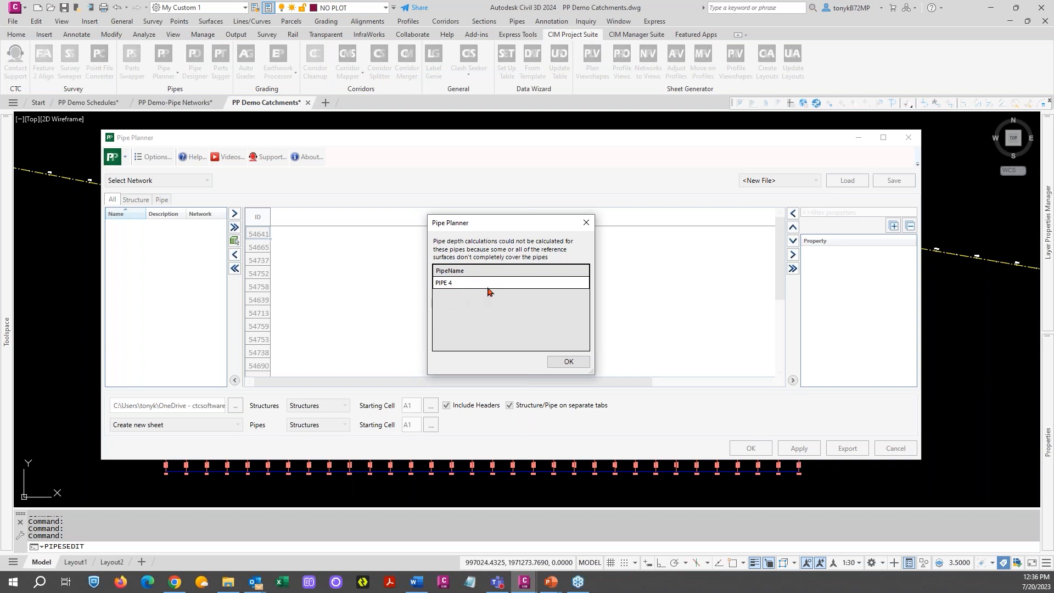
click(568, 362)
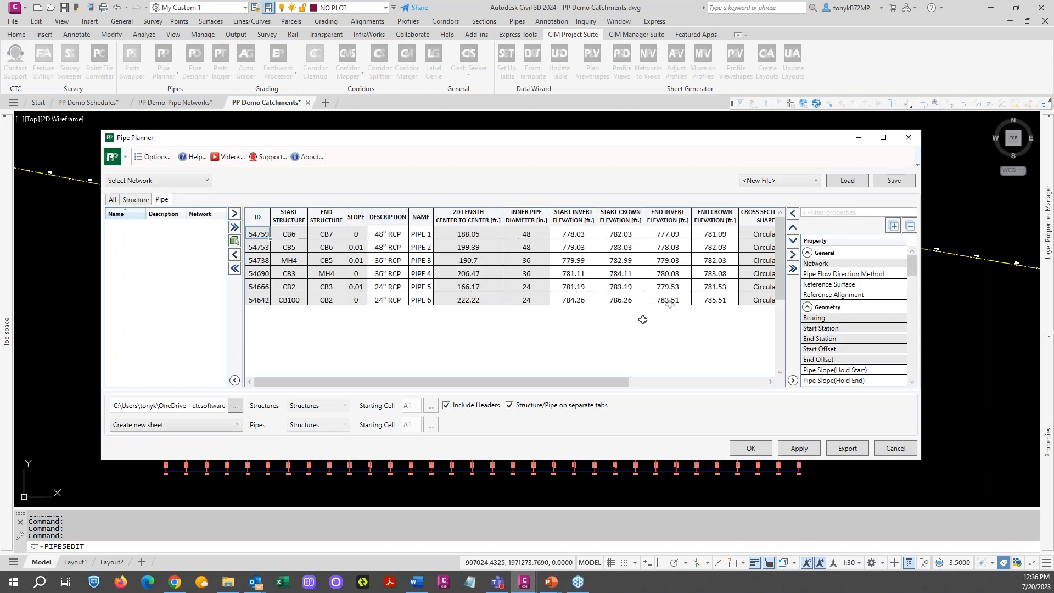
drag(573, 382, 537, 382)
- Review the pipe depth calculation settings in Pipe Planner's options and close them without changes
click(154, 157)
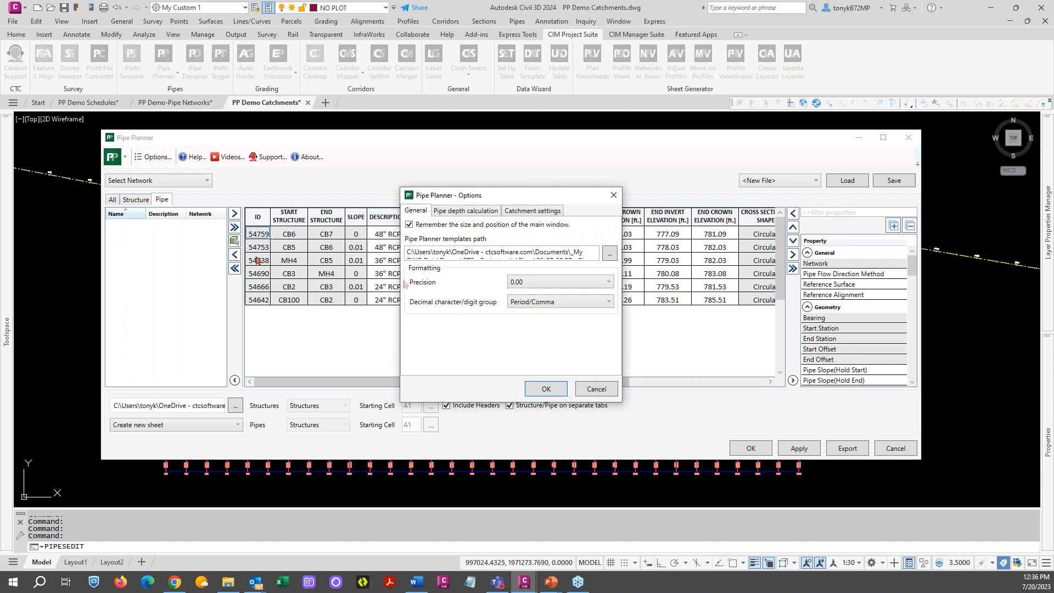
click(453, 211)
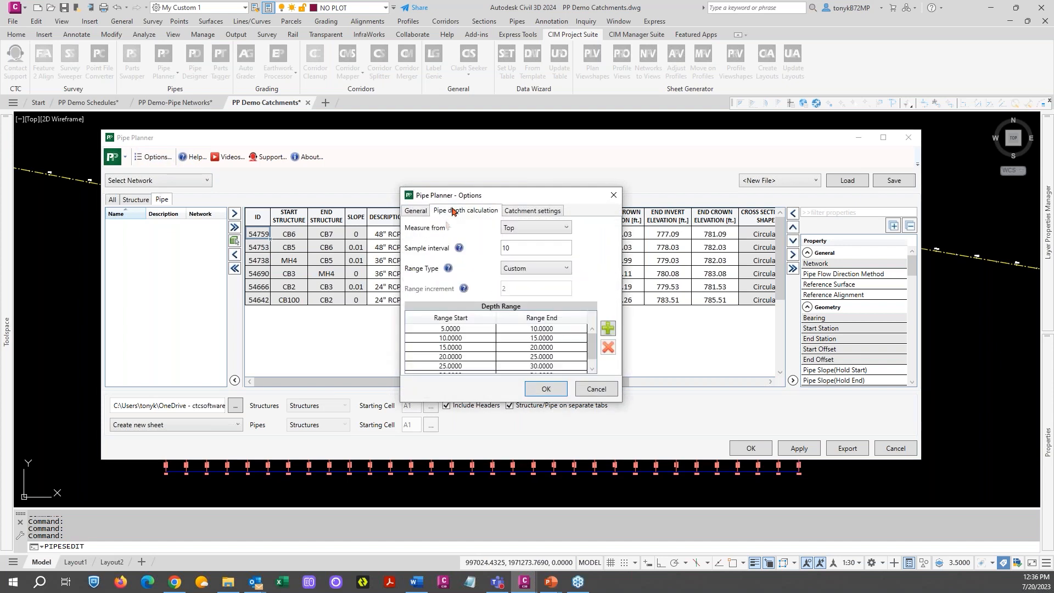
click(592, 390)
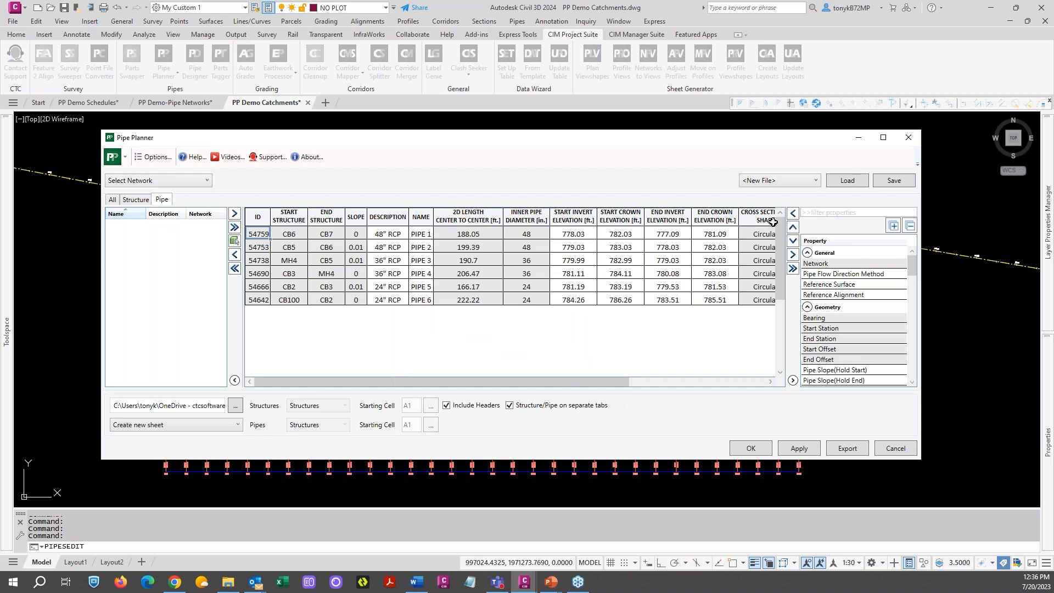
- Load the Catchment Reports template into Pipe Planner and review the columns of its structure table
click(815, 182)
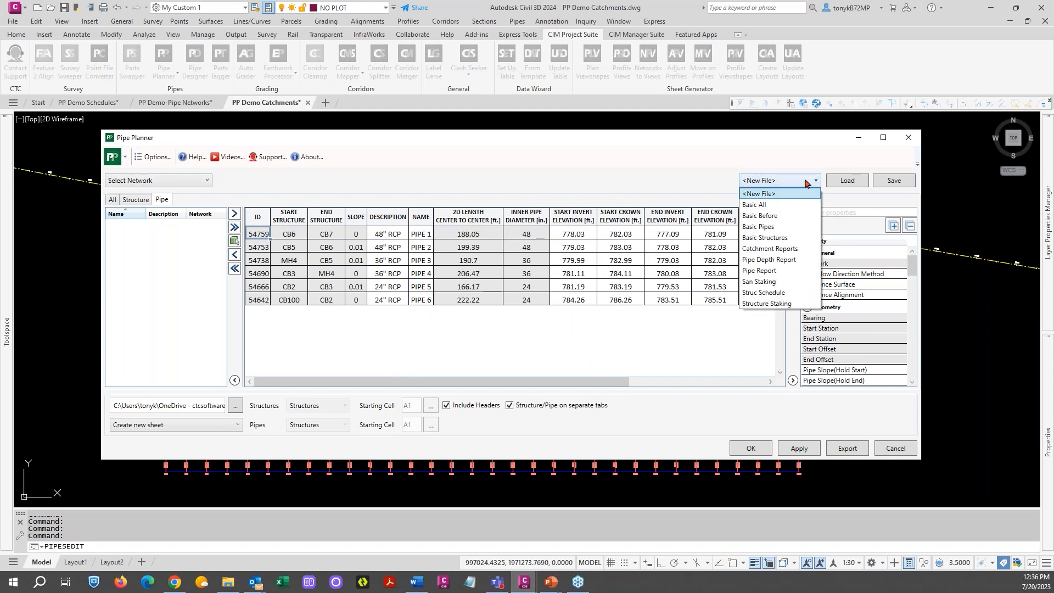
click(762, 252)
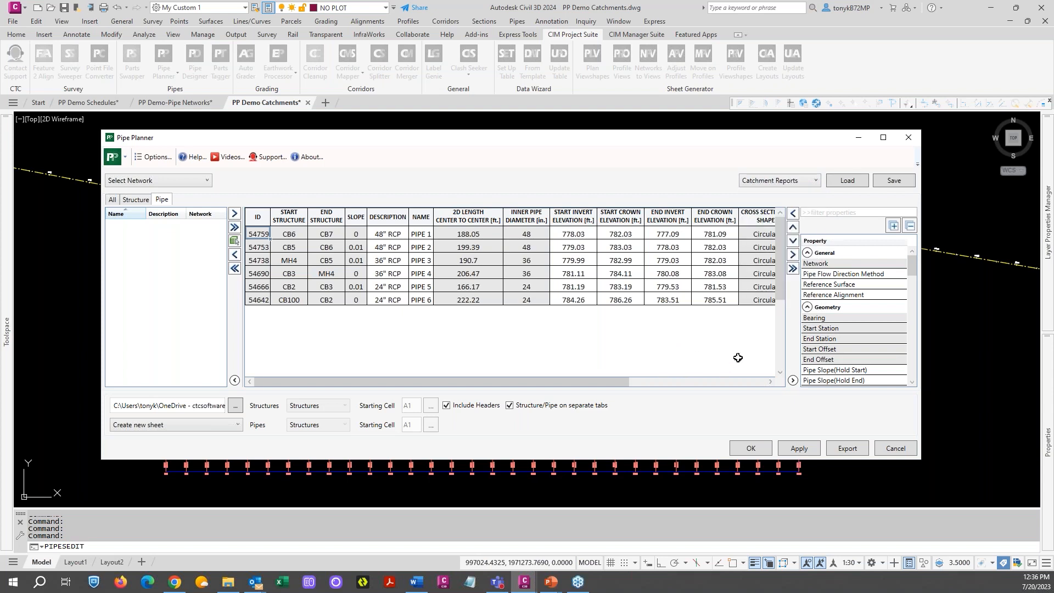
click(840, 181)
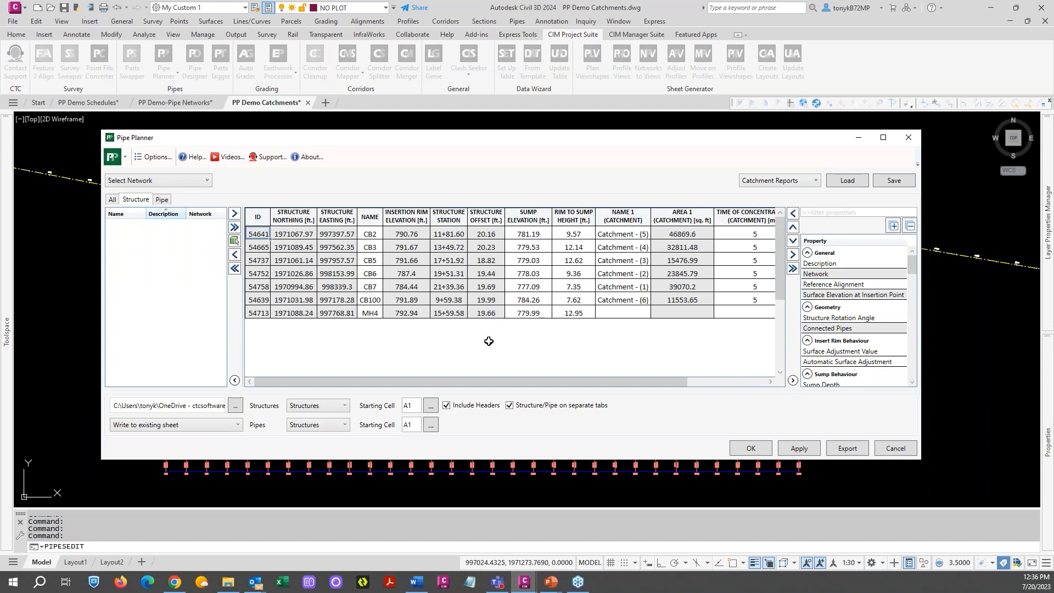
drag(561, 385, 601, 386)
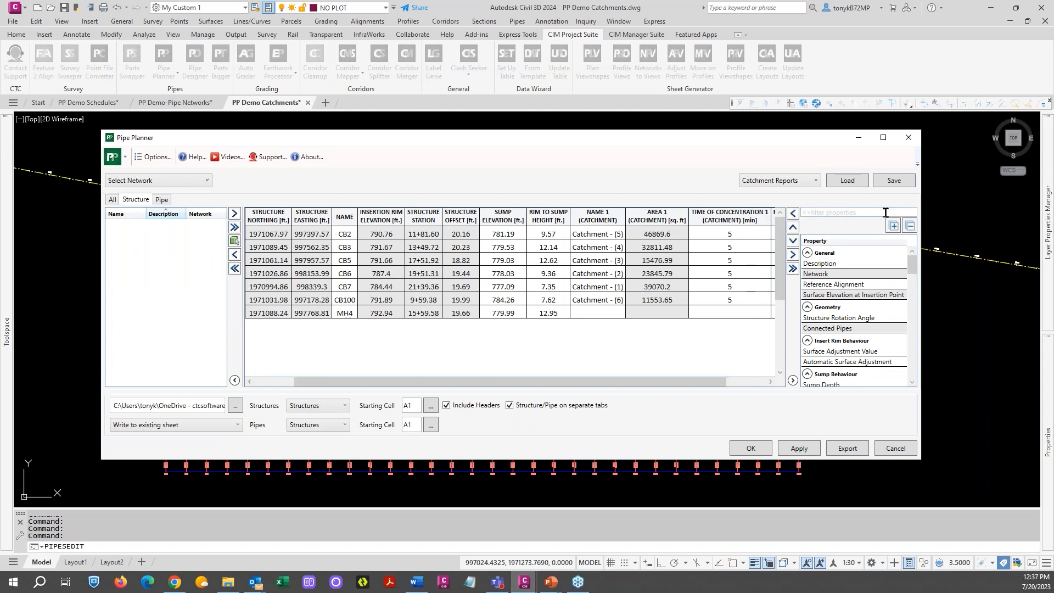
drag(649, 378, 588, 390)
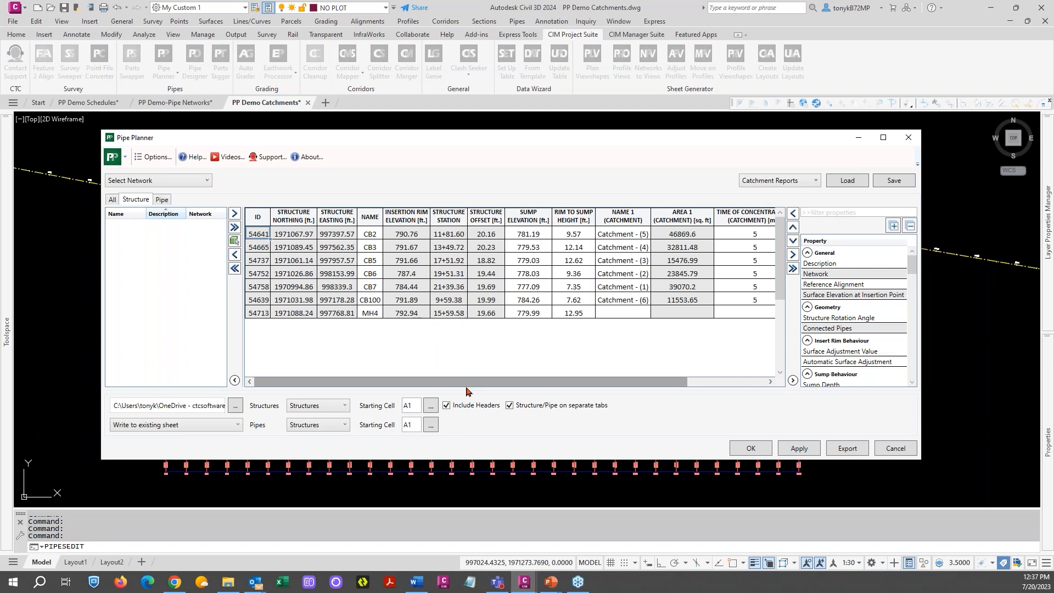
- Remove the Structure Northing and Structure Easting columns from the structure table
click(331, 215)
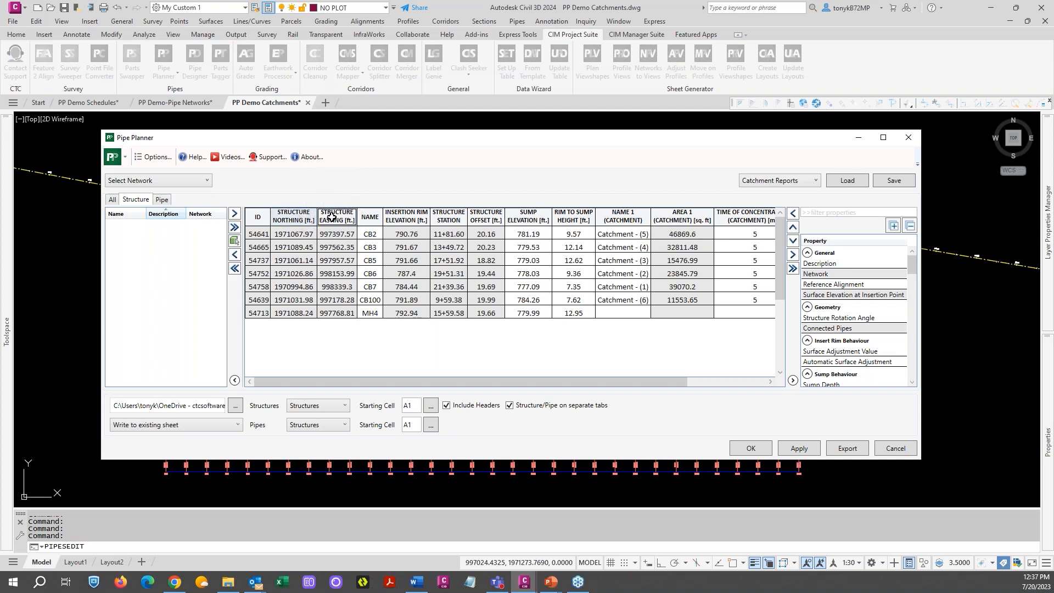
right_click(331, 216)
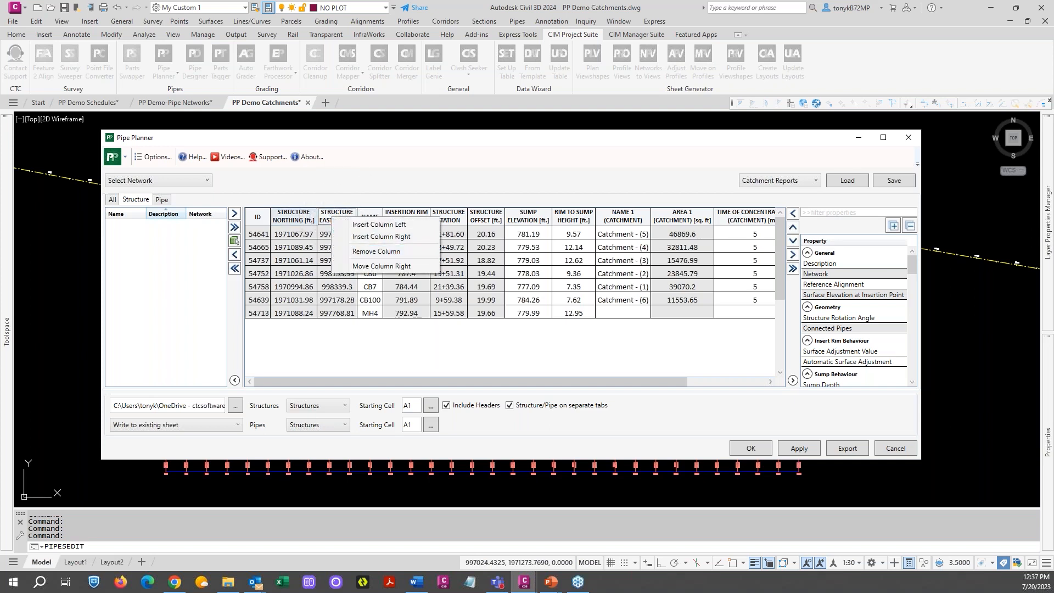
click(356, 252)
click(288, 219)
right_click(289, 220)
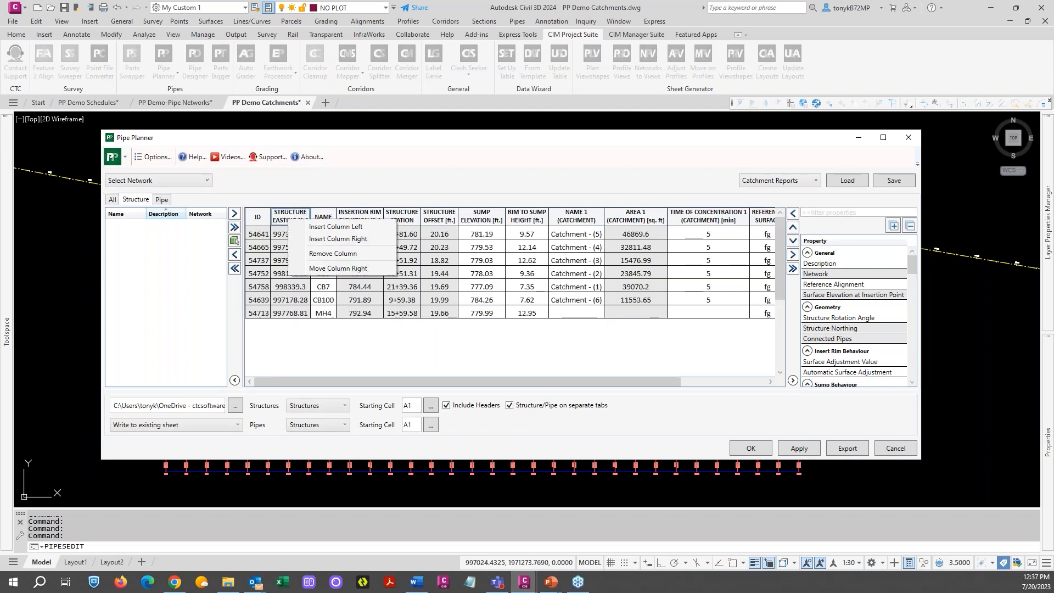
click(316, 254)
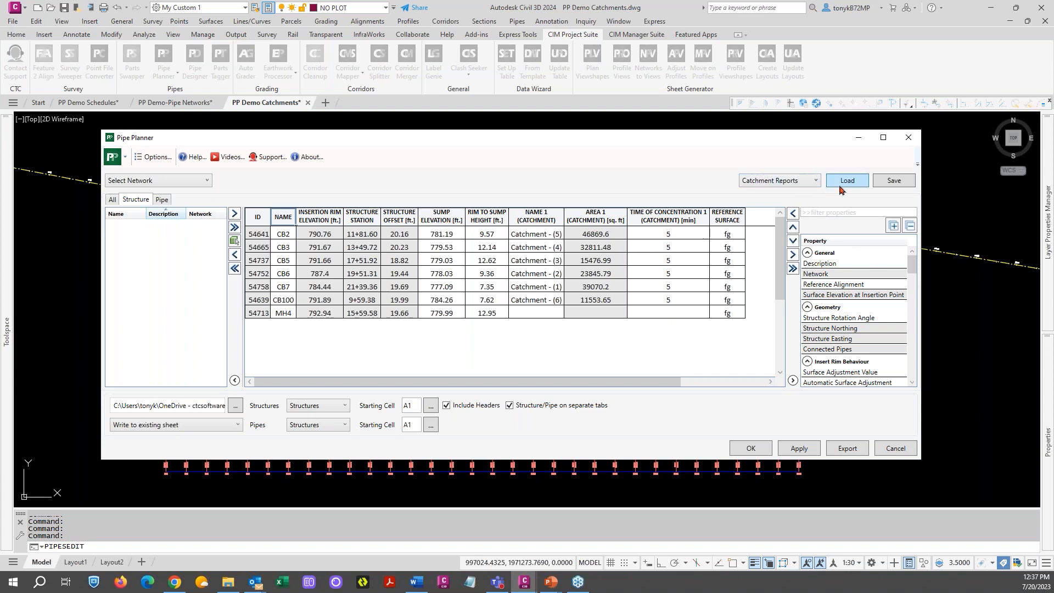
- Save the modified column layout over the existing Catchment Reports.pp template and reload that template
click(890, 181)
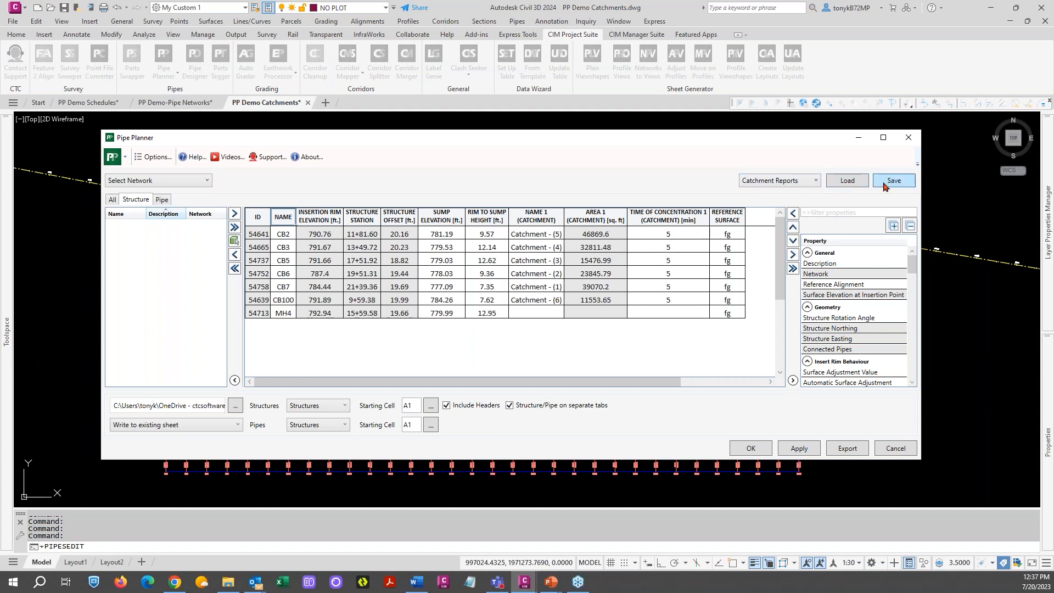
click(317, 275)
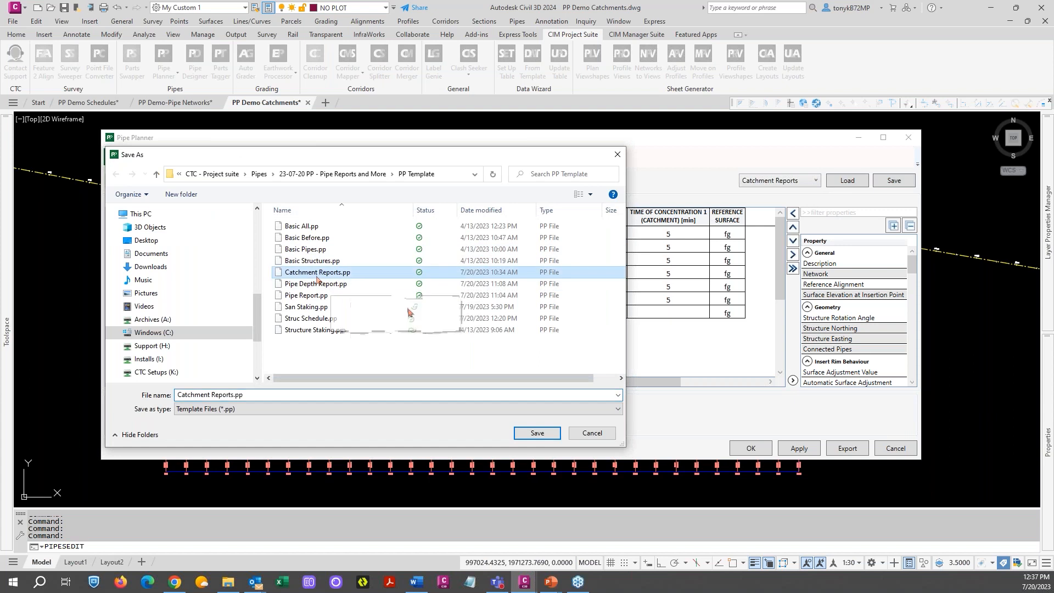
click(537, 432)
click(552, 291)
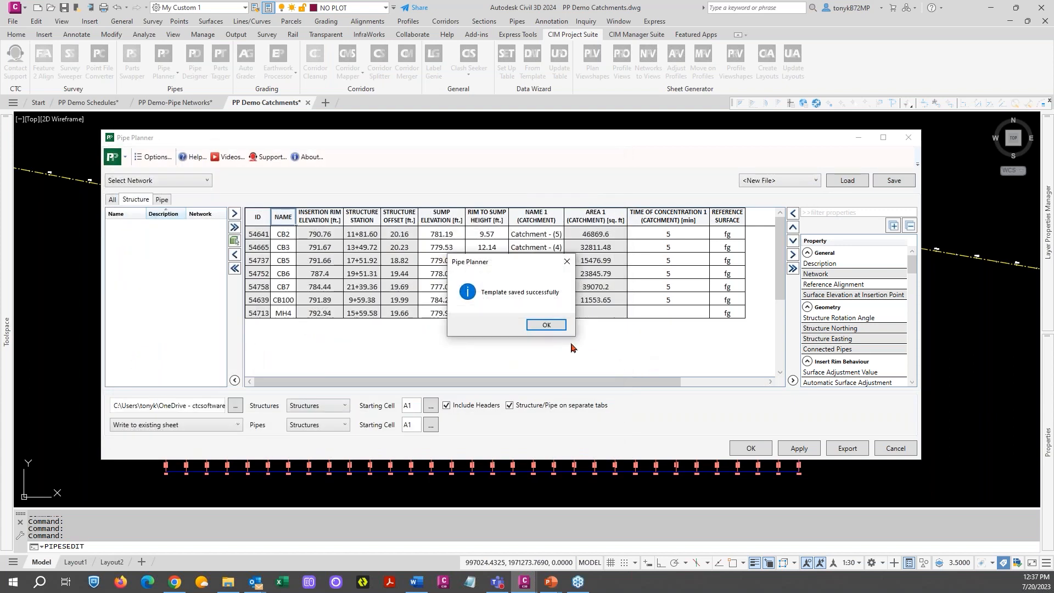
click(546, 324)
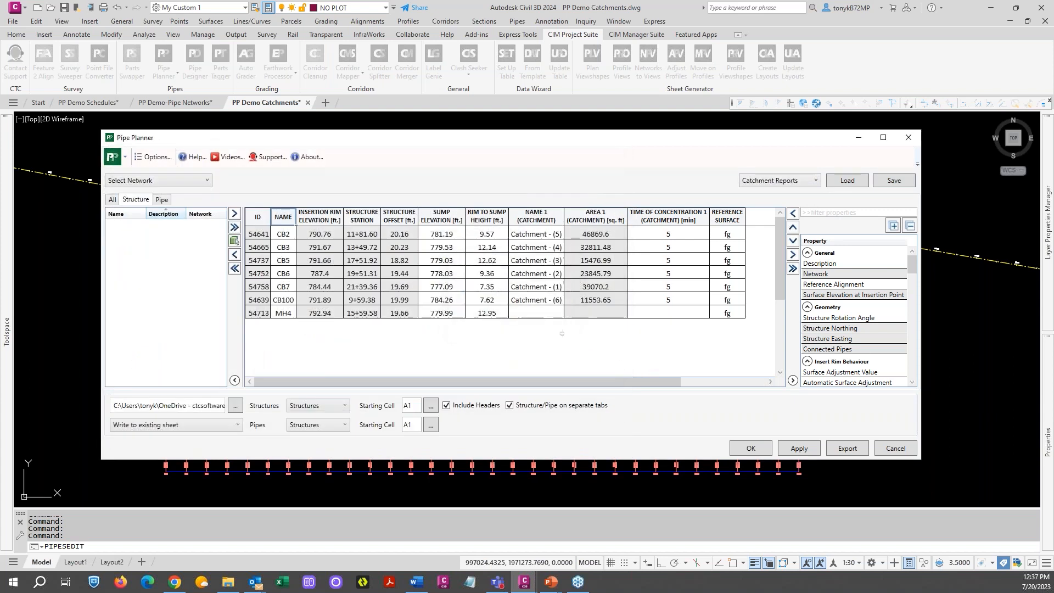
click(842, 182)
- Collapse the property list to its categories, expand the Catchment category, and review the catchment names assigned to the structures
click(909, 226)
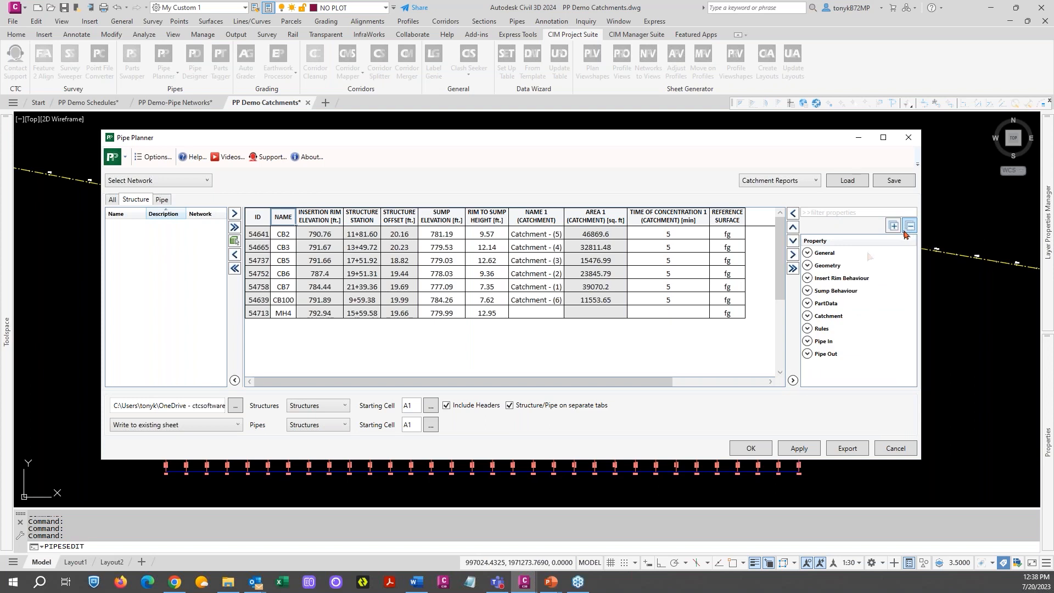
click(807, 317)
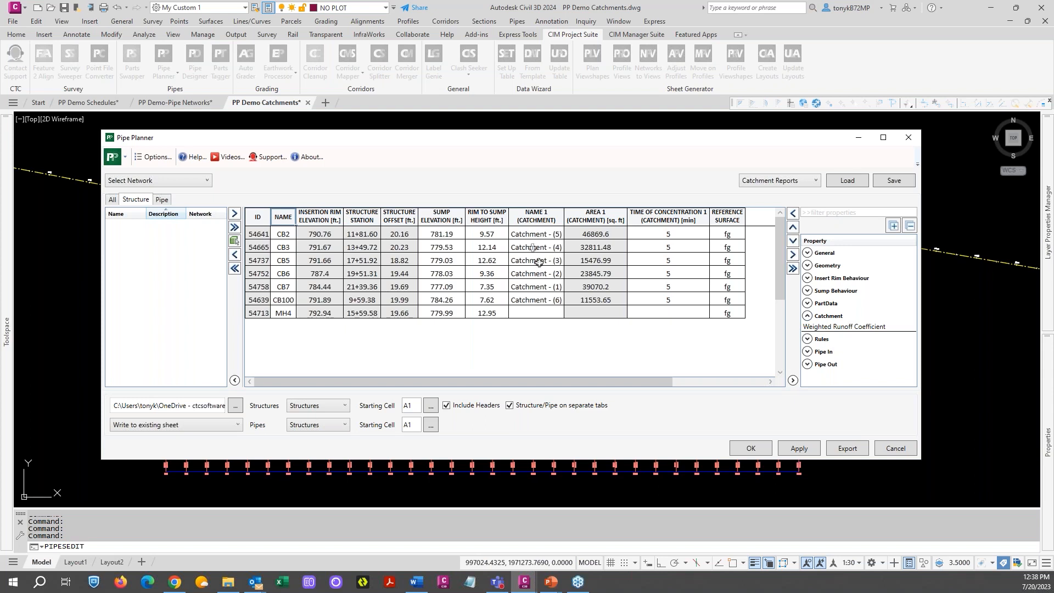
drag(537, 288, 538, 299)
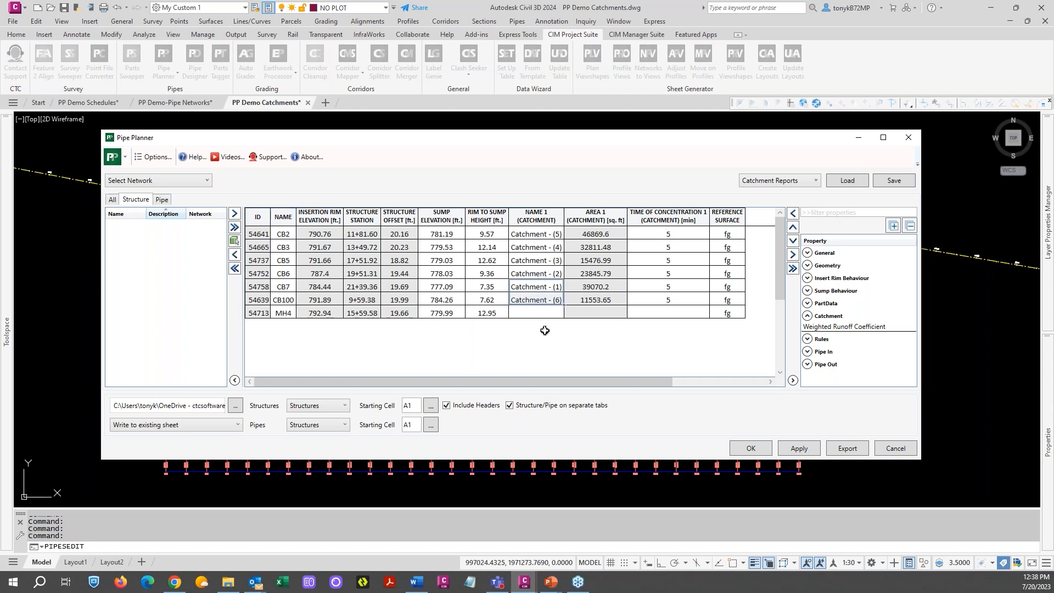
click(540, 314)
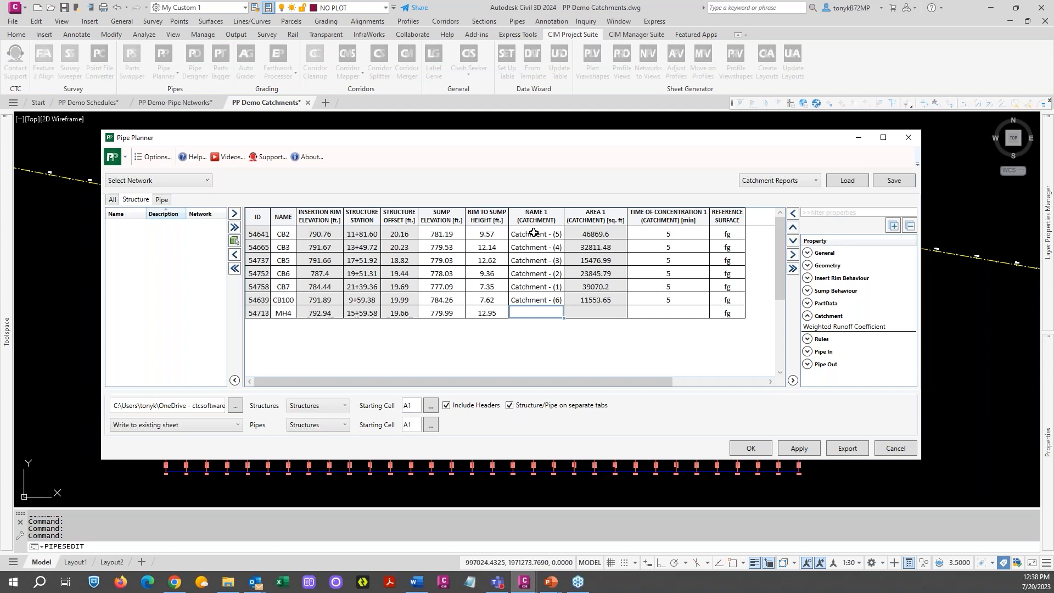
- Choose Catchment Report.xlsx in the Excel folder as the export workbook
click(235, 405)
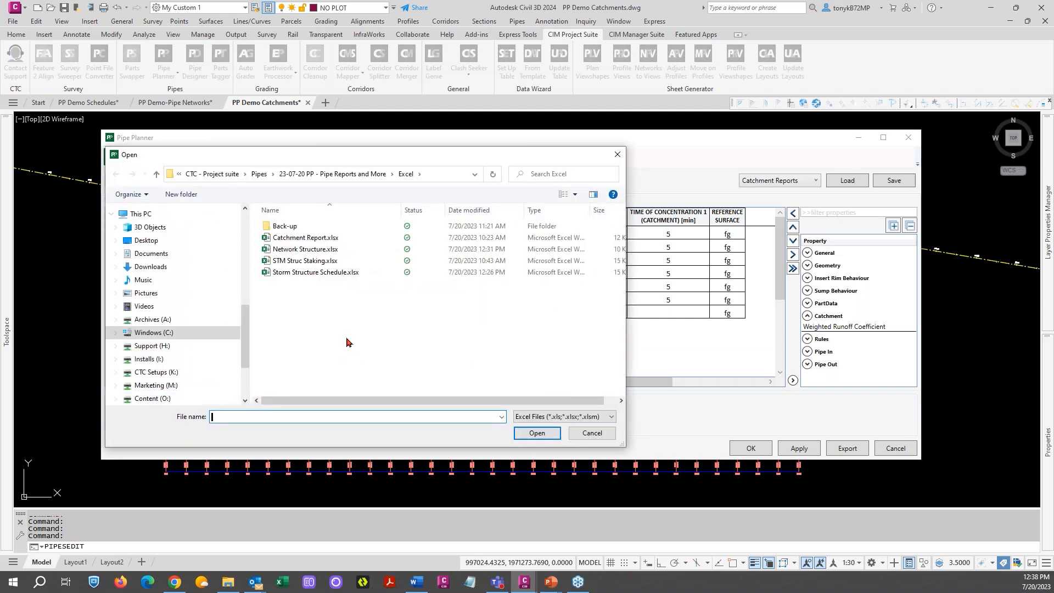
click(301, 240)
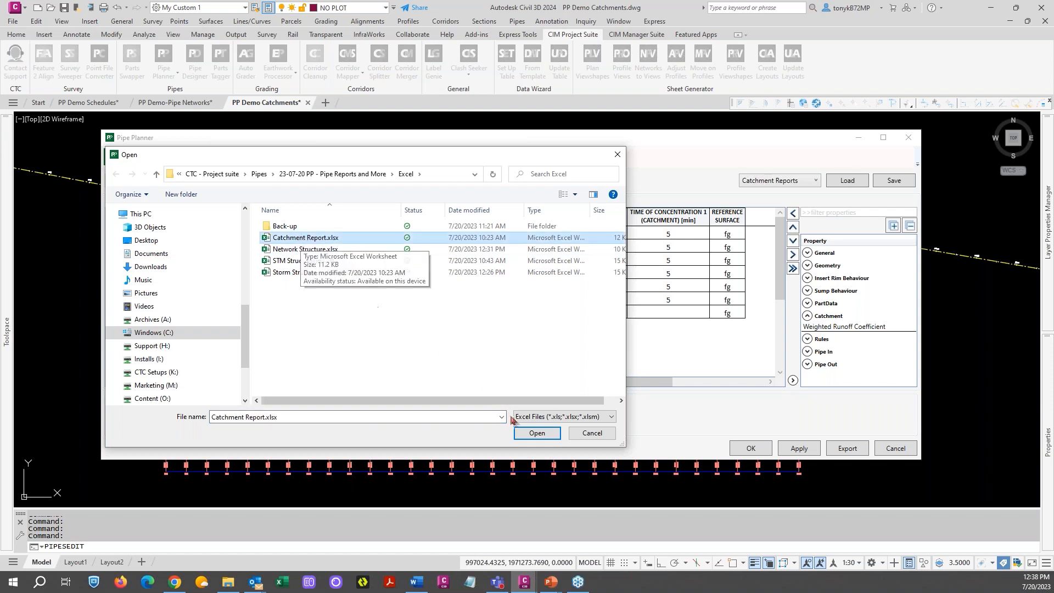
click(536, 433)
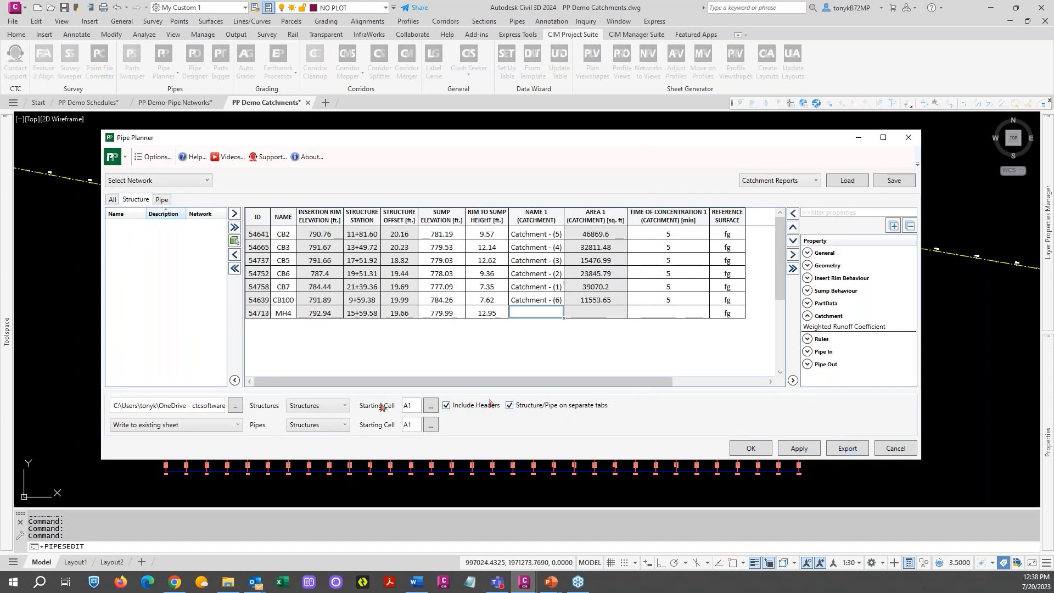
- Try to export the catchment data with the Write to existing sheet option, using the Structures sheet for structures and pipes
click(234, 426)
click(235, 426)
click(235, 426)
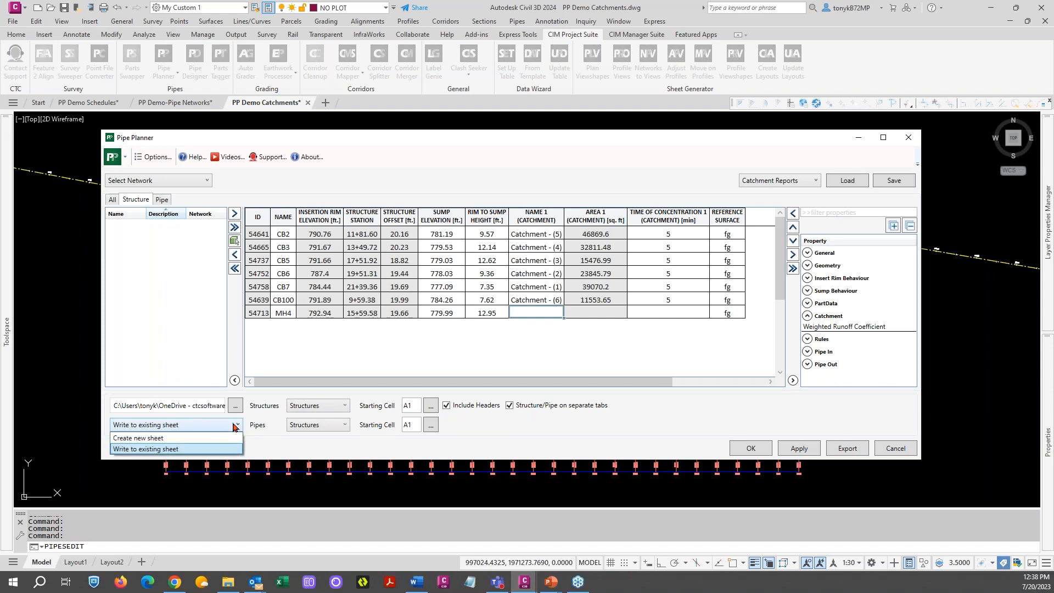
click(235, 425)
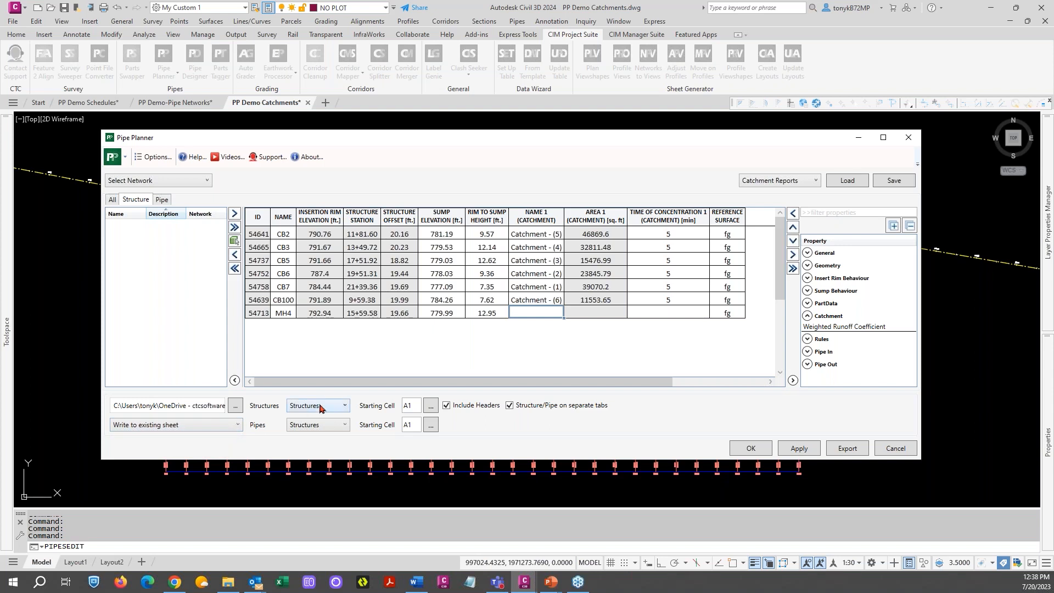
click(847, 448)
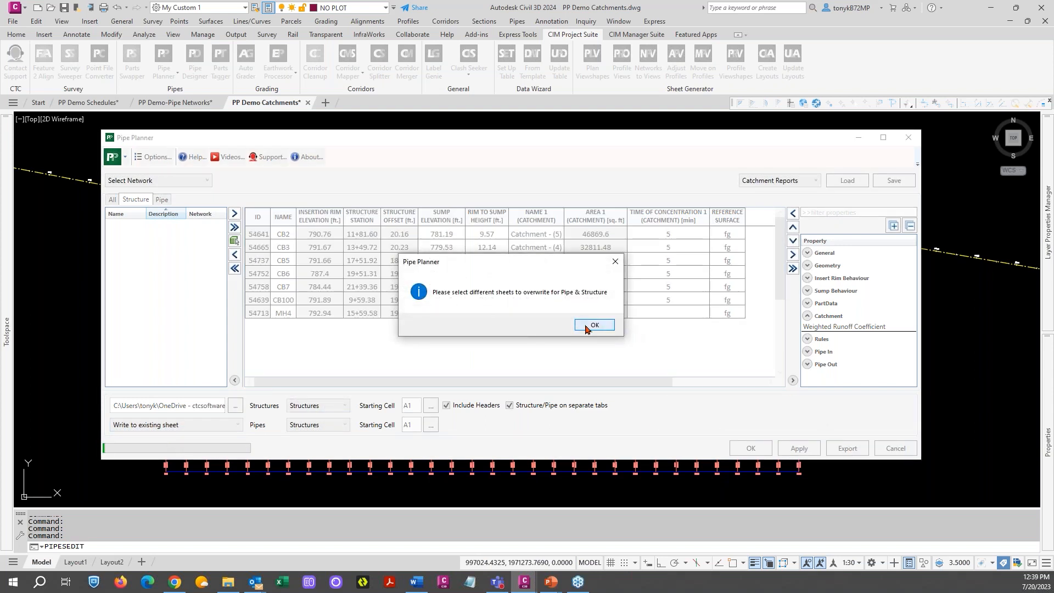
click(590, 325)
- Set the export to Create new sheet and export the data, agreeing to update the existing spreadsheet file
click(238, 424)
click(174, 437)
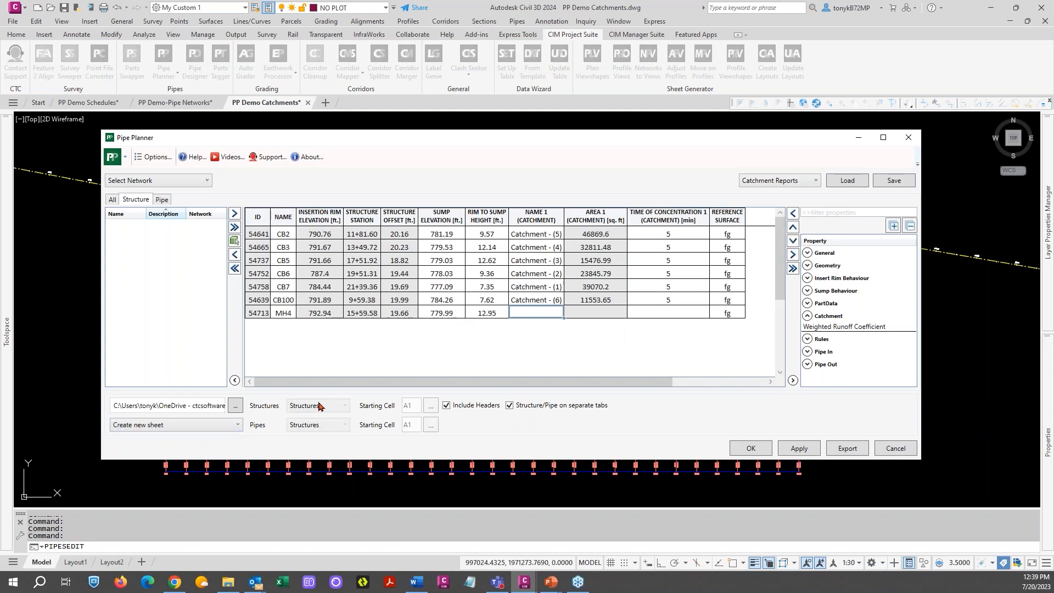
click(840, 447)
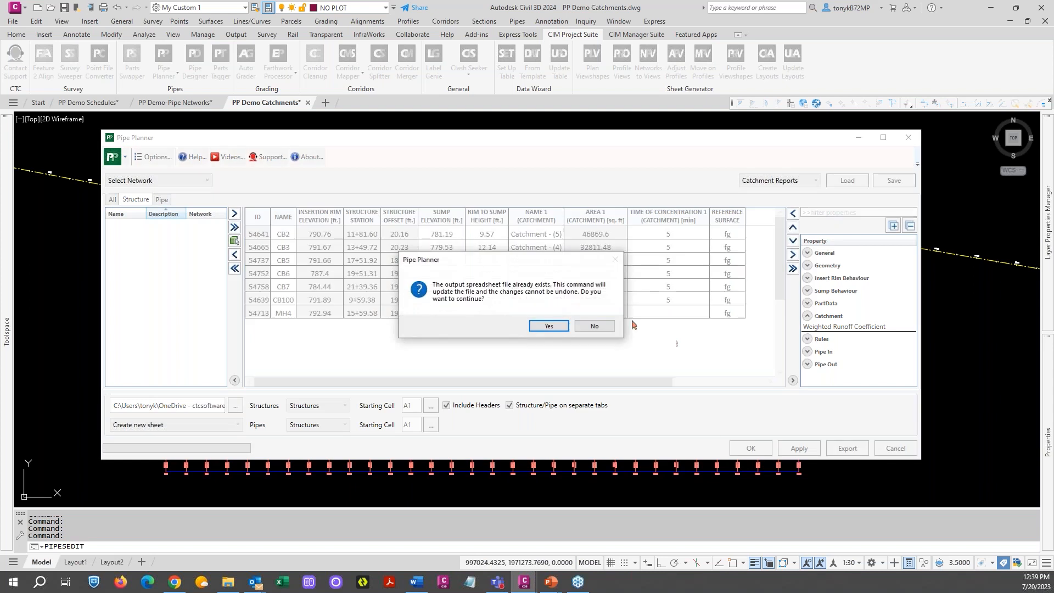
click(553, 327)
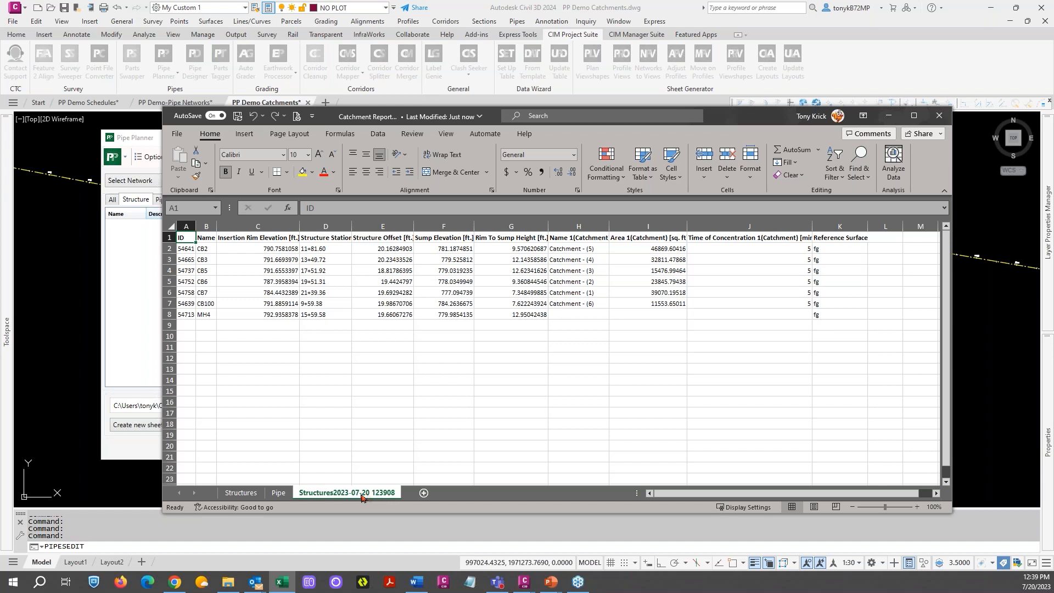
- Delete the old Structures sheet from the Catchment Report workbook
click(241, 493)
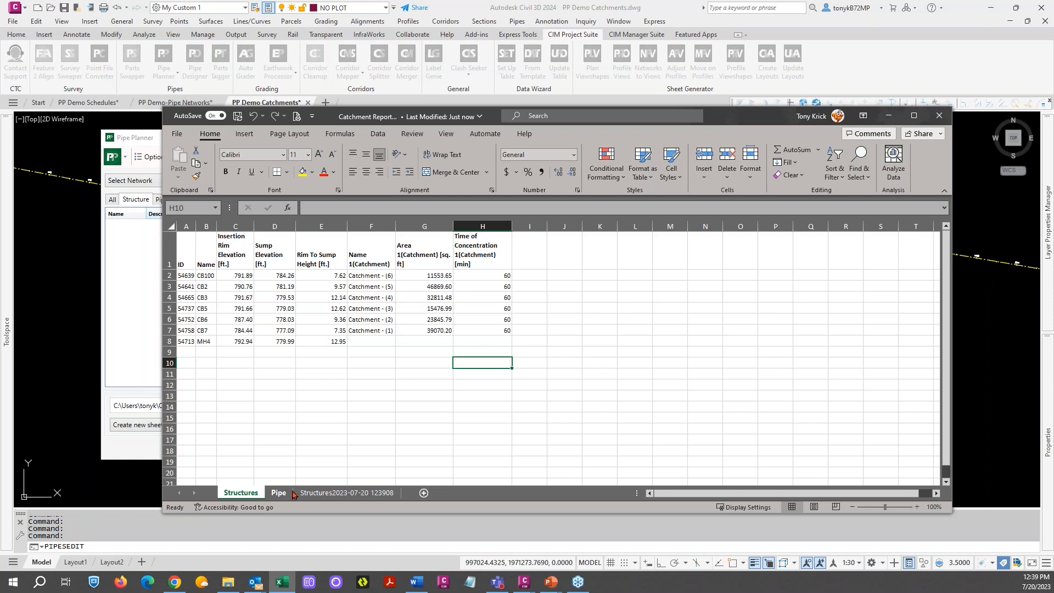
right_click(246, 492)
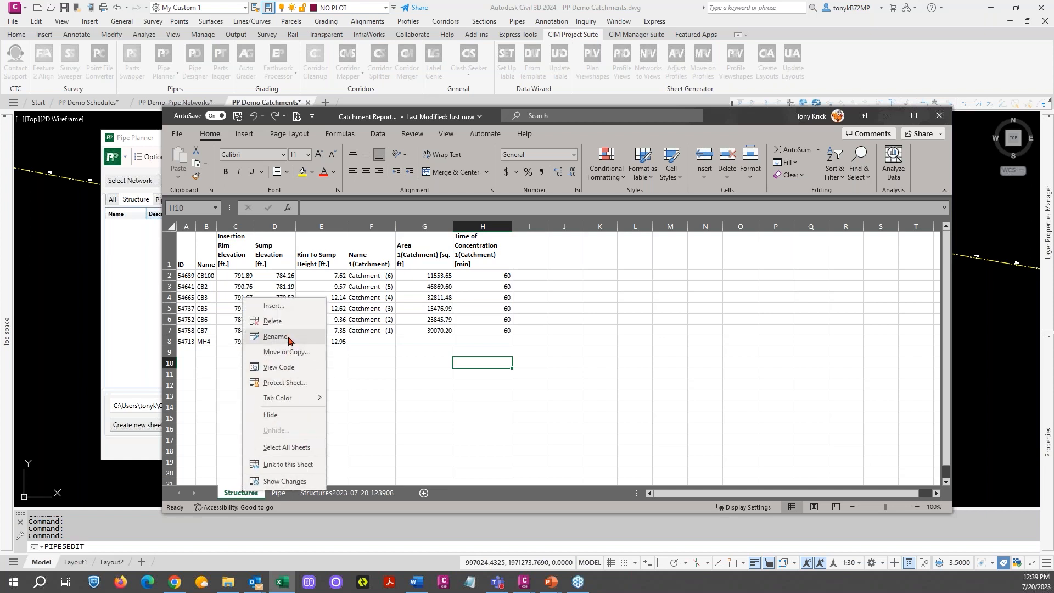
click(273, 321)
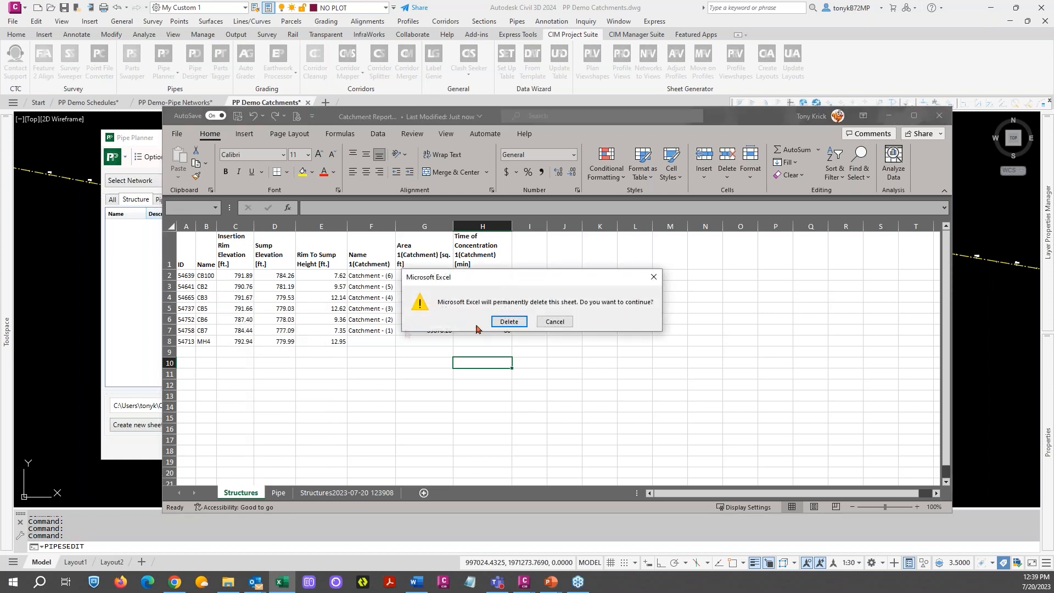
click(508, 322)
- Rename the newly exported, date-stamped structures sheet as Structure Catch Area
click(282, 494)
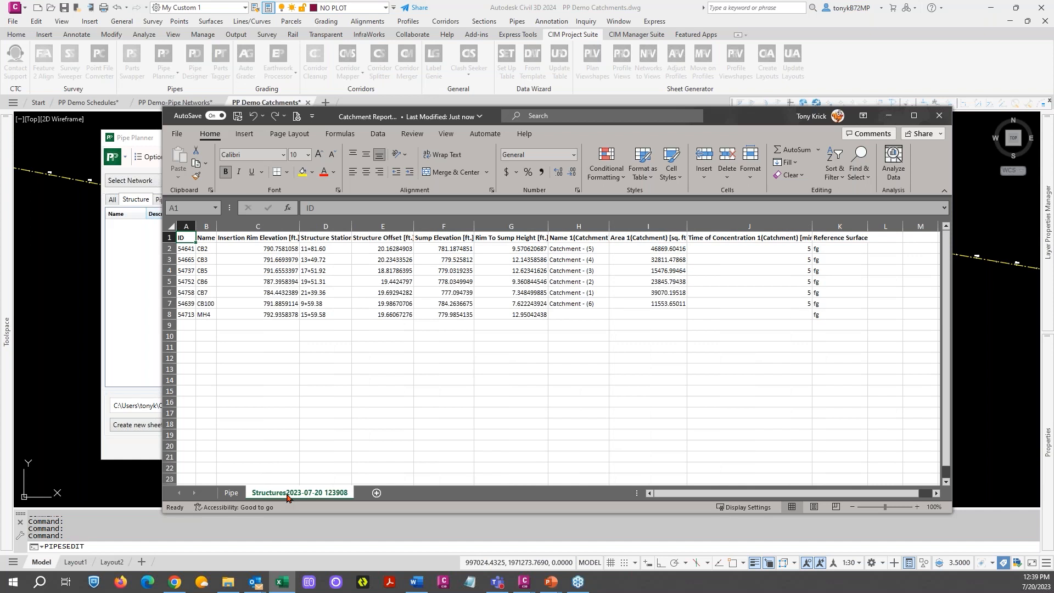
right_click(286, 498)
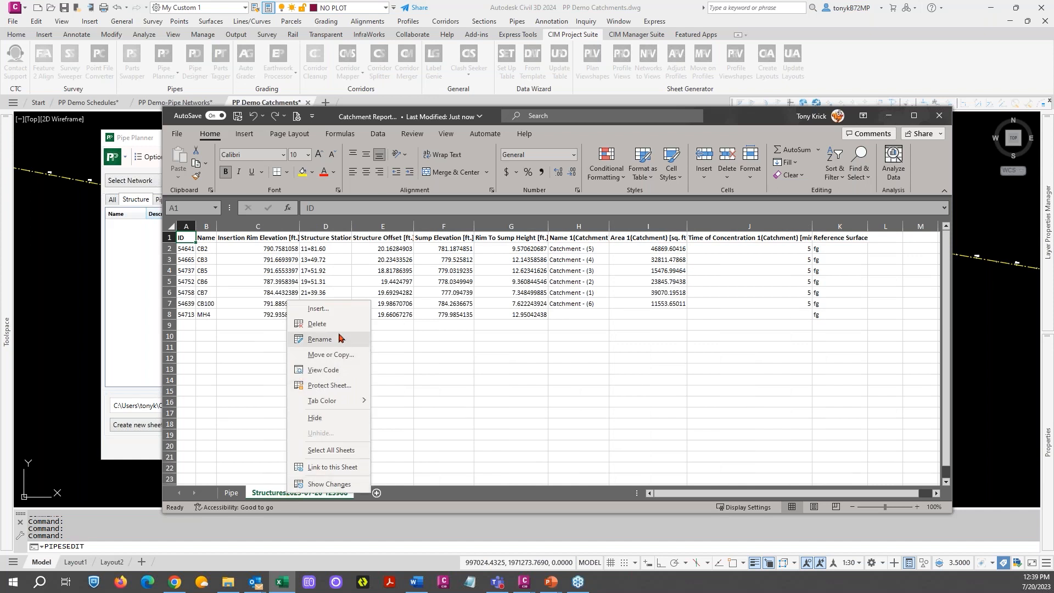
click(319, 339)
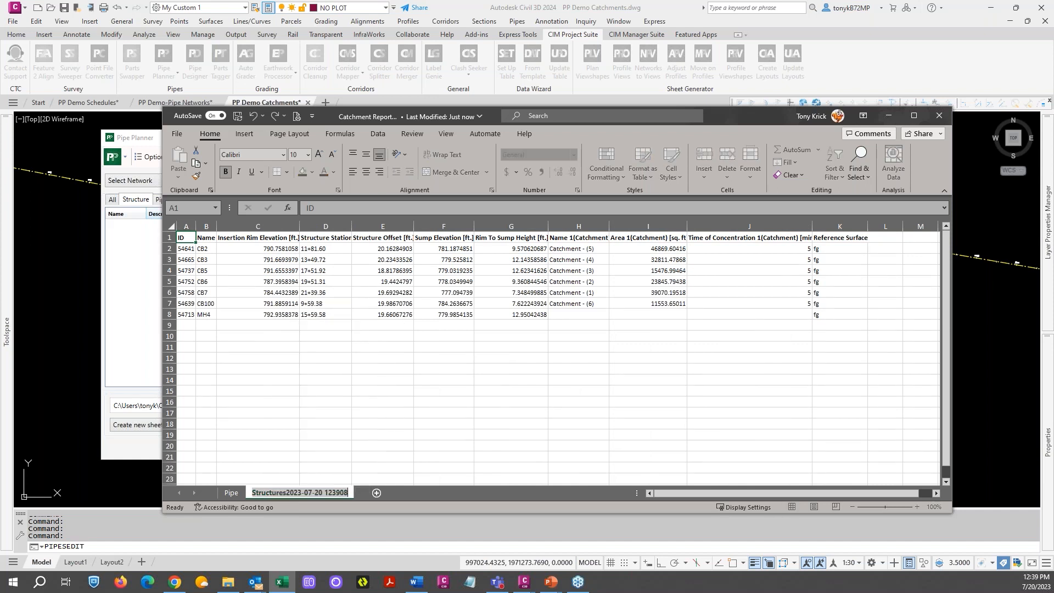
text(Struc)
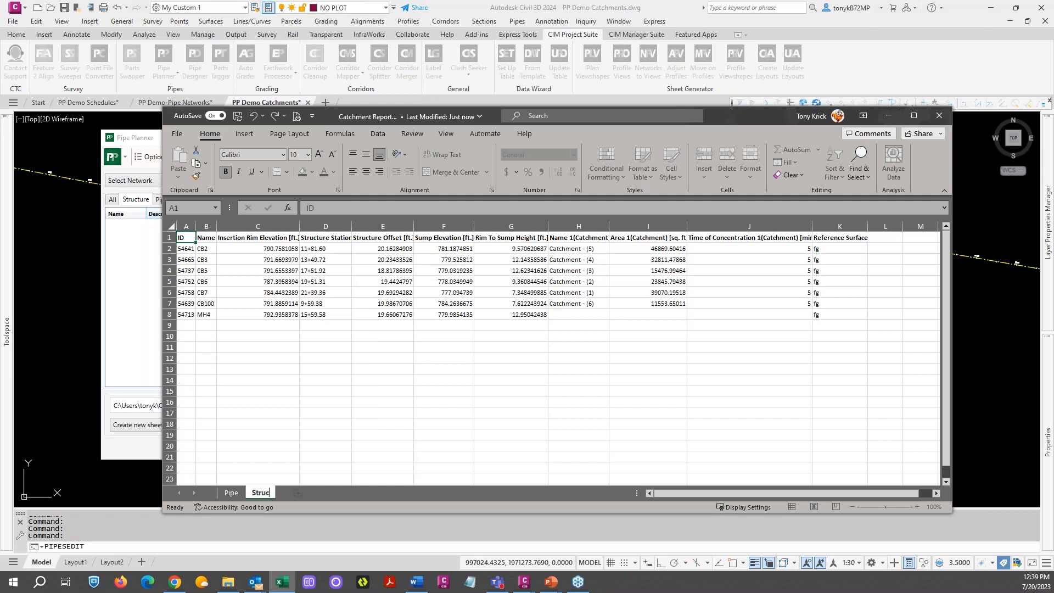
text(ure)
key(BackSpace)
key(BackSpace)
key(BackSpace)
key(BackSpace)
key(BackSpace)
text(ucture CAtch)
key(BackSpace)
key(BackSpace)
key(BackSpace)
key(BackSpace)
text(atch Area)
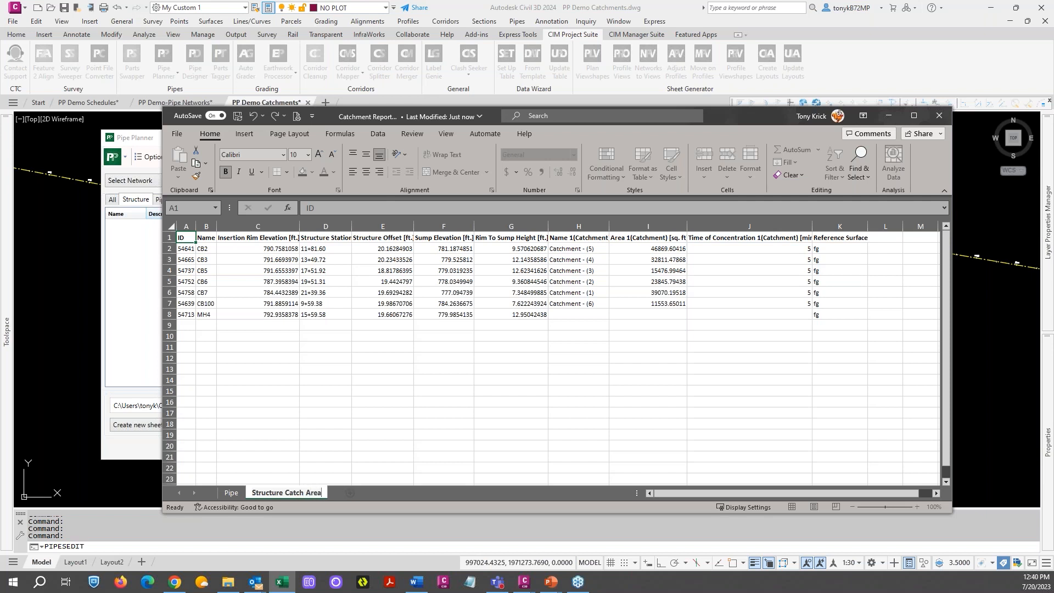
key(Return)
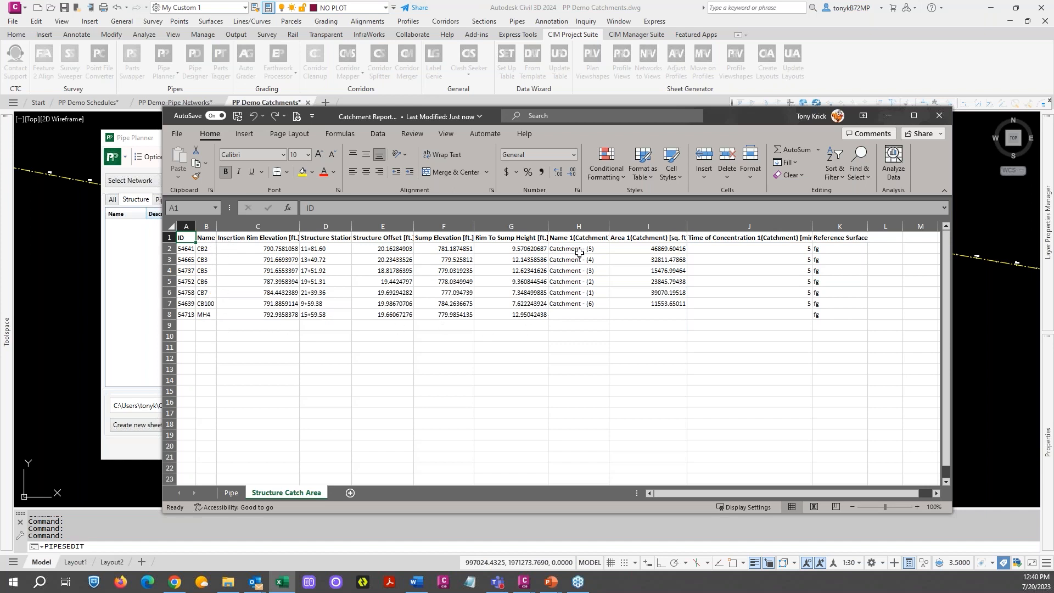
- Rename the catchments of structures CB2 and CB3 as Catchment - A and Catchment - B in the Structure Catch Area sheet
double_click(596, 250)
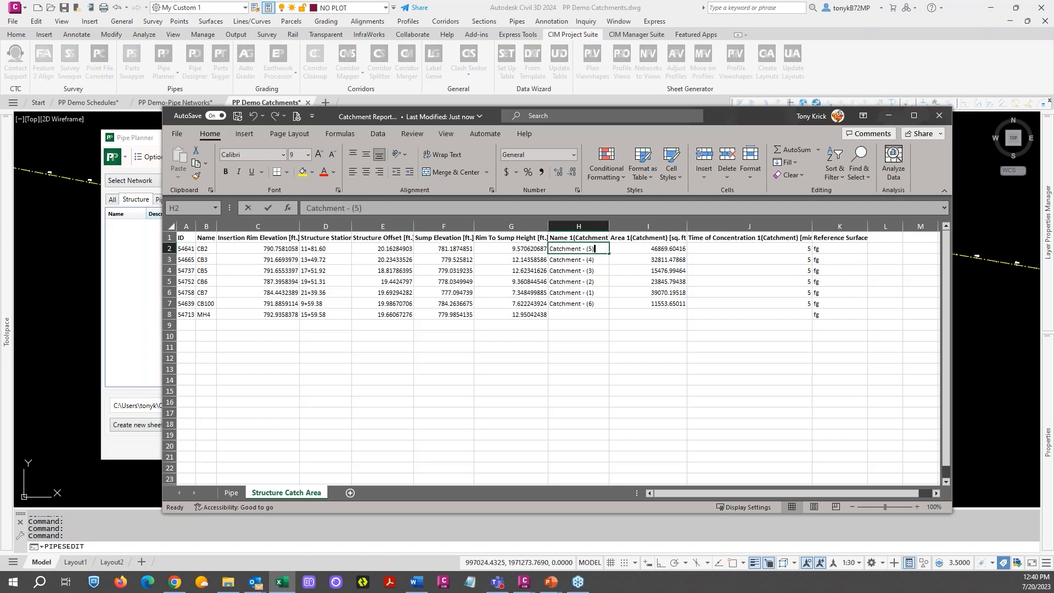
drag(594, 249, 590, 248)
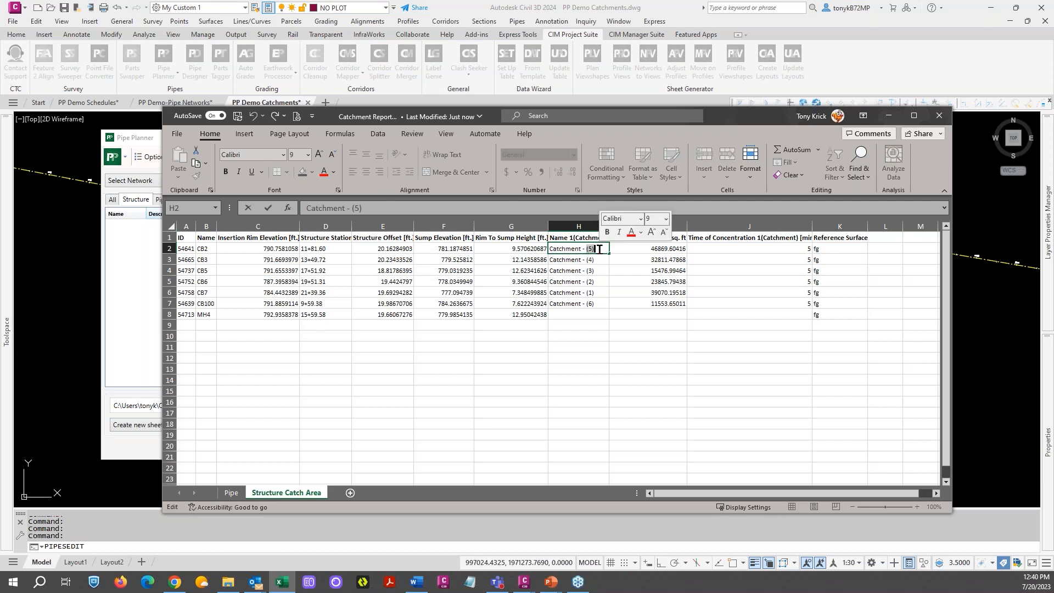
text(A)
key(Return)
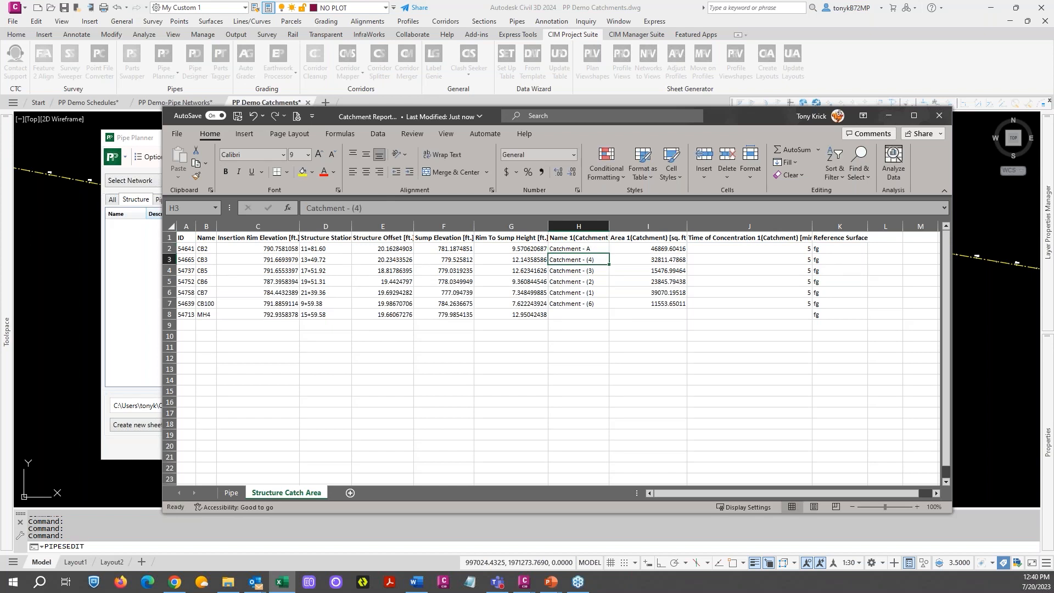
double_click(596, 259)
double_click(590, 259)
key(BackSpace)
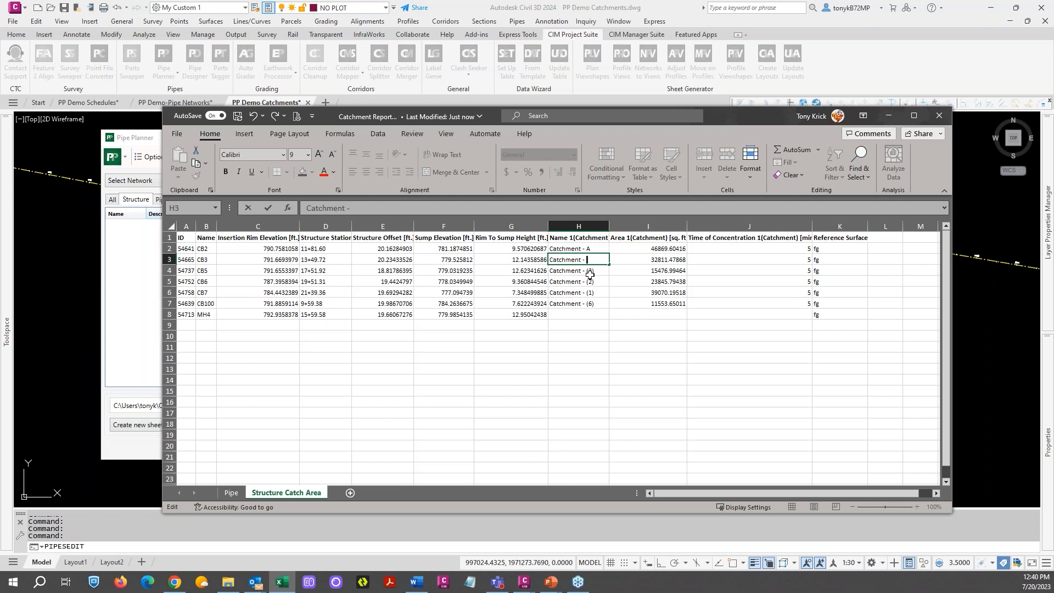
key(Caps_Lock)
text(B)
key(Return)
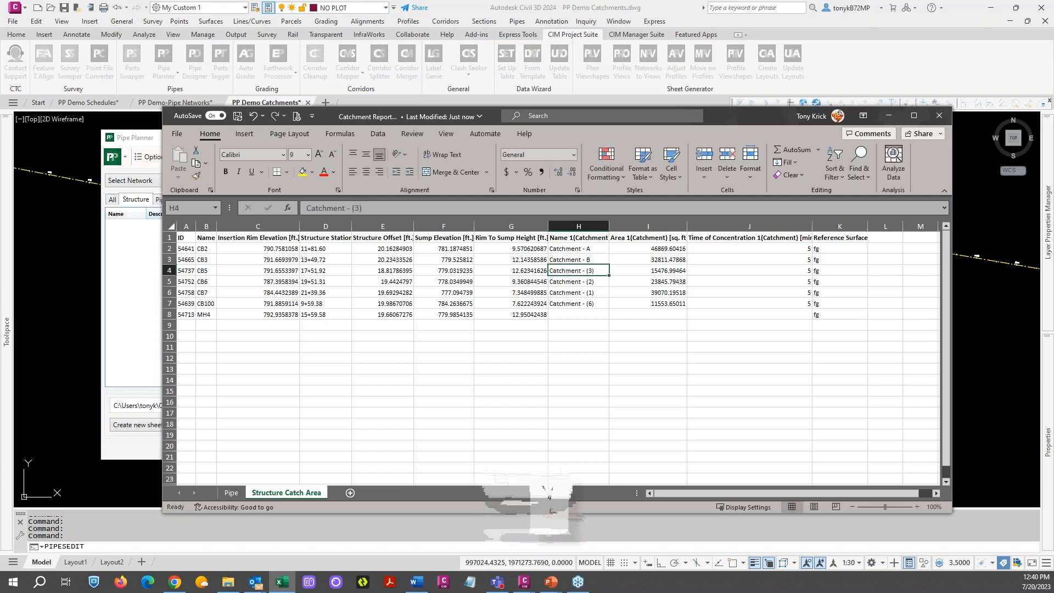
- Rename the catchments of structures CB5 and CB6 as Catchment - C and Catchment - D
double_click(603, 270)
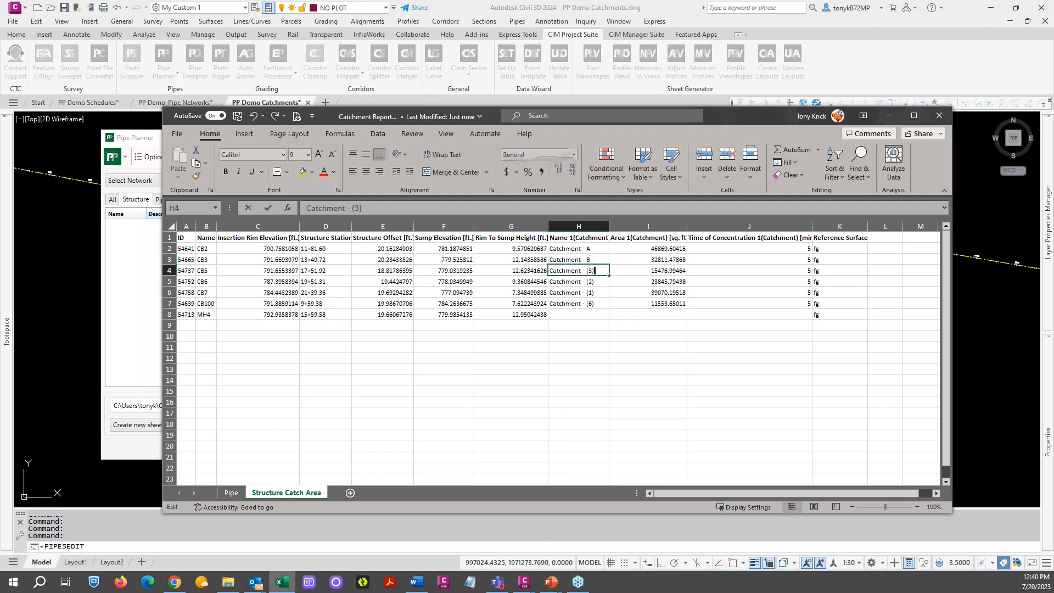
drag(594, 270, 585, 270)
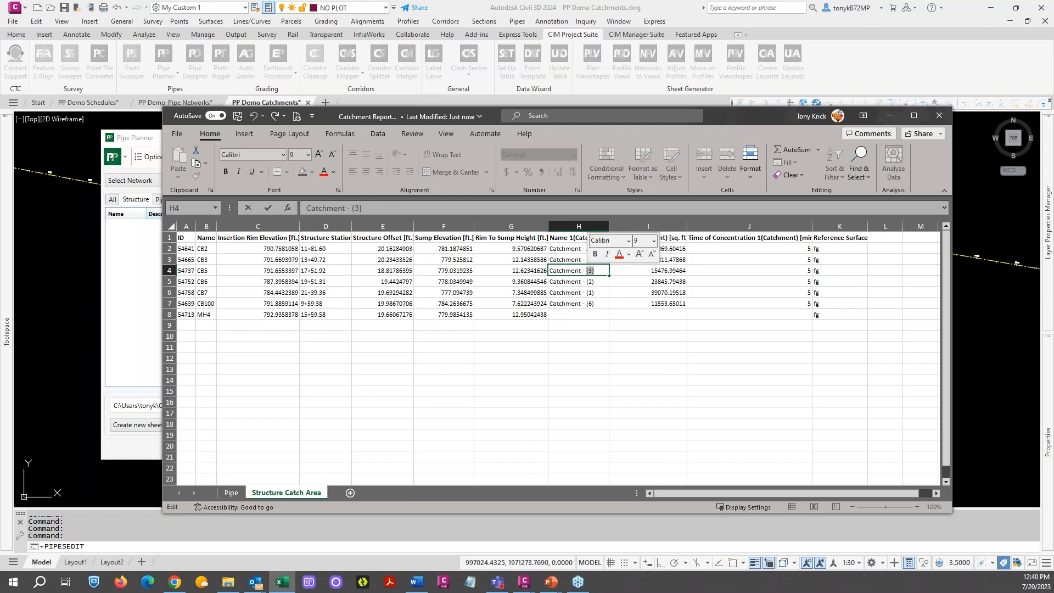
text(c)
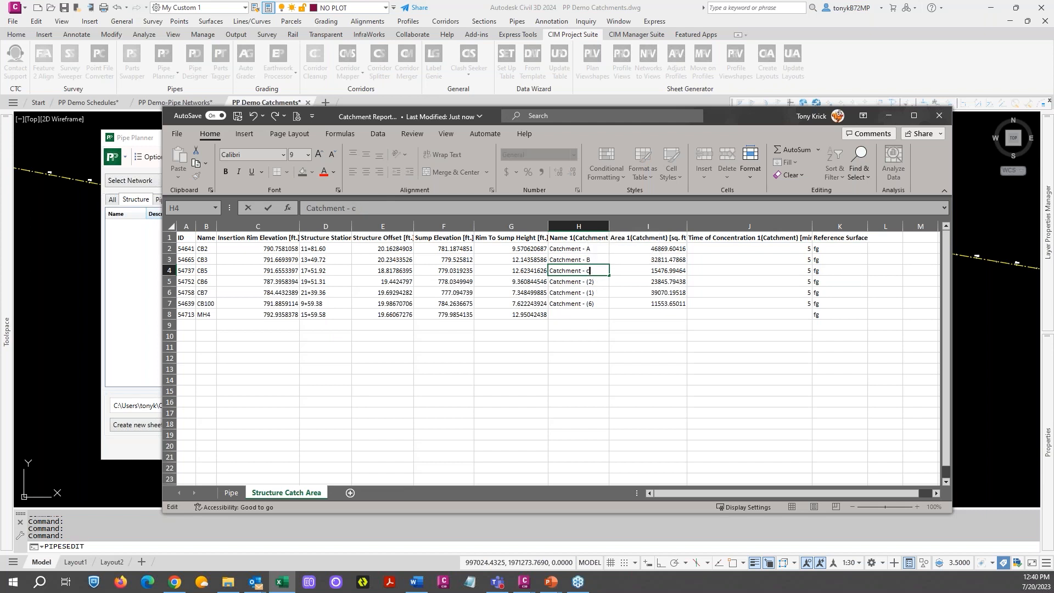
key(Return)
double_click(595, 270)
double_click(597, 280)
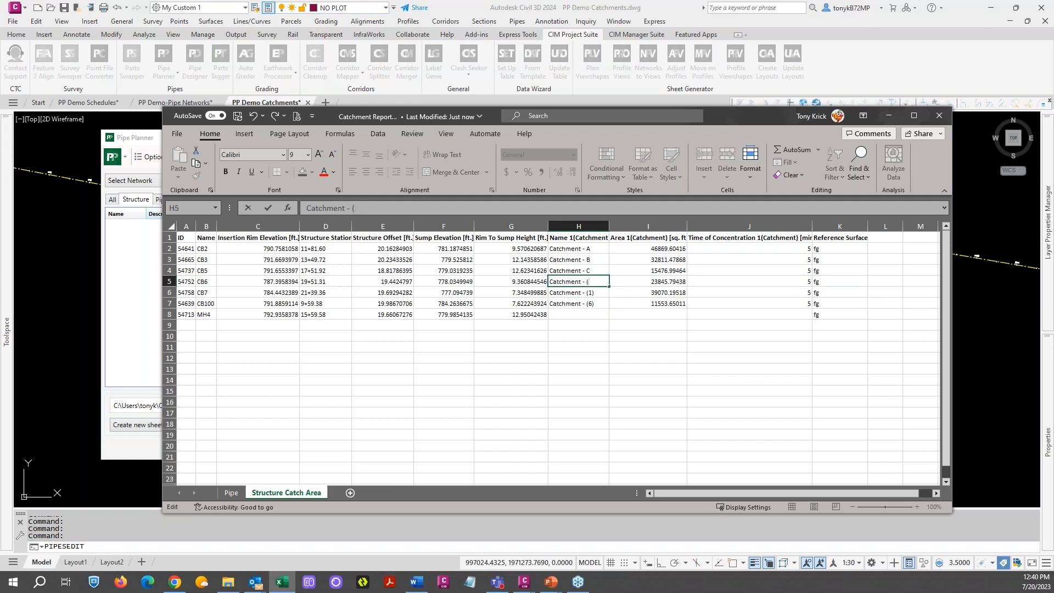
key(Return)
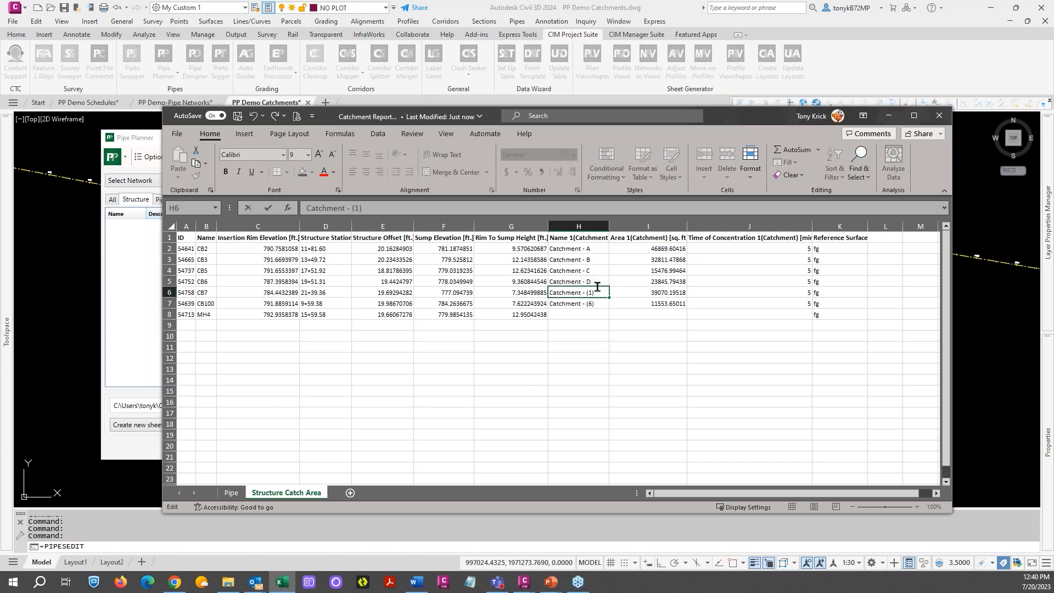
- Set the catchment names of structures CB7 and CB100 to Catchment - E
key(Return)
key(F2)
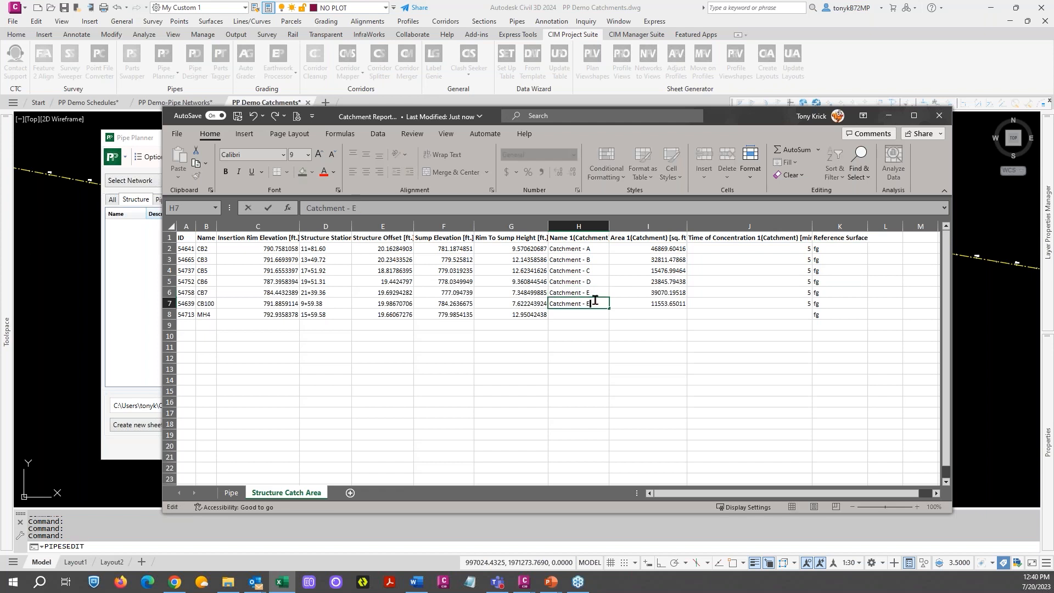
key(Return)
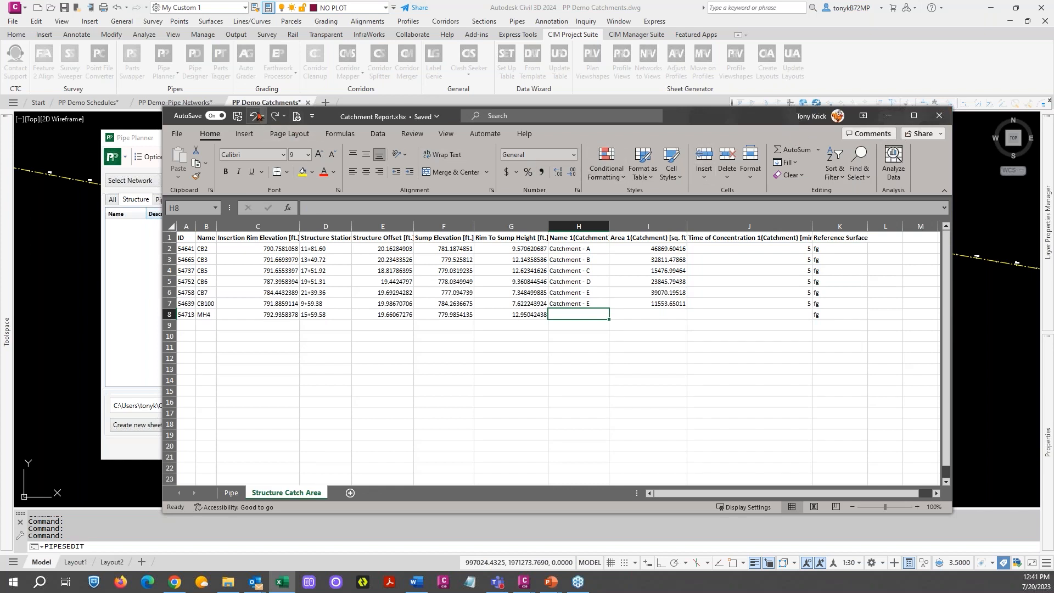
- Save and close the Catchment Report workbook and exit the Pipe Planner network editor
click(237, 116)
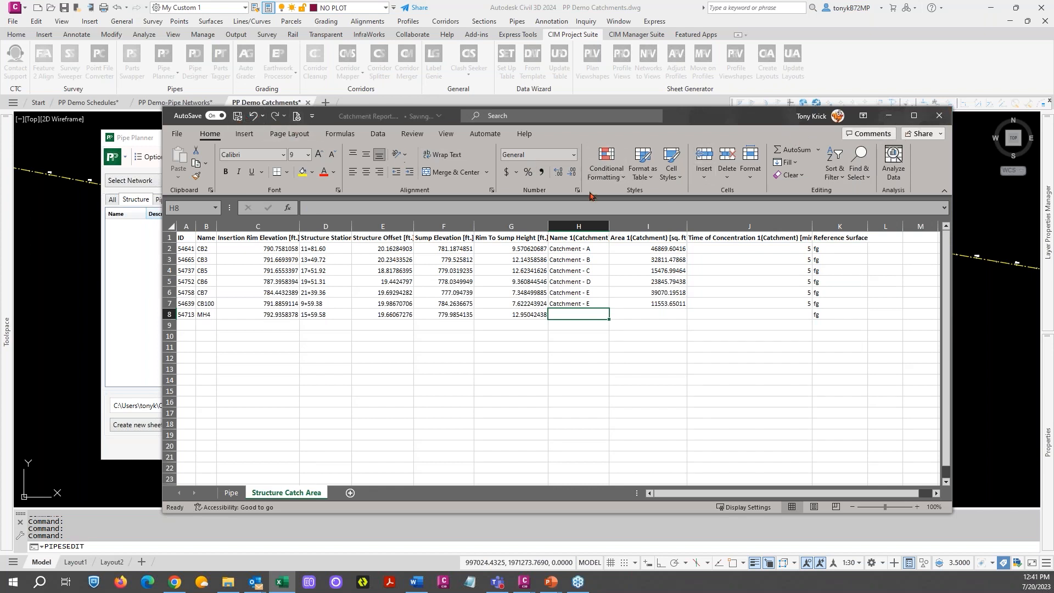
click(938, 116)
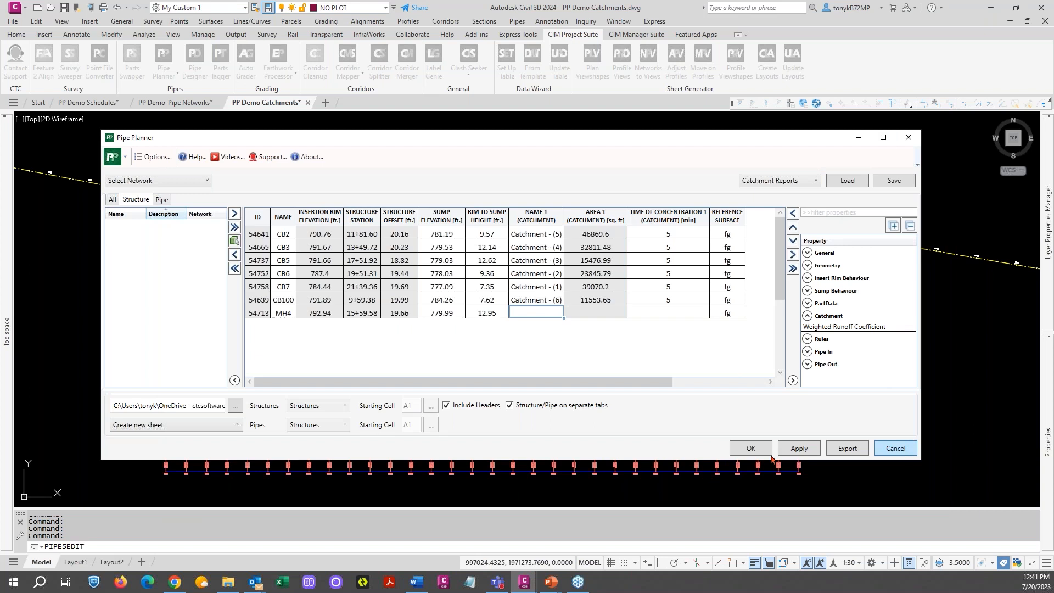
click(747, 448)
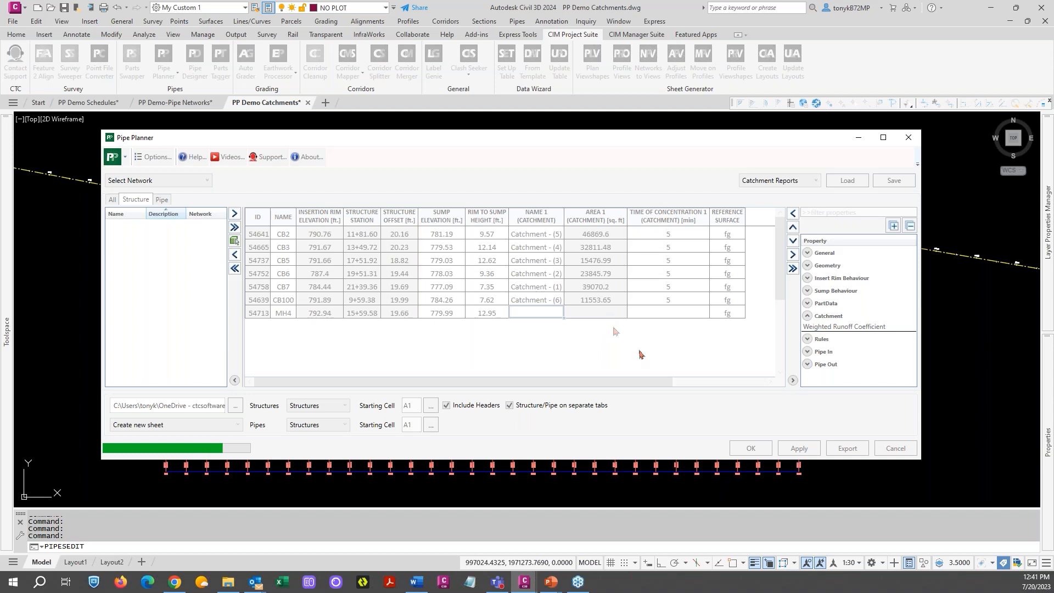
click(908, 137)
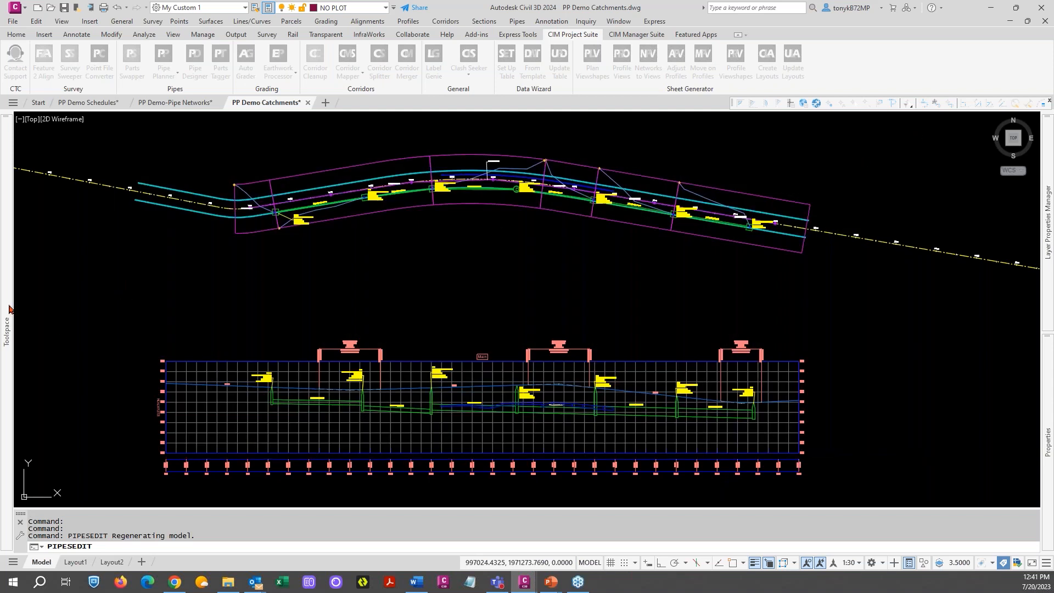
- Check the catchment names under the Storm group in the Prospector tree, dismissing the AutoCAD message
mouse_move(9, 309)
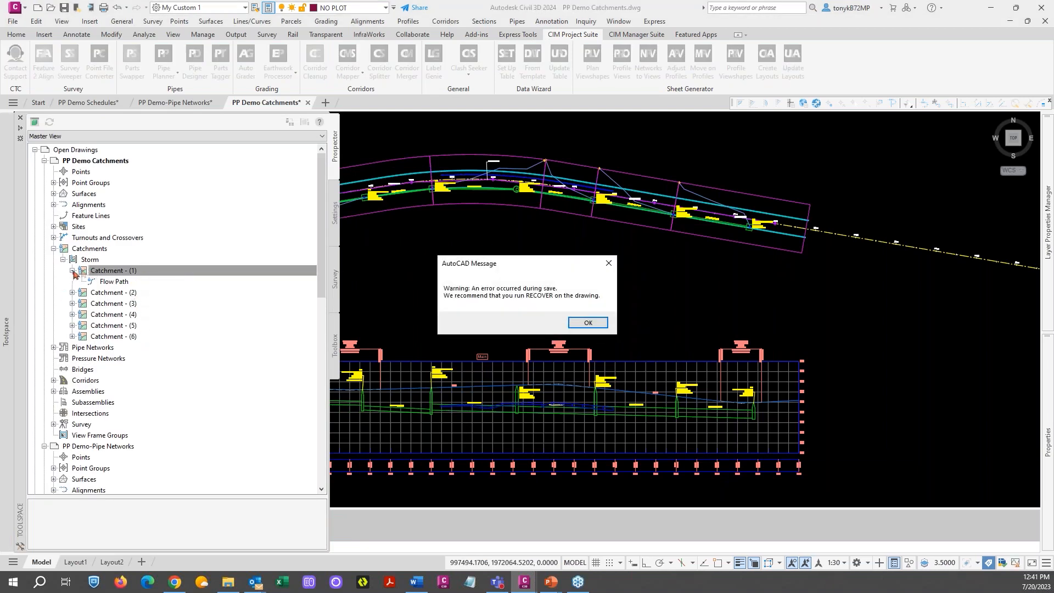
click(588, 323)
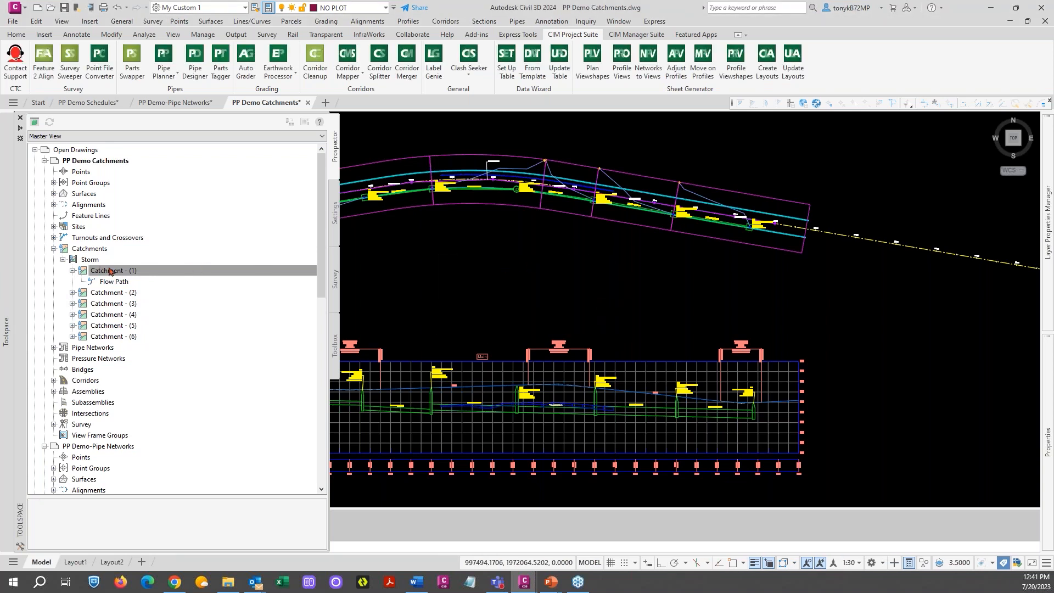
click(71, 270)
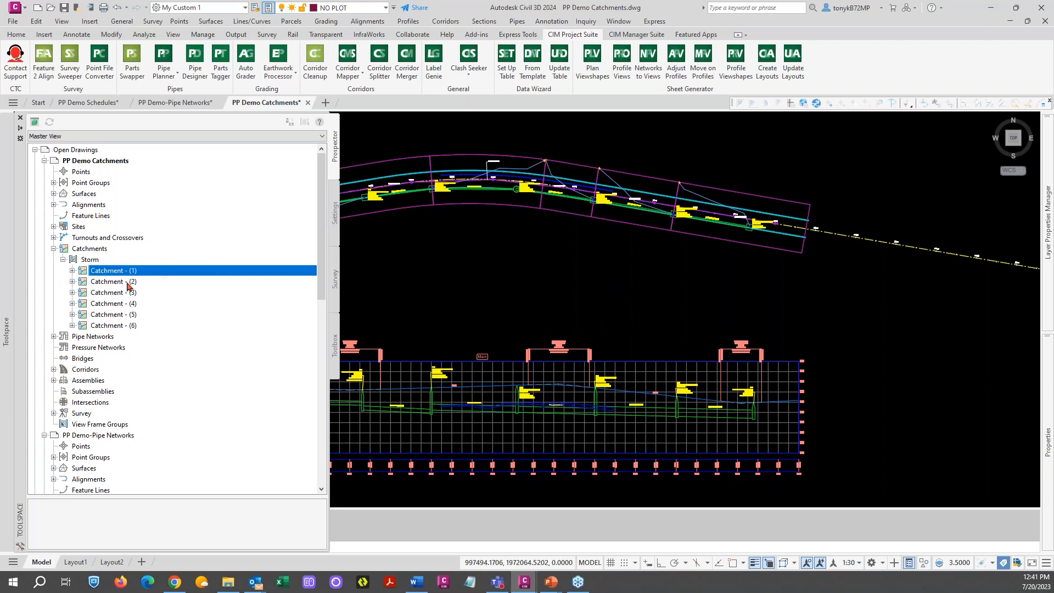
- Start Pipe Planner's spreadsheet import and load Catchment Report.xlsx
click(193, 69)
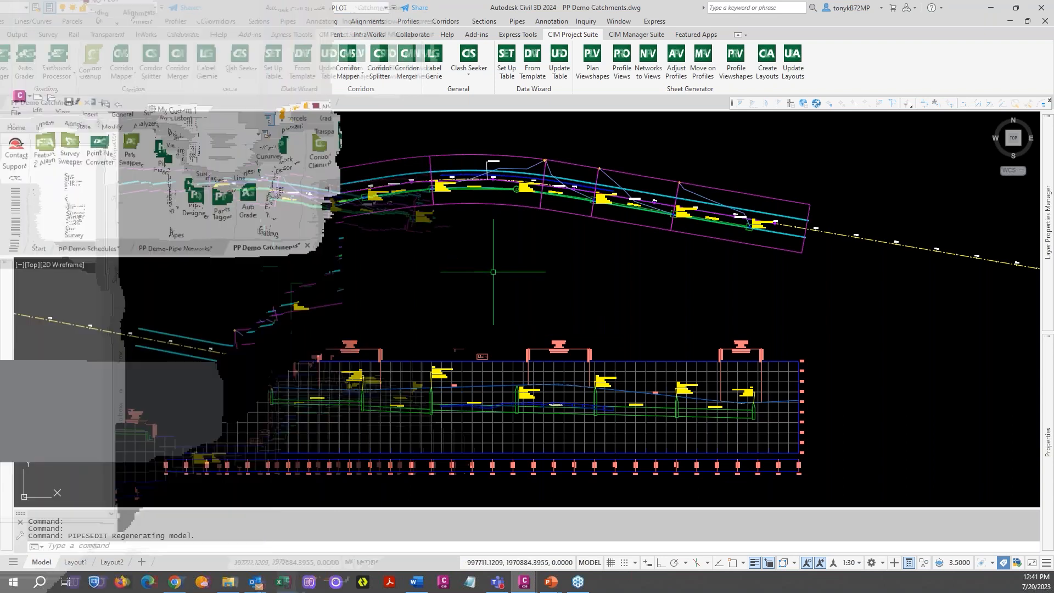
click(176, 75)
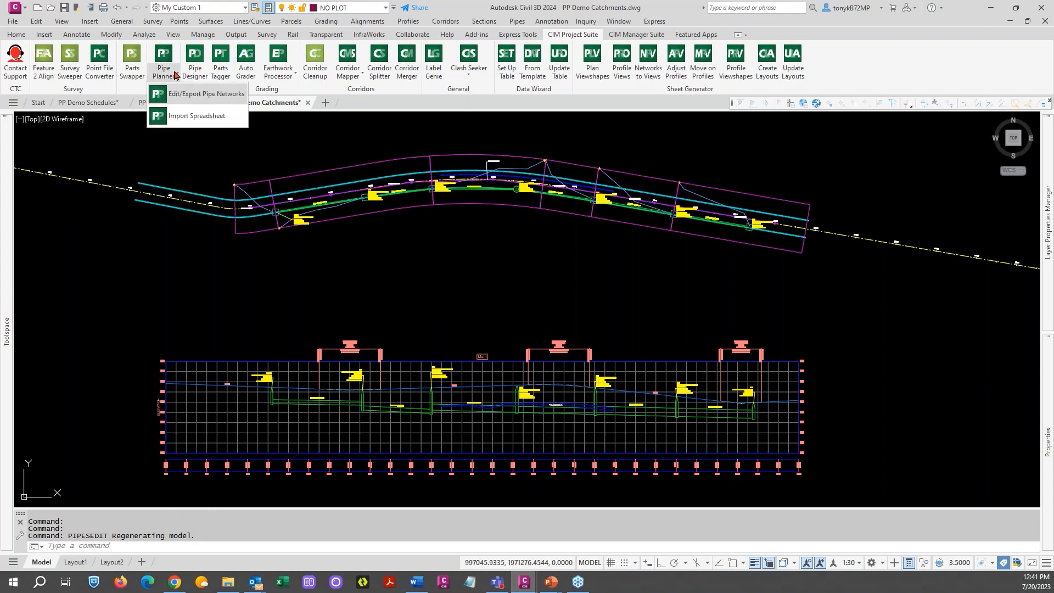
click(194, 116)
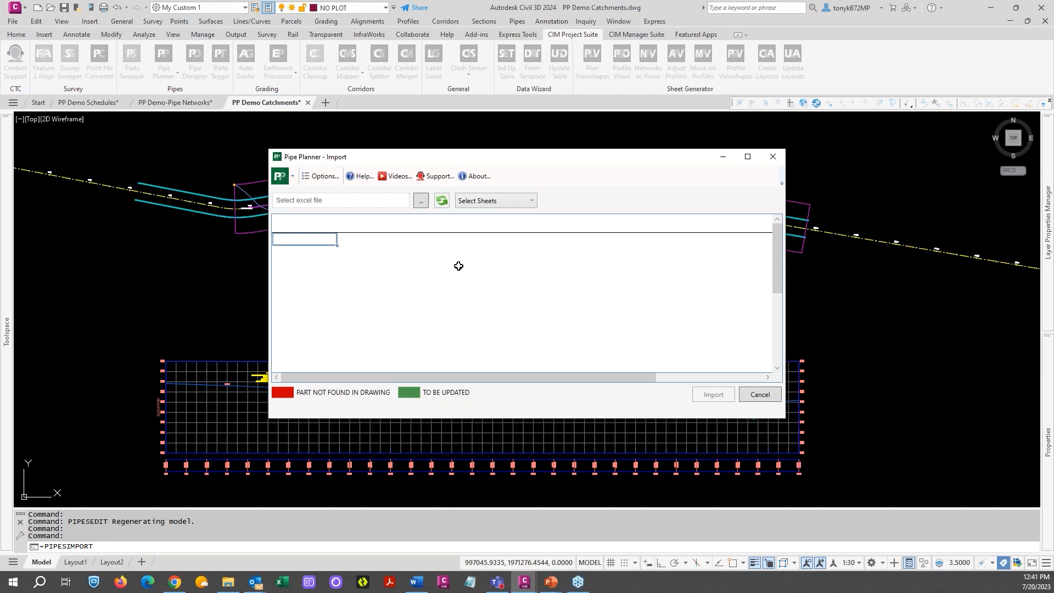
click(420, 200)
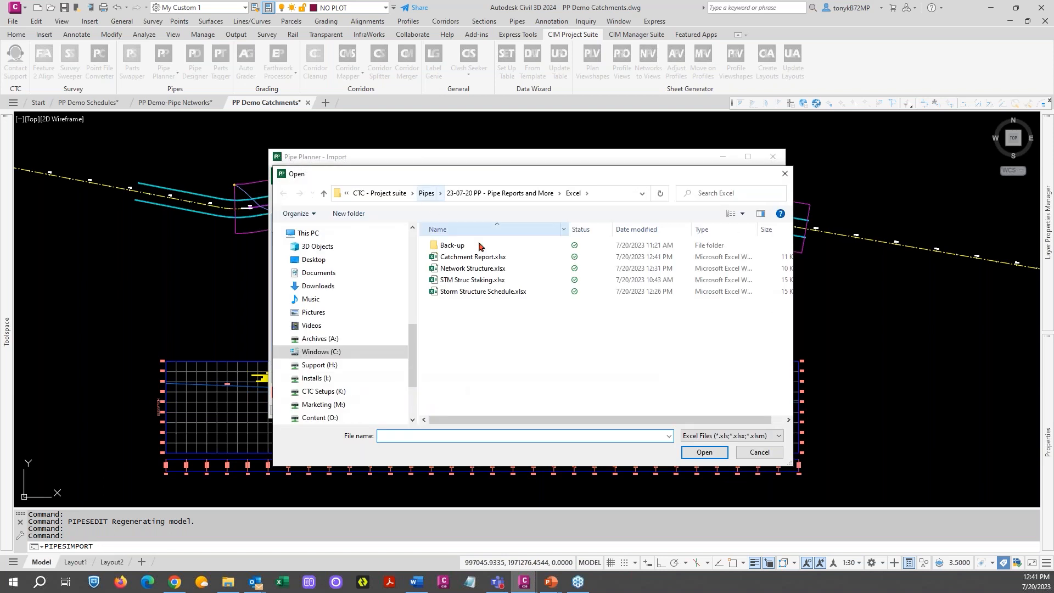
click(473, 257)
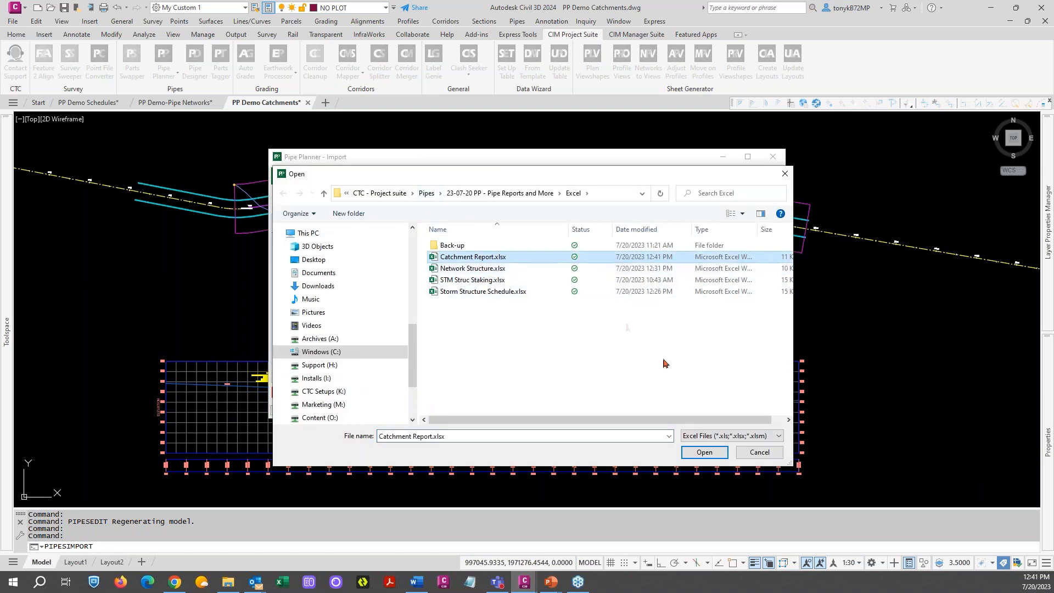
click(704, 453)
- Select the Structure Catch Area sheet, review its catchment columns and try to import the new names
click(526, 207)
click(462, 239)
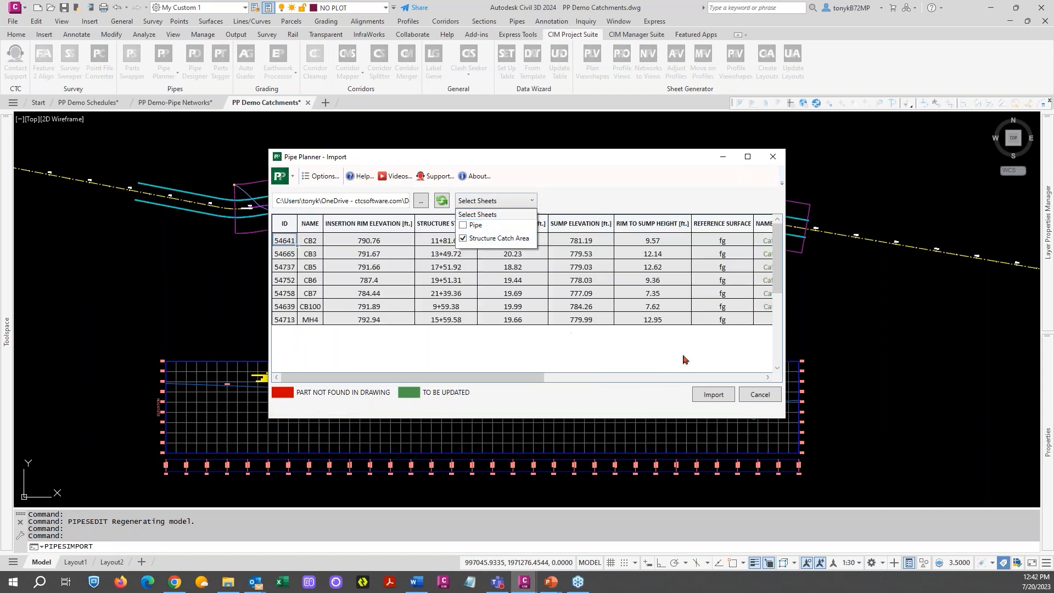
click(691, 379)
click(693, 377)
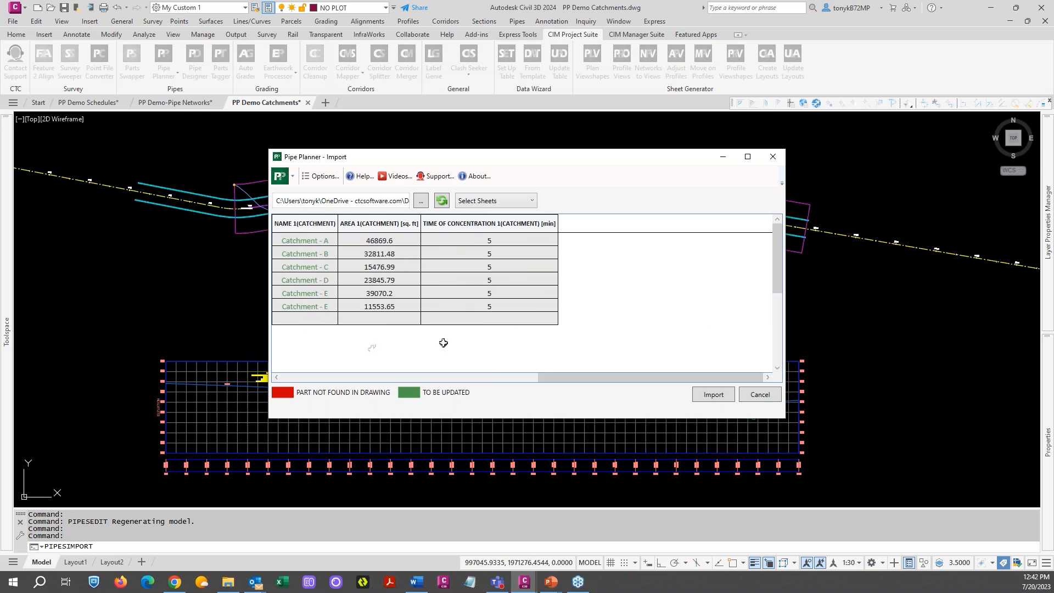
click(712, 394)
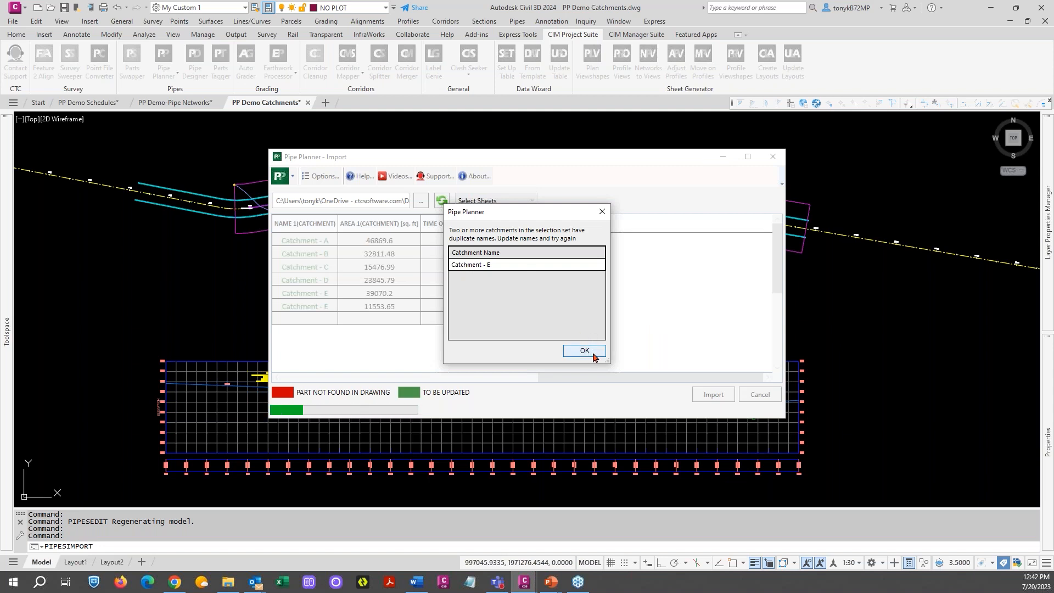
click(592, 355)
- Retry the import from the CB100 row's catchment name and close the Pipe Planner import window
click(329, 305)
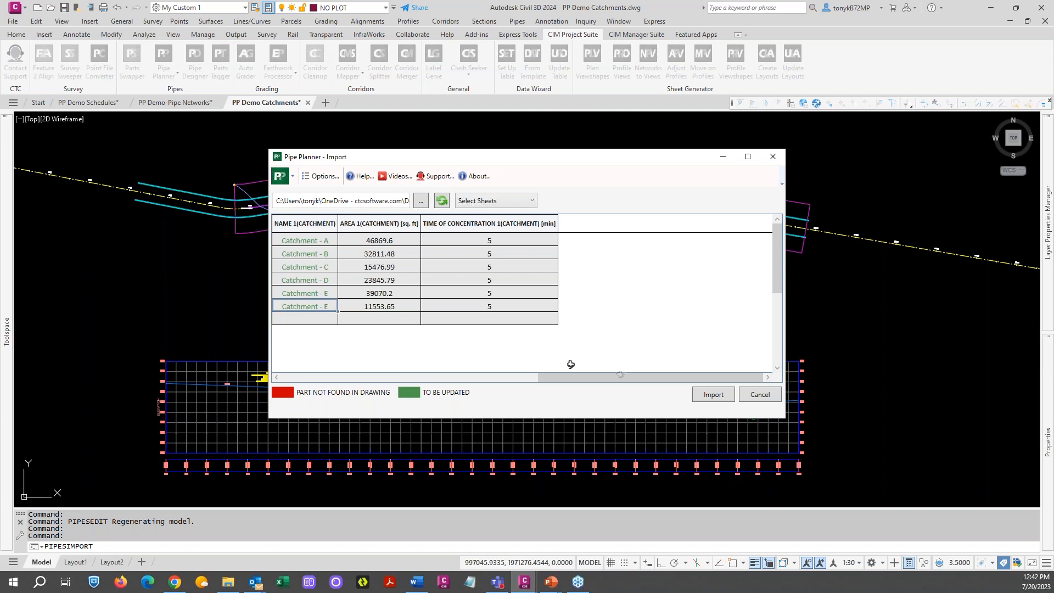
click(708, 396)
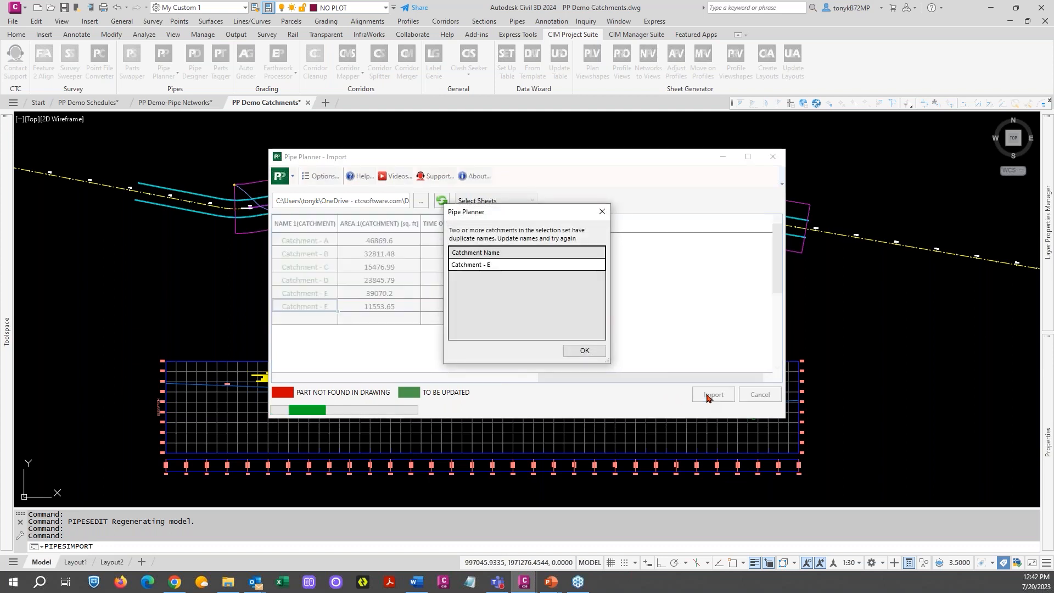
click(582, 352)
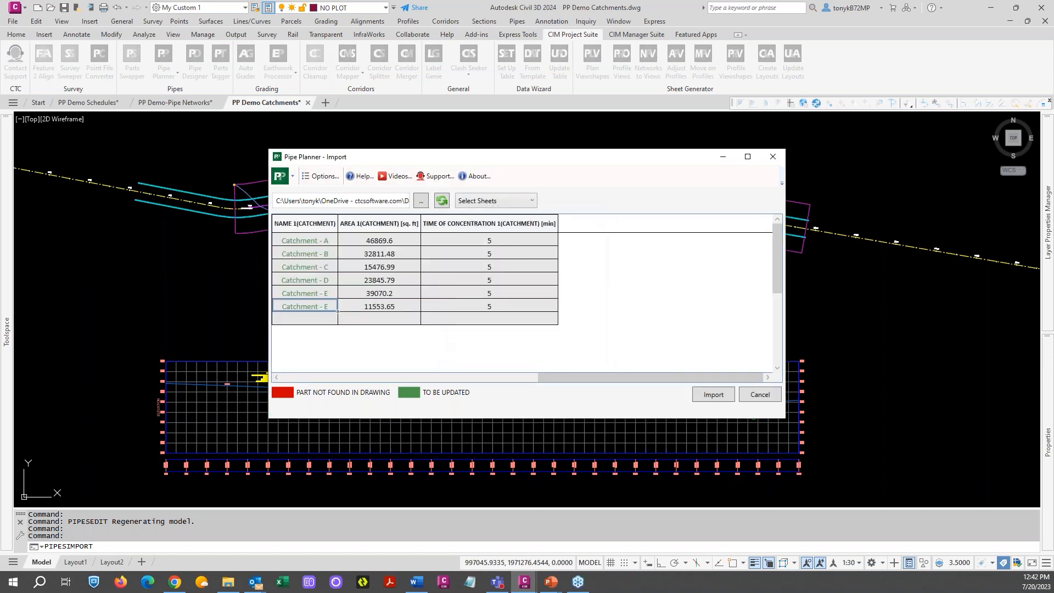
click(711, 395)
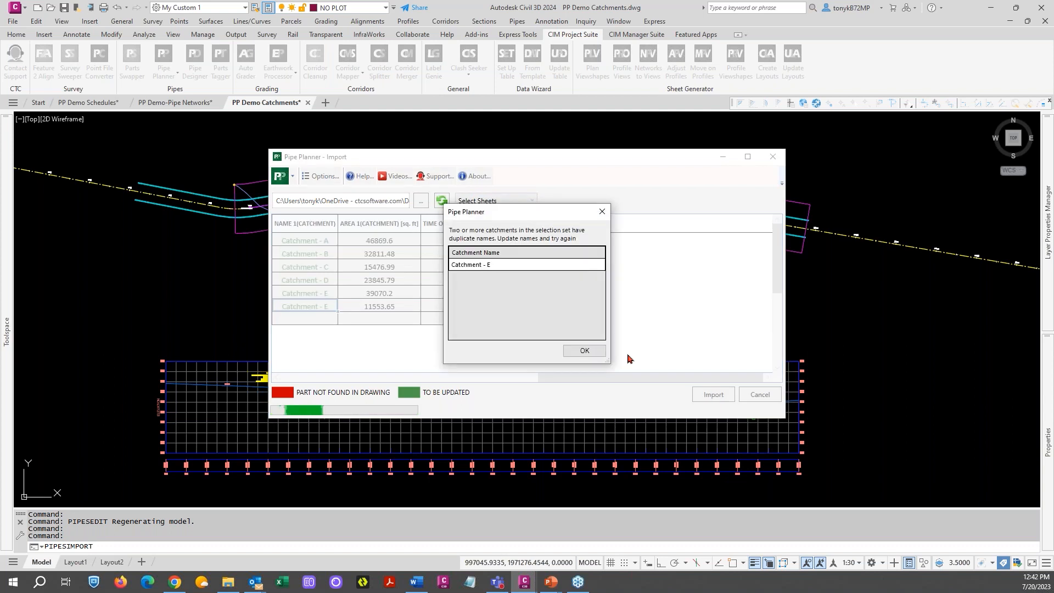
click(579, 351)
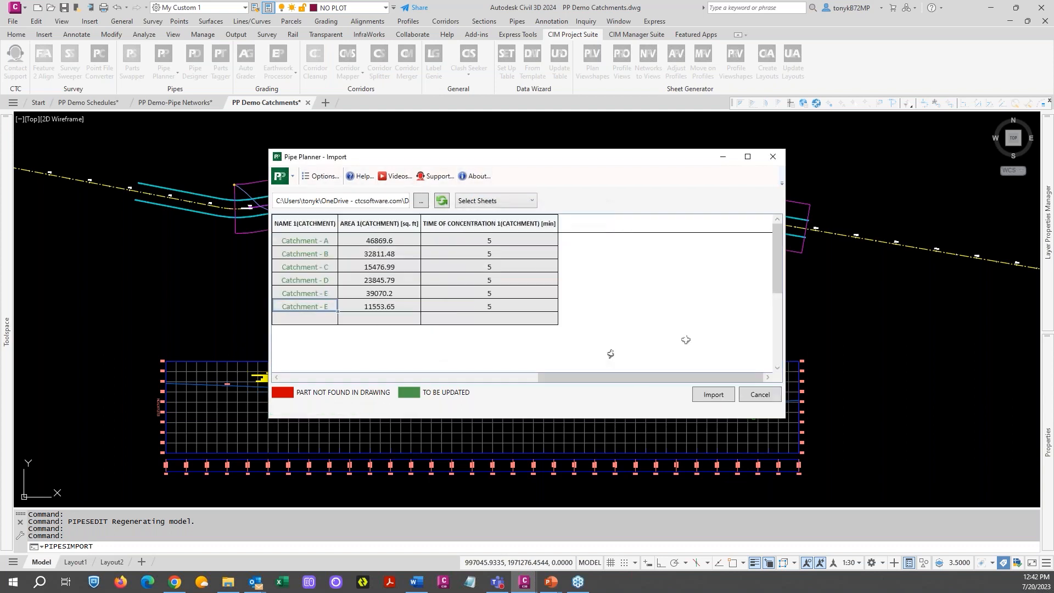
click(773, 157)
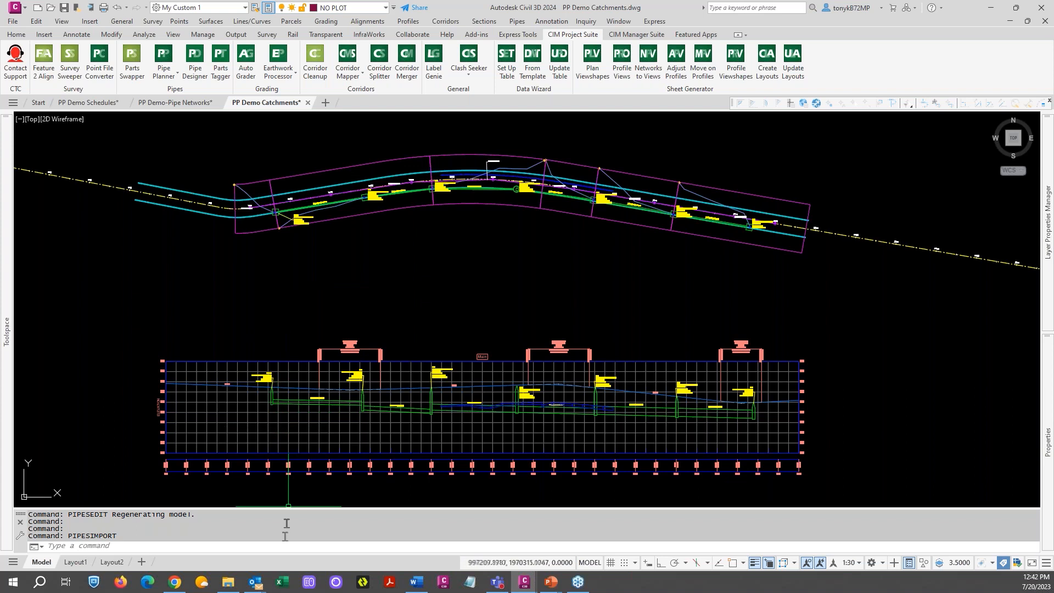
- Close the blank Excel start screen and open Catchment Report.xlsx from the Excel project folder
click(282, 581)
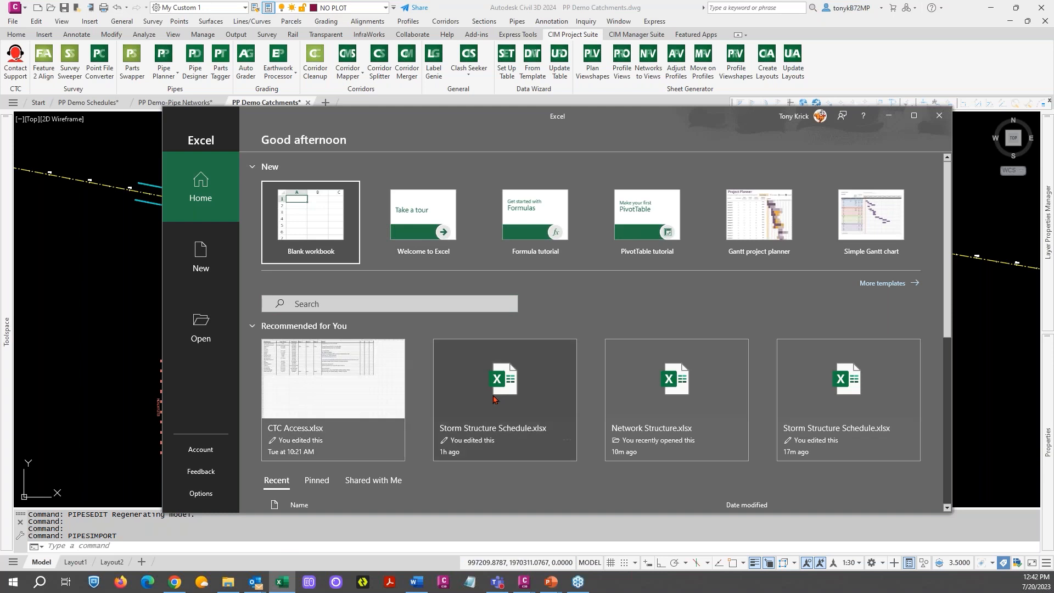
click(938, 116)
click(229, 581)
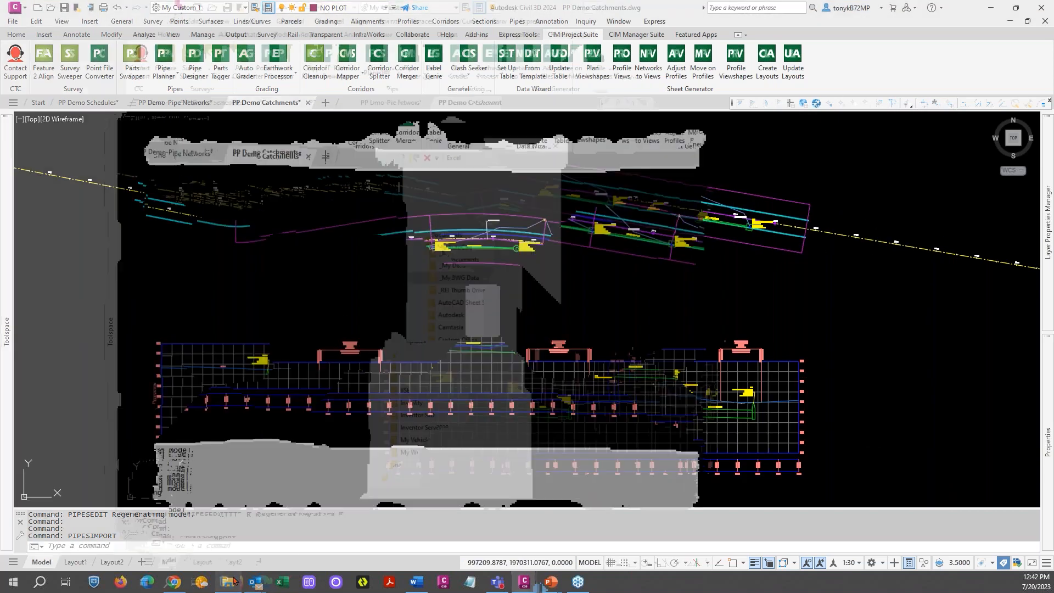
click(360, 245)
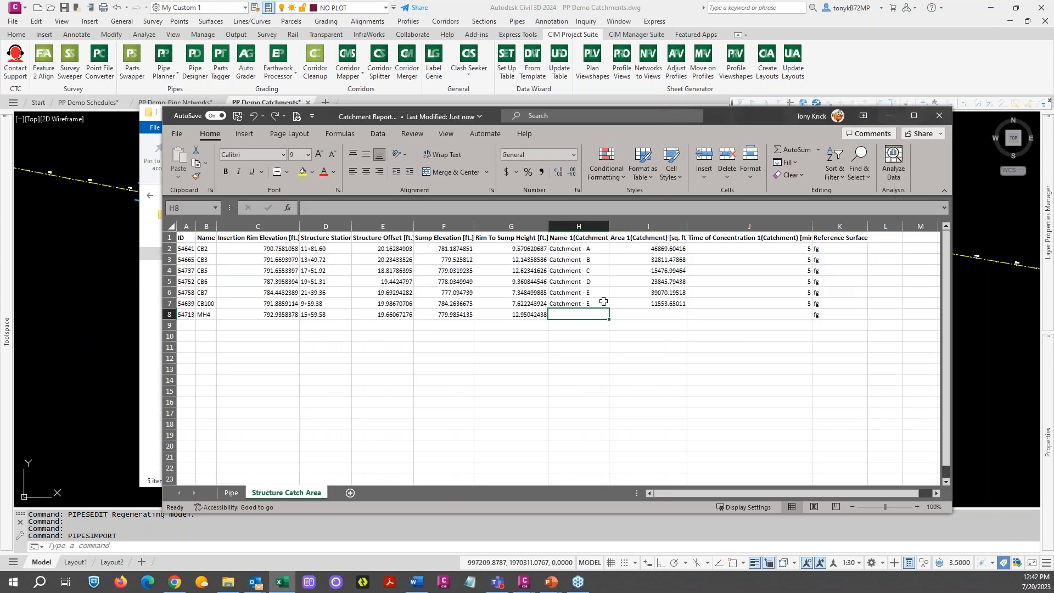
- Rename the CB100 row's catchment as Catchment - F, save and close the workbook, and return to the drawing
click(603, 301)
double_click(603, 301)
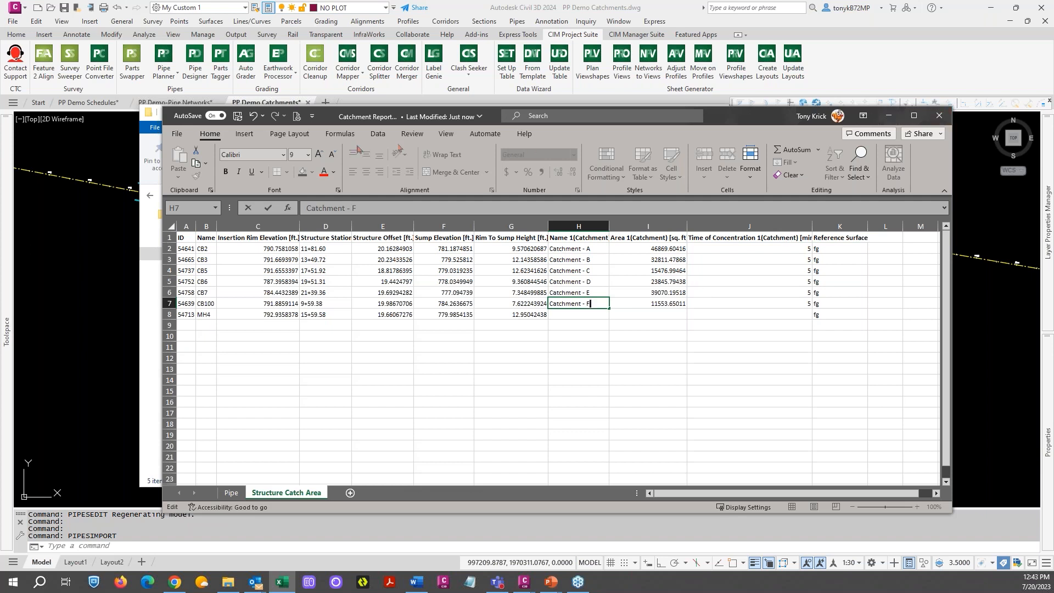
click(238, 117)
click(937, 115)
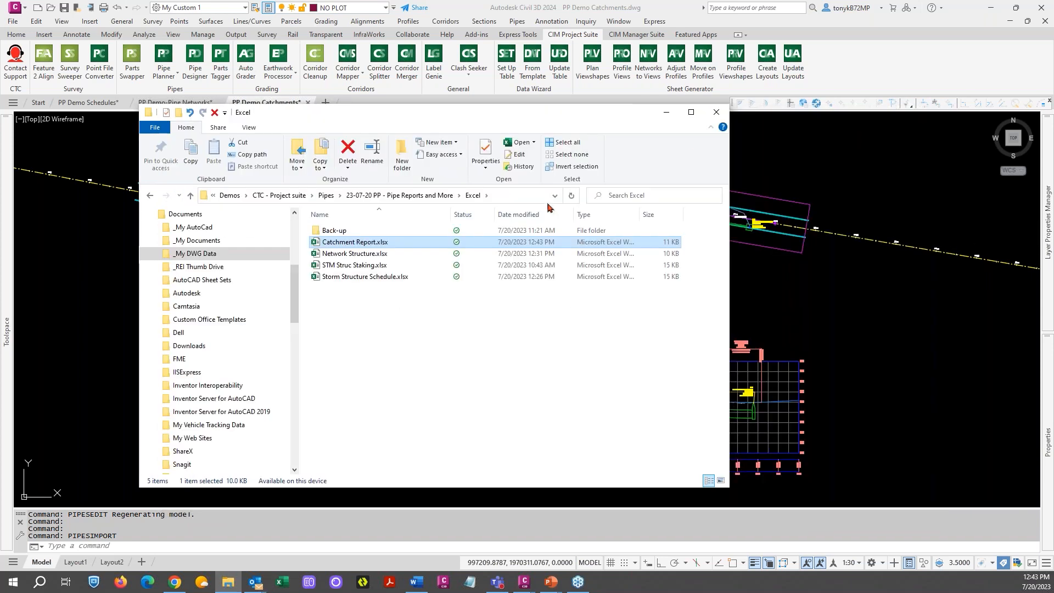
click(664, 115)
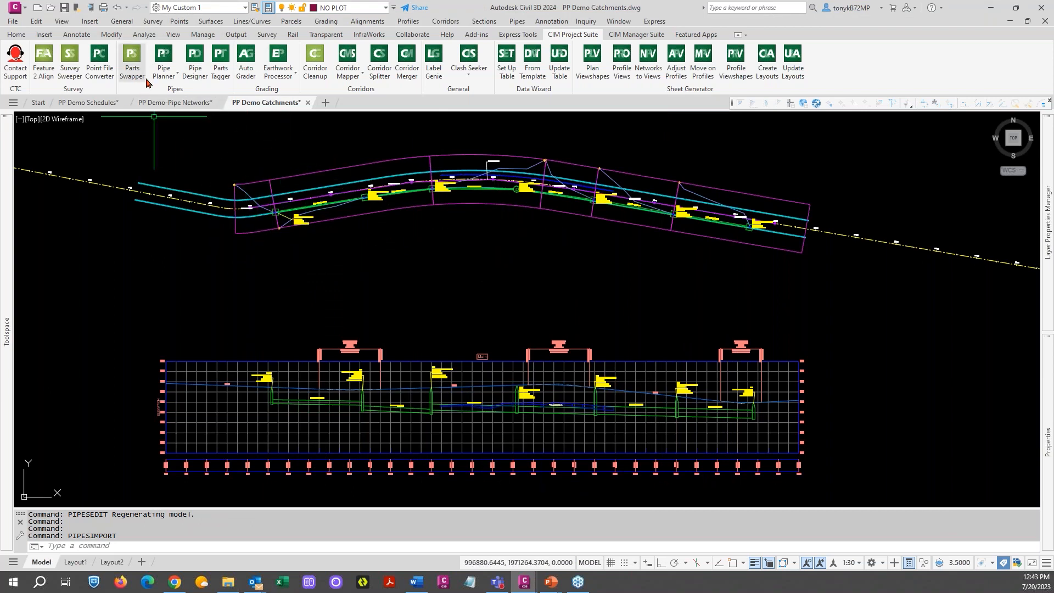
- Restart Pipe Planner's spreadsheet import and load Catchment Report.xlsx
click(178, 76)
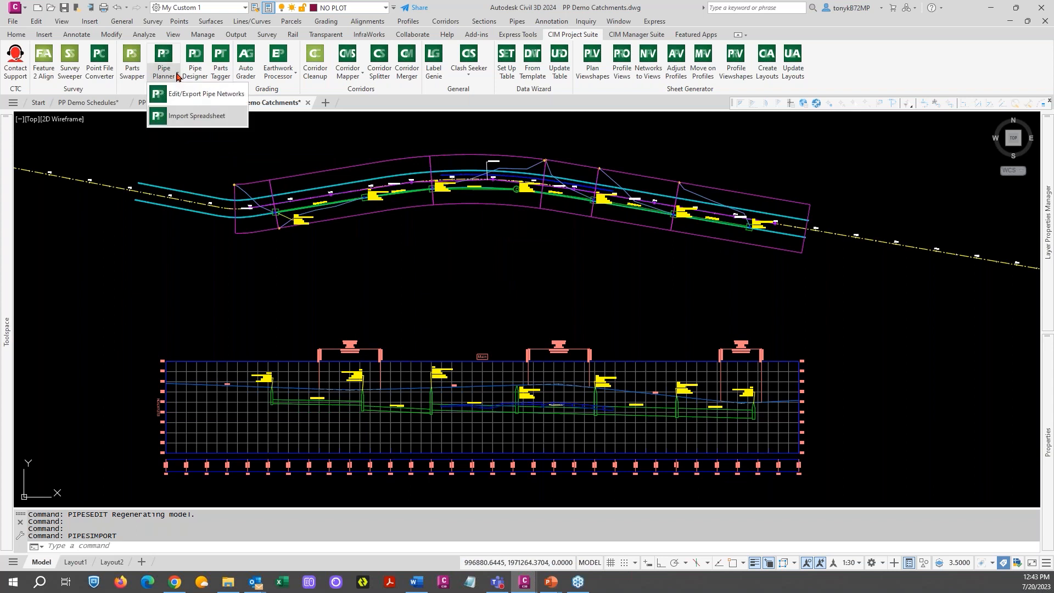
click(199, 117)
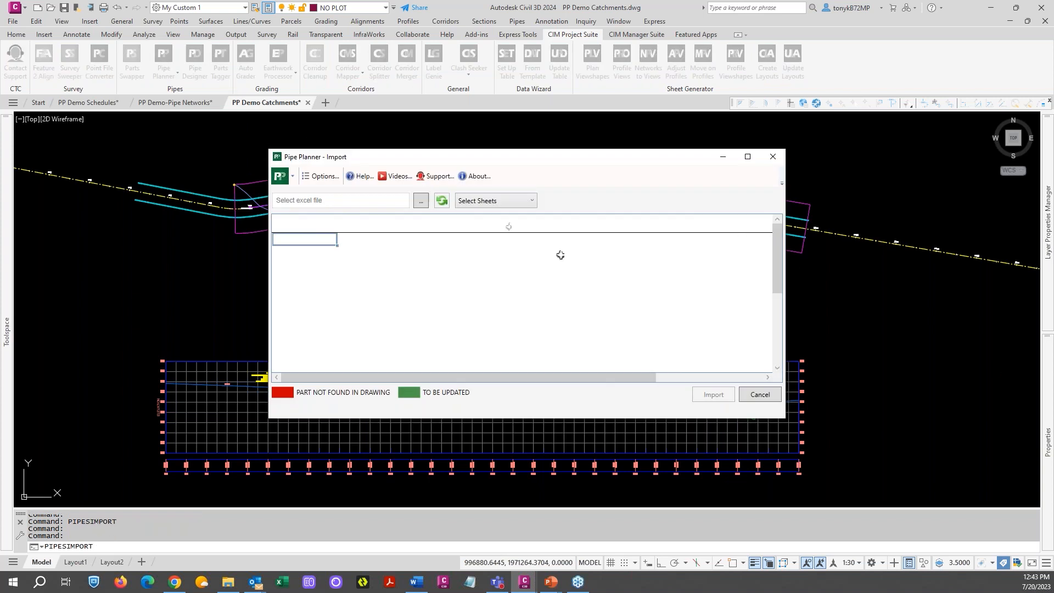
click(419, 202)
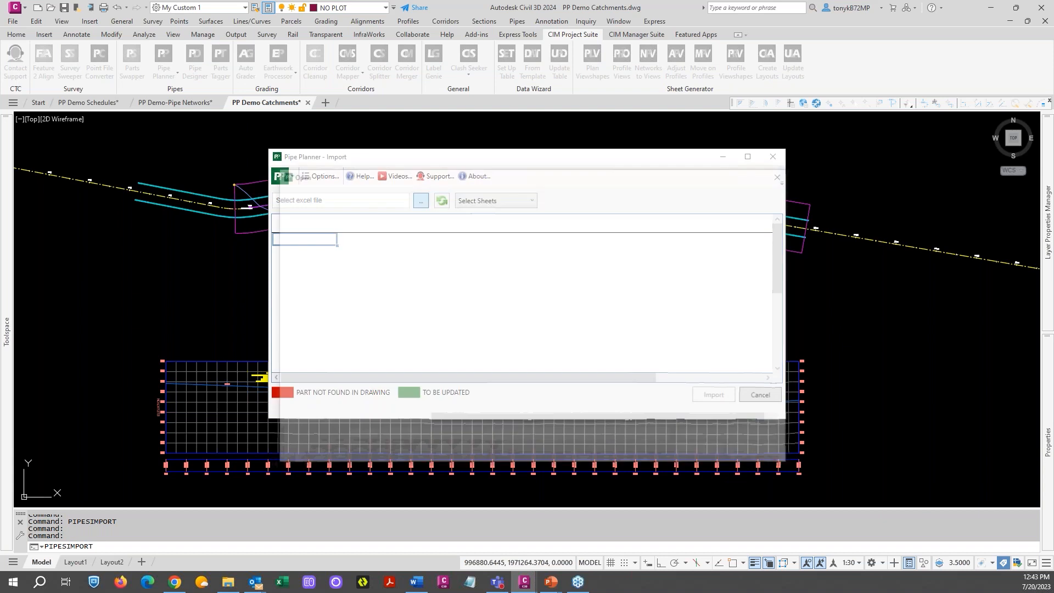
click(465, 258)
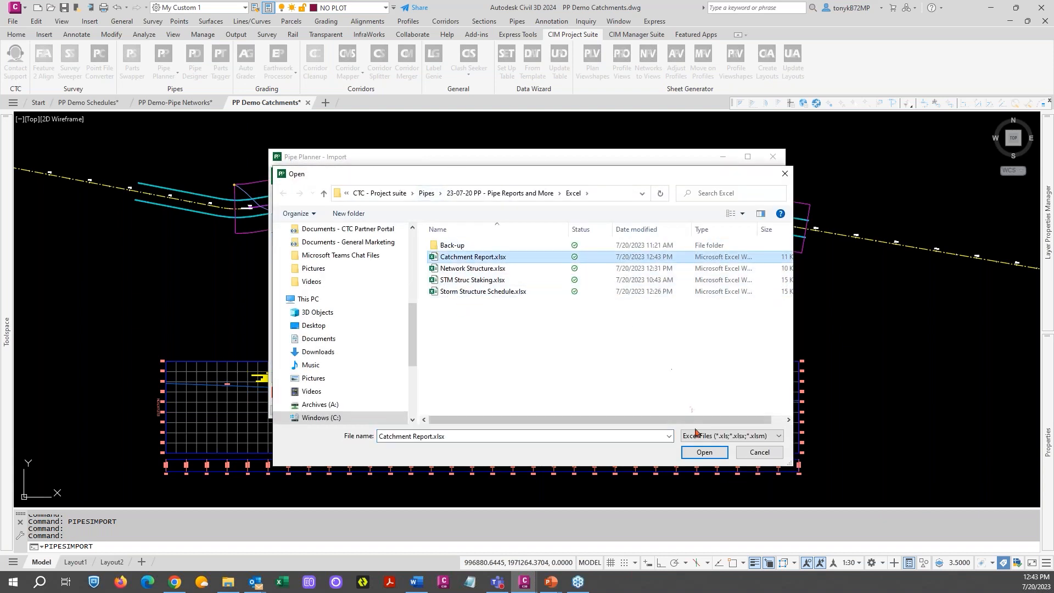
click(704, 451)
- Import the new catchment names from the Structure Catch Area sheet and check them in the Toolspace
click(510, 205)
click(462, 240)
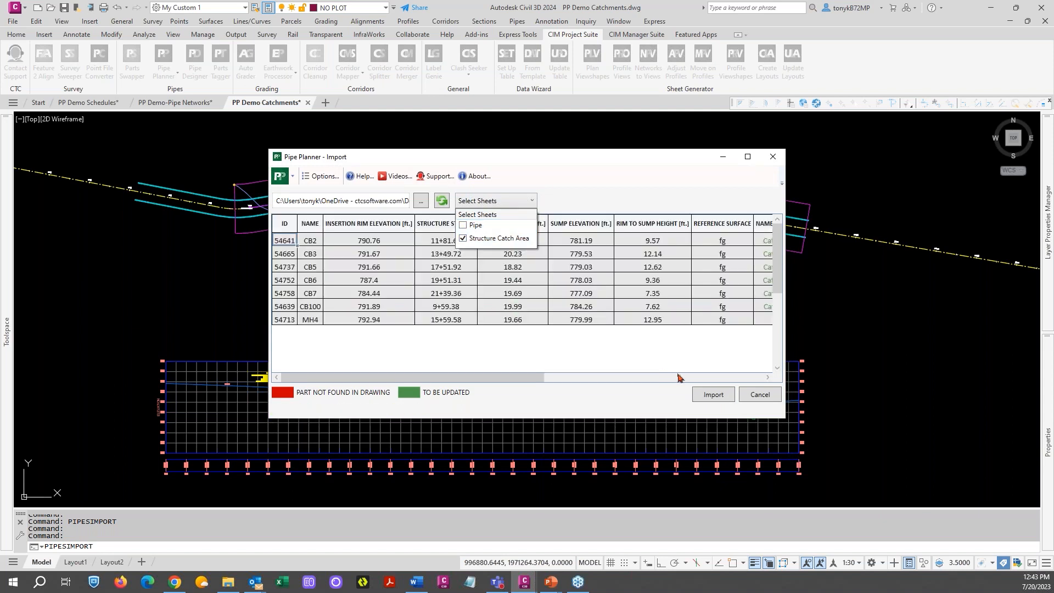
click(603, 383)
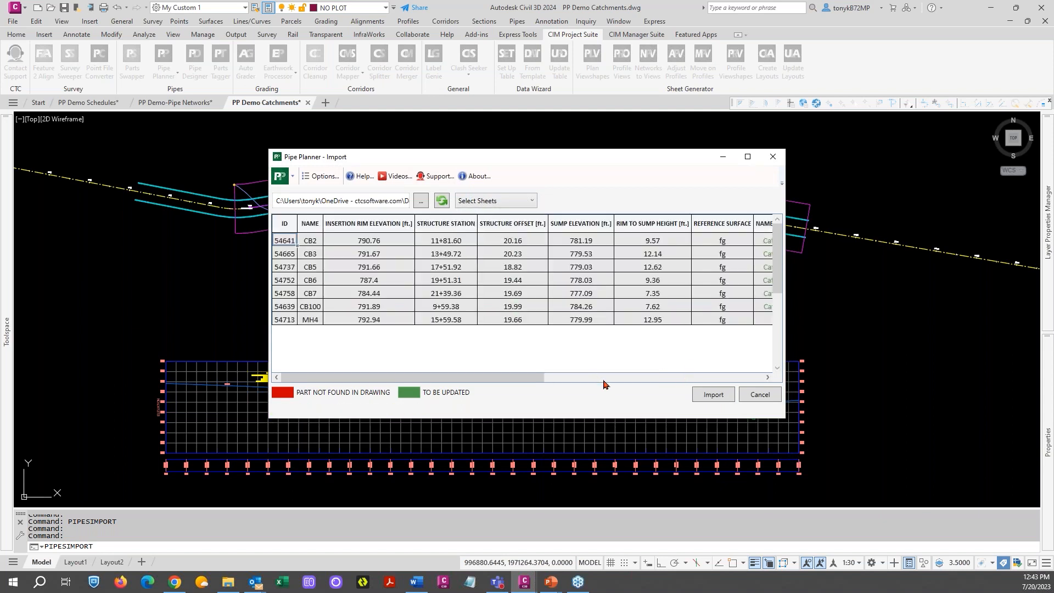
click(610, 377)
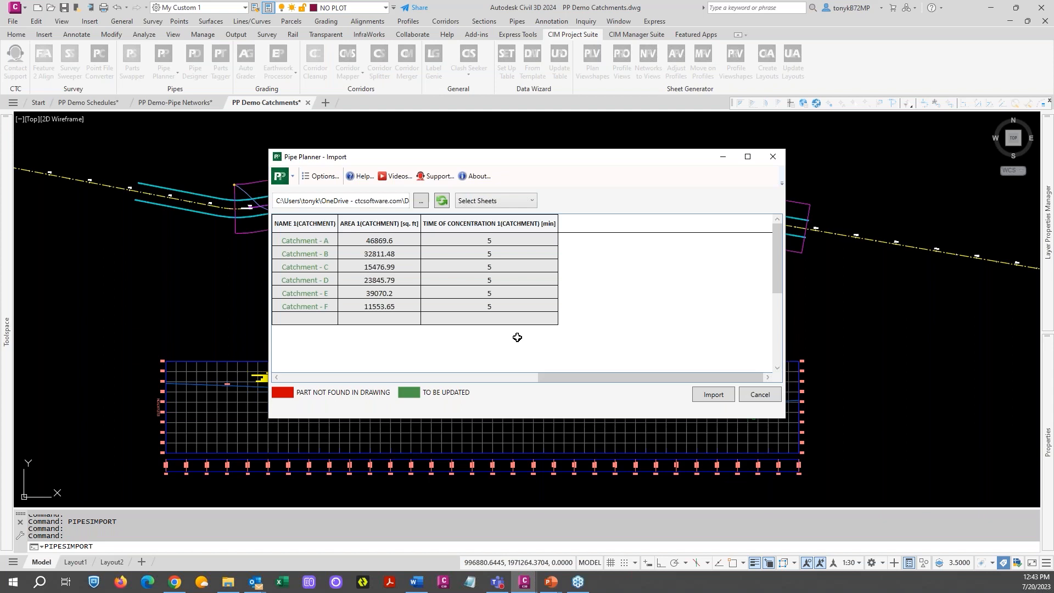
click(712, 394)
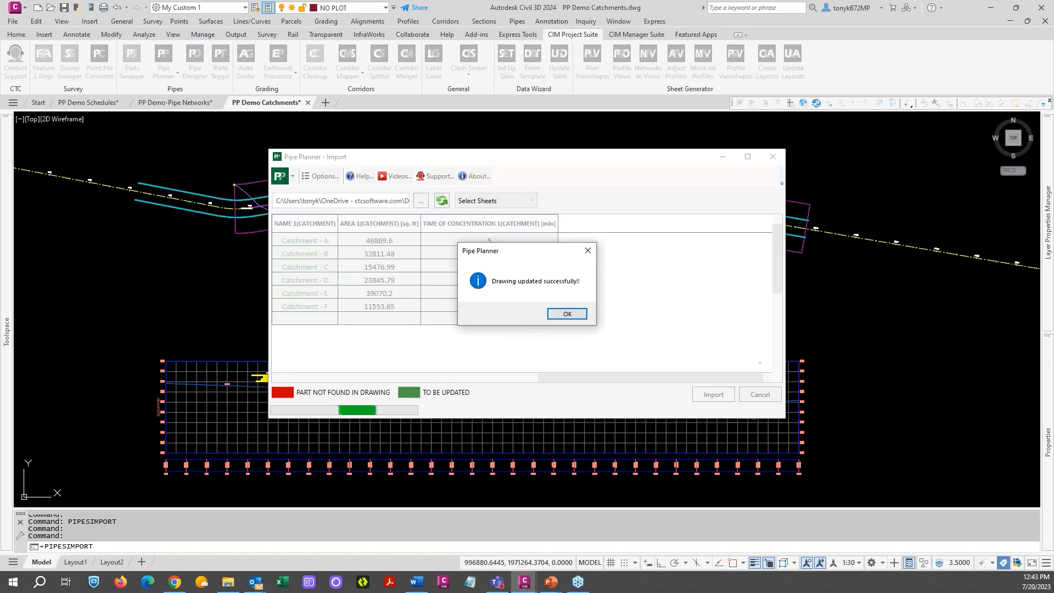
click(568, 314)
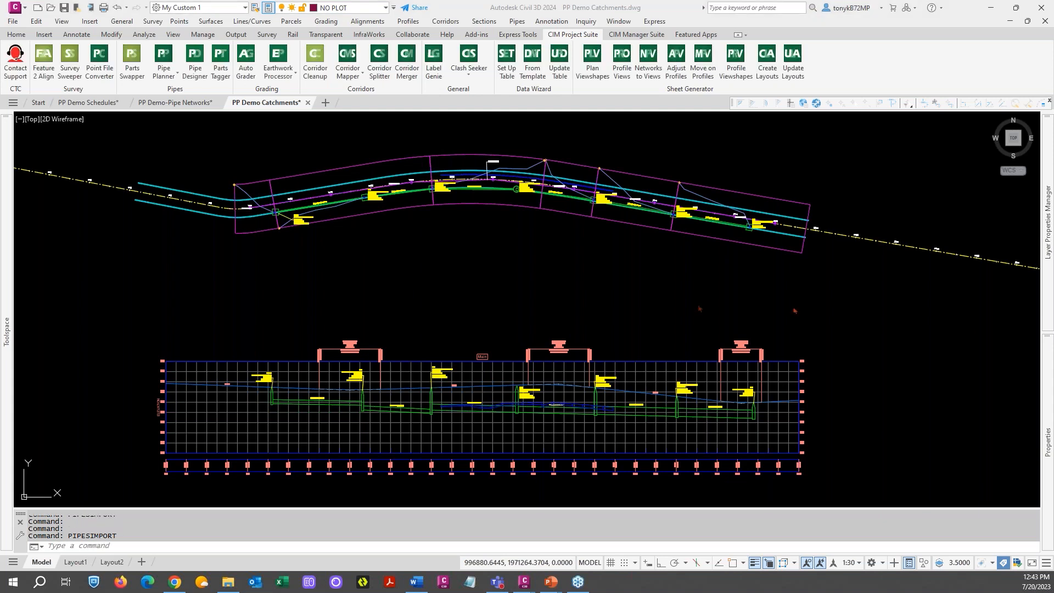
mouse_move(7, 283)
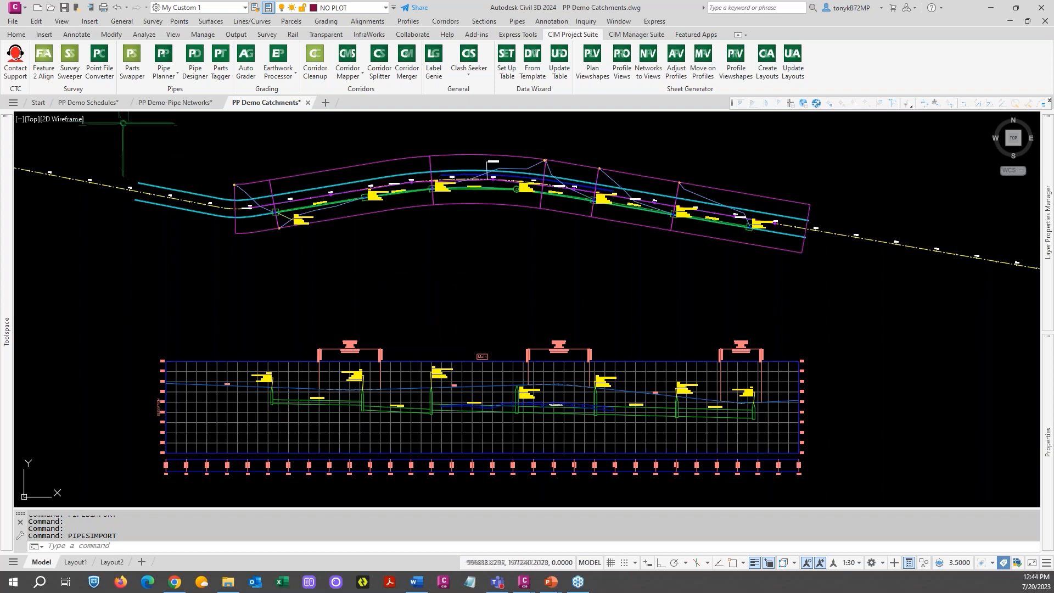
- Switch to the PP Demo Schedules drawing and open Pipe Planner for editing and exporting pipe networks
click(88, 102)
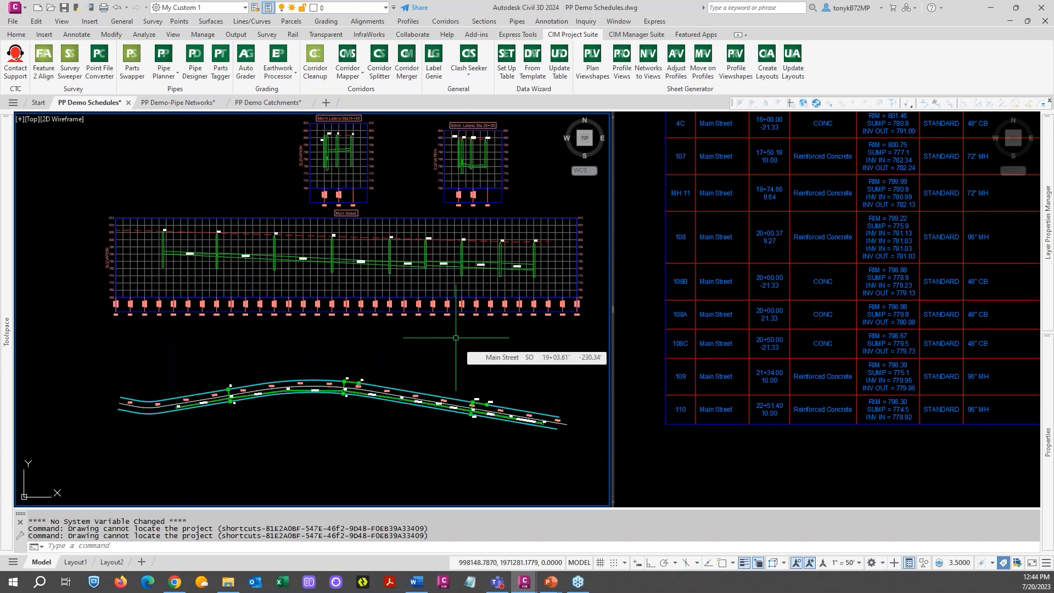
click(177, 75)
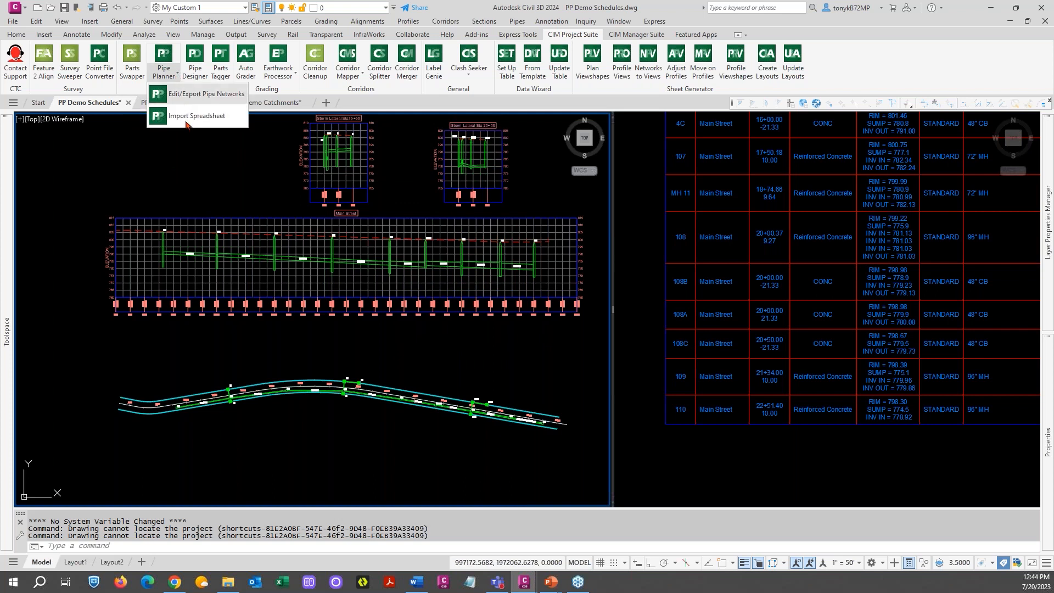
click(192, 95)
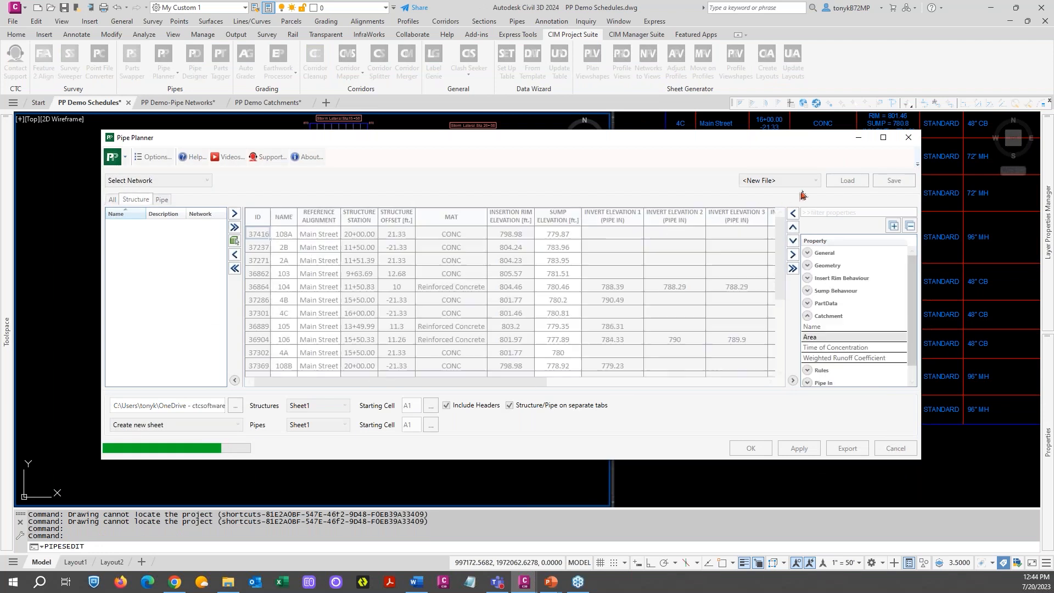
- Load the saved Structure Staking configuration and add all structures to the table
click(816, 181)
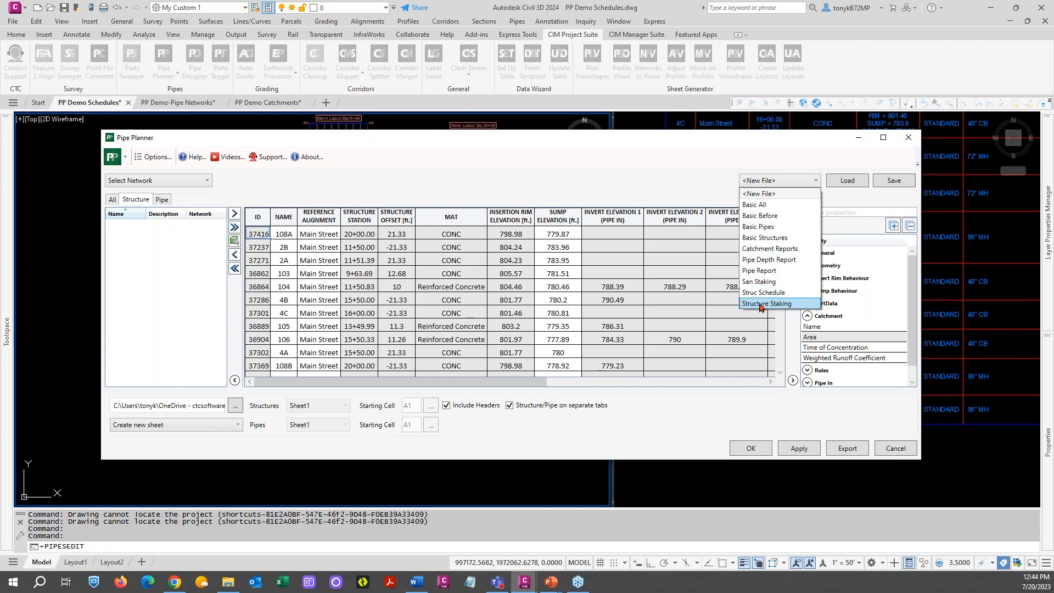
click(761, 304)
click(846, 182)
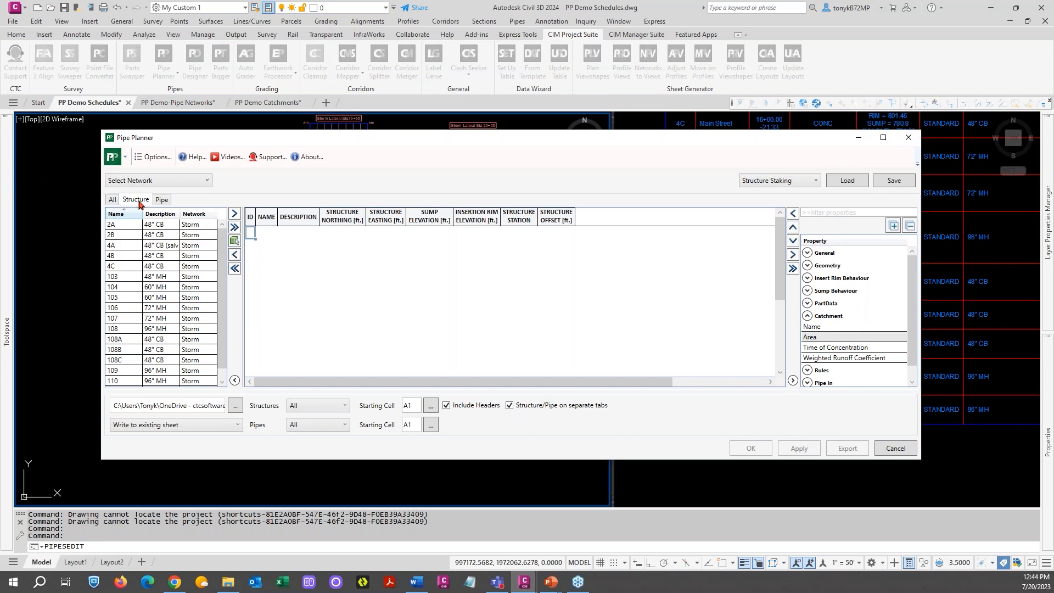
click(234, 228)
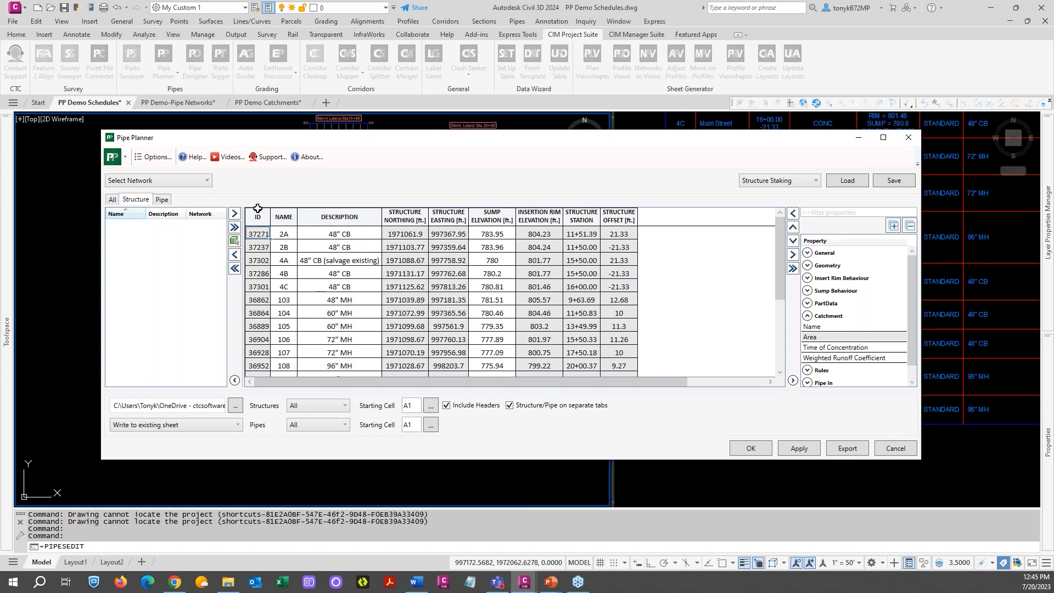
- Move the six columns from Structure Northing through Structure Offset ahead of the Name and Description columns
click(282, 214)
click(402, 215)
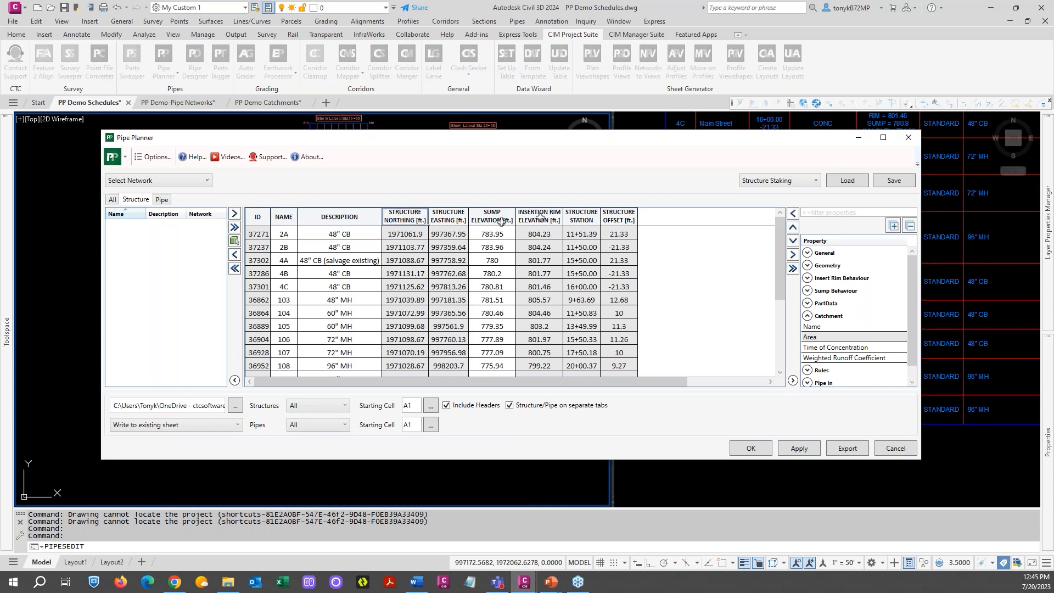
shift+click(612, 216)
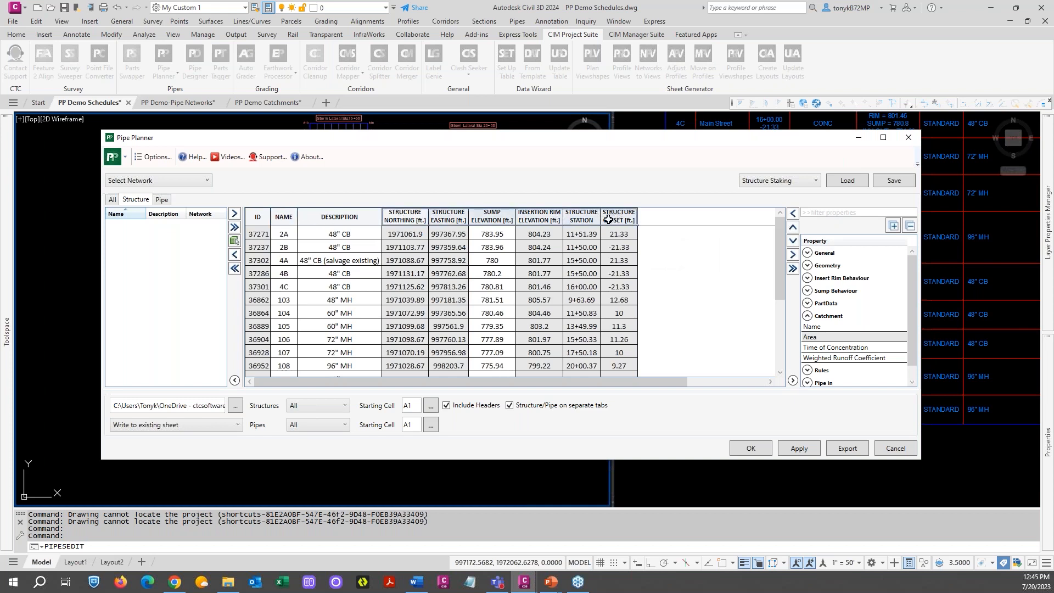
right_click(608, 219)
click(655, 268)
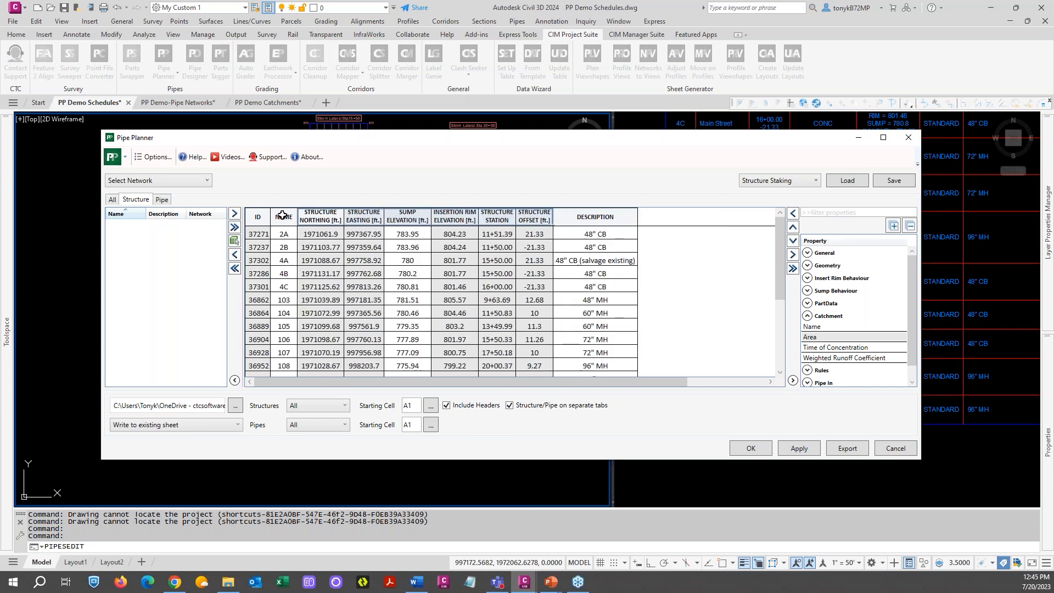
right_click(378, 222)
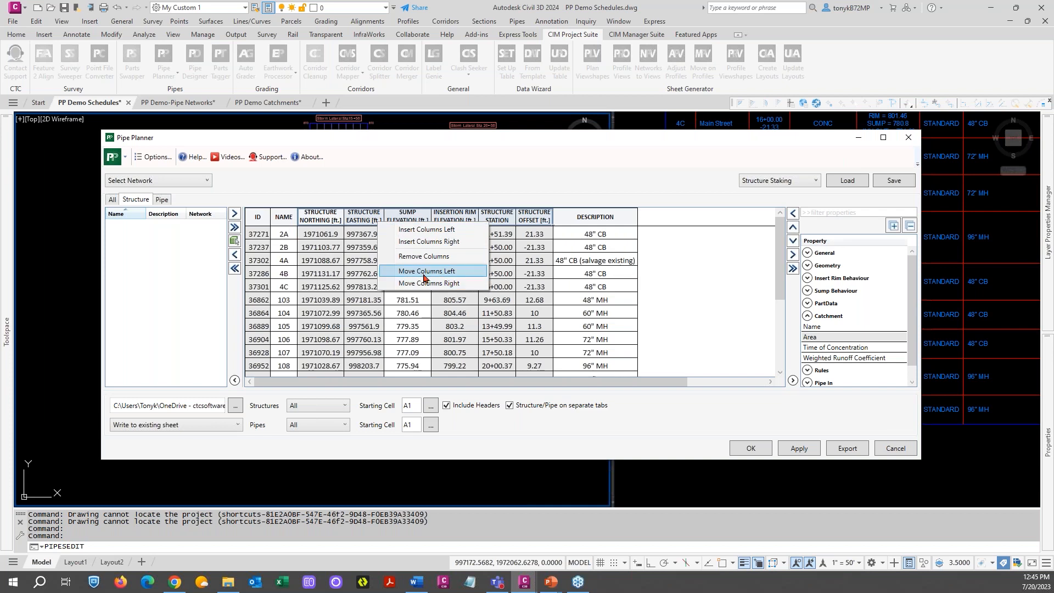
click(423, 271)
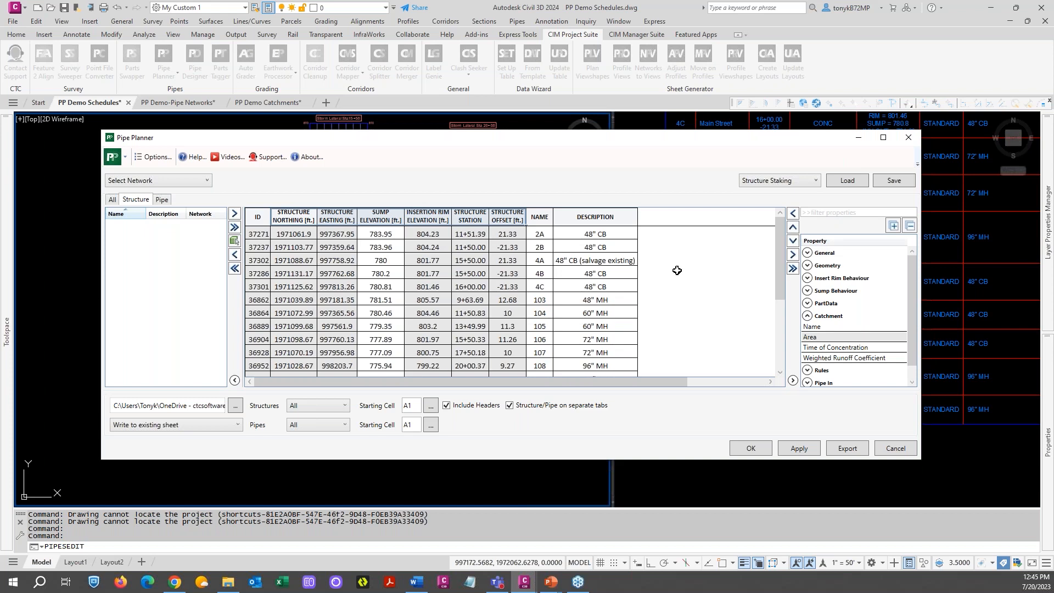
- Look through the structure table and set STM Struc Staking.xlsx as the export workbook
scroll(677, 271, down, 3)
scroll(677, 270, up, 3)
click(237, 406)
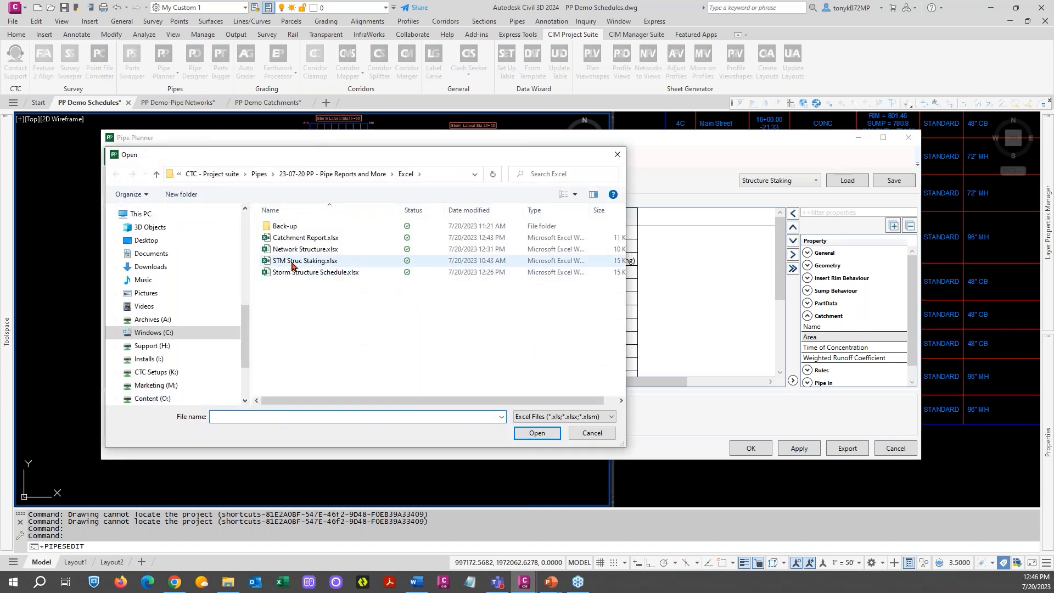
click(307, 266)
click(536, 432)
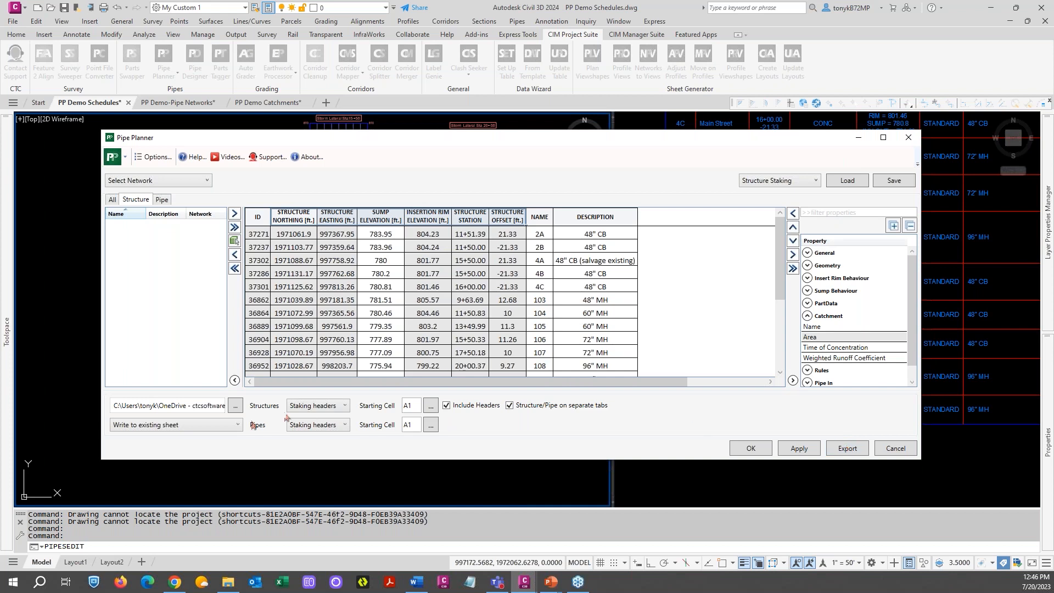
- Set the output to create a new sheet and export the staking table, allowing the existing workbook to be updated
click(229, 425)
click(230, 427)
click(342, 406)
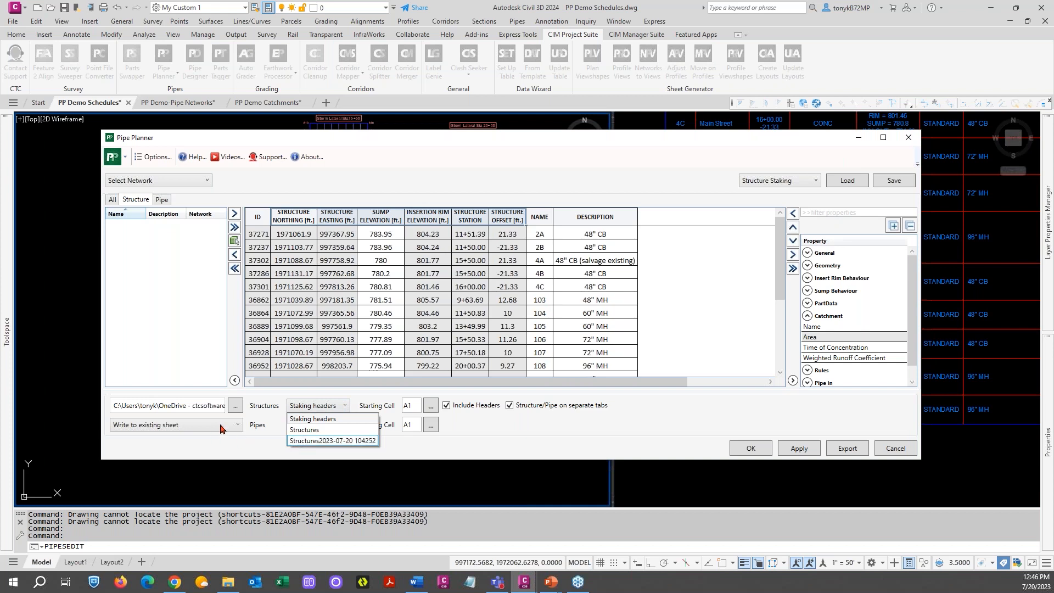
click(221, 425)
click(221, 425)
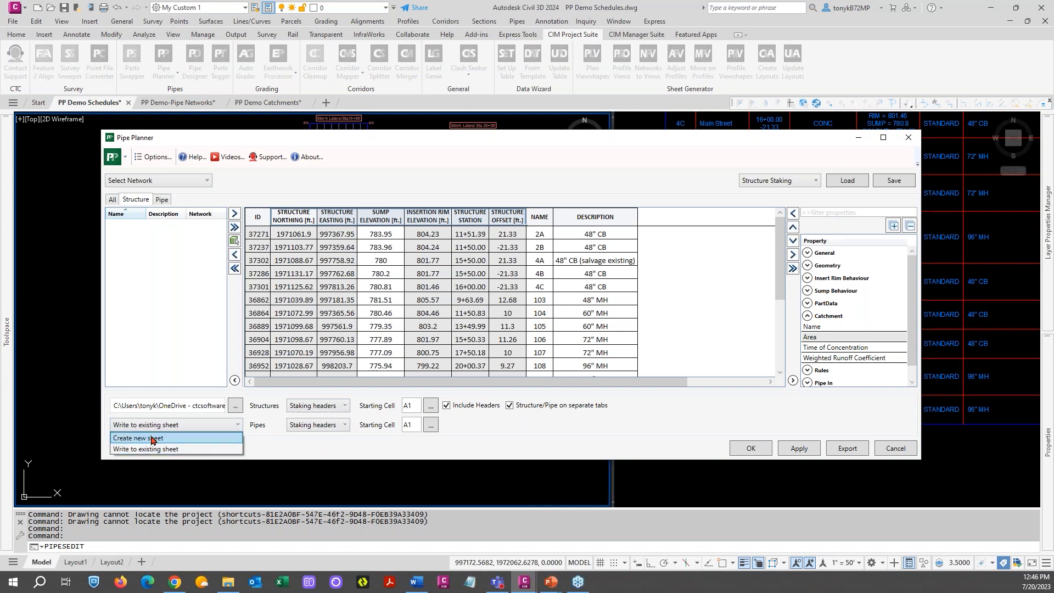
click(152, 438)
click(843, 449)
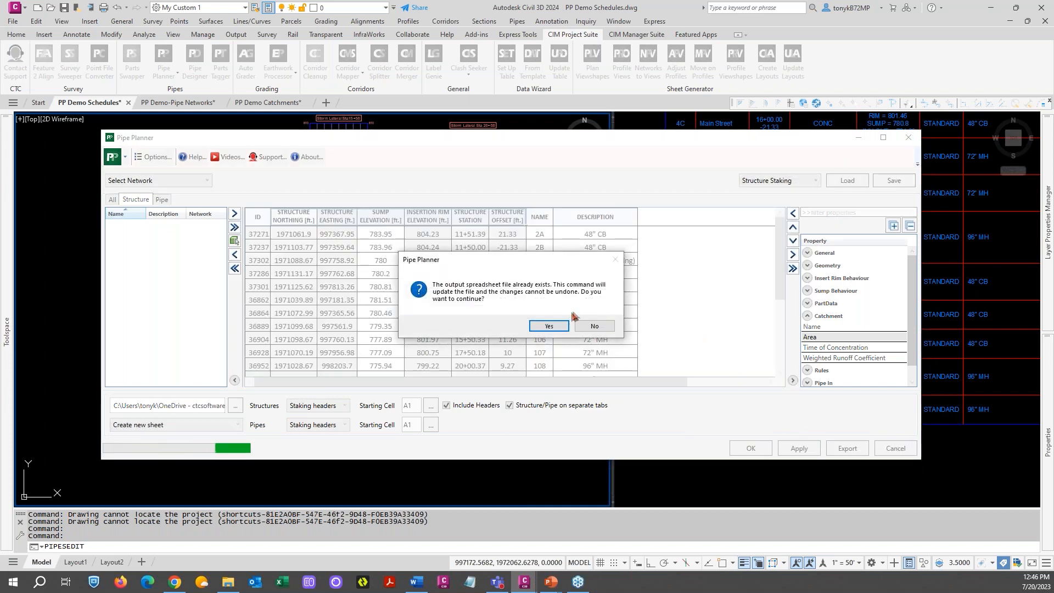
click(548, 327)
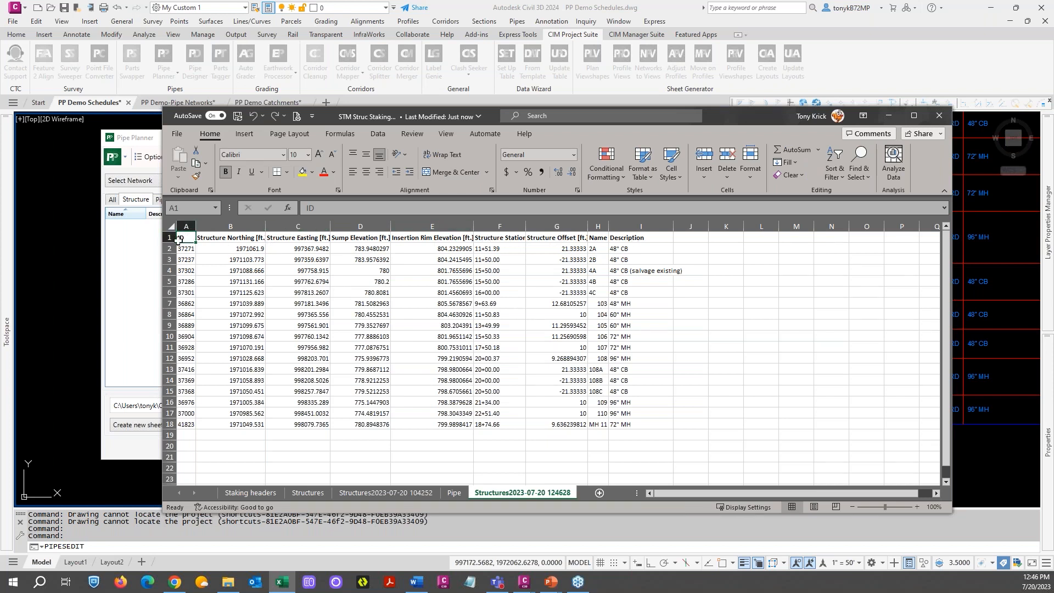
drag(183, 237, 618, 237)
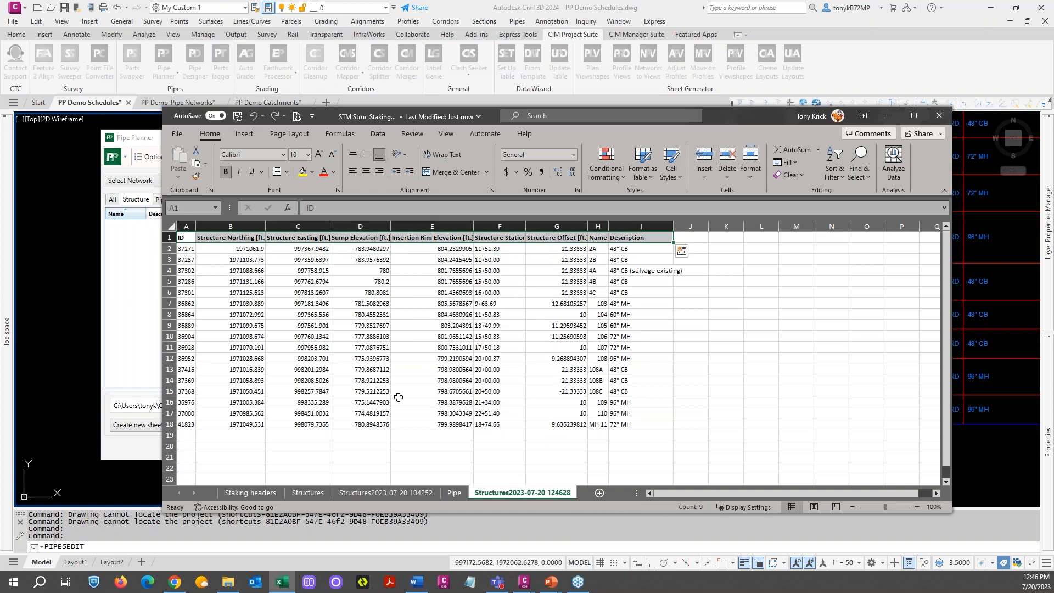
click(264, 493)
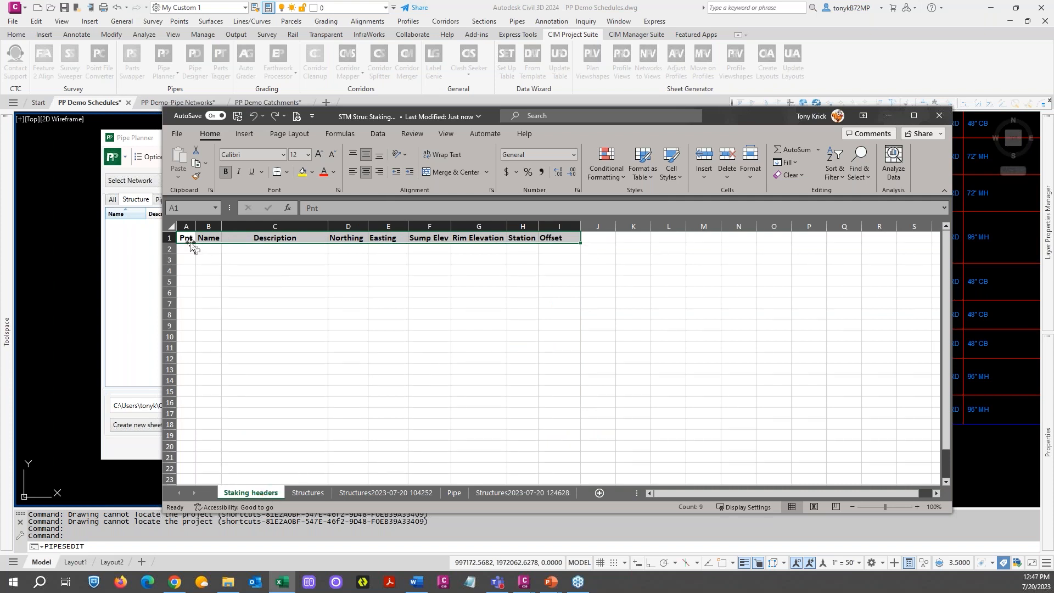
right_click(185, 238)
click(214, 232)
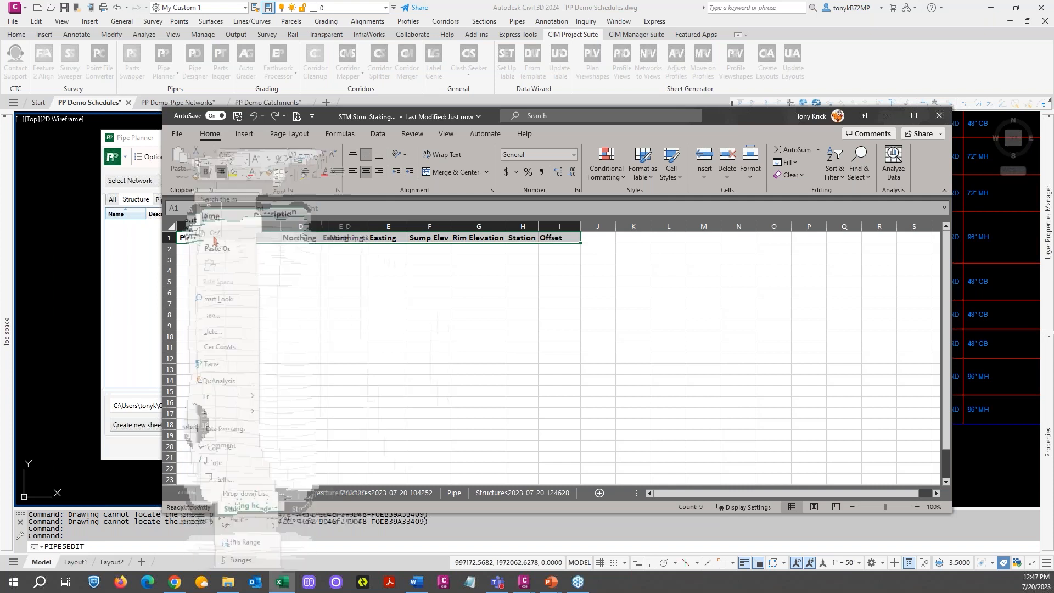
click(522, 492)
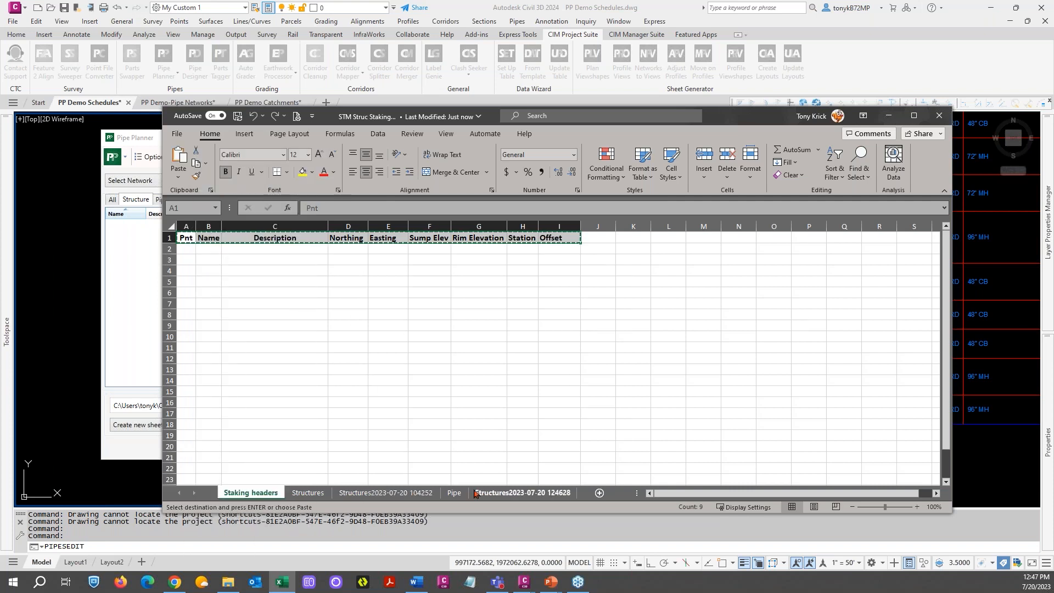
right_click(185, 237)
click(215, 252)
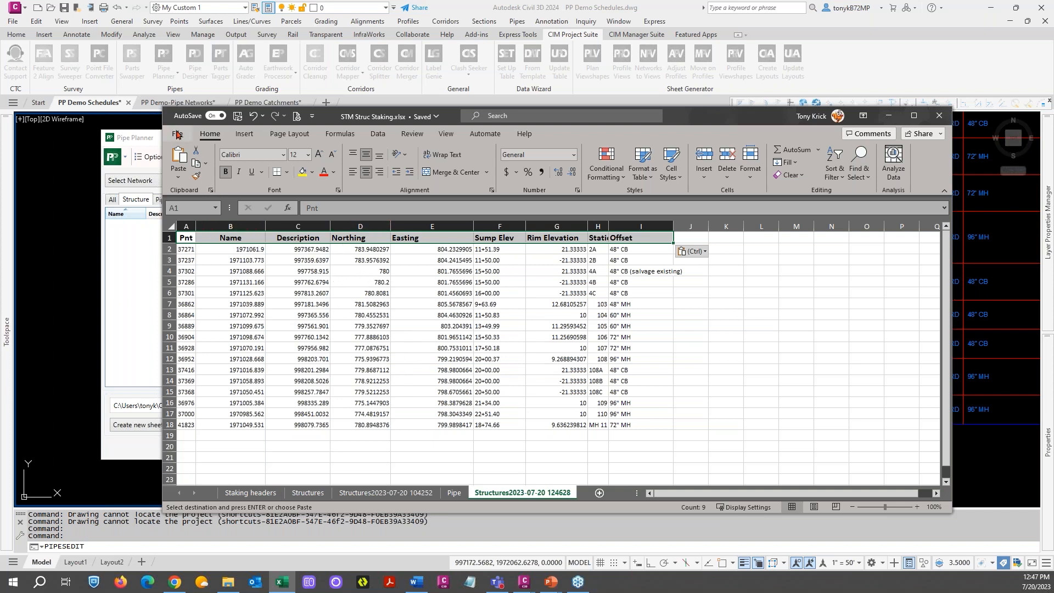
- Save a copy of the active sheet as STM Struc Staking.csv in CSV (Comma delimited) format in the Excel folder
click(176, 134)
click(202, 259)
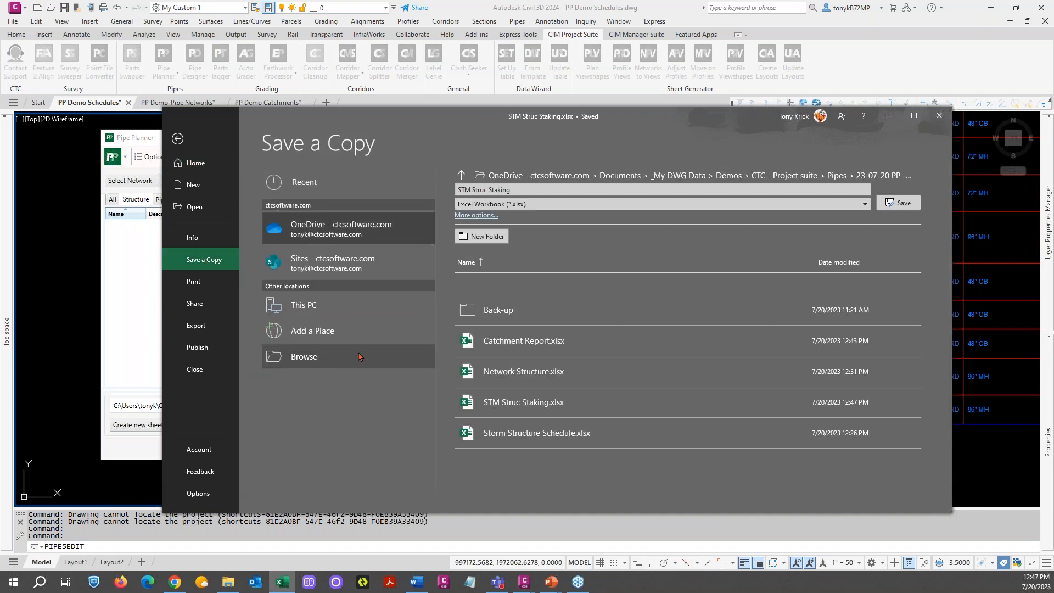
click(360, 360)
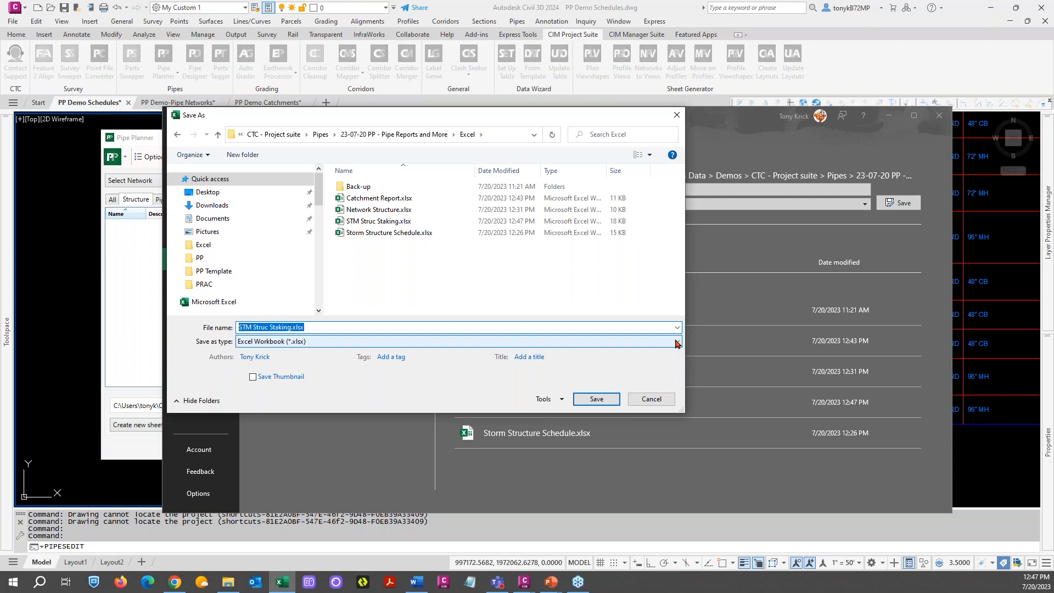
click(676, 343)
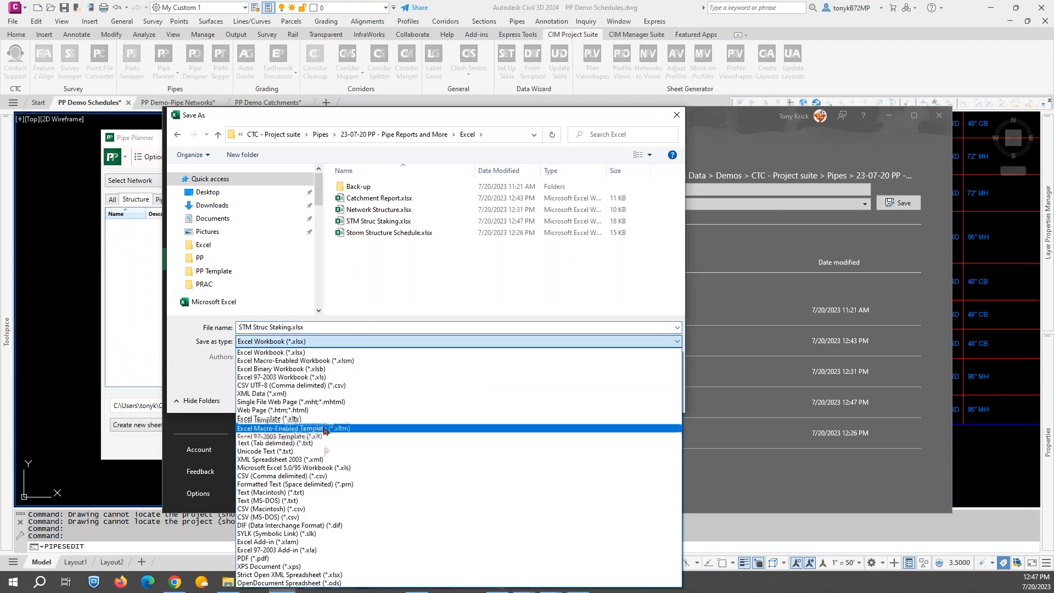
click(297, 476)
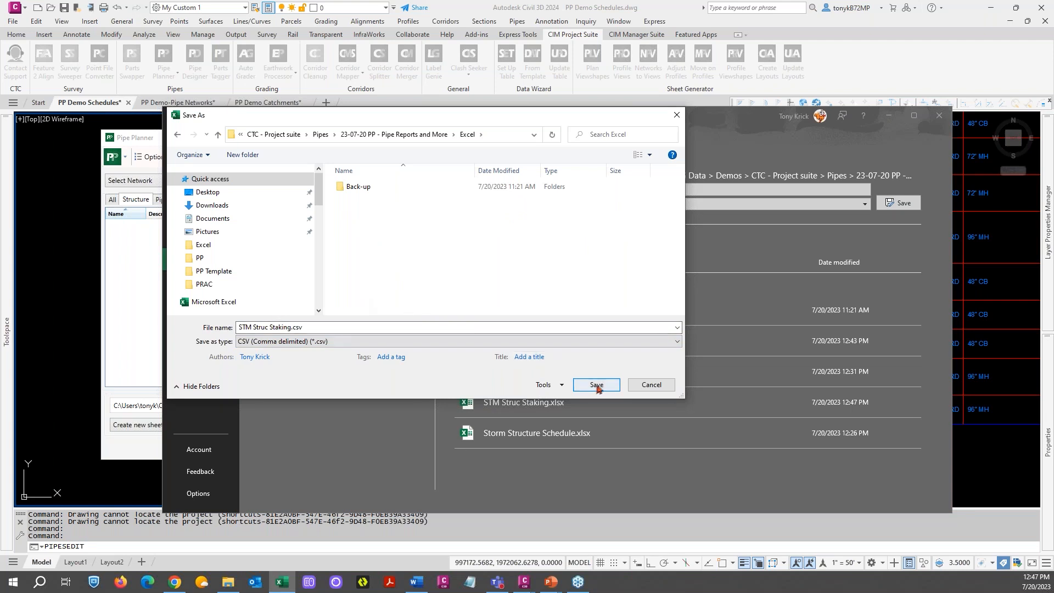
click(597, 386)
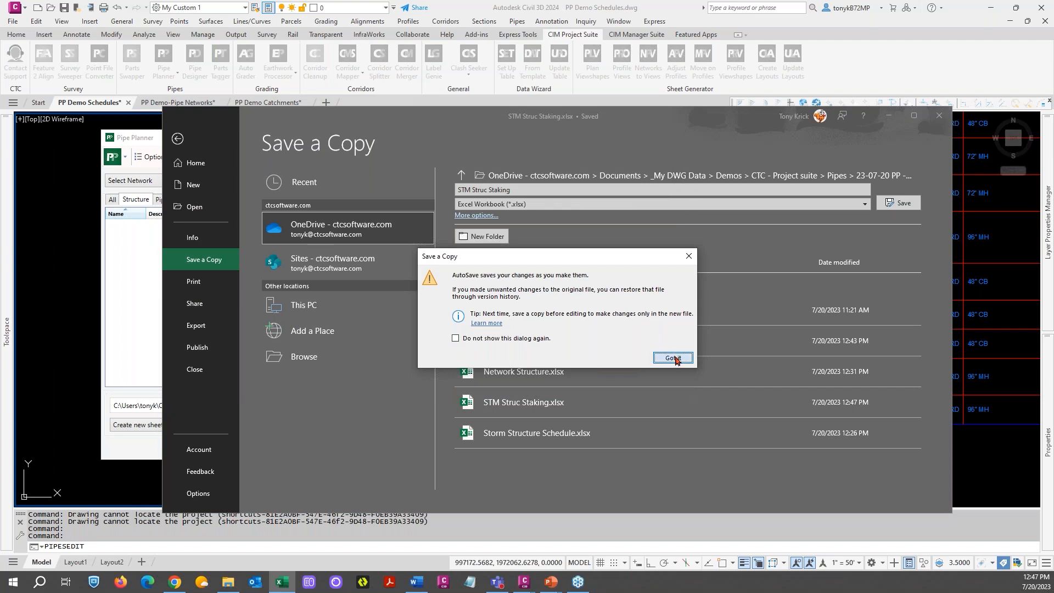
click(672, 357)
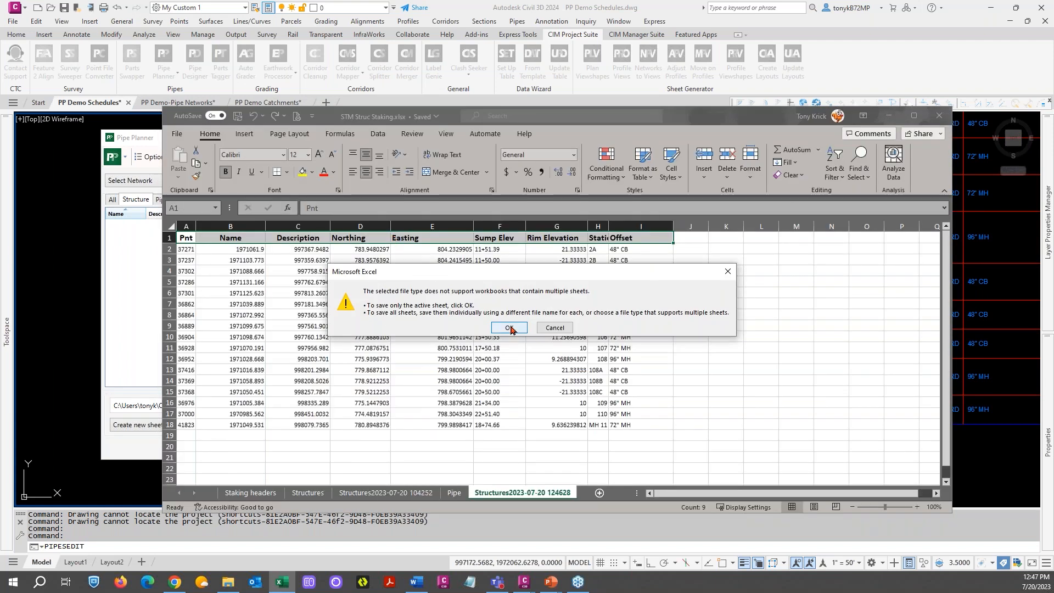
click(509, 327)
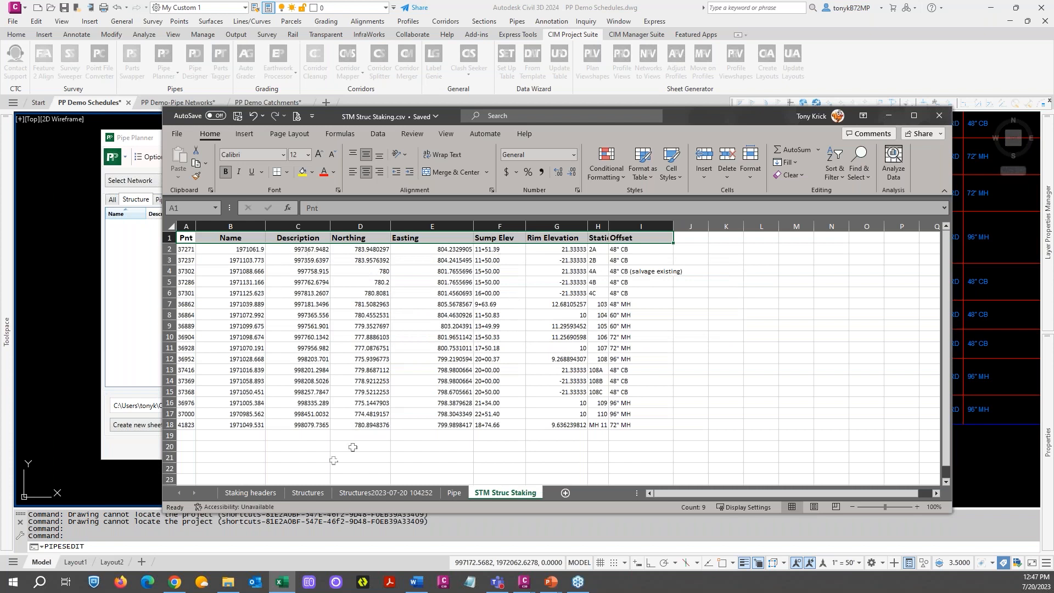
click(453, 493)
right_click(451, 494)
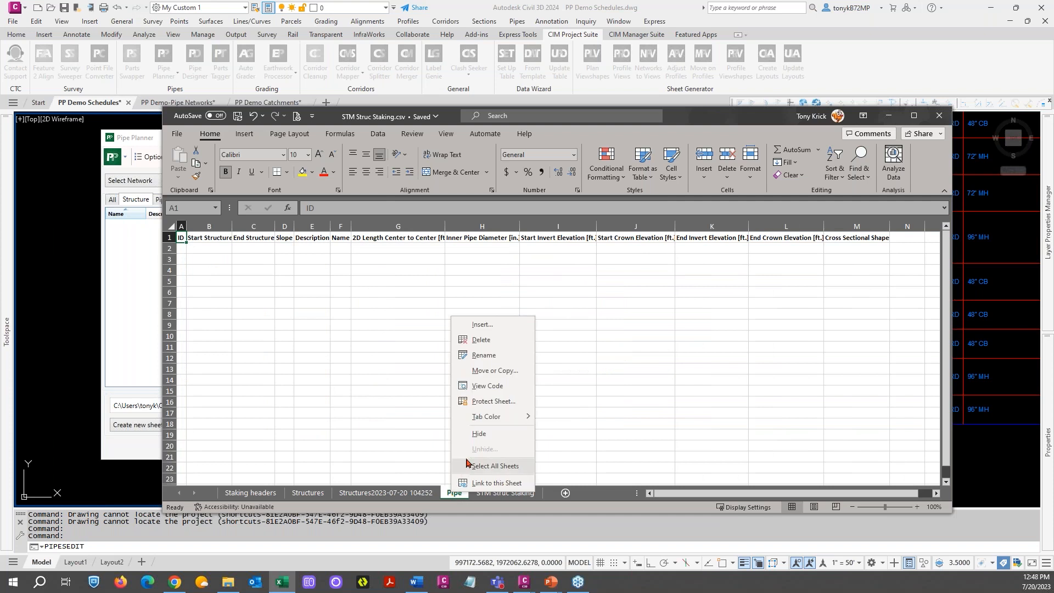
click(250, 497)
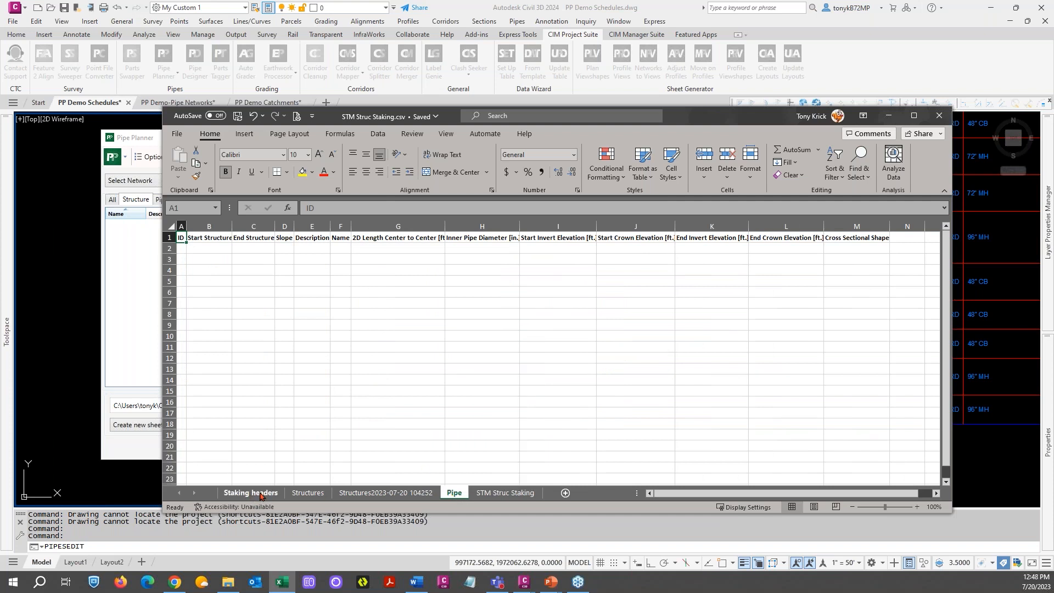
click(260, 493)
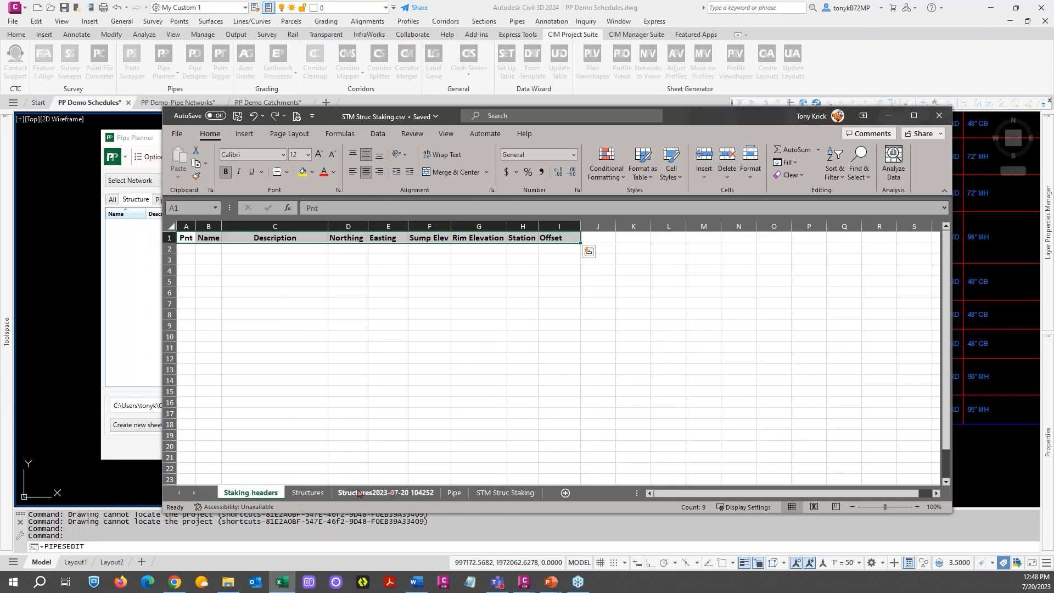
shift+click(453, 496)
right_click(447, 495)
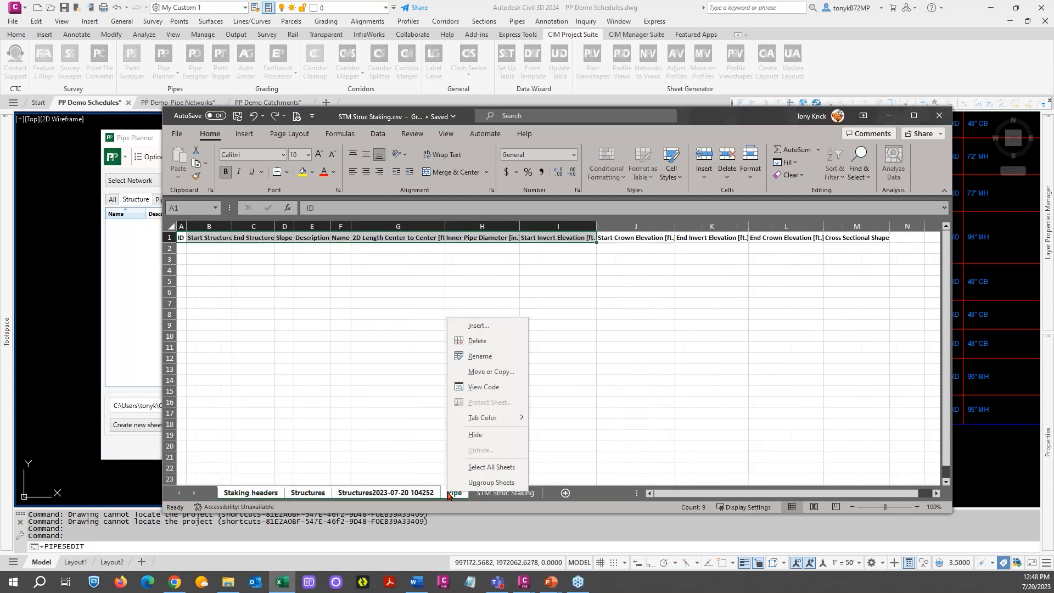
click(477, 342)
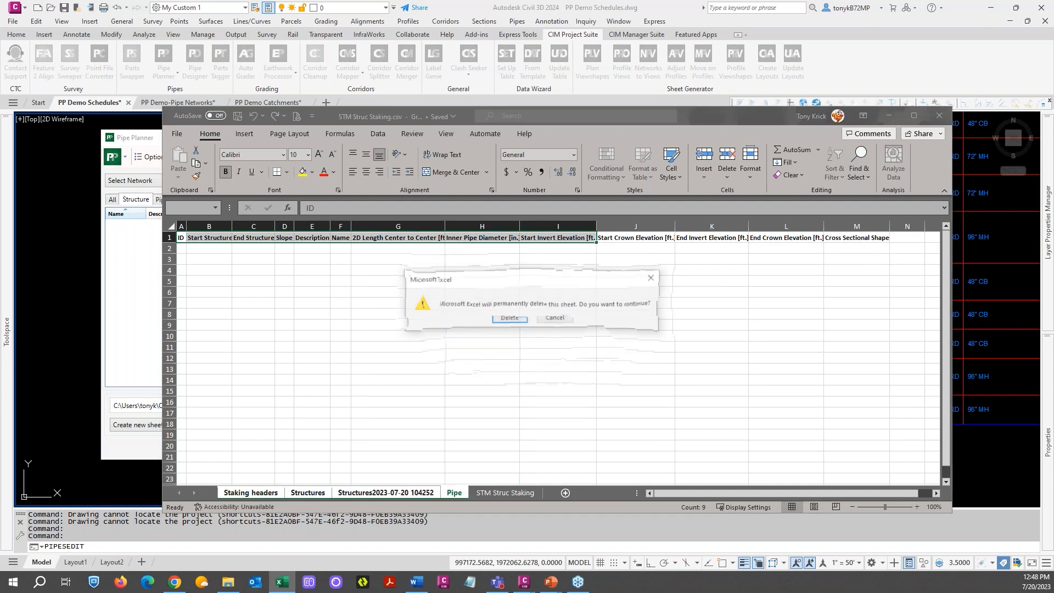
click(509, 321)
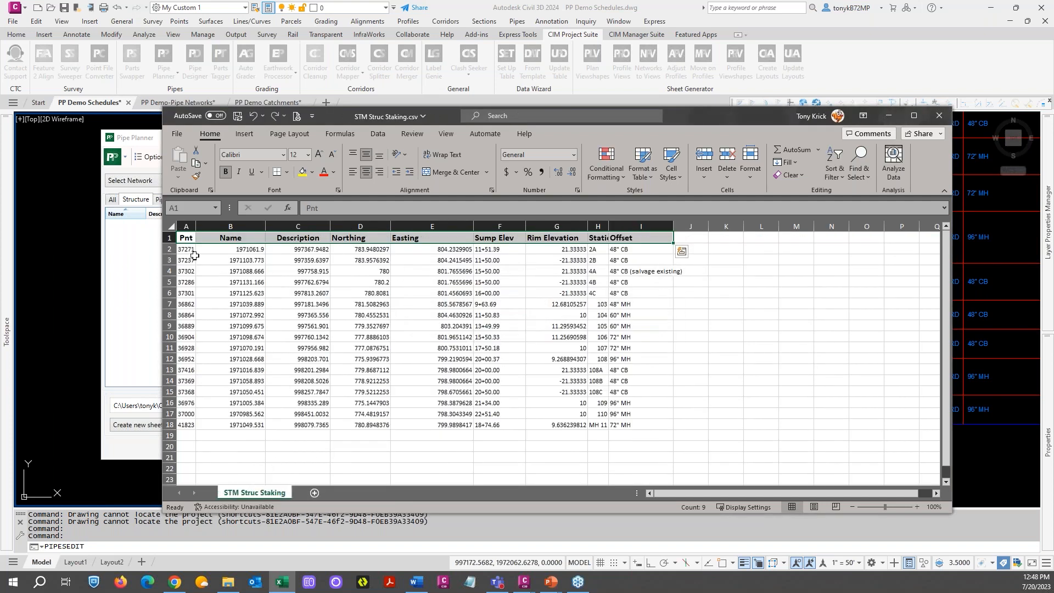
- Clear the column headings, delete the emptied row 1 and save STM Struc Staking.csv
drag(185, 238, 624, 239)
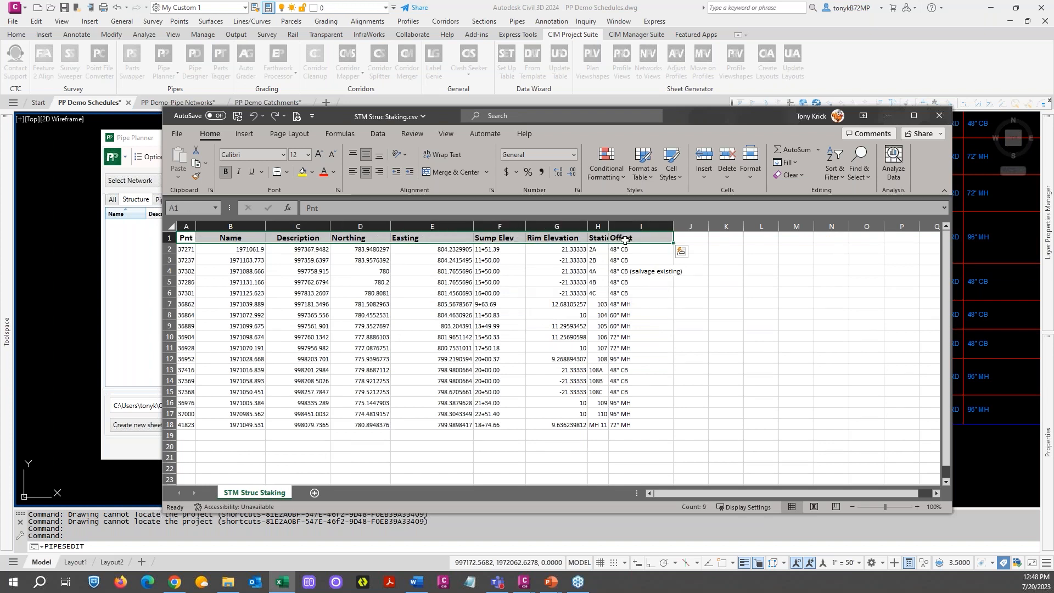
key(Delete)
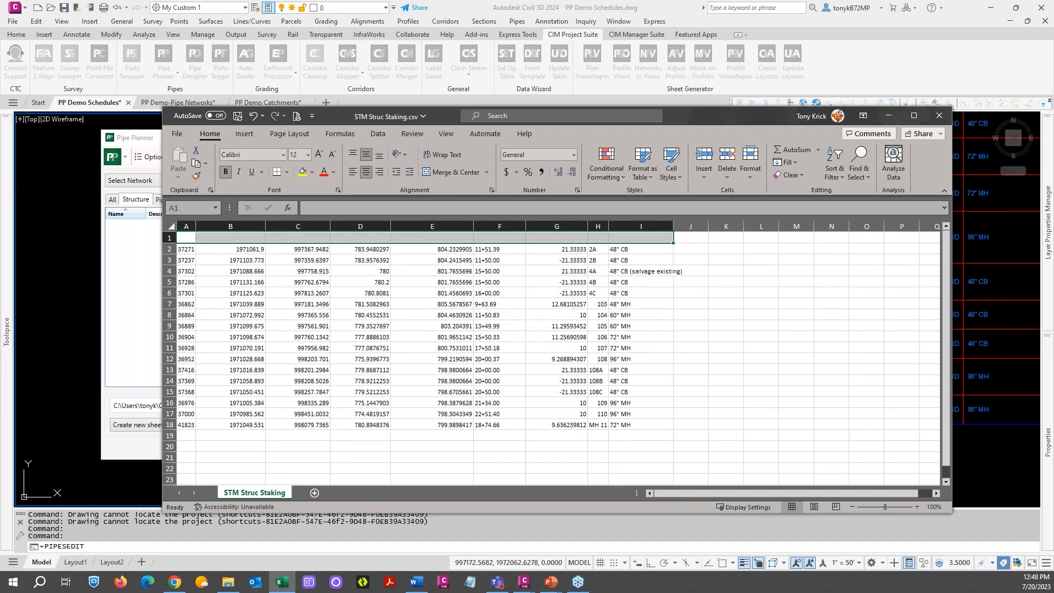
click(169, 238)
right_click(170, 237)
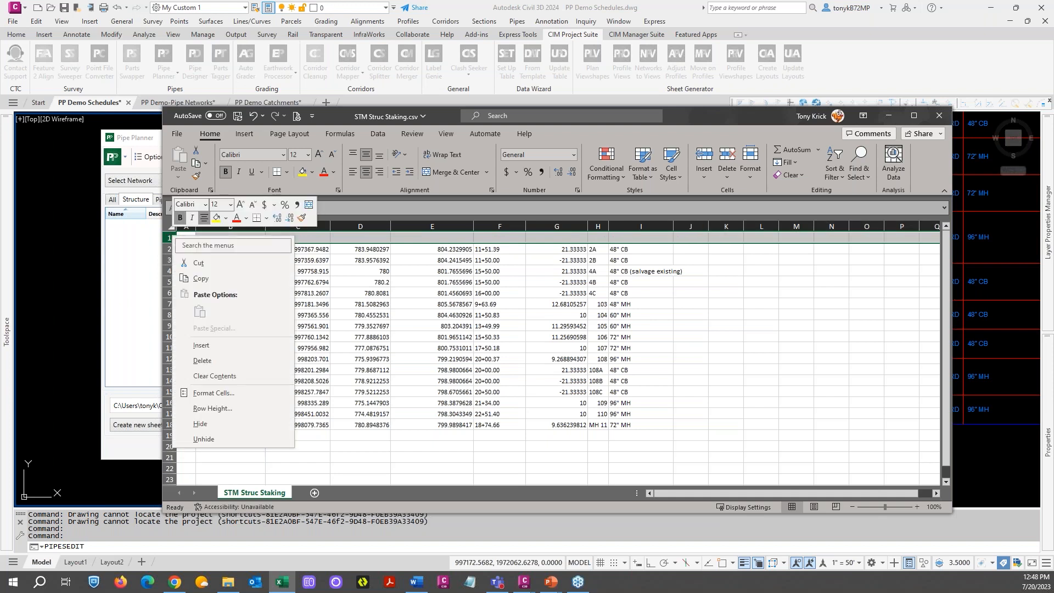
click(204, 360)
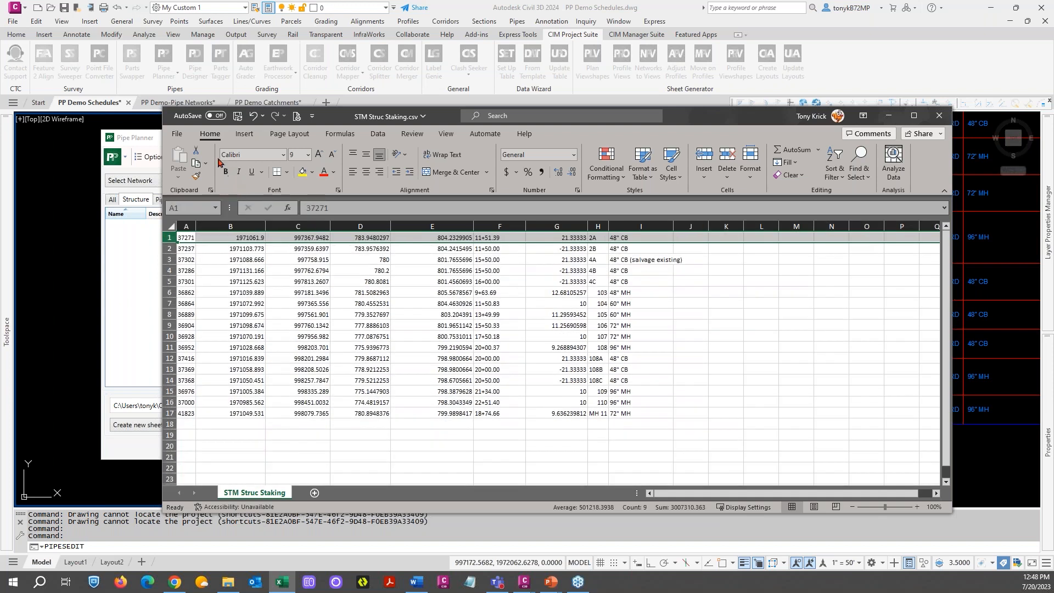
click(237, 115)
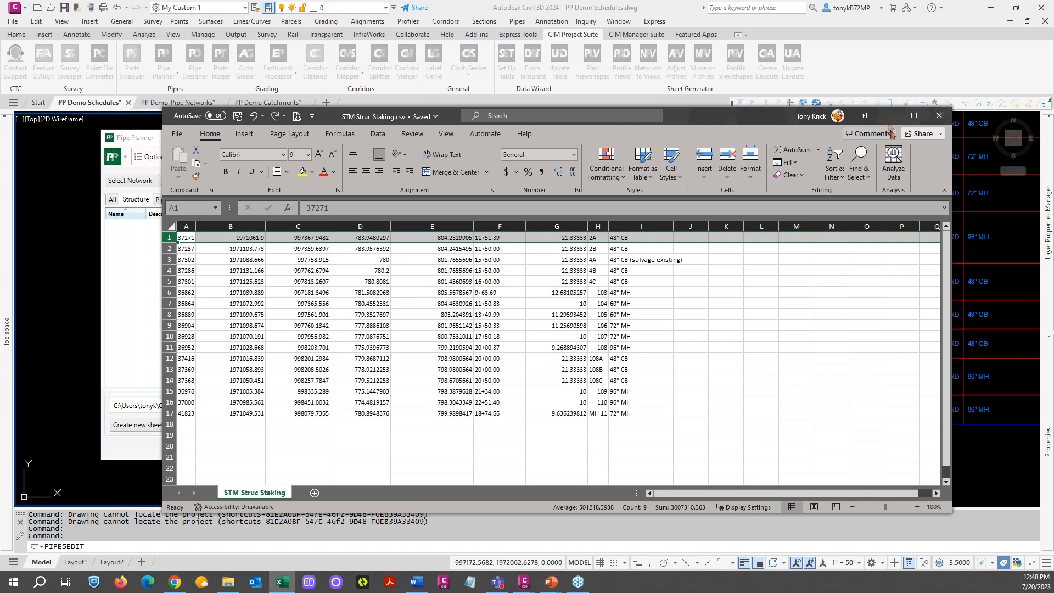
- Minimize the staking workbook and close Pipe Planner to return to the PP Demo Schedules drawing
click(888, 115)
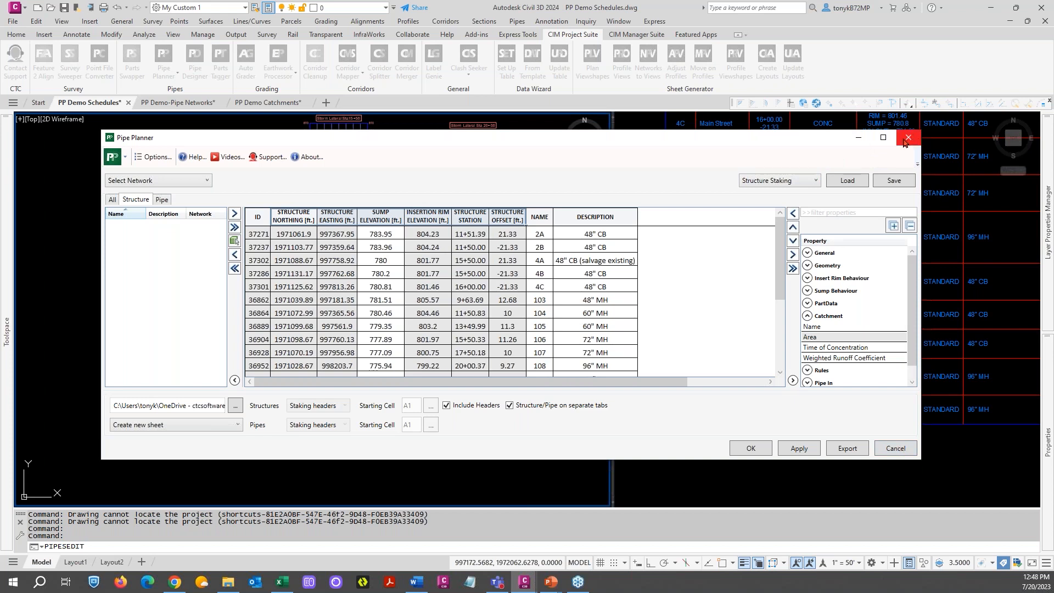
click(908, 137)
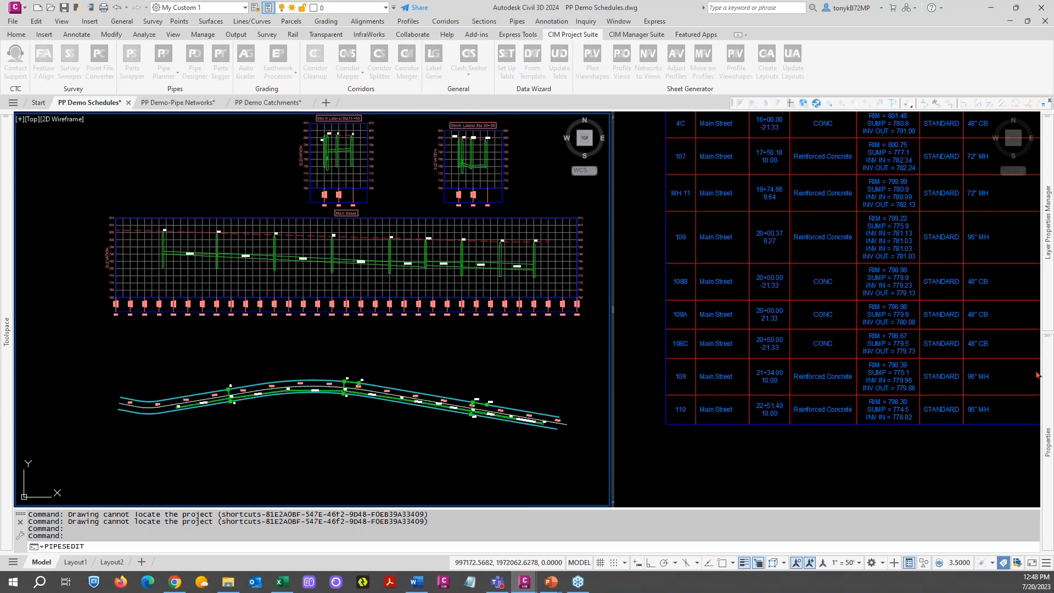